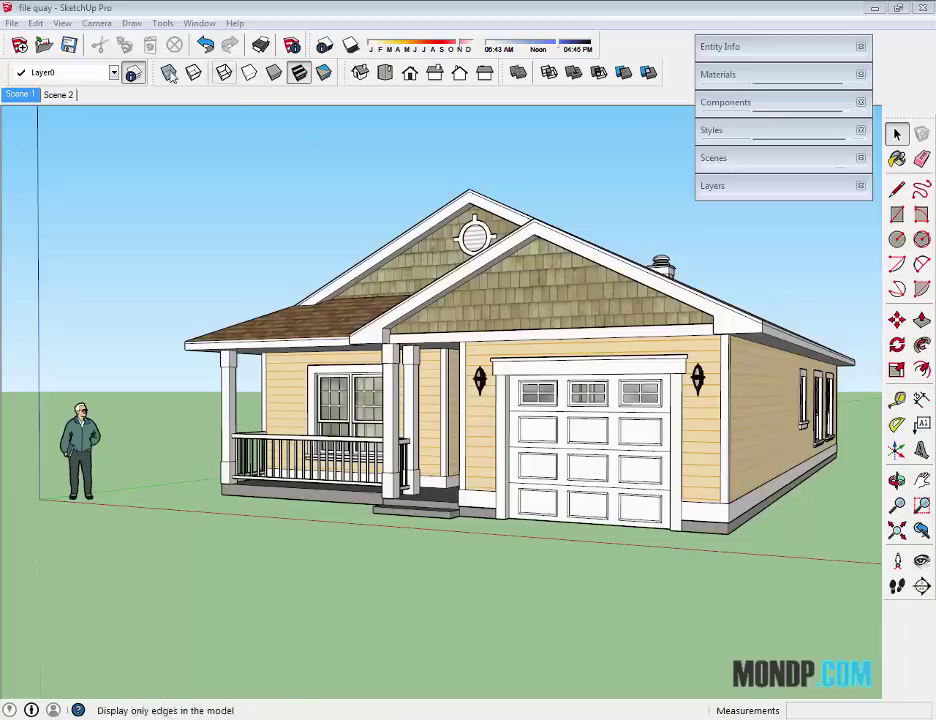
Browse the Draw menu, then orbit to a high view looking down onto the house roof.
left_click(130, 23)
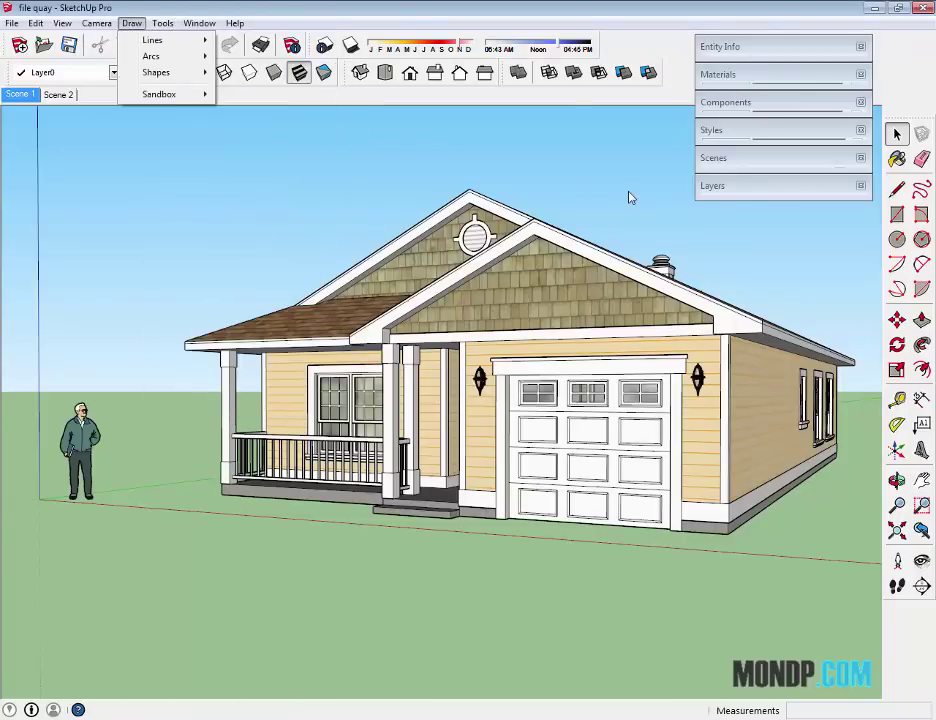
left_click(630, 197)
middle_click_drag(630, 197, 603, 280)
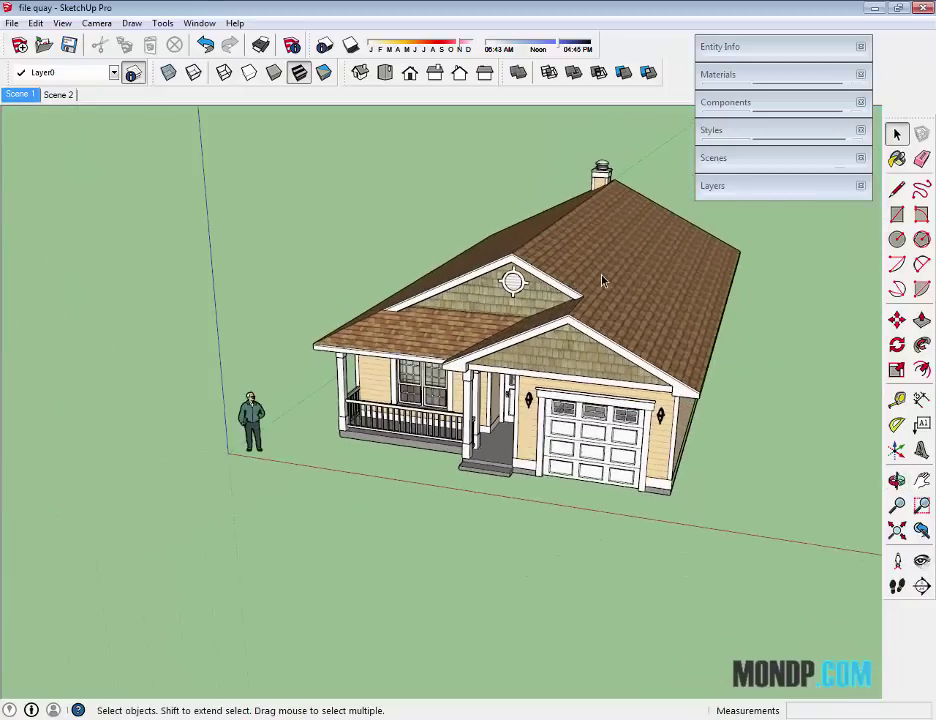
mouse_move(525, 290)
middle_mouse_down()
mouse_move(601, 274)
mouse_move(519, 344)
mouse_move(486, 333)
mouse_move(649, 372)
middle_mouse_up()
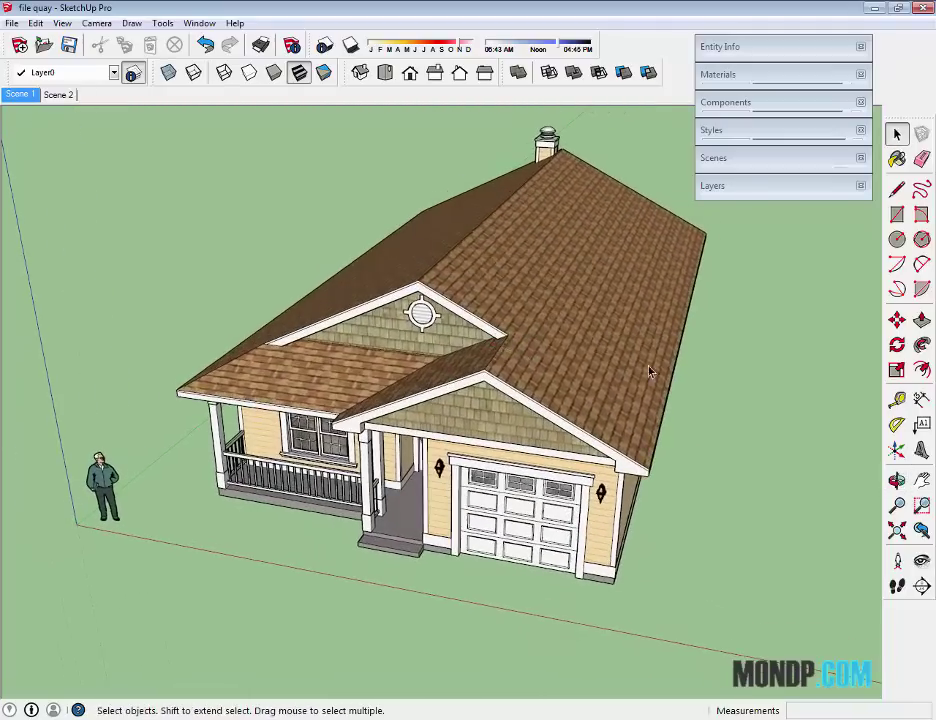
left_click(566, 322)
Erase the house component with Hide/Erase and orbit over the empty ground.
right_click(506, 311)
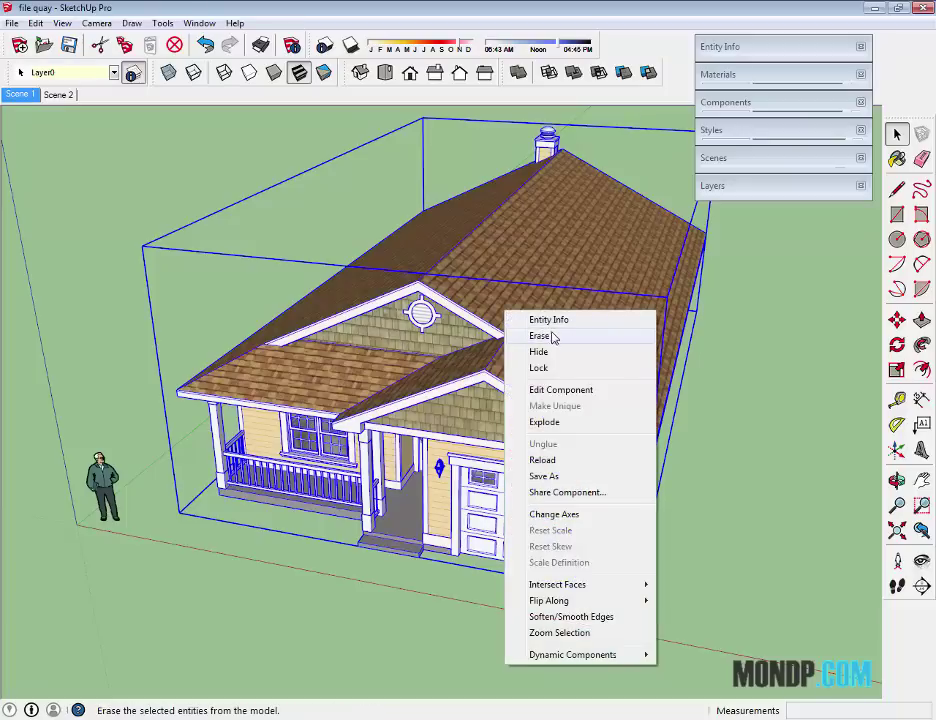
left_click(543, 354)
middle_click_drag(439, 391, 420, 488)
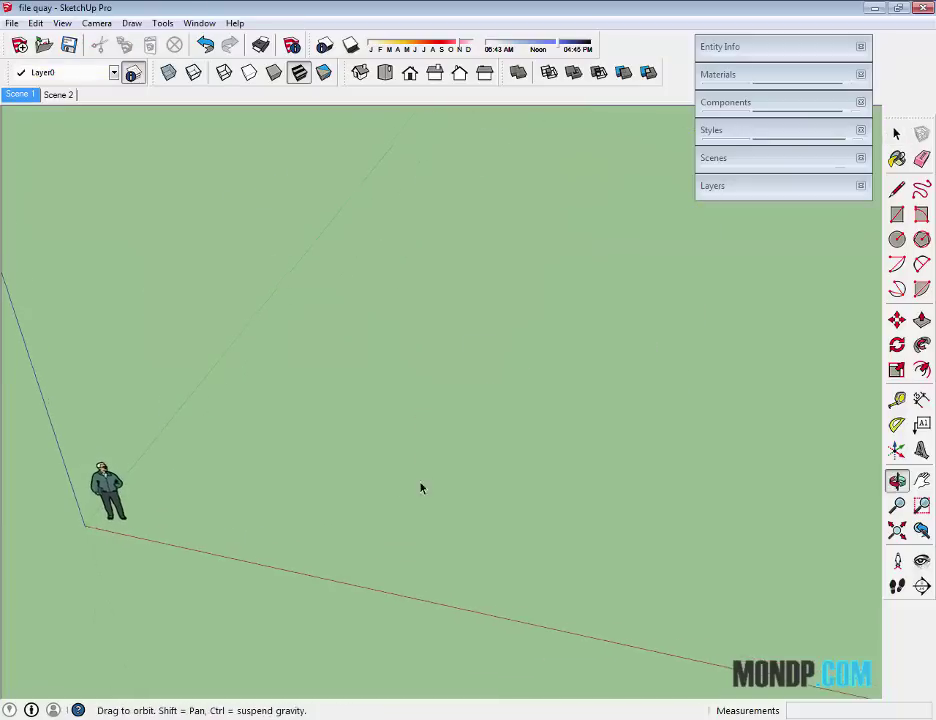
left_click_drag(420, 488, 524, 382)
key("space")
Zoom in toward the standing figure and return to the Select tool.
scroll(440, 400, "up", 3)
scroll(390, 424, "up", 2)
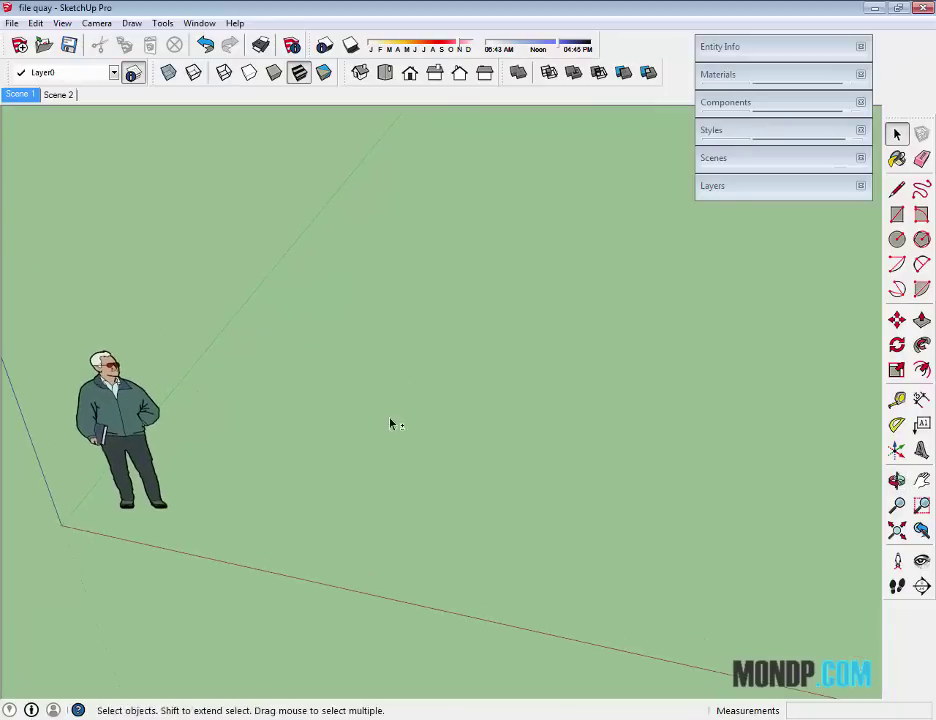
middle_click_drag(390, 424, 416, 374)
left_click(904, 196)
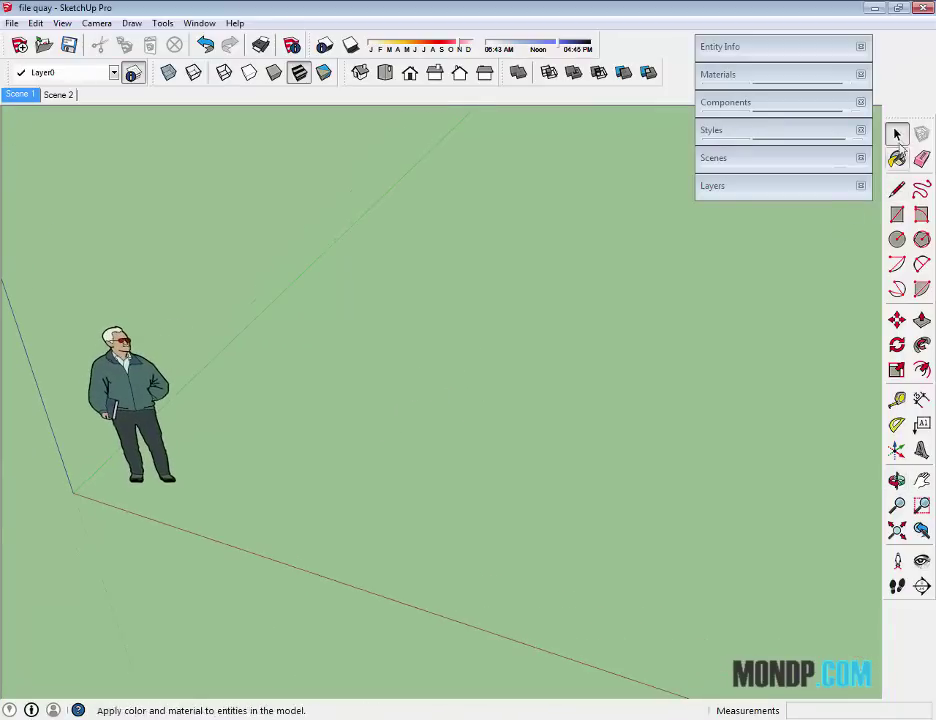
left_click(896, 134)
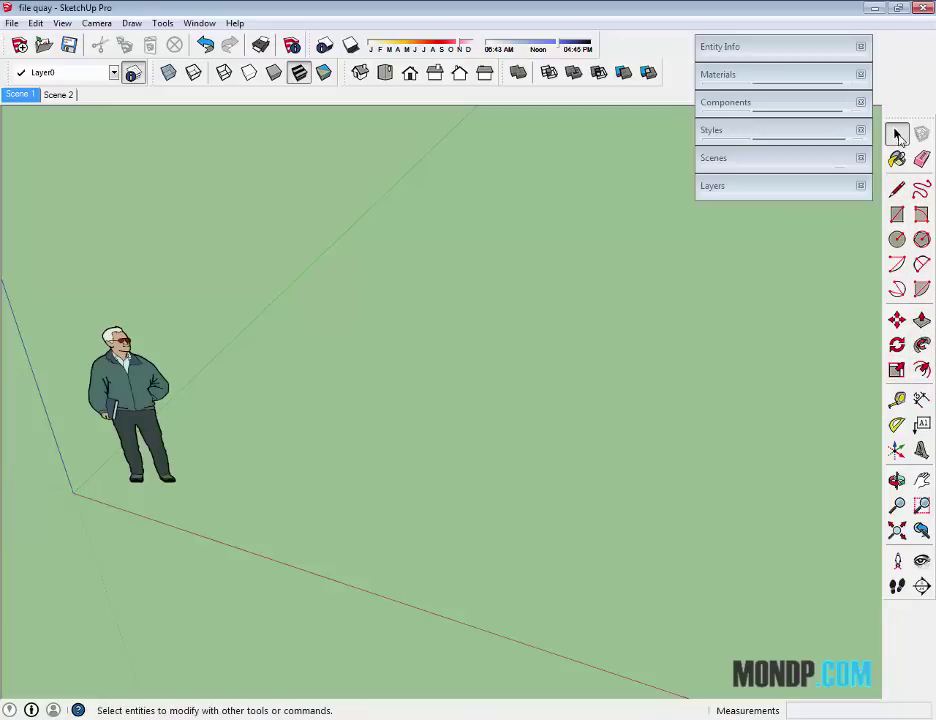
left_click(896, 135)
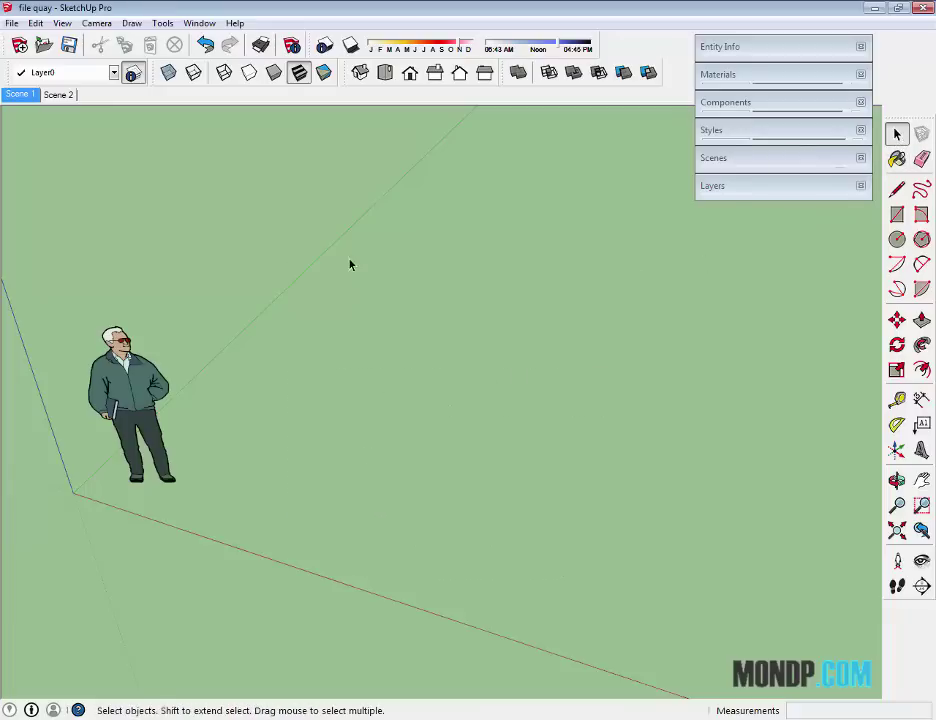
left_click_drag(350, 264, 696, 506)
left_click_drag(63, 286, 250, 492)
left_click(310, 385)
middle_click_drag(310, 385, 389, 361)
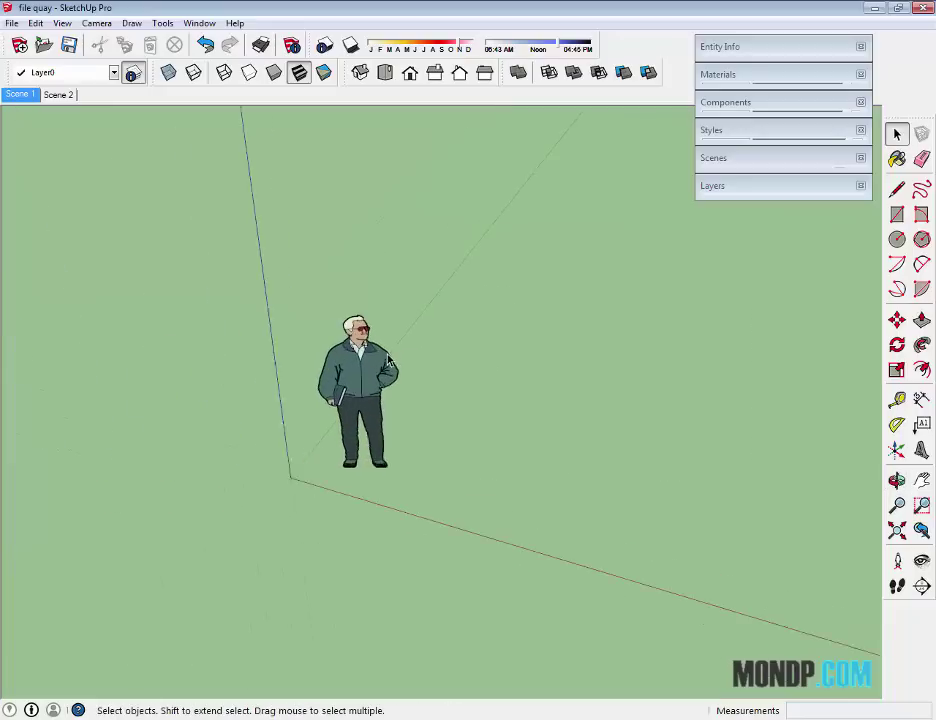
scroll(389, 360, "up", 1)
left_click_drag(292, 272, 445, 372)
left_click_drag(301, 288, 427, 406)
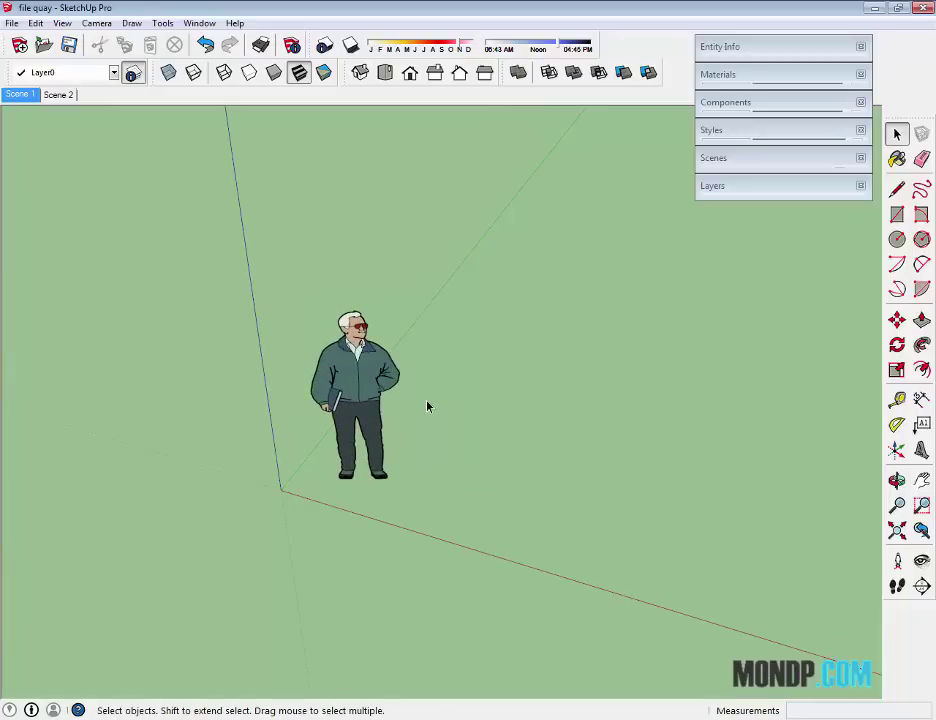
left_click_drag(286, 268, 424, 434)
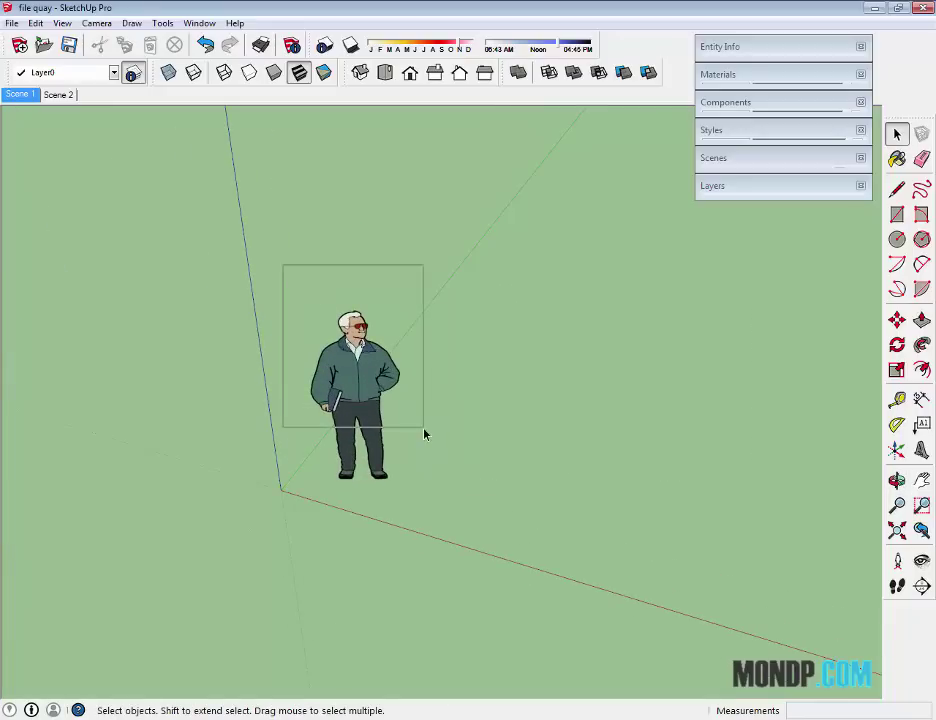
left_click_drag(439, 391, 259, 535)
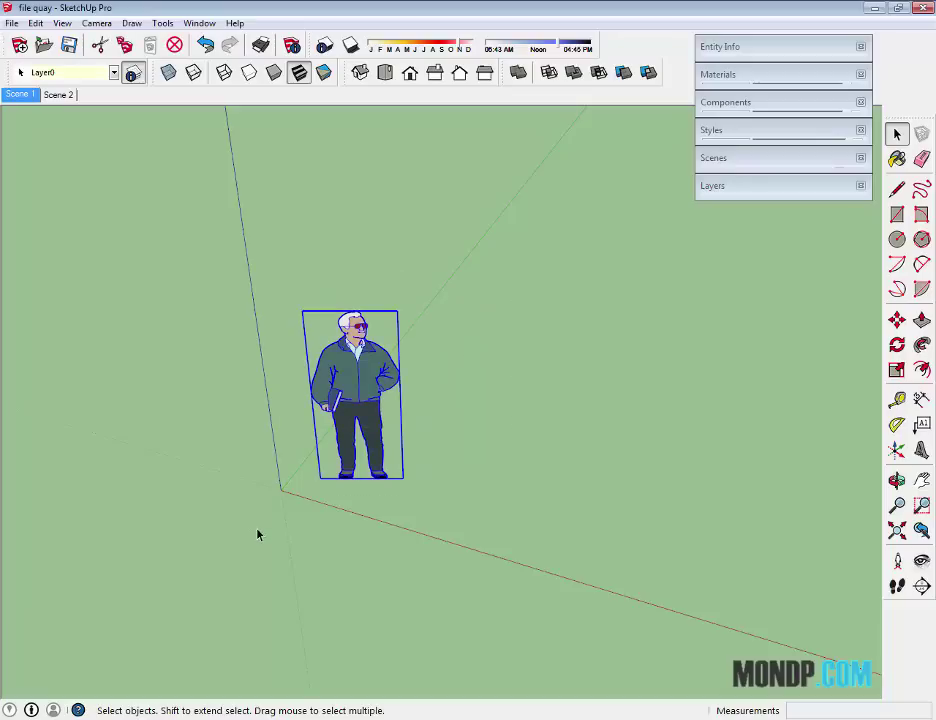
left_click(438, 378)
left_click(400, 327)
left_click(311, 287)
left_click_drag(299, 288, 464, 416)
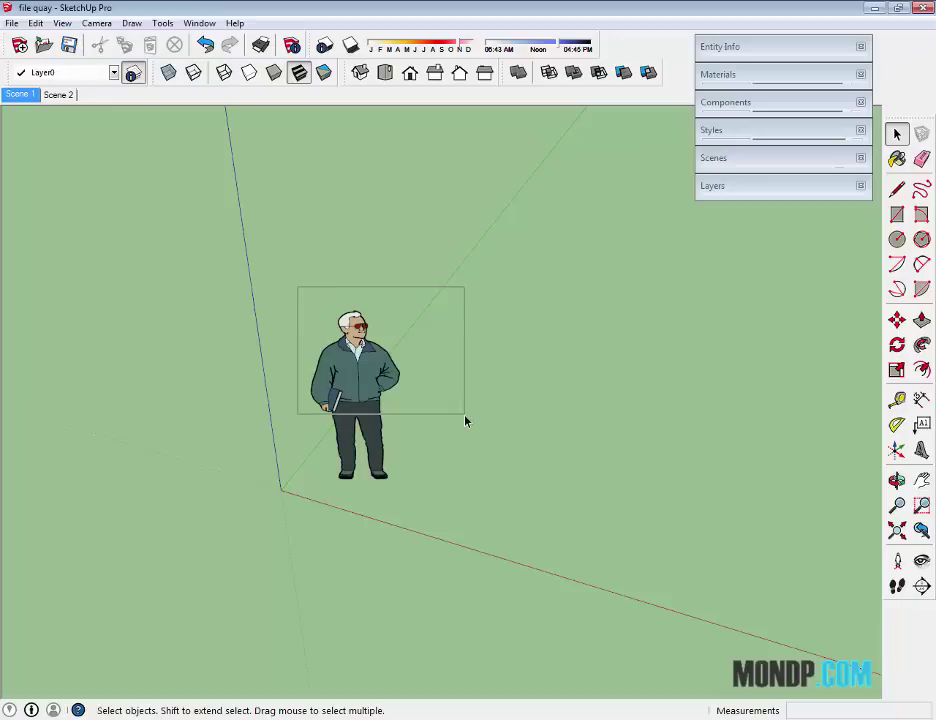
left_click_drag(291, 253, 507, 461)
left_click_drag(494, 343, 334, 476)
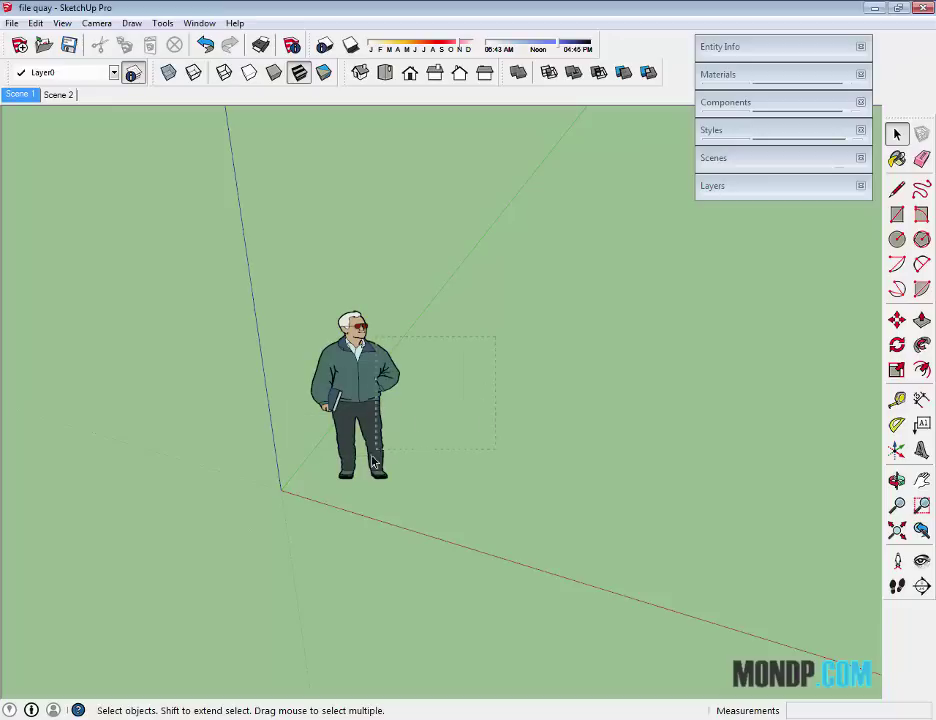
left_click(445, 436)
scroll(434, 451, "up", 2)
scroll(434, 451, "up", 1)
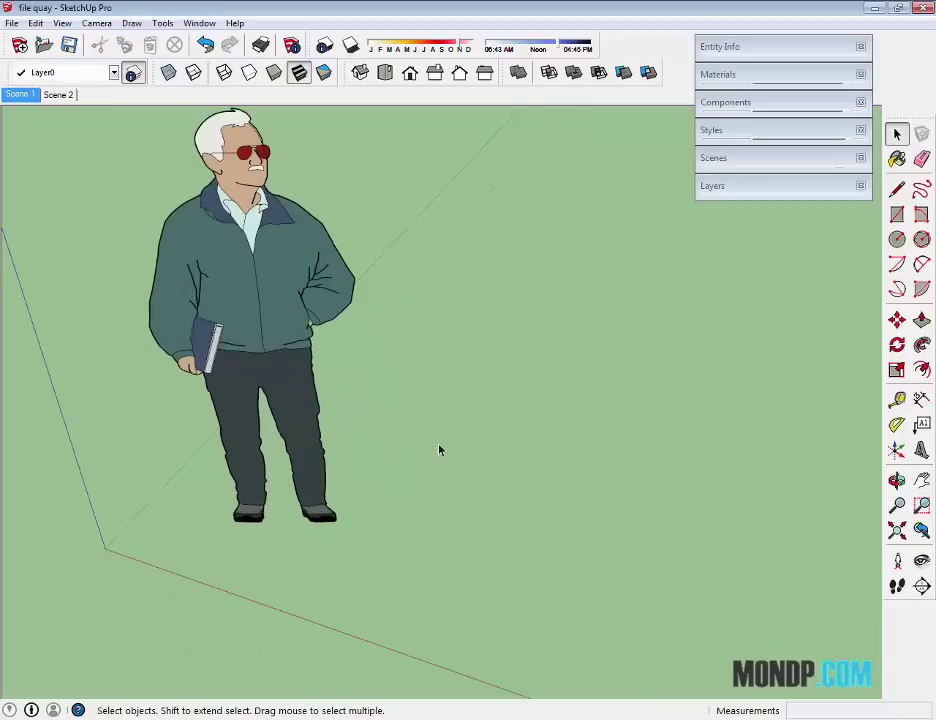
mouse_move(443, 453)
middle_mouse_down()
mouse_move(516, 440)
mouse_move(469, 461)
middle_mouse_up()
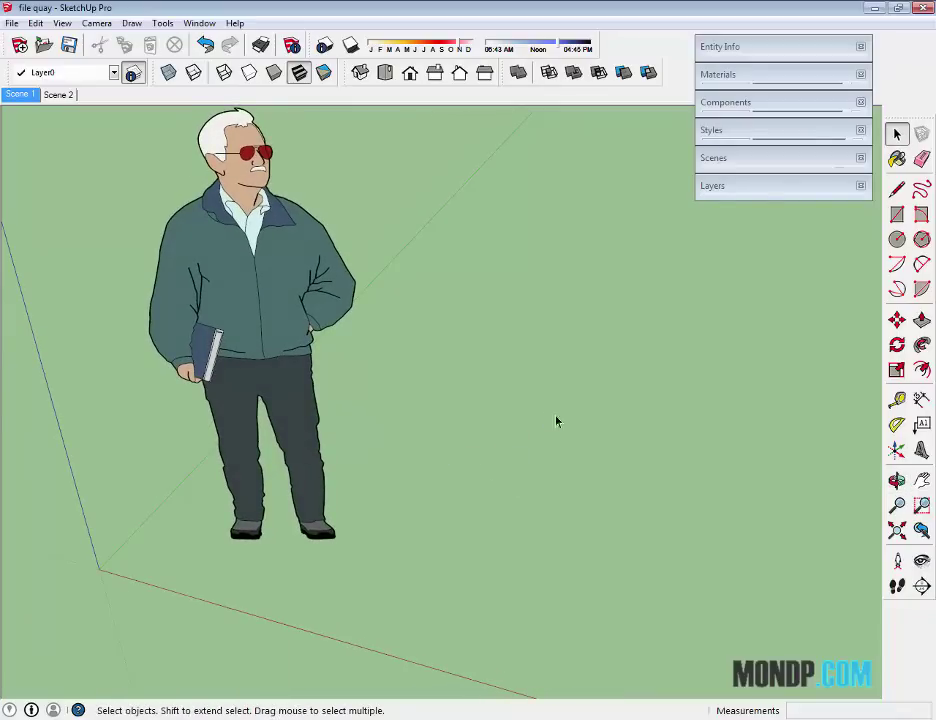
Select and deselect the figure, then reframe the view of the ground.
key("l")
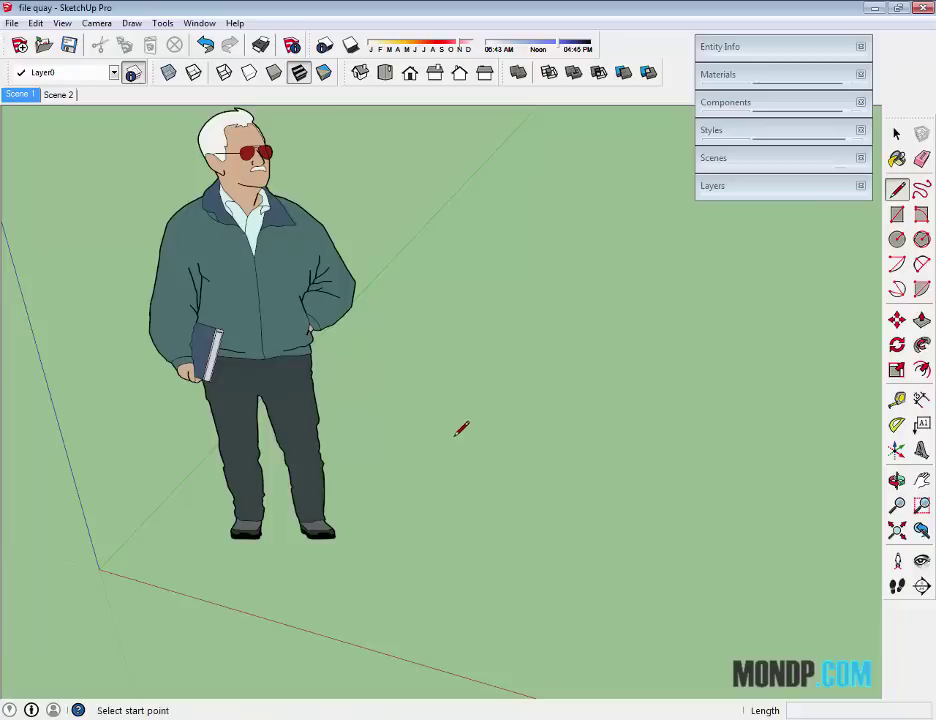
key("space")
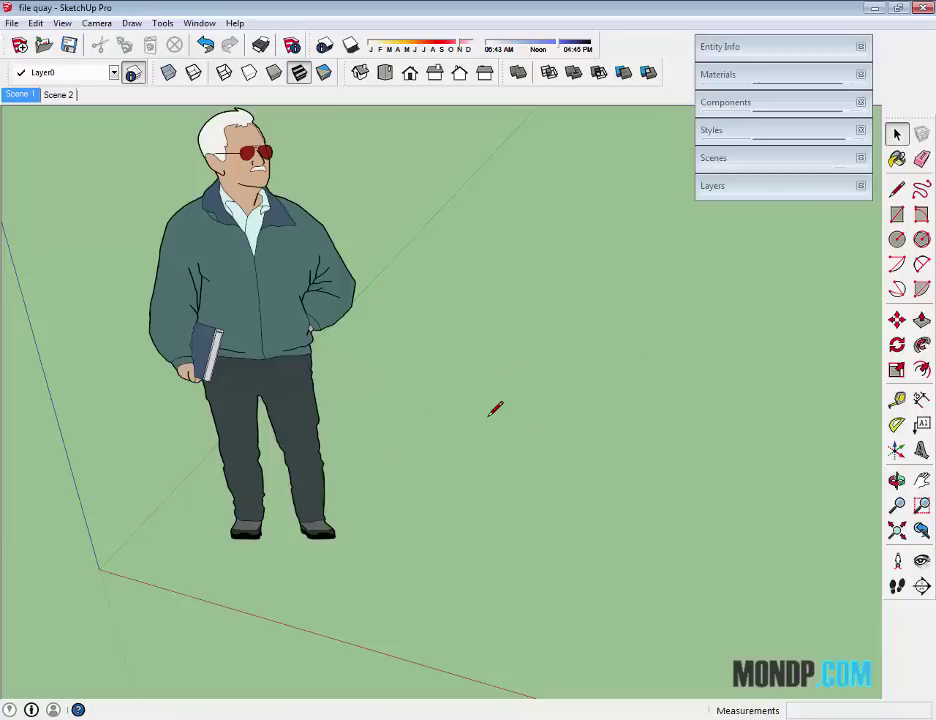
left_click(321, 377)
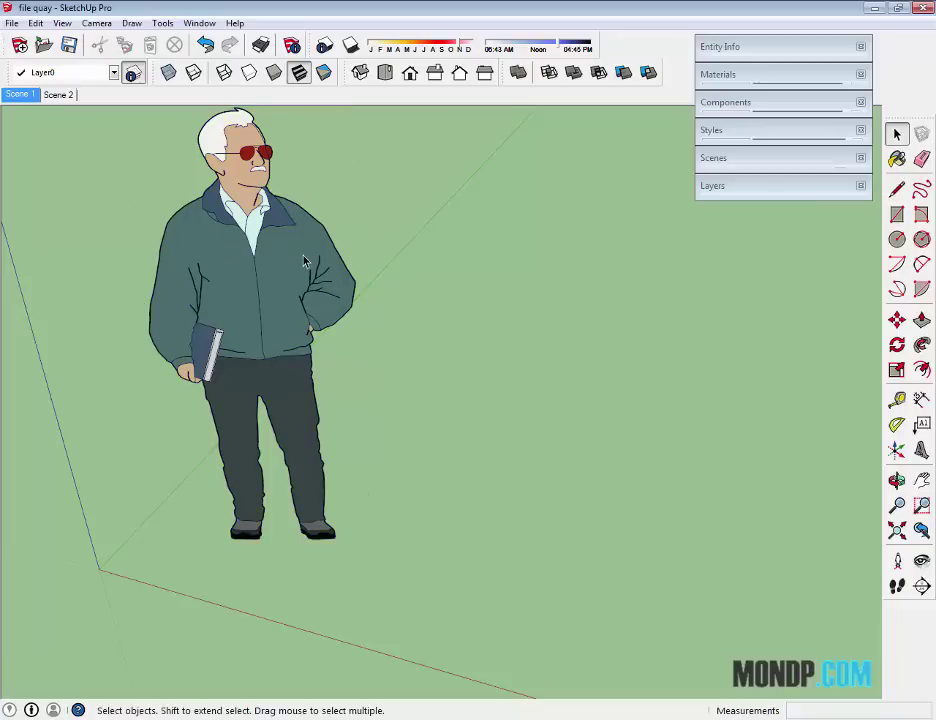
left_click(491, 385)
middle_click_drag(460, 480, 488, 455)
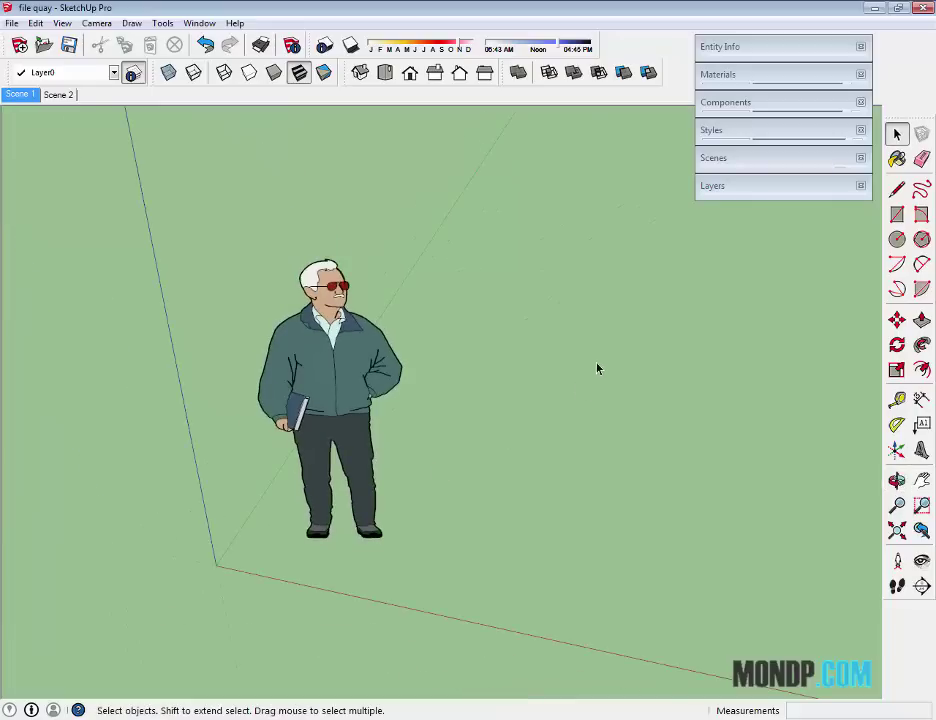
left_click(897, 190)
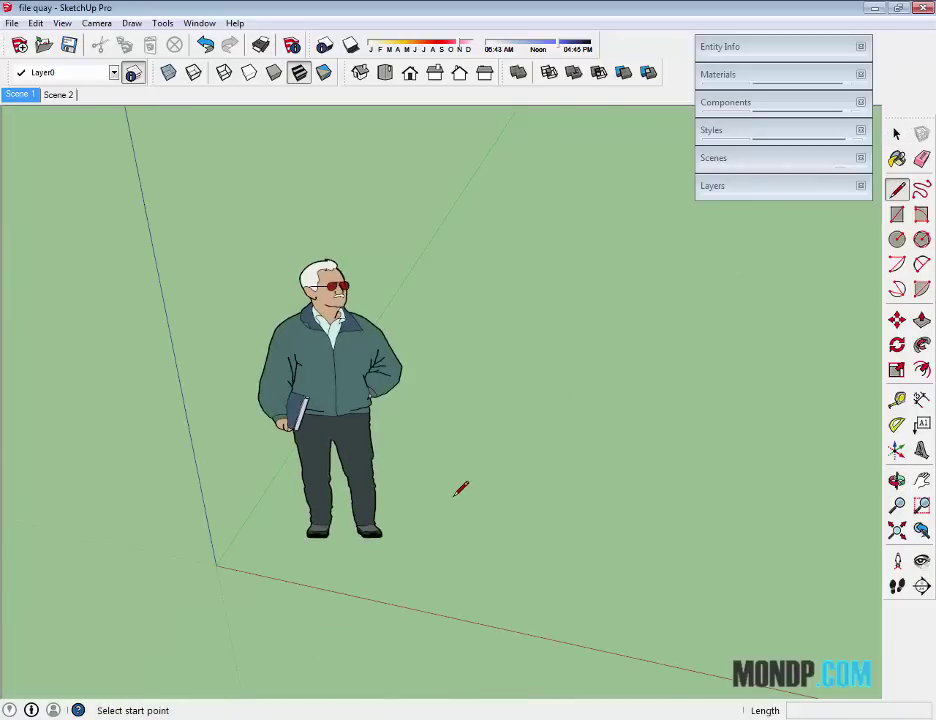
scroll(461, 488, "up", 5)
scroll(564, 435, "down", 3)
scroll(564, 435, "down", 2)
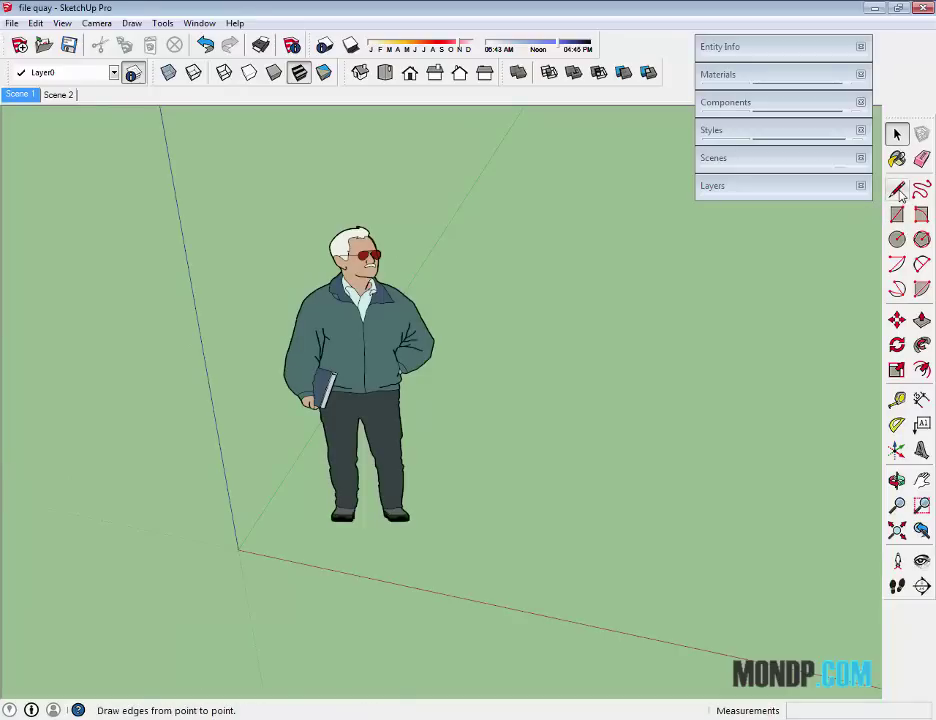
key("space")
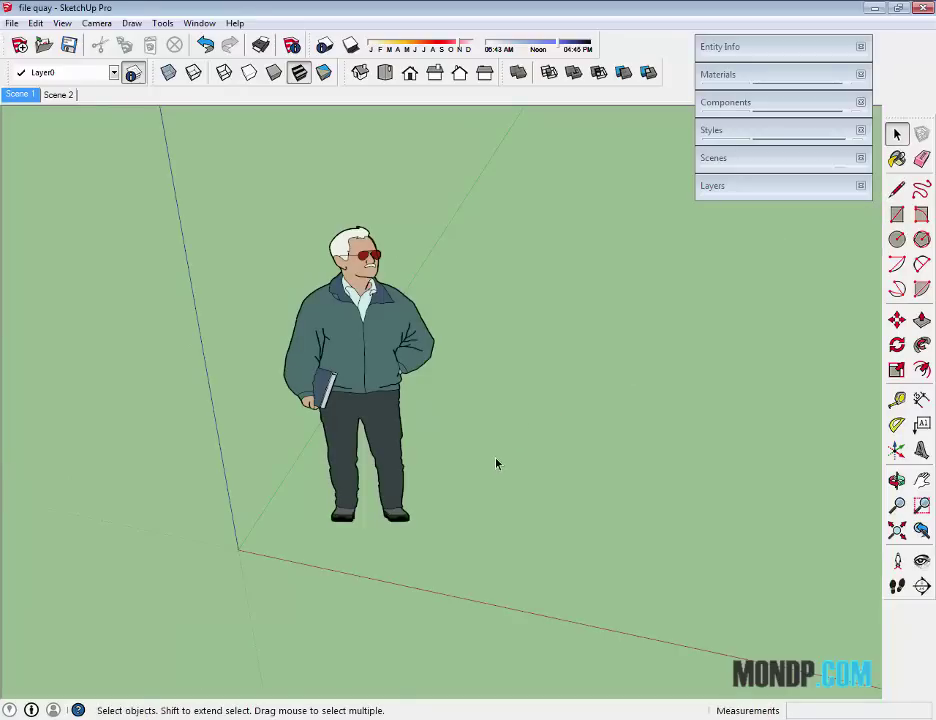
Draw a straight edge about 1314mm long on the ground right of the figure.
key("l")
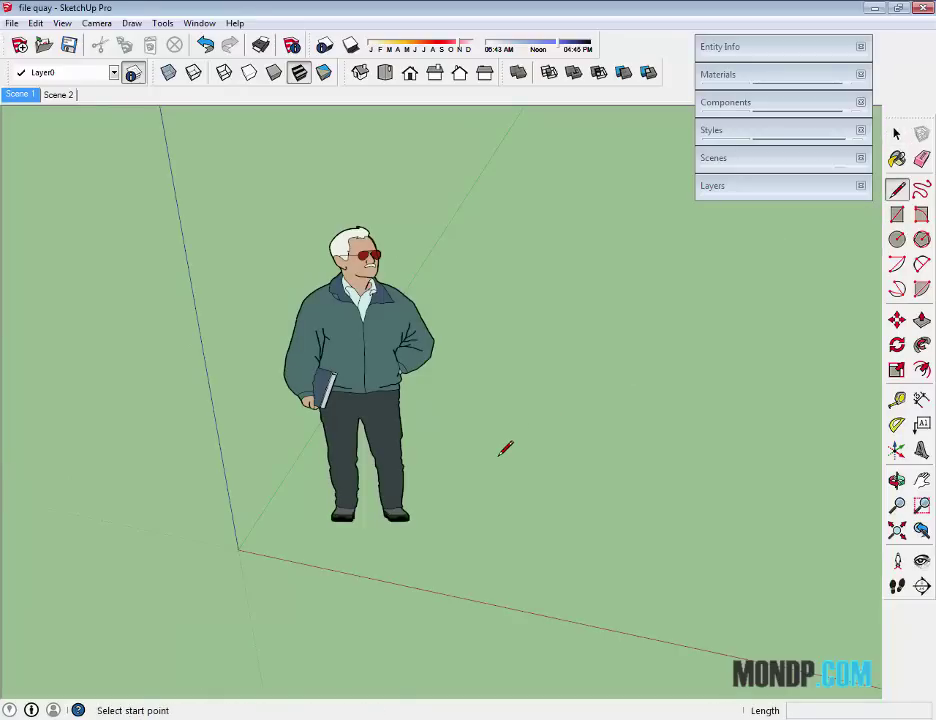
scroll(456, 428, "down", 2)
scroll(468, 401, "down", 2)
mouse_move(468, 401)
middle_mouse_down()
mouse_move(324, 449)
mouse_move(419, 461)
middle_mouse_up()
scroll(419, 461, "up", 3)
left_click(365, 513)
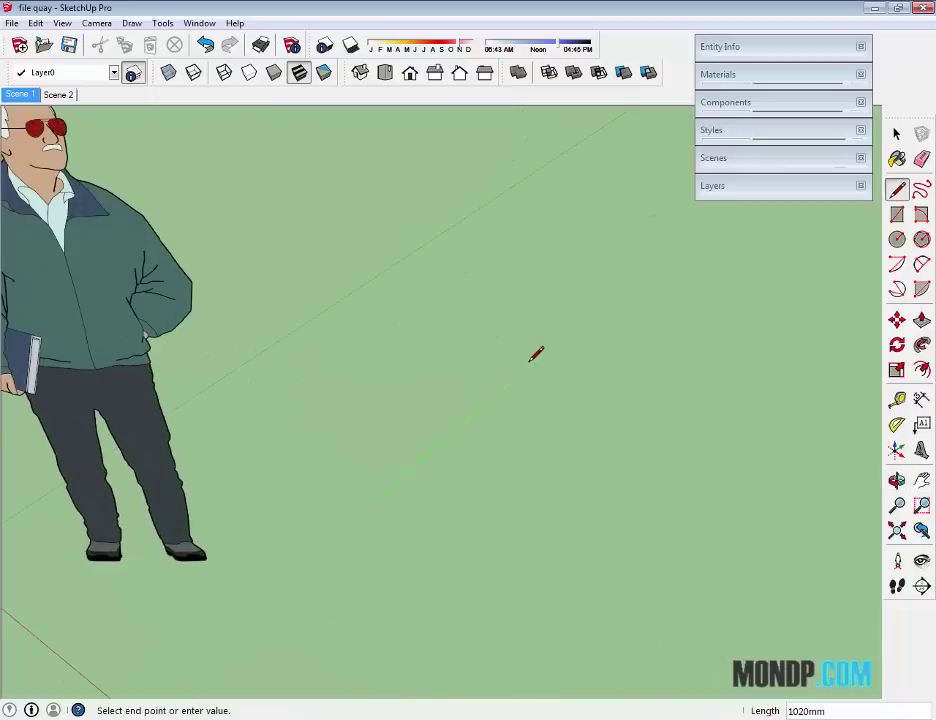
scroll(581, 432, "down", 3)
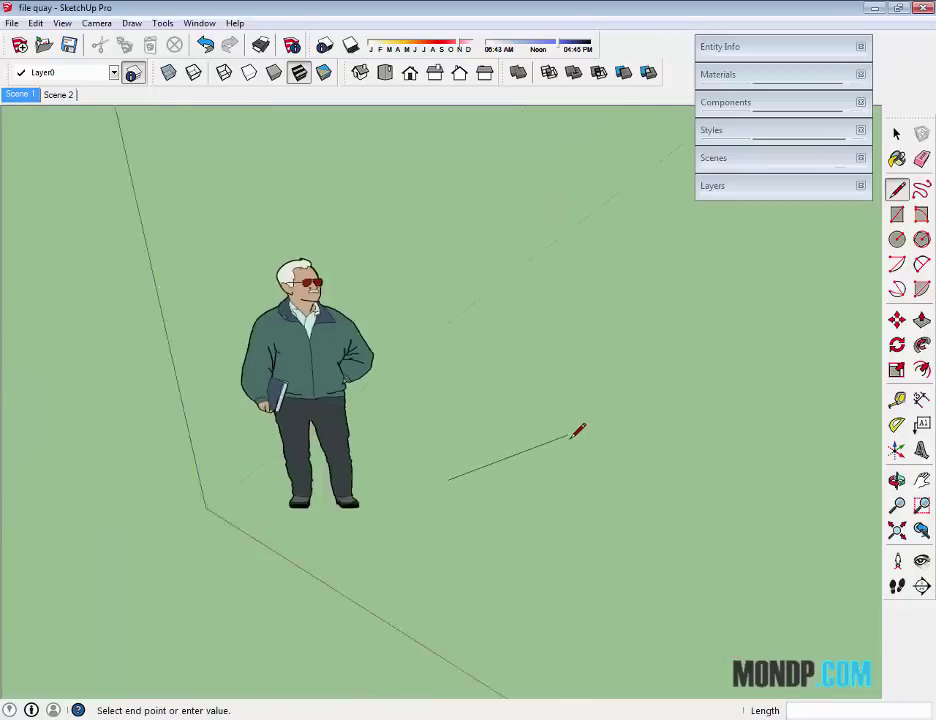
scroll(604, 437, "up", 2)
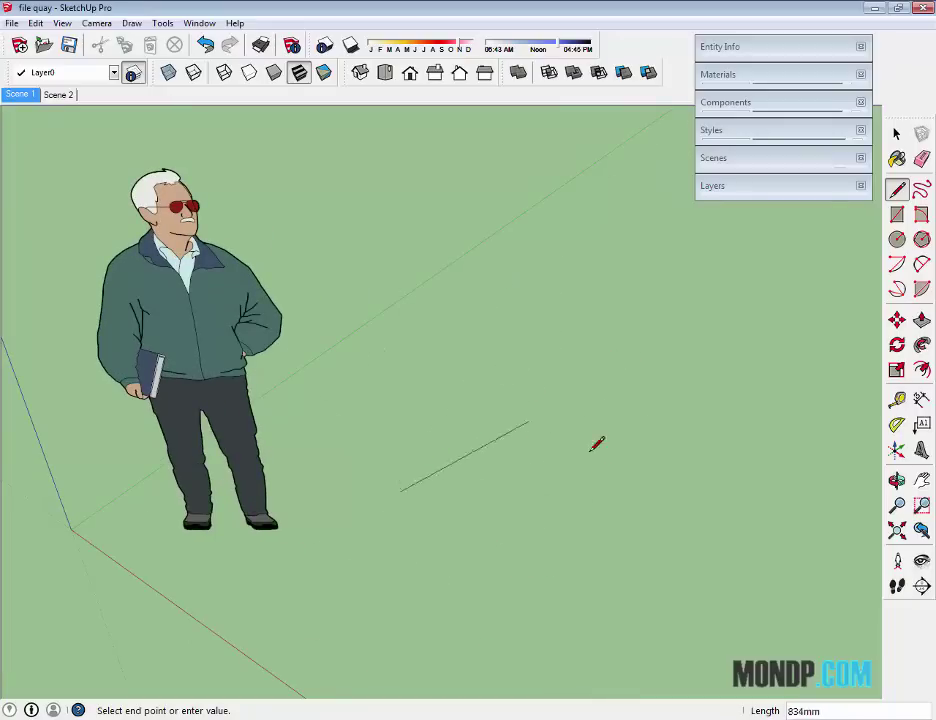
left_click(664, 444)
Sketch an unfinished triangular outline of lines above the first edge.
key("space")
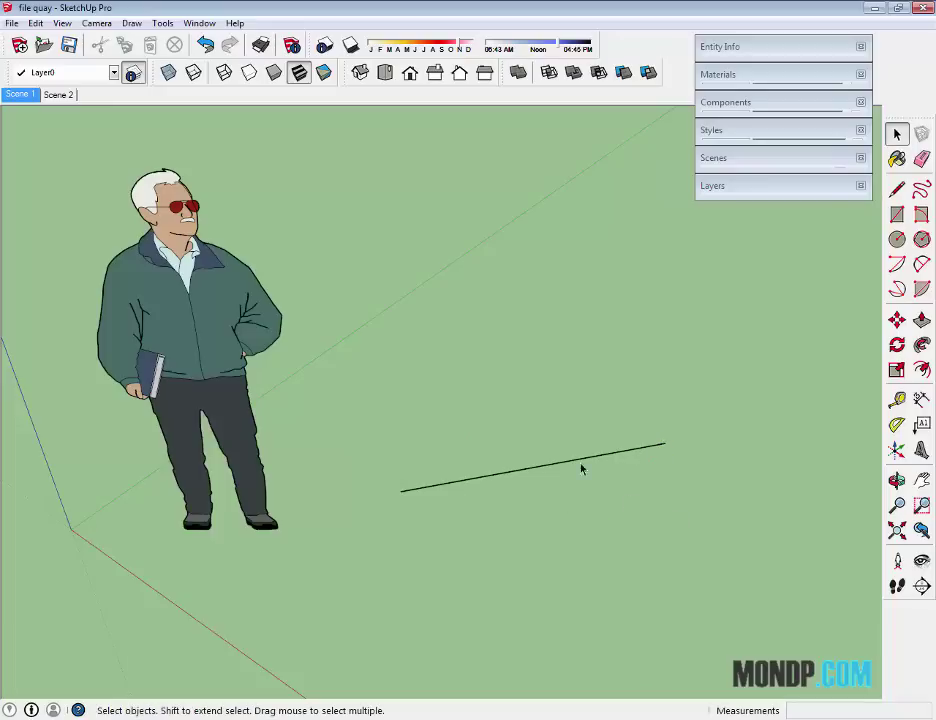
left_click(896, 189)
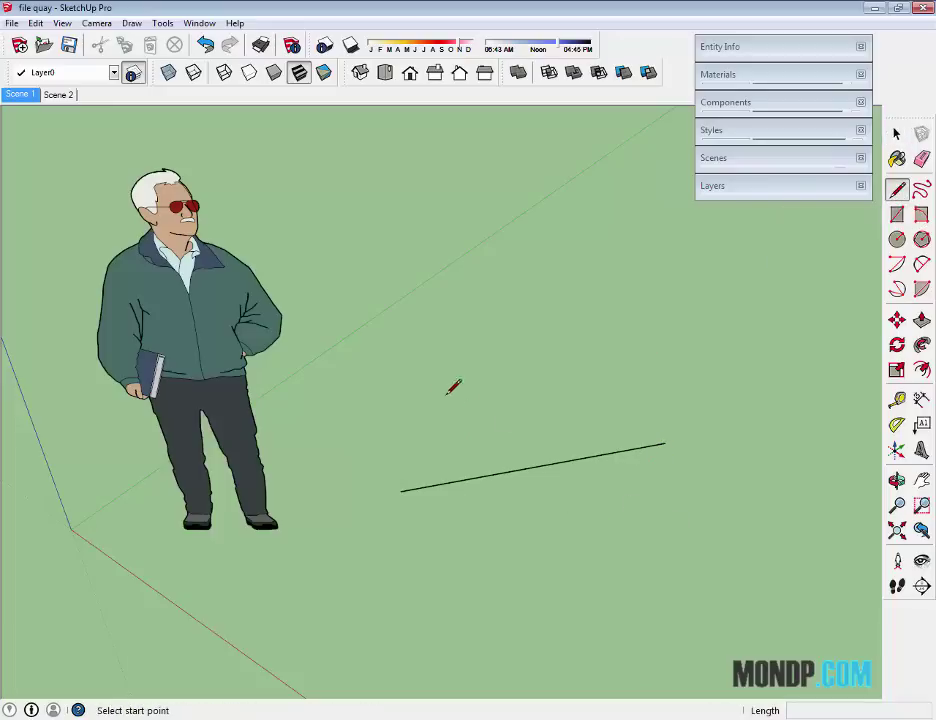
left_click(418, 398)
left_click(664, 253)
left_click(740, 353)
left_click(615, 369)
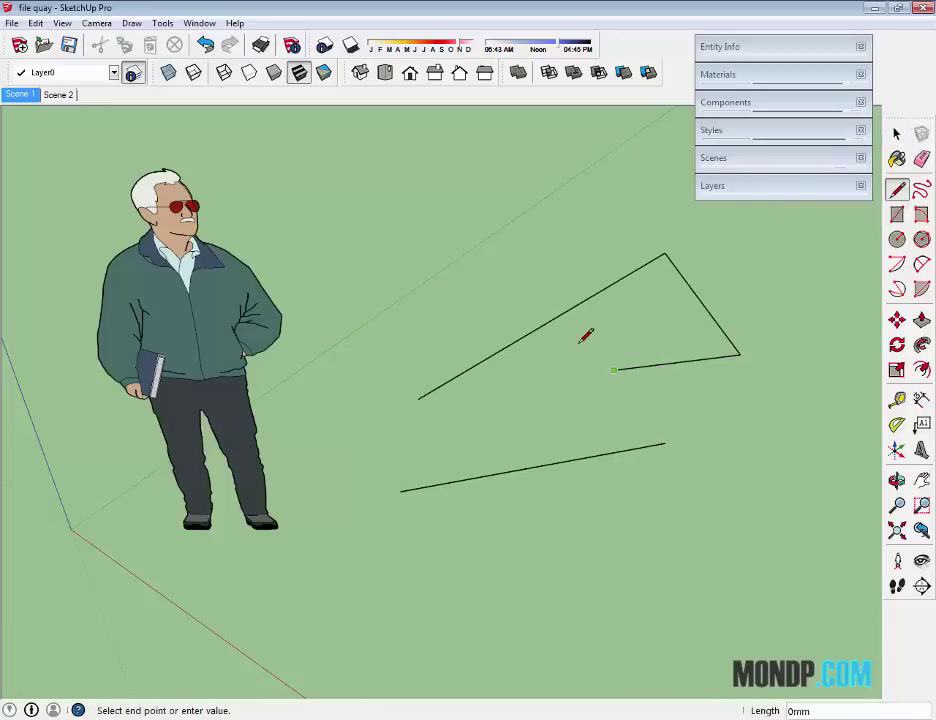
left_click(623, 309)
left_click(640, 294)
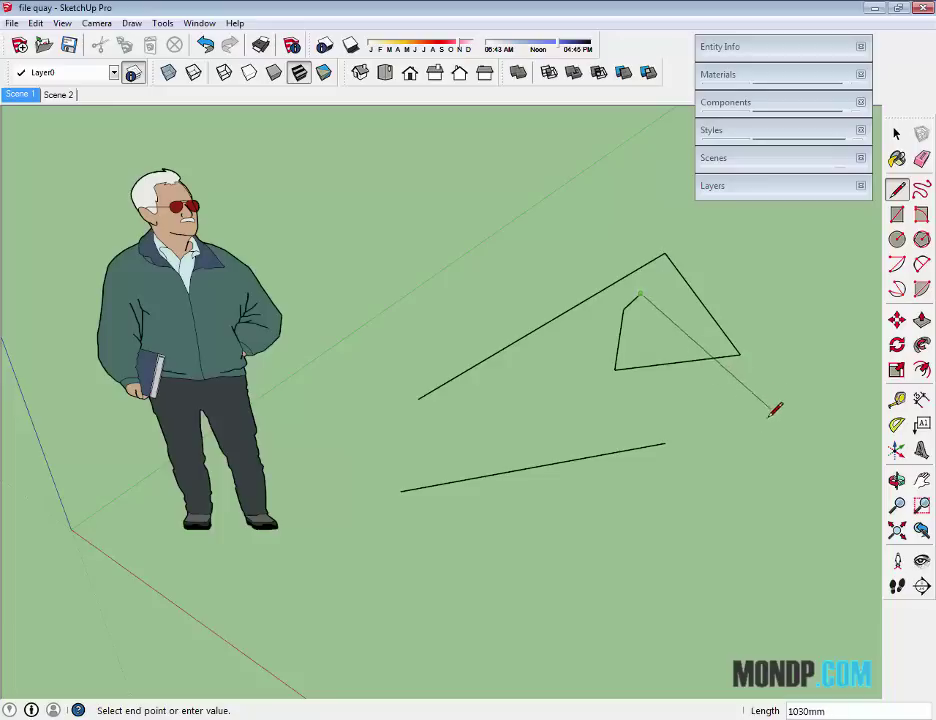
key("space")
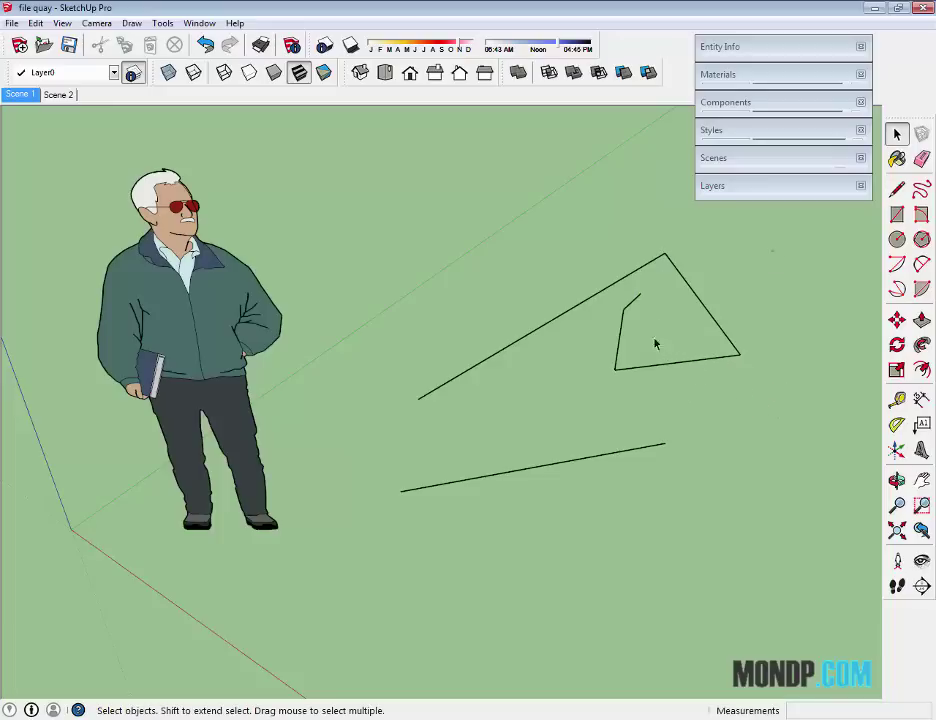
Select and delete the triangle edges and the stray loose line.
triple_click(632, 367)
left_click_drag(572, 243, 742, 408)
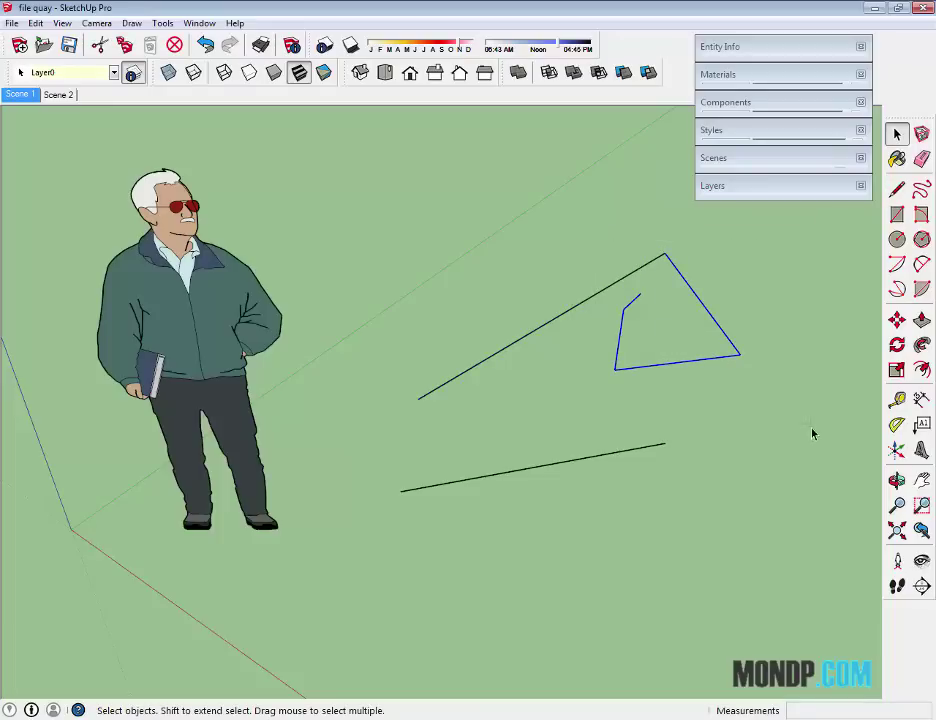
left_click_drag(610, 238, 781, 407)
left_click_drag(600, 224, 744, 407)
left_click_drag(777, 261, 560, 413)
key("Delete")
left_click_drag(700, 400, 581, 493)
key("Delete")
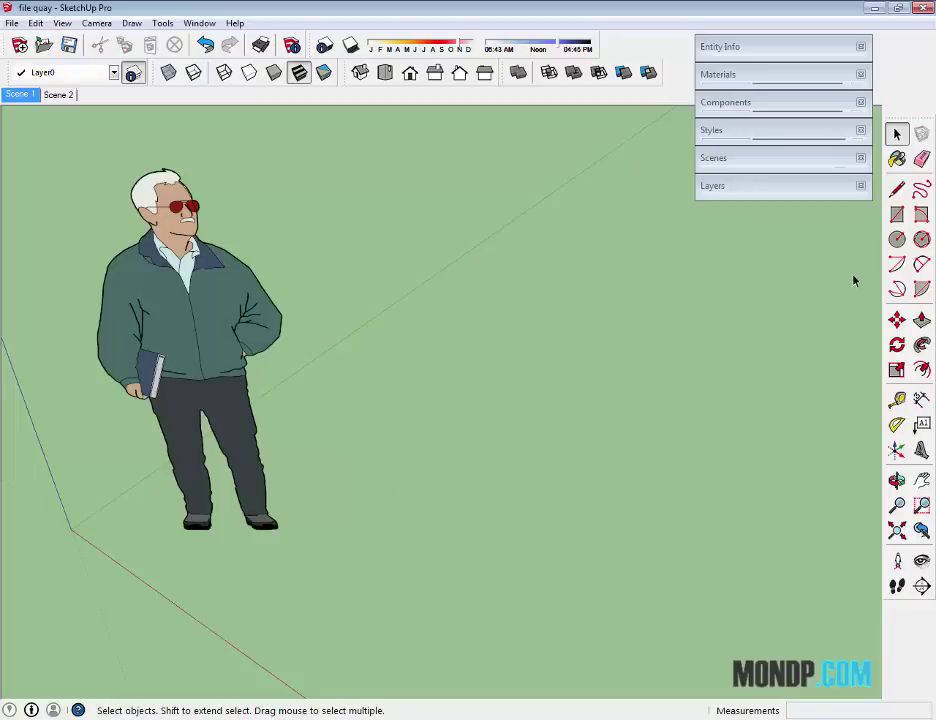
left_click(897, 189)
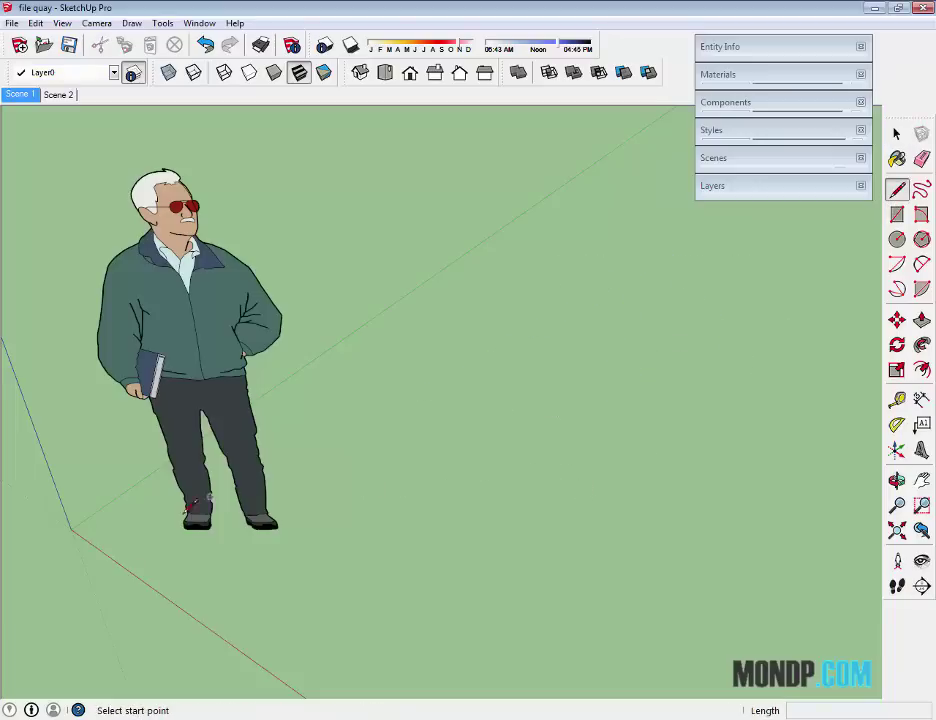
left_click(378, 529)
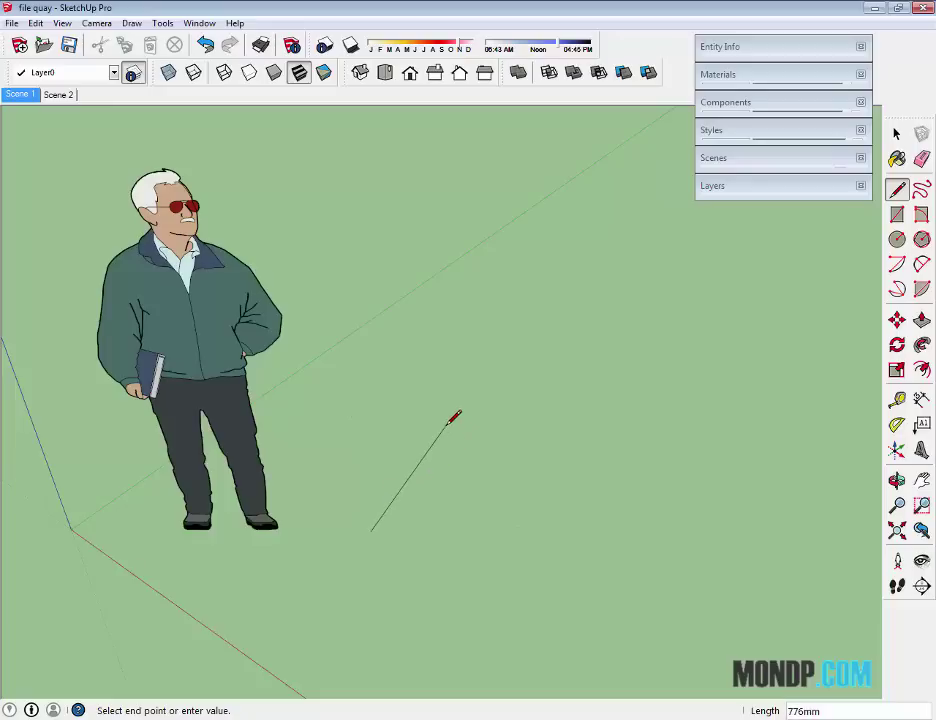
left_click(453, 350)
left_click(651, 484)
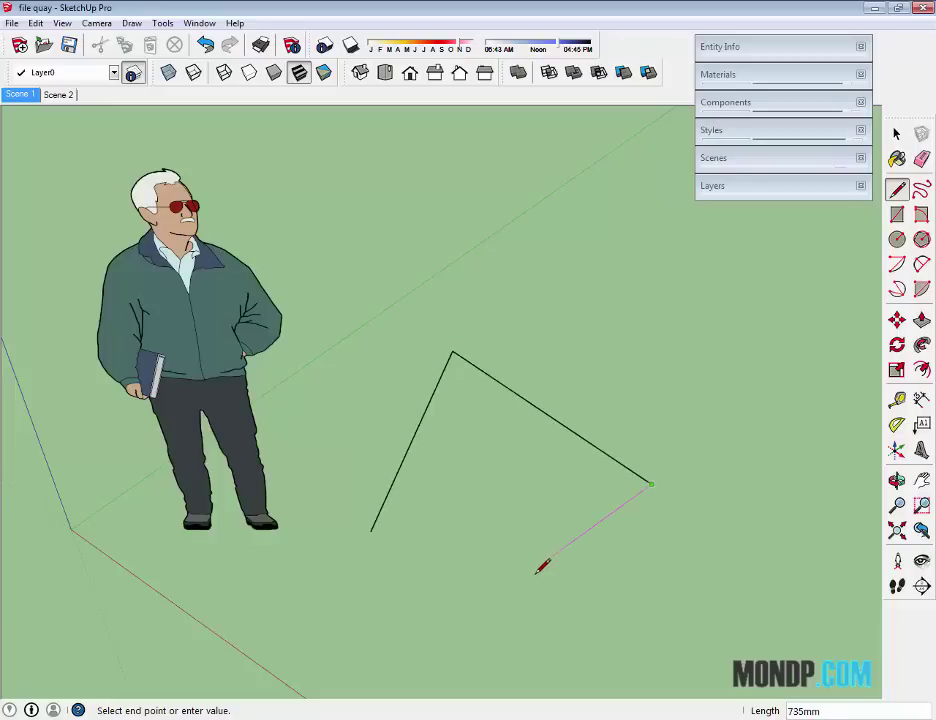
left_click(372, 530)
middle_click_drag(549, 497, 600, 399)
scroll(516, 443, "up", 3)
key("space")
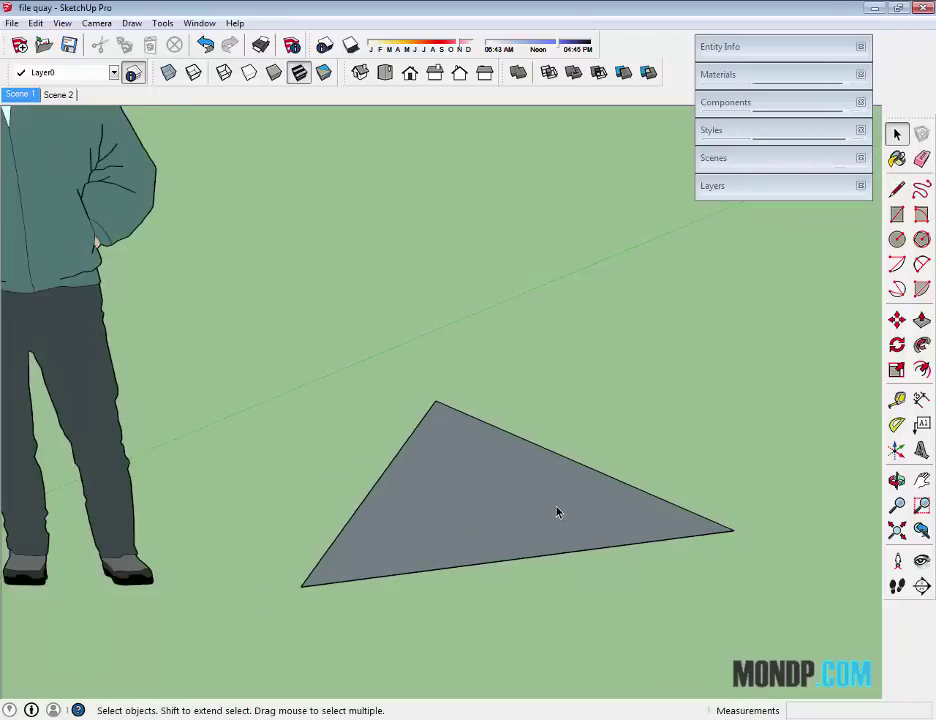
scroll(558, 510, "down", 3)
left_click(531, 528)
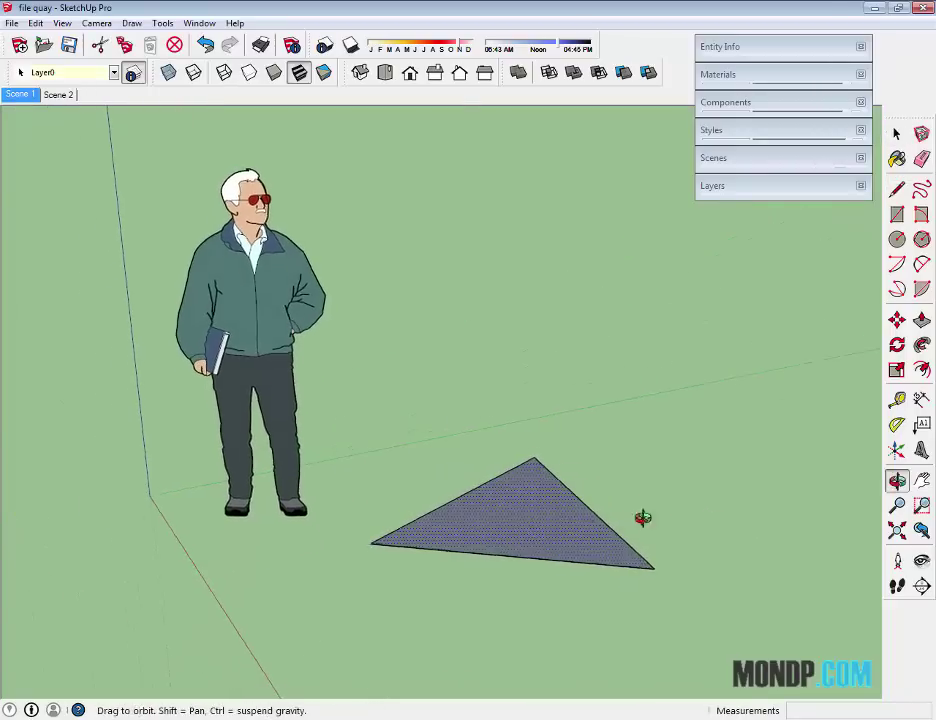
middle_click_drag(641, 522, 645, 477)
scroll(645, 477, "up", 3)
left_click(734, 454)
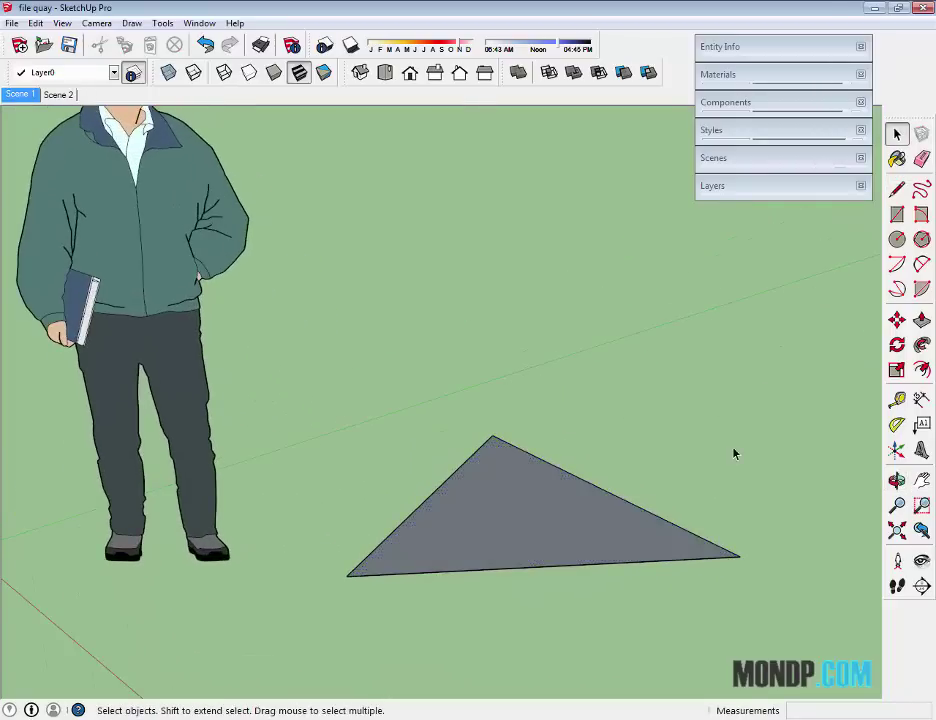
left_click(895, 190)
left_click(740, 554)
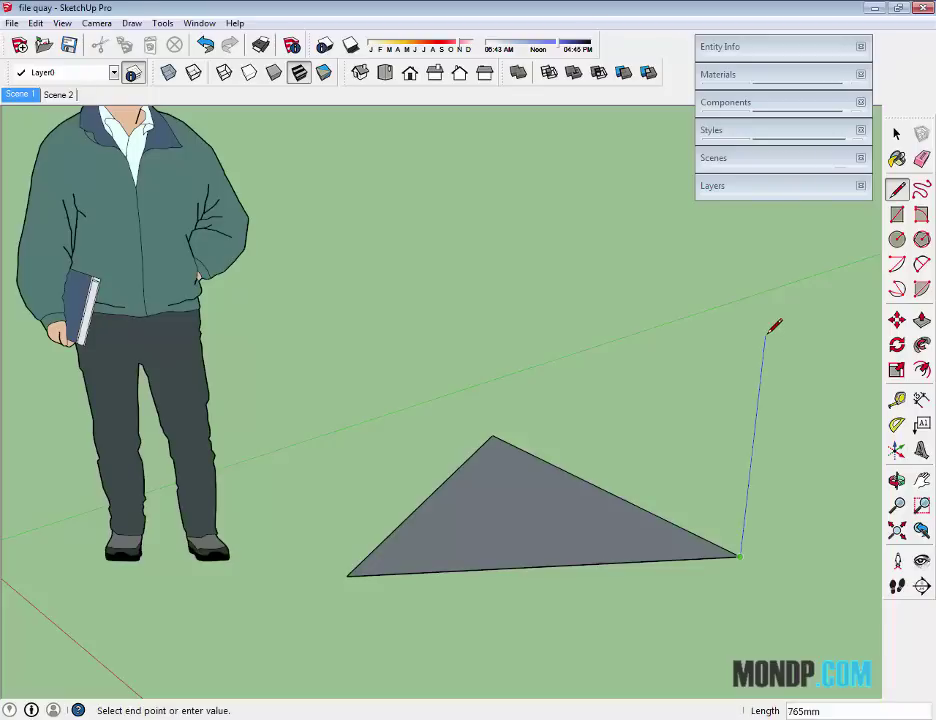
left_click(766, 334)
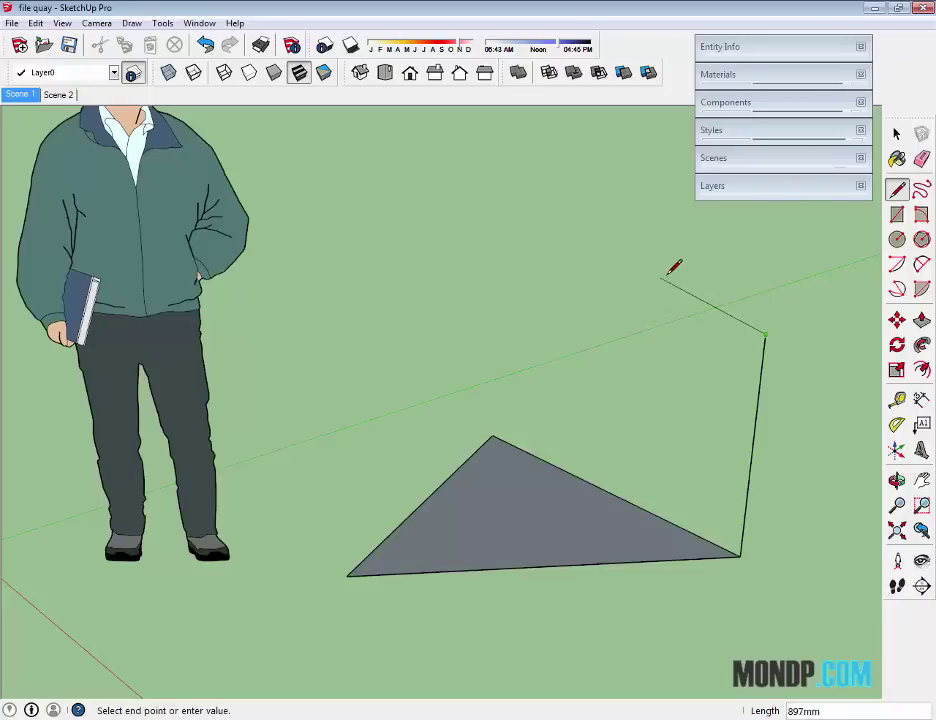
left_click(492, 436)
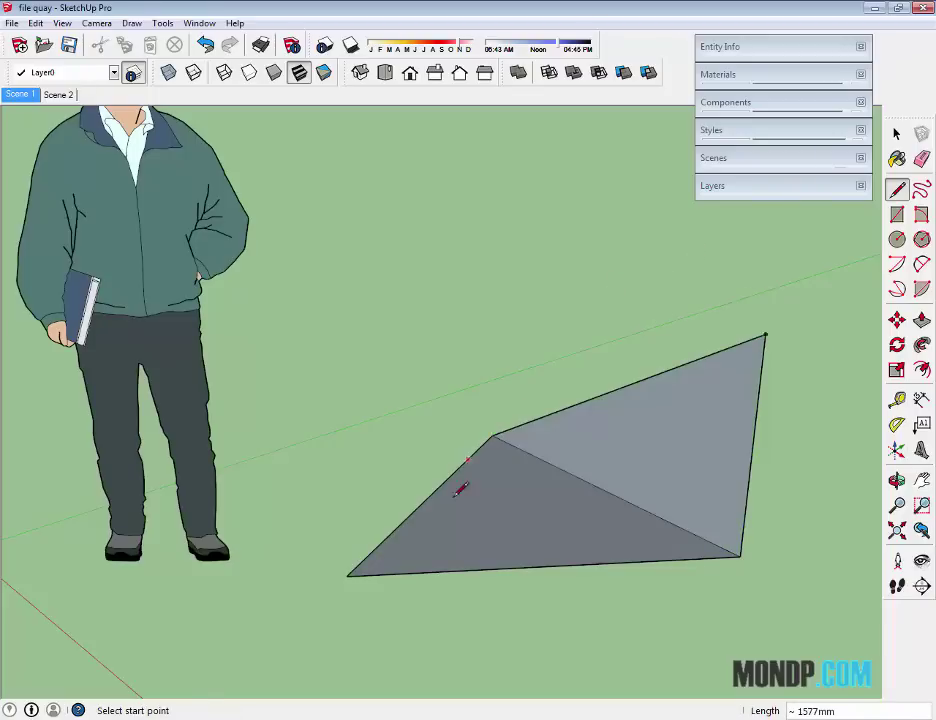
left_click(363, 561)
left_click(766, 334)
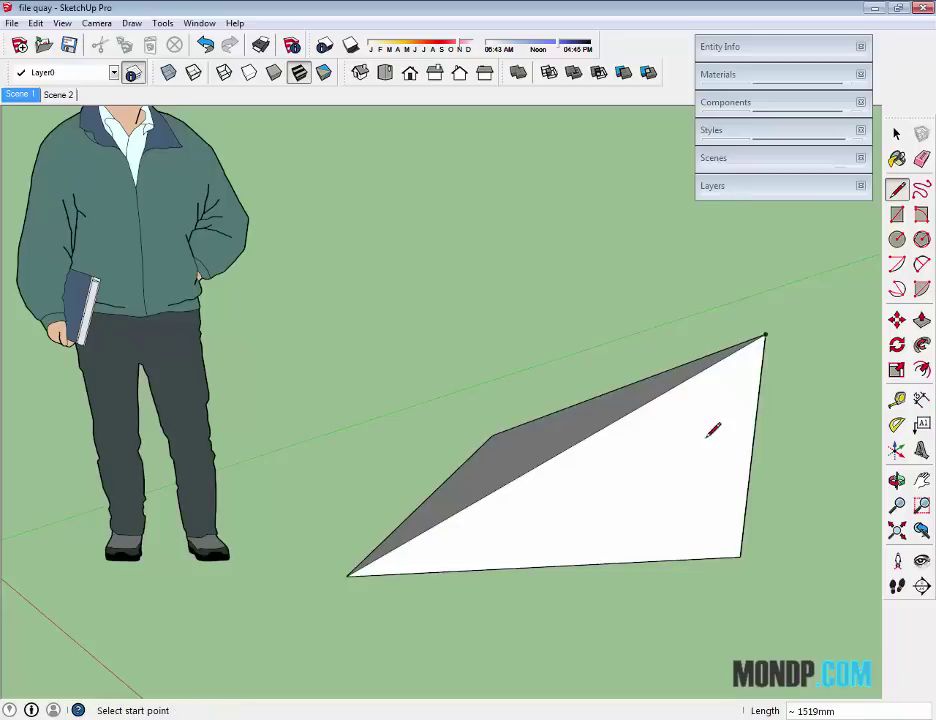
mouse_move(713, 428)
middle_mouse_down()
mouse_move(638, 553)
mouse_move(662, 501)
mouse_move(553, 549)
mouse_move(309, 511)
mouse_move(531, 578)
mouse_move(683, 574)
mouse_move(529, 560)
mouse_move(765, 604)
middle_mouse_up()
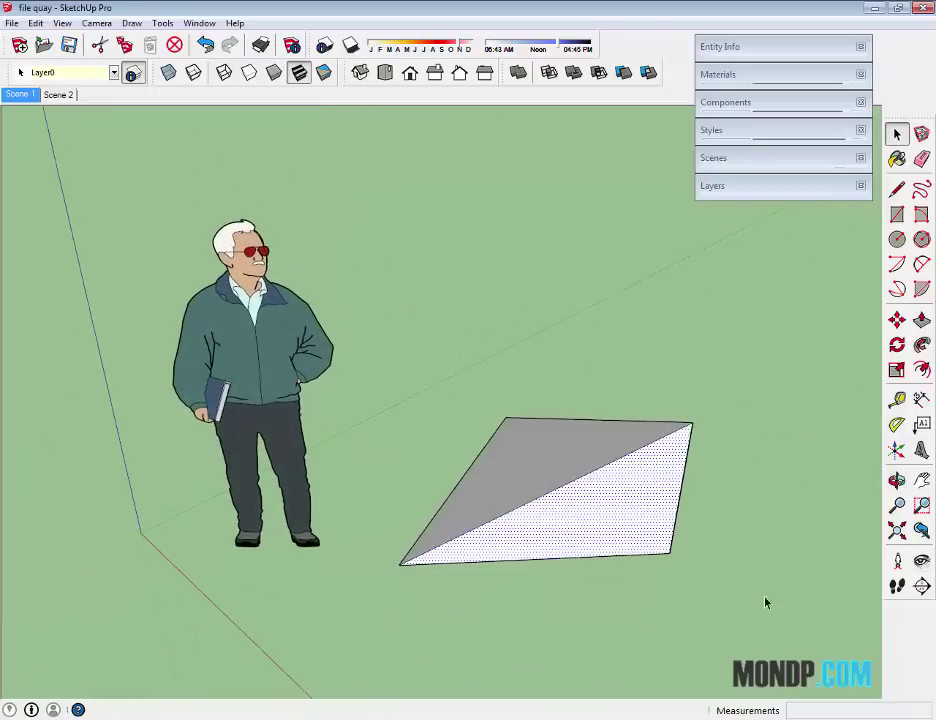
key("l")
left_click(566, 556)
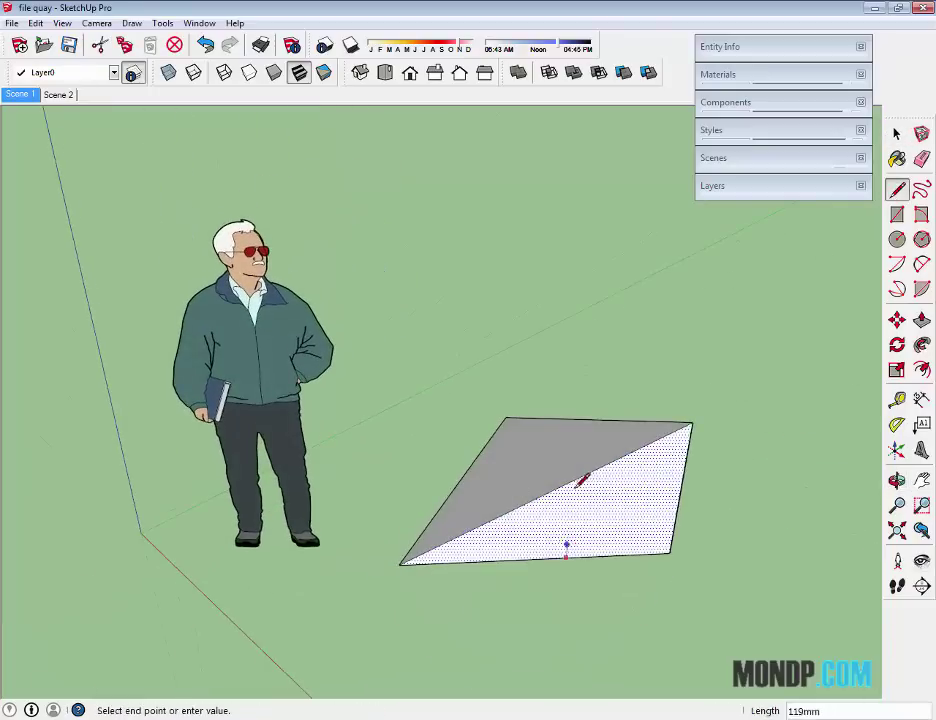
left_click(573, 479)
scroll(588, 481, "up", 2)
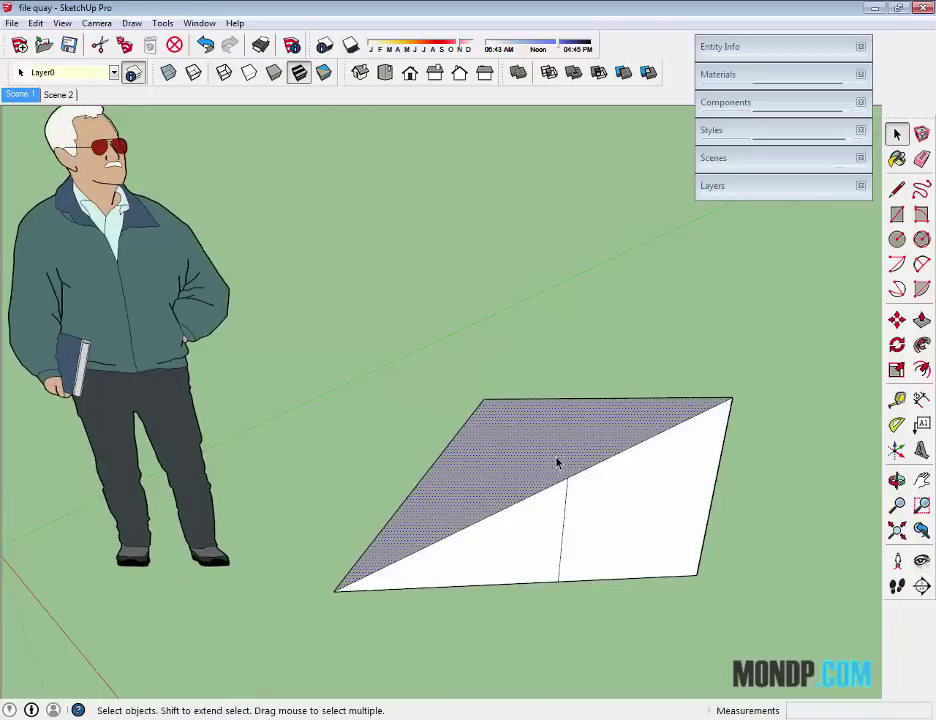
mouse_move(575, 481)
middle_mouse_down()
mouse_move(553, 472)
mouse_move(881, 210)
middle_mouse_up()
left_click(897, 188)
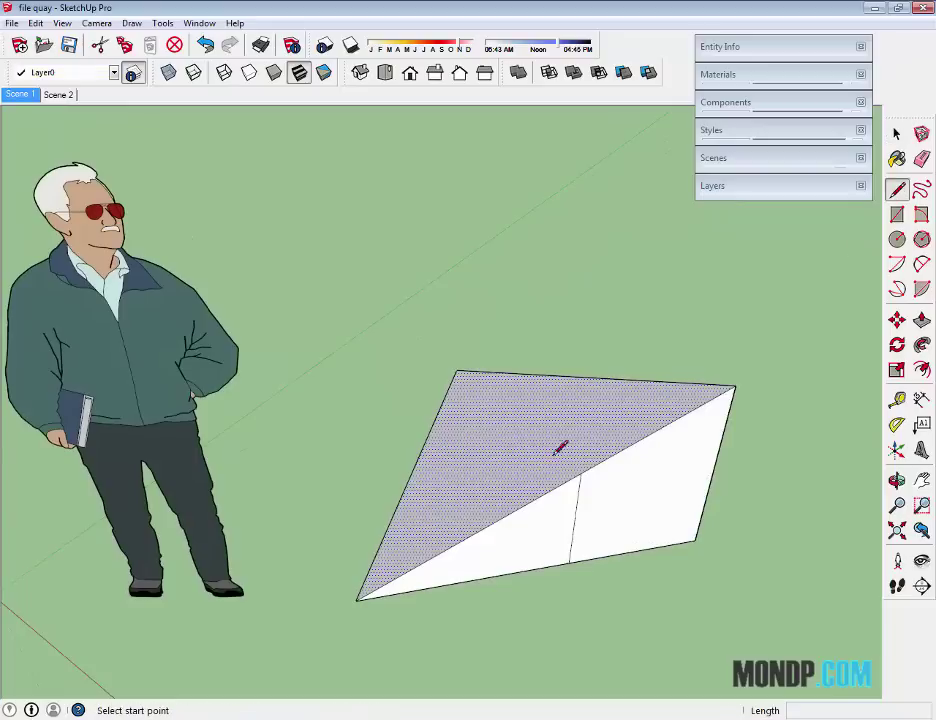
left_click(580, 471)
left_click(457, 372)
key("space")
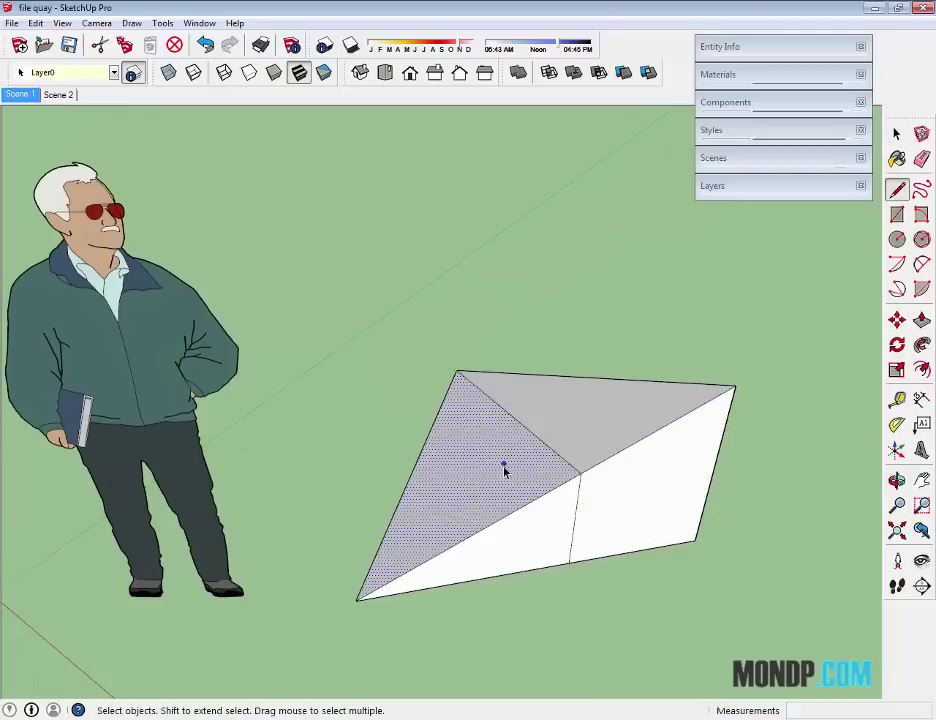
scroll(503, 468, "up", 2)
middle_click_drag(580, 412, 687, 460)
scroll(623, 443, "down", 2)
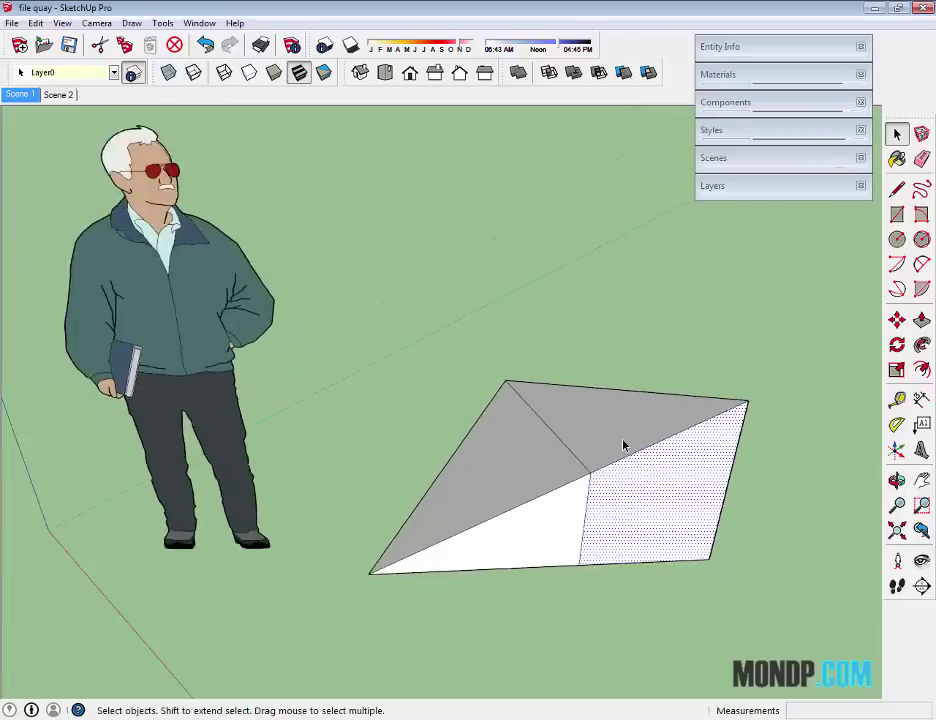
scroll(522, 425, "down", 2)
middle_click_drag(520, 425, 376, 348)
left_click_drag(355, 319, 670, 570)
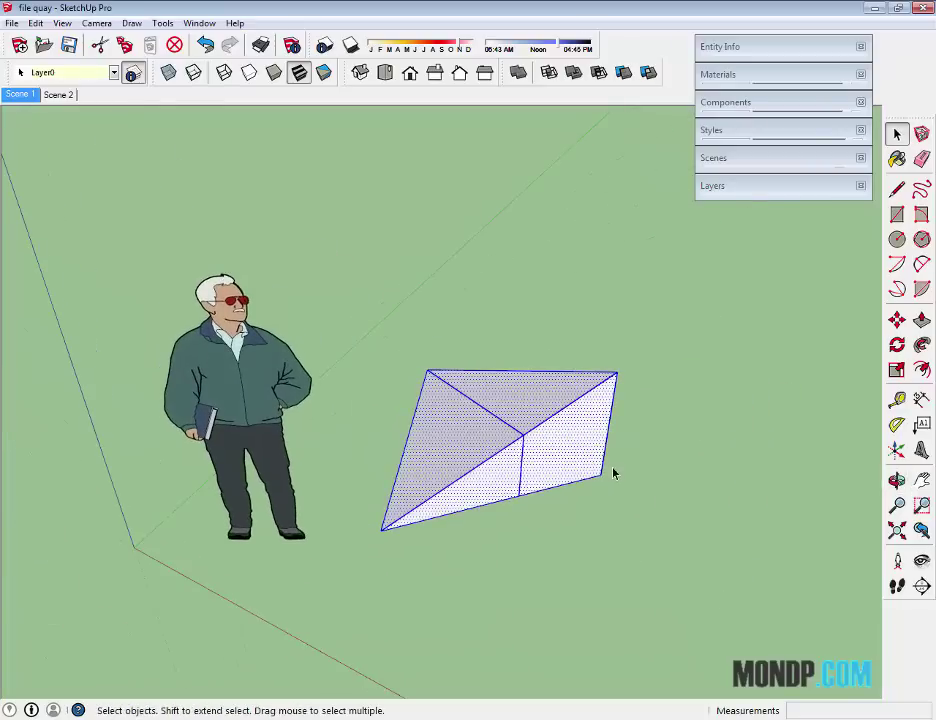
middle_click_drag(614, 472, 624, 474)
key("Delete")
scroll(600, 400, "up", 3)
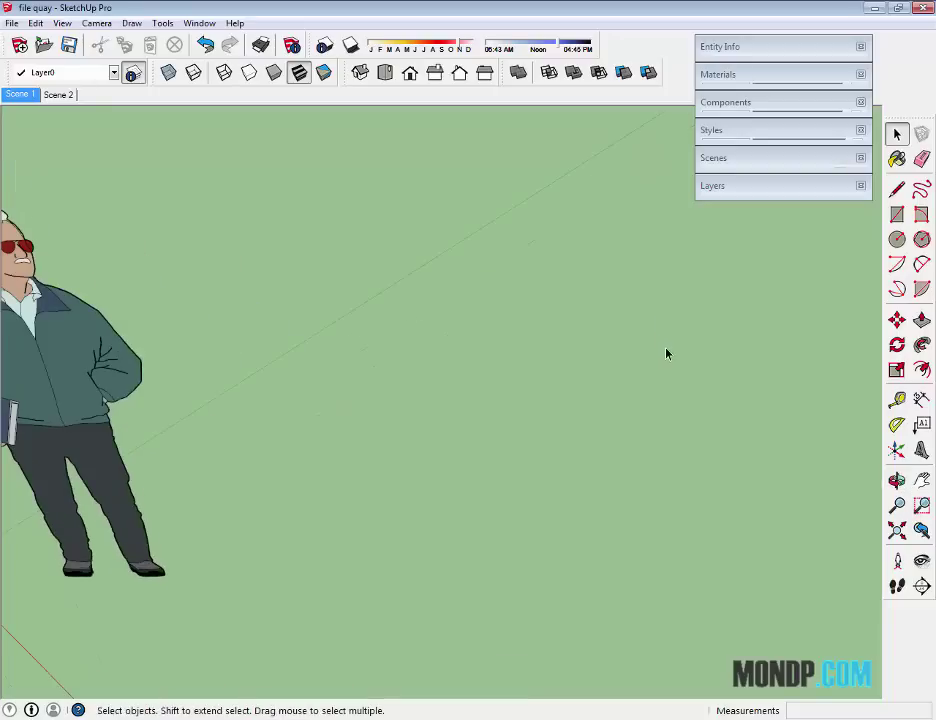
scroll(620, 370, "down", 3)
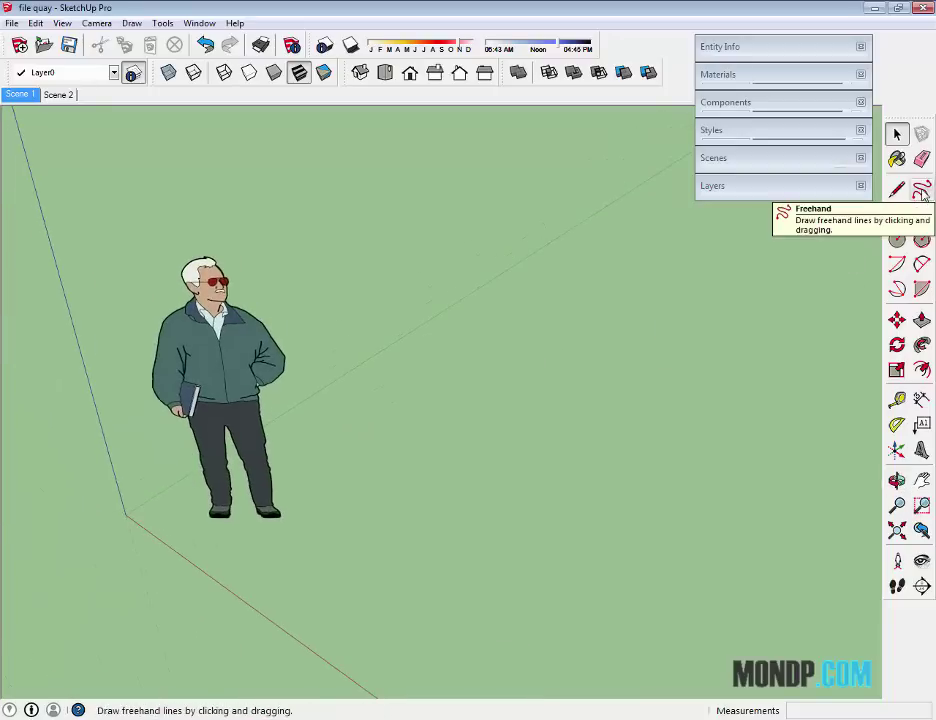
left_click(922, 191)
mouse_move(405, 488)
left_mouse_down()
mouse_move(389, 553)
mouse_move(398, 476)
mouse_move(408, 487)
left_mouse_up()
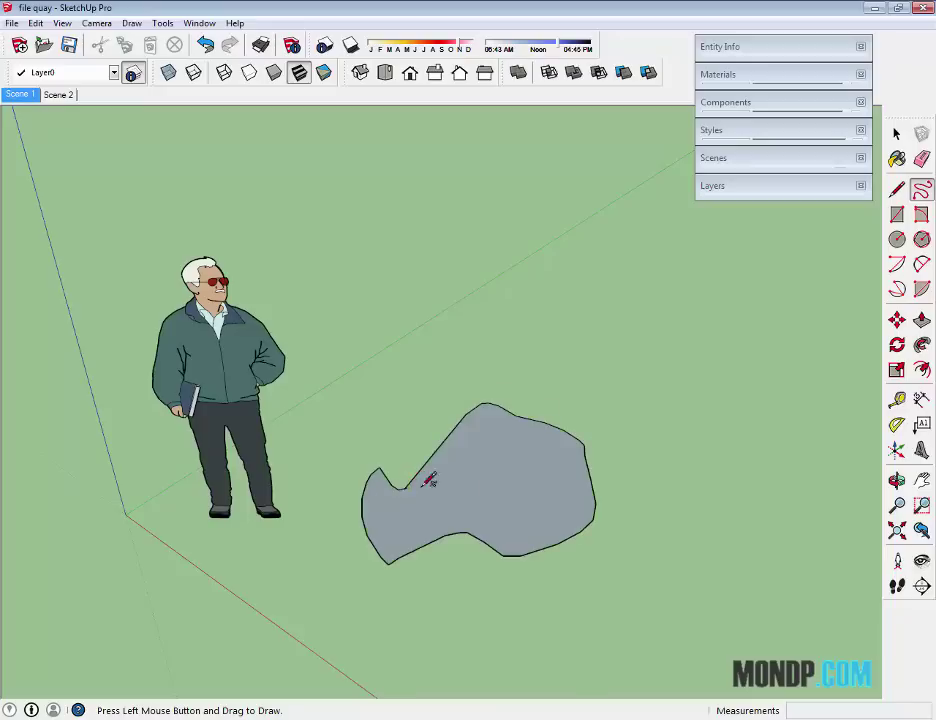
scroll(428, 481, "up", 3)
scroll(512, 491, "up", 2)
mouse_move(451, 493)
middle_mouse_down()
mouse_move(513, 486)
mouse_move(472, 512)
middle_mouse_up()
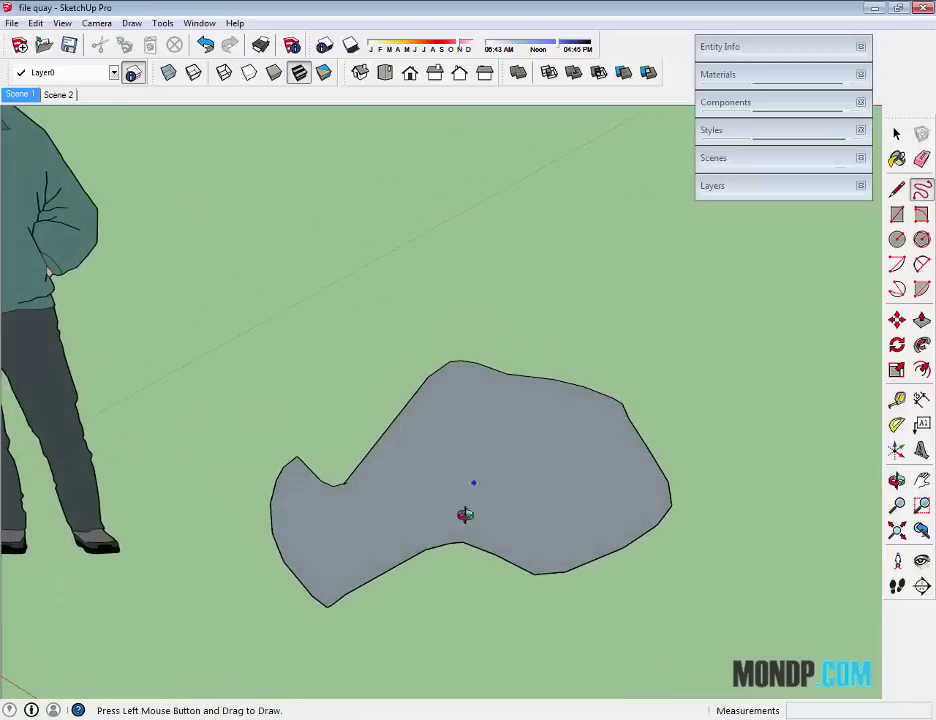
scroll(478, 493, "down", 2)
scroll(478, 493, "down", 2)
mouse_move(578, 335)
left_mouse_down()
mouse_move(742, 450)
mouse_move(564, 345)
mouse_move(794, 307)
mouse_move(727, 495)
mouse_move(598, 383)
mouse_move(602, 365)
left_mouse_up()
scroll(602, 365, "up", 2)
middle_click_drag(644, 397, 685, 359)
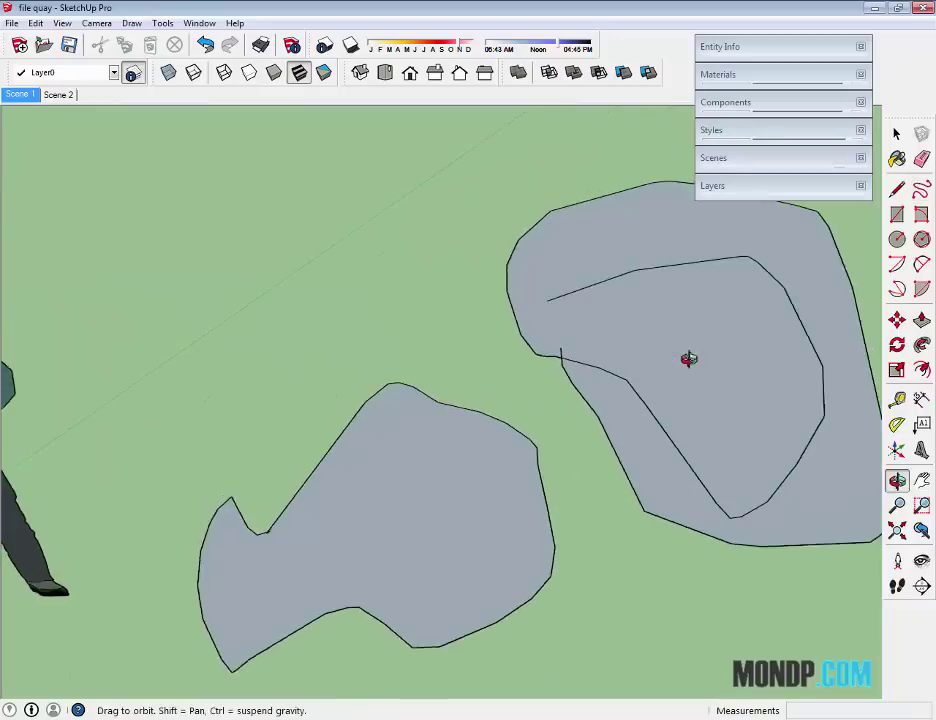
scroll(685, 359, "up", 2)
key("space")
scroll(700, 425, "down", 2)
scroll(692, 443, "down", 3)
scroll(692, 443, "down", 1)
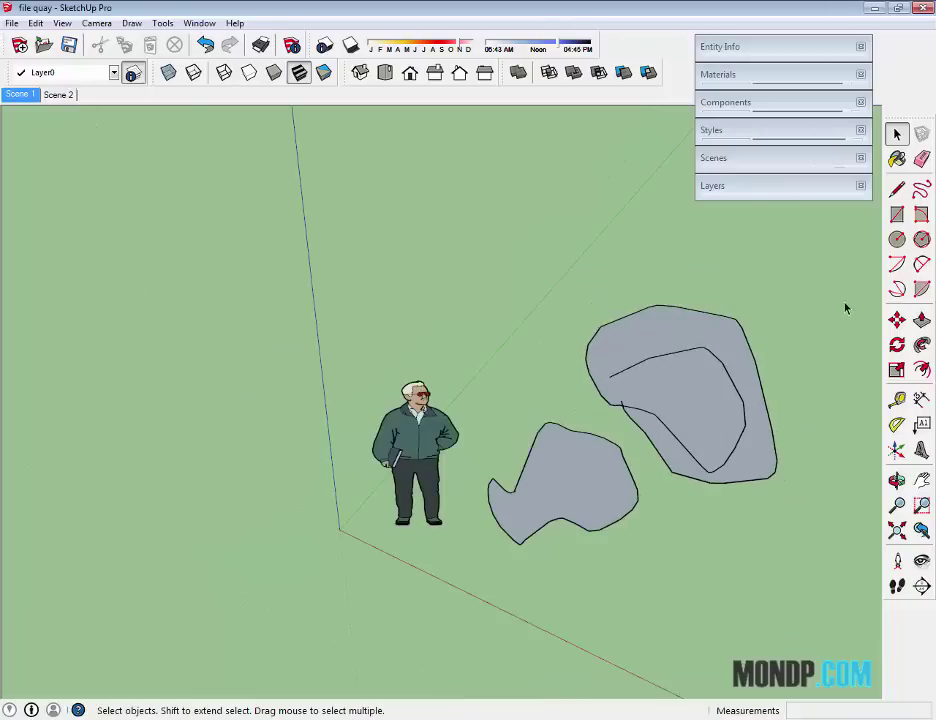
left_click_drag(846, 309, 609, 500)
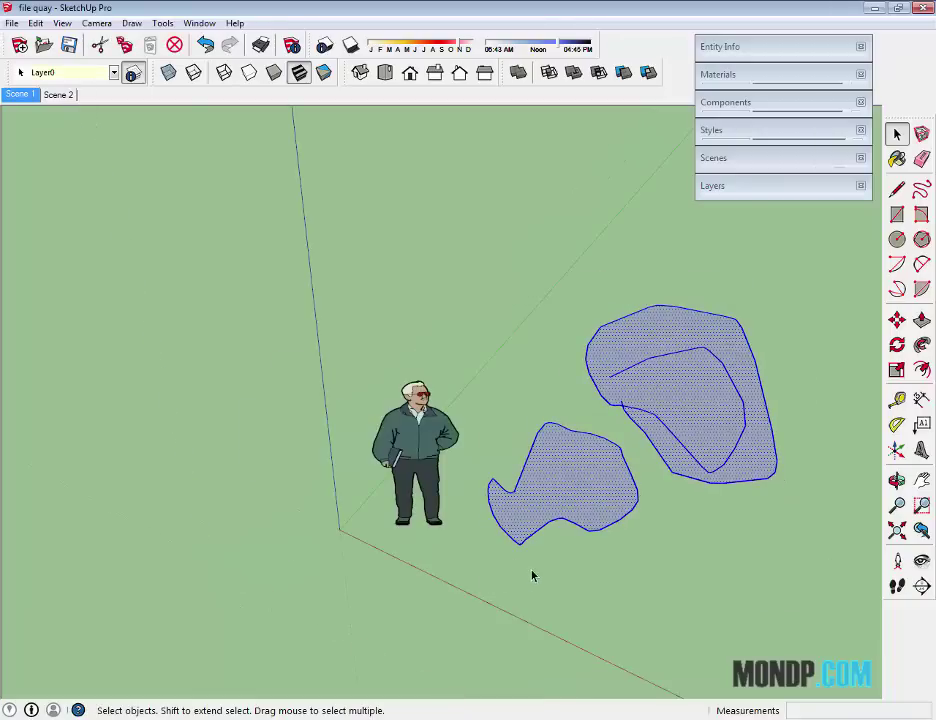
key("Delete")
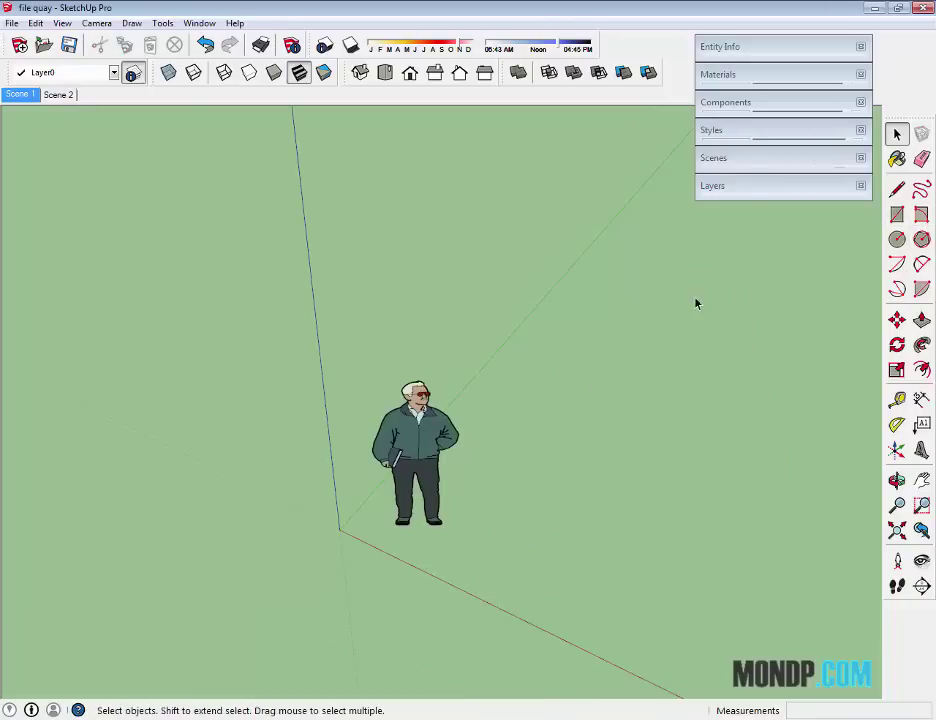
Draw a 1000 mm line on the ground along the green axis.
scroll(400, 600, "up", 2)
middle_click_drag(487, 409, 450, 376)
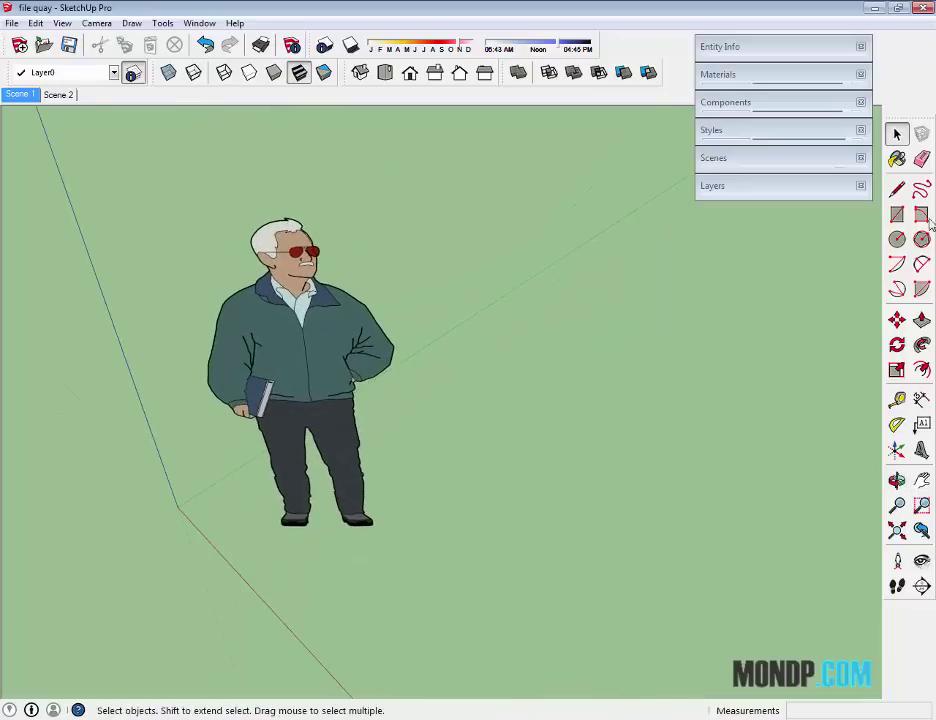
left_click(897, 189)
left_click(457, 530)
type("1000")
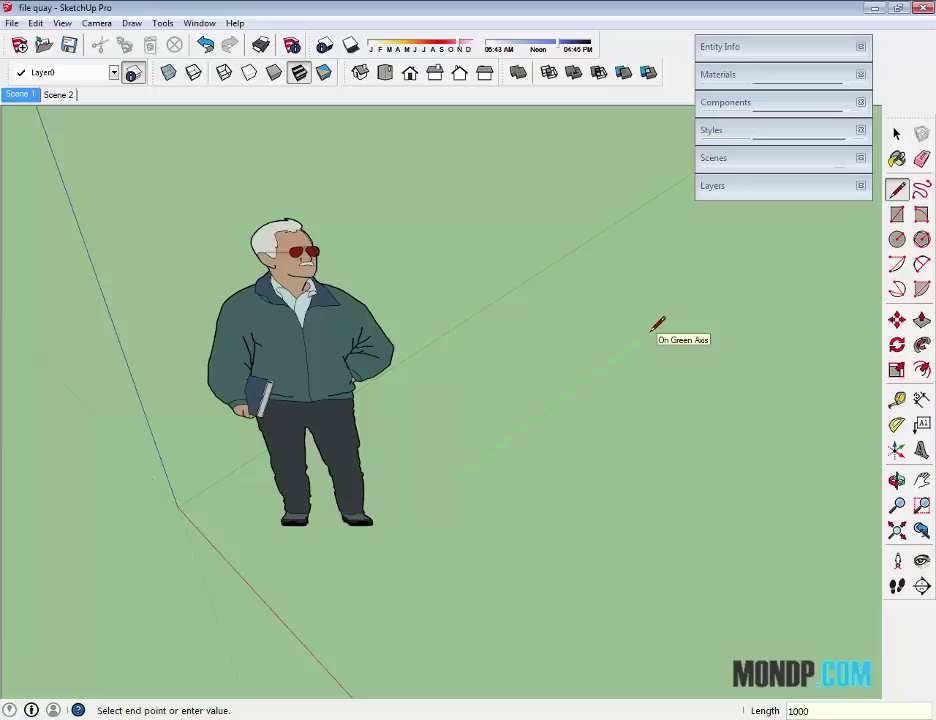
key("Return")
key("space")
Select the new line and confirm in Entity Info that it is 1000mm on Layer0.
middle_click_drag(648, 393, 596, 445)
scroll(618, 375, "up", 2)
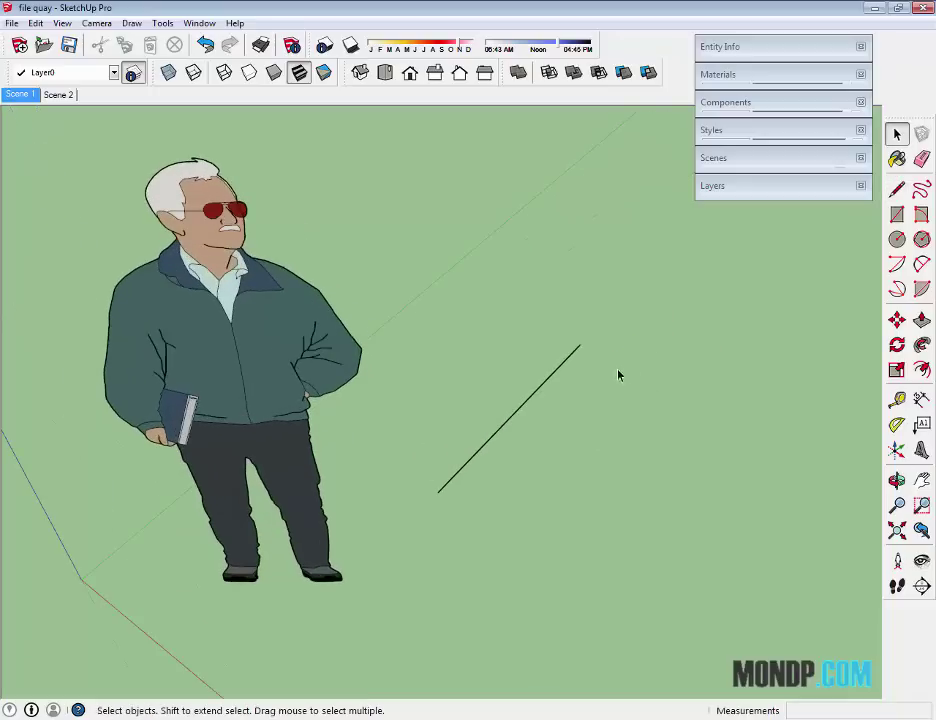
mouse_move(618, 375)
middle_mouse_down()
mouse_move(564, 441)
mouse_move(564, 462)
mouse_move(697, 375)
middle_mouse_up()
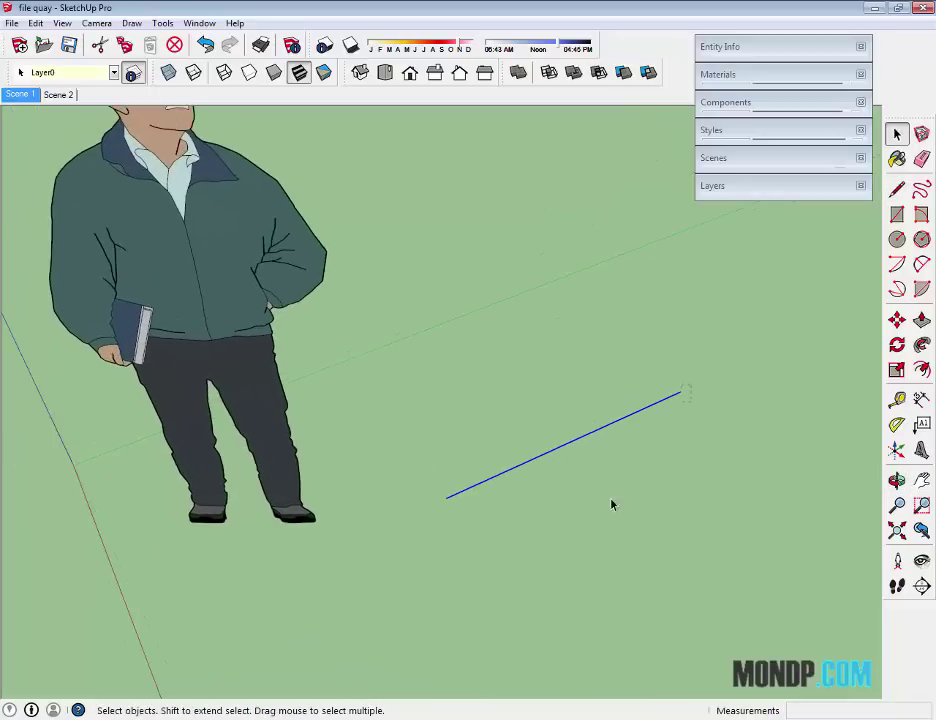
left_click(535, 381)
left_click(547, 455)
left_click(741, 50)
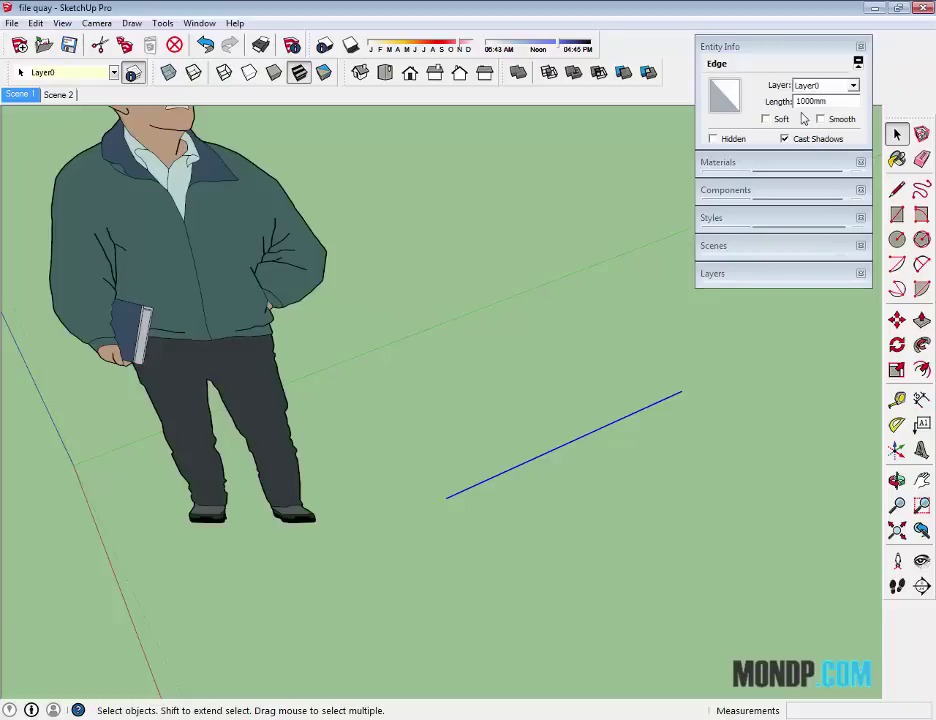
left_click(851, 86)
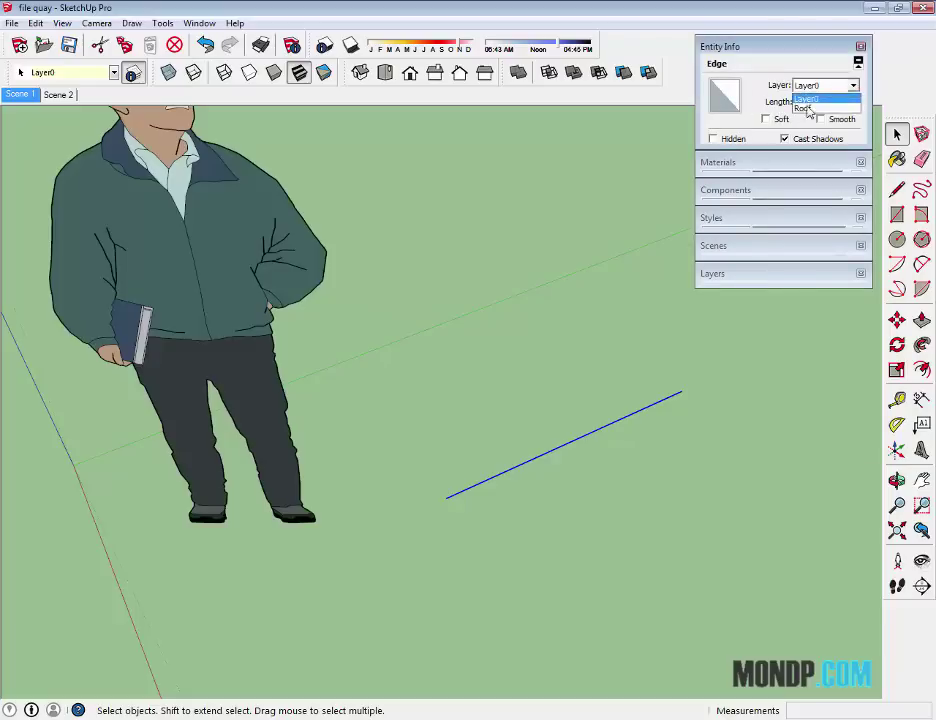
left_click(779, 100)
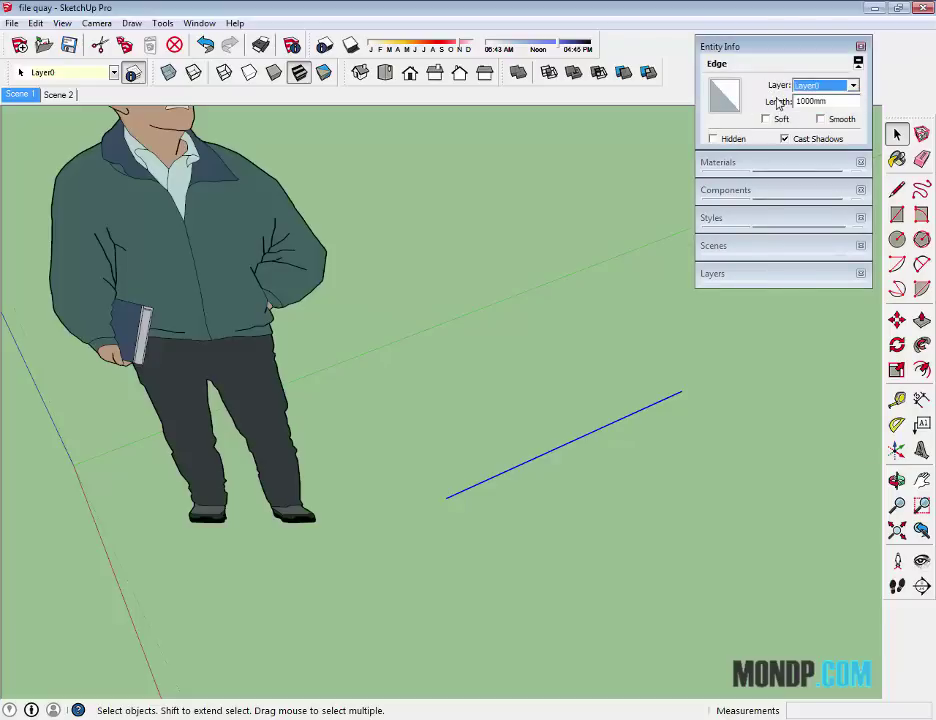
left_click(805, 47)
mouse_move(612, 483)
middle_mouse_down()
mouse_move(685, 460)
mouse_move(707, 437)
middle_mouse_up()
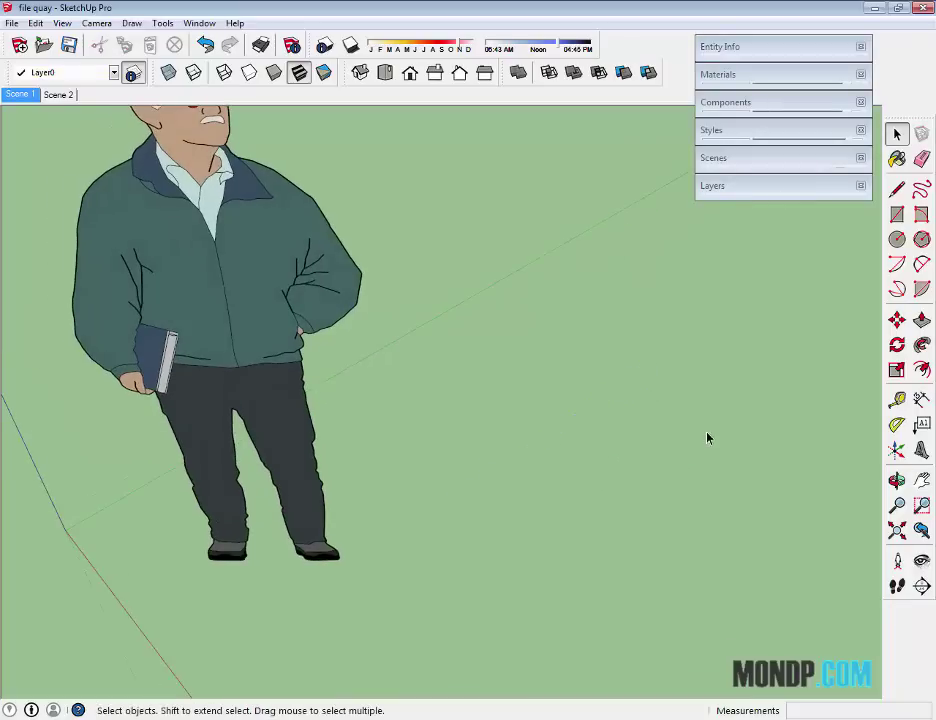
left_click(900, 190)
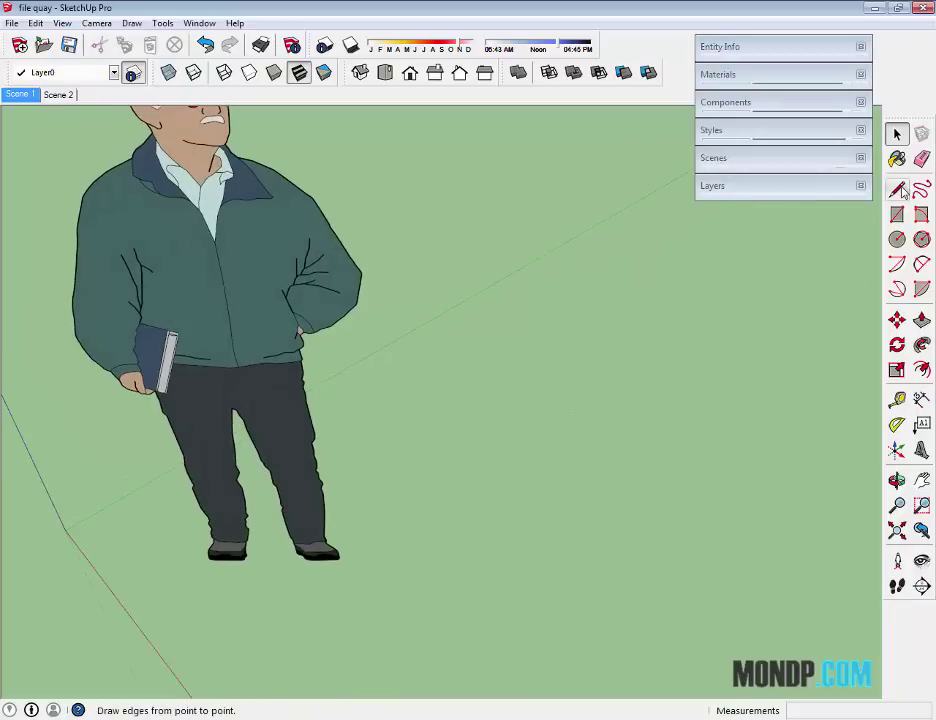
left_click(417, 500)
left_click(596, 380)
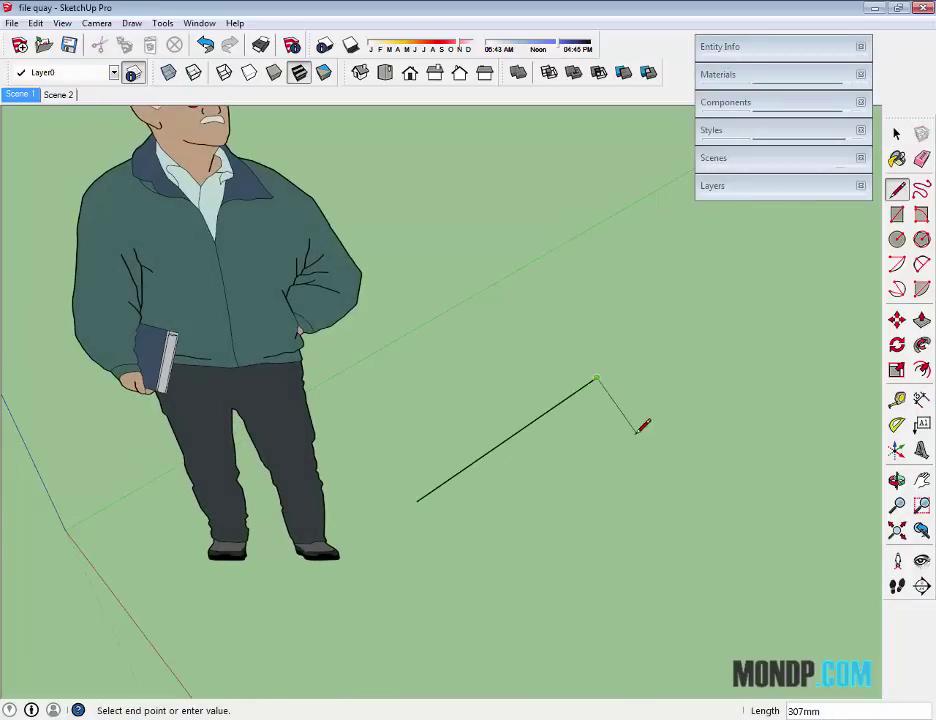
key("space")
left_click(497, 447)
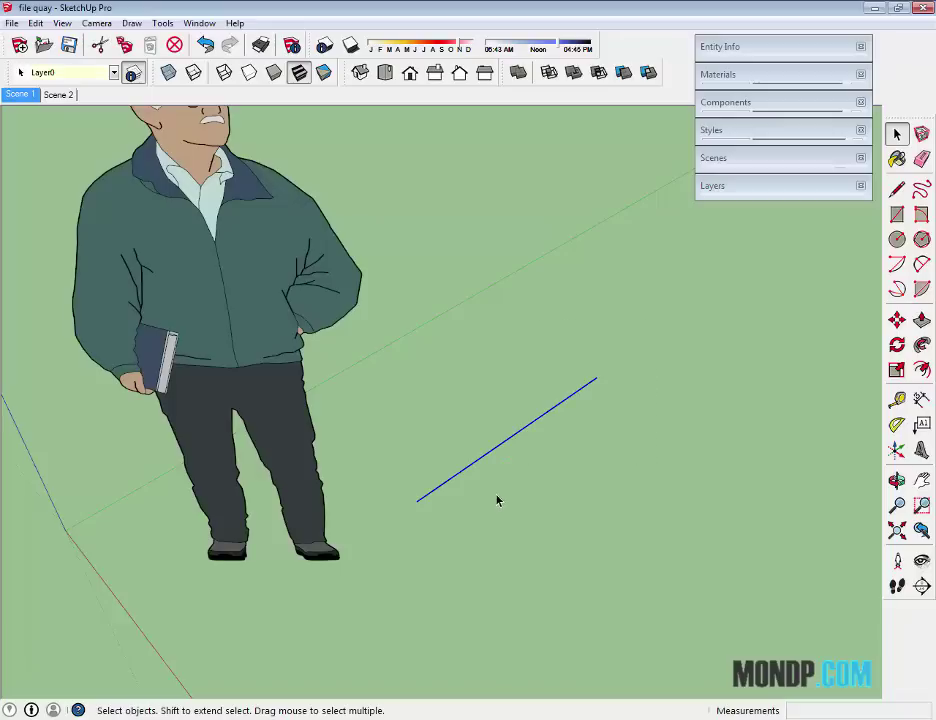
key("Delete")
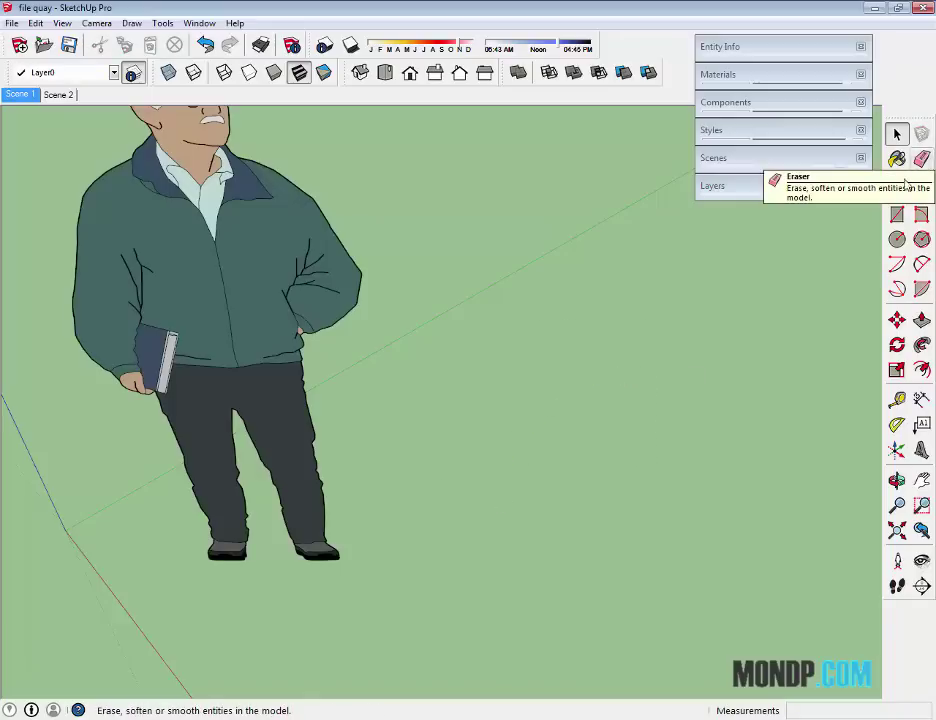
key("l")
left_click(478, 477)
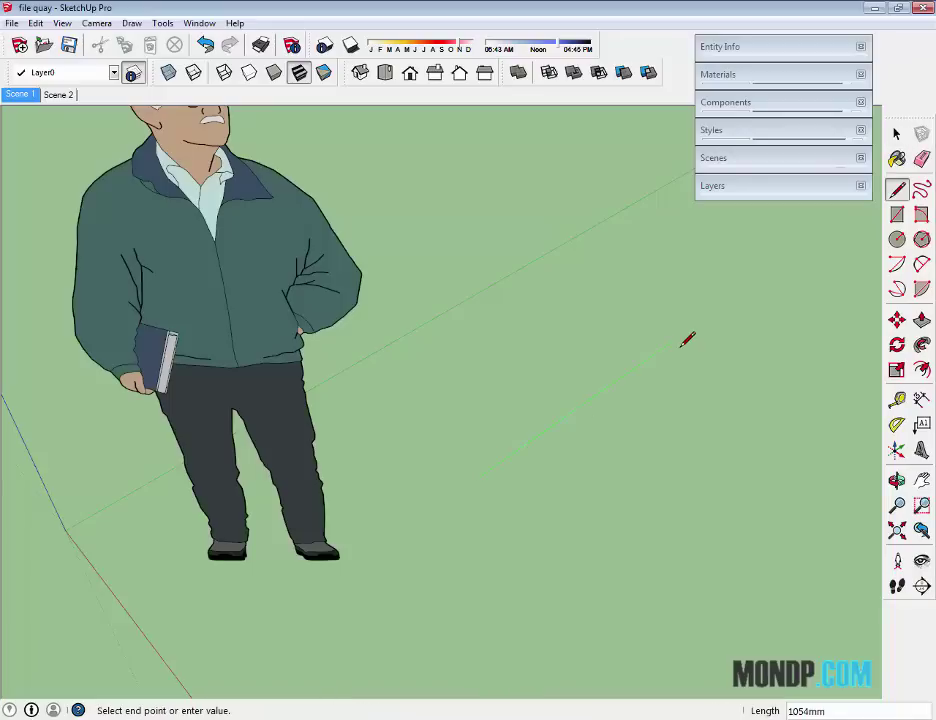
left_click(674, 344)
key("space")
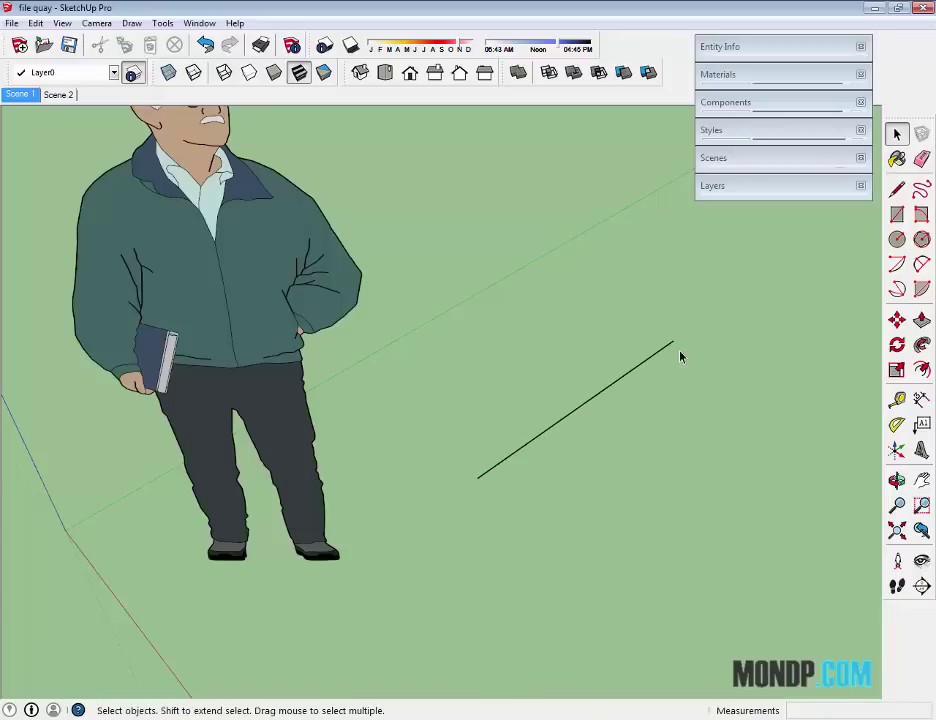
key("e")
left_click(680, 338)
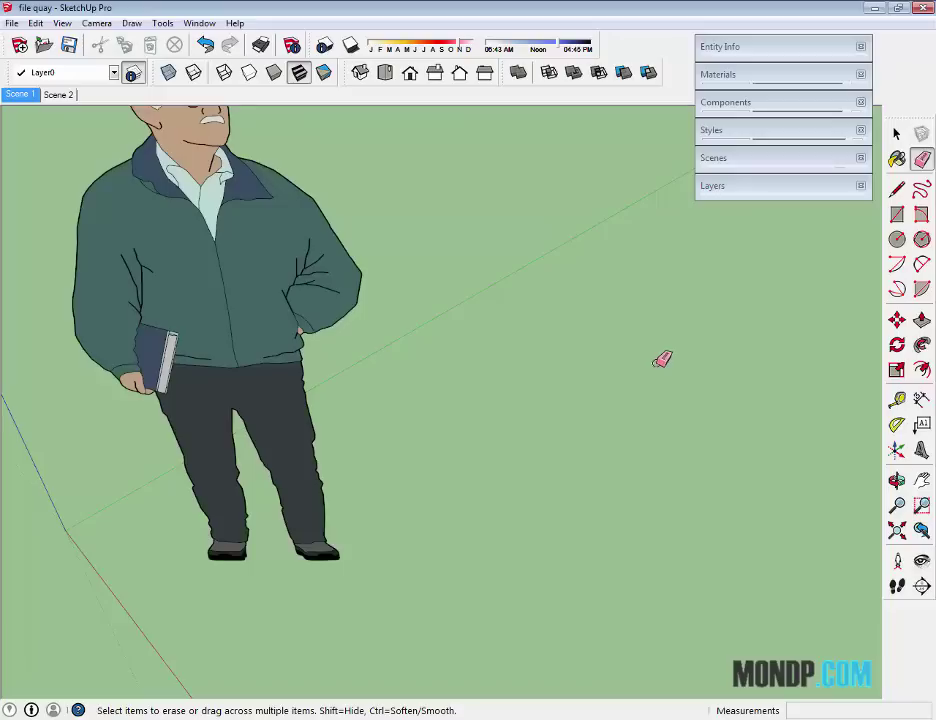
key("ctrl+z")
key("space")
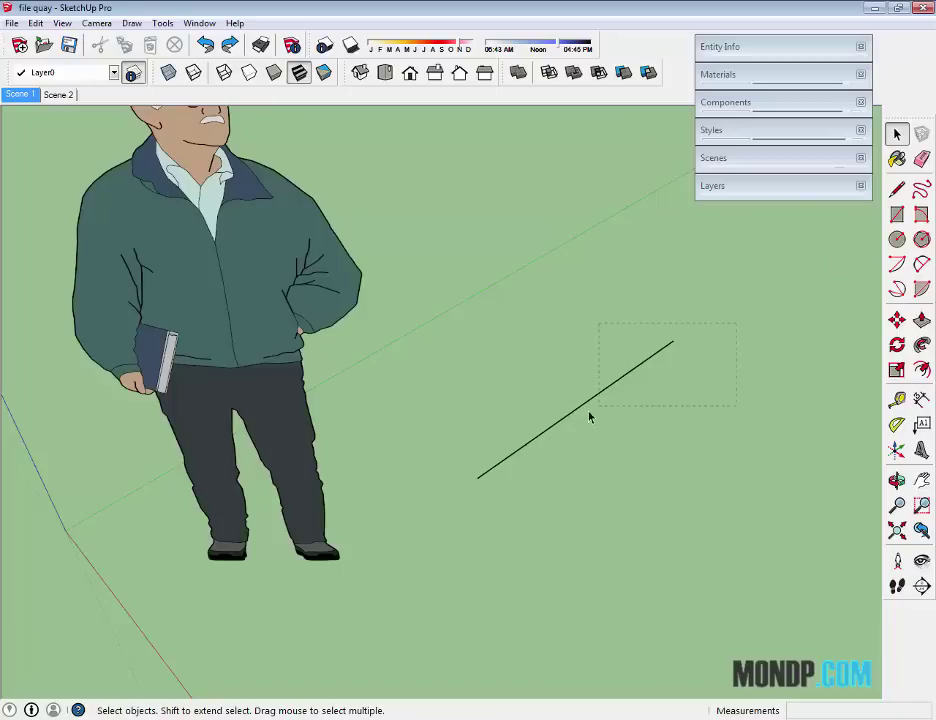
left_click_drag(590, 417, 591, 415)
key("Delete")
key("r")
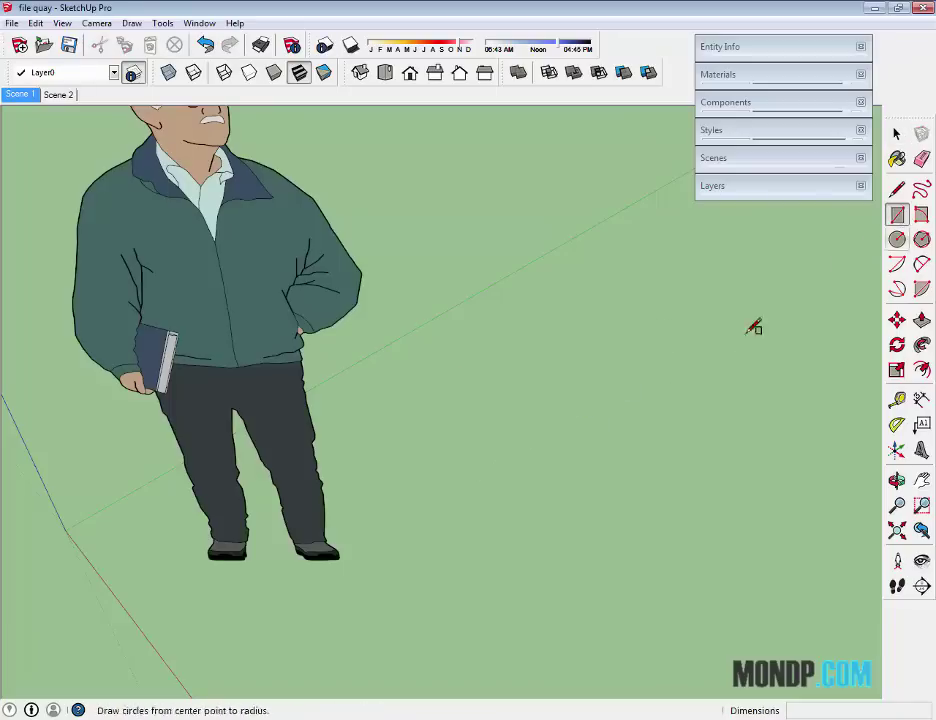
Draw a larger rectangular face on the ground beside the figure.
scroll(503, 422, "down", 3)
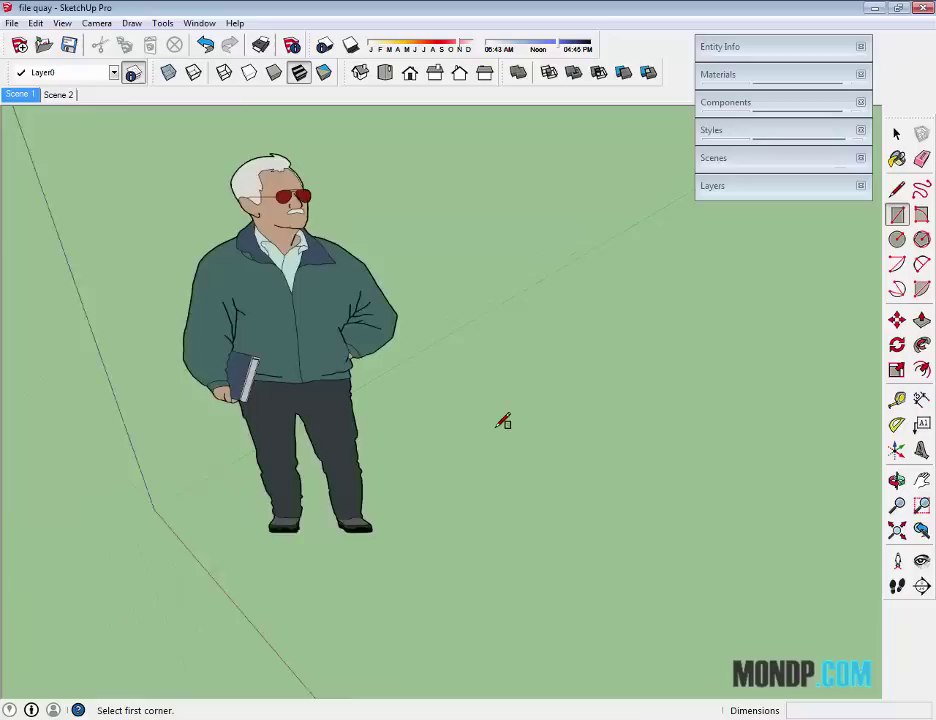
left_click(486, 366)
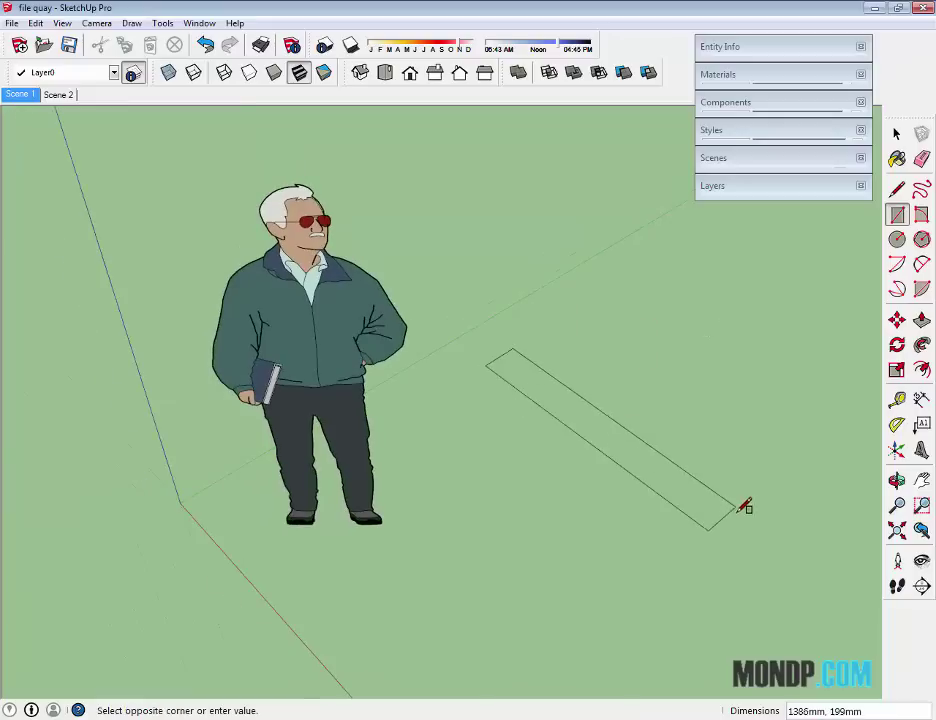
left_click(780, 378)
scroll(607, 371, "up", 2)
middle_click_drag(596, 356, 668, 290)
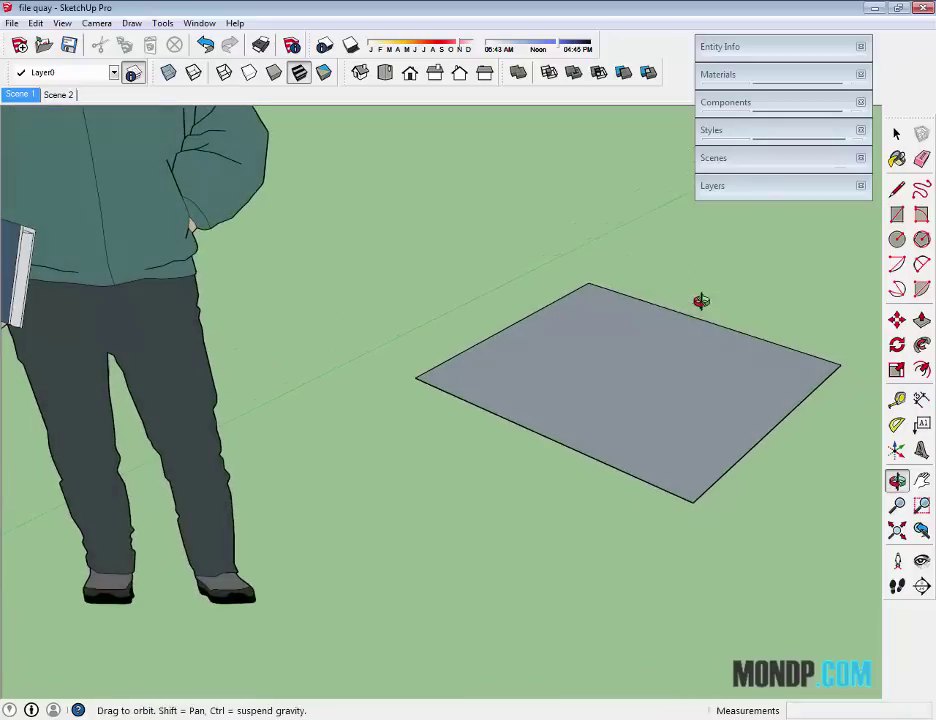
scroll(628, 350, "down", 2)
mouse_move(628, 350)
middle_mouse_down()
mouse_move(466, 471)
mouse_move(389, 417)
middle_mouse_up()
scroll(424, 438, "up", 2)
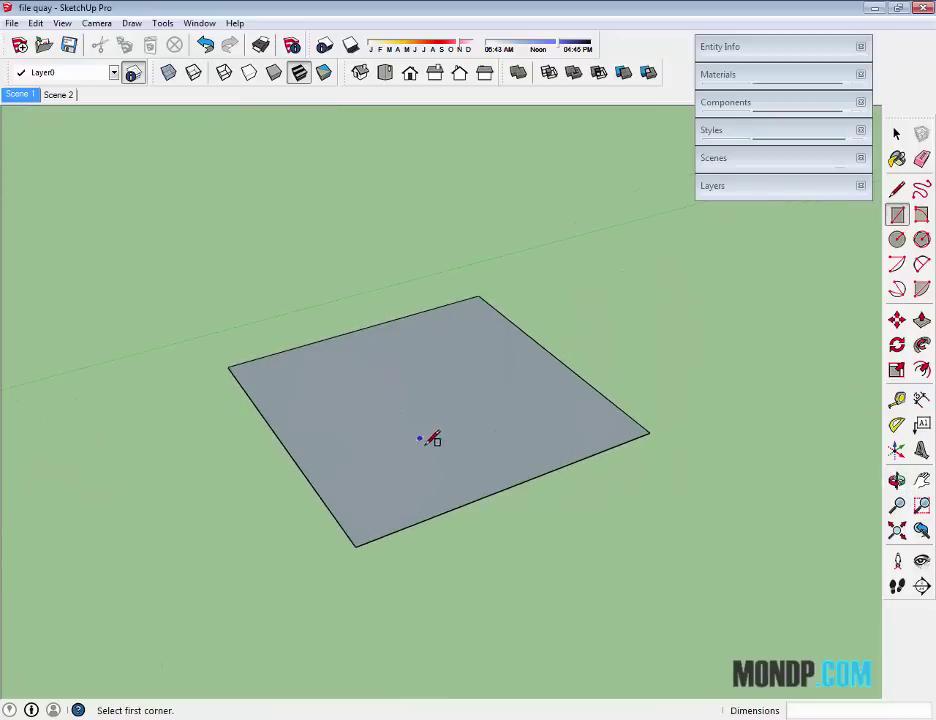
scroll(472, 459, "down", 2)
mouse_move(472, 459)
middle_mouse_down("shift")
mouse_move(561, 330)
mouse_move(556, 323)
middle_mouse_up("shift")
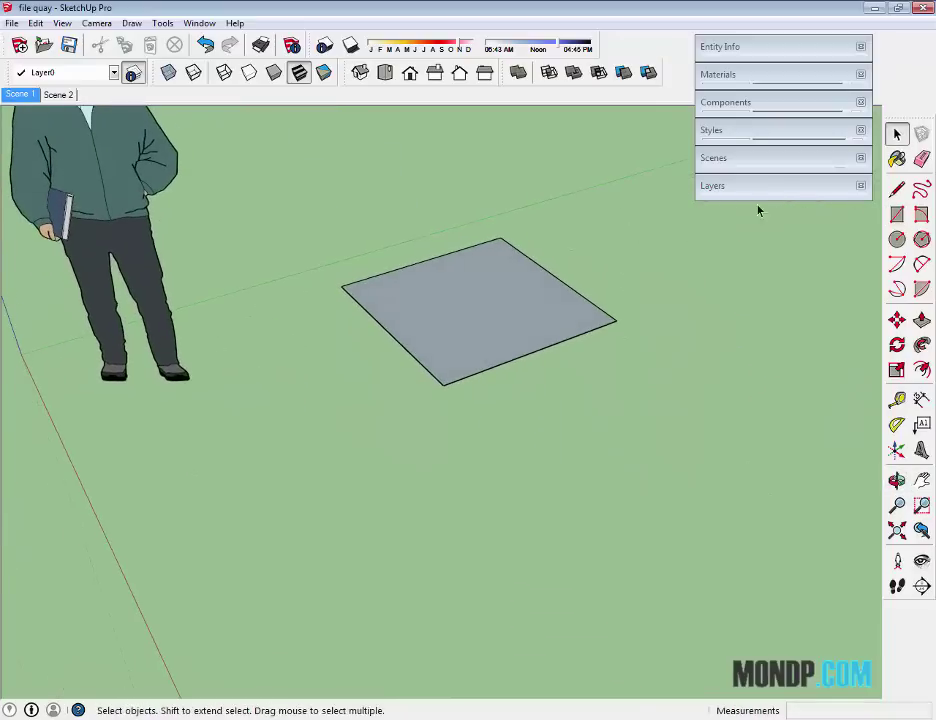
Add a 400 × 400 mm square by entering its dimensions.
left_click(897, 214)
middle_click_drag(389, 455, 389, 408, "shift")
left_click(306, 411)
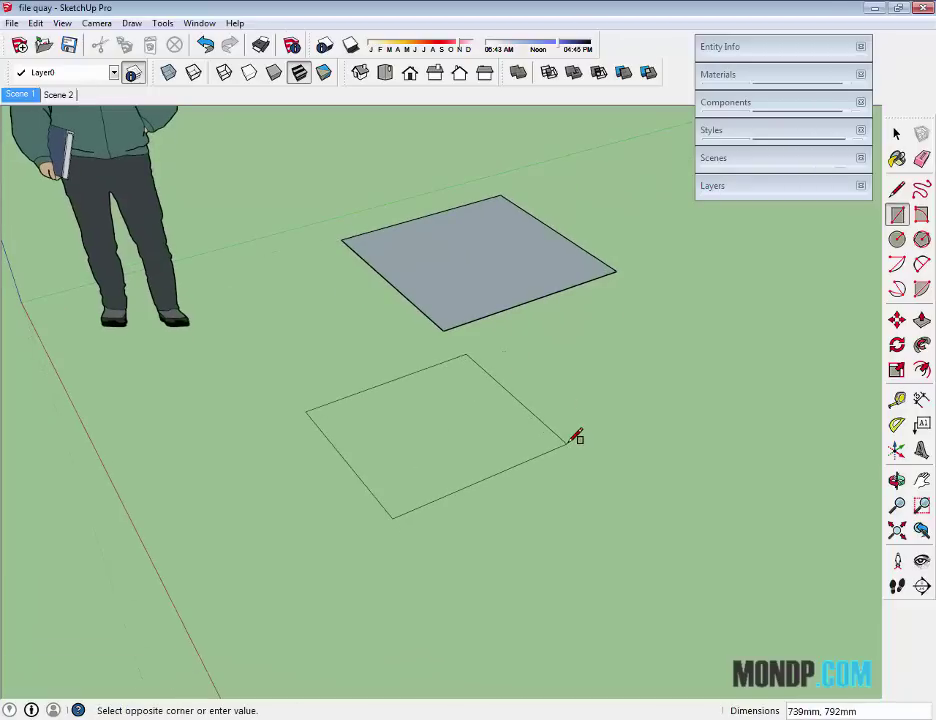
type("400,400")
key("Return")
key("space")
Select the small square and review its properties in Entity Info.
scroll(397, 432, "up", 2)
mouse_move(397, 432)
middle_mouse_down()
mouse_move(473, 438)
mouse_move(497, 401)
middle_mouse_up()
left_click(403, 489)
left_click(524, 382)
left_click_drag(524, 382, 279, 588)
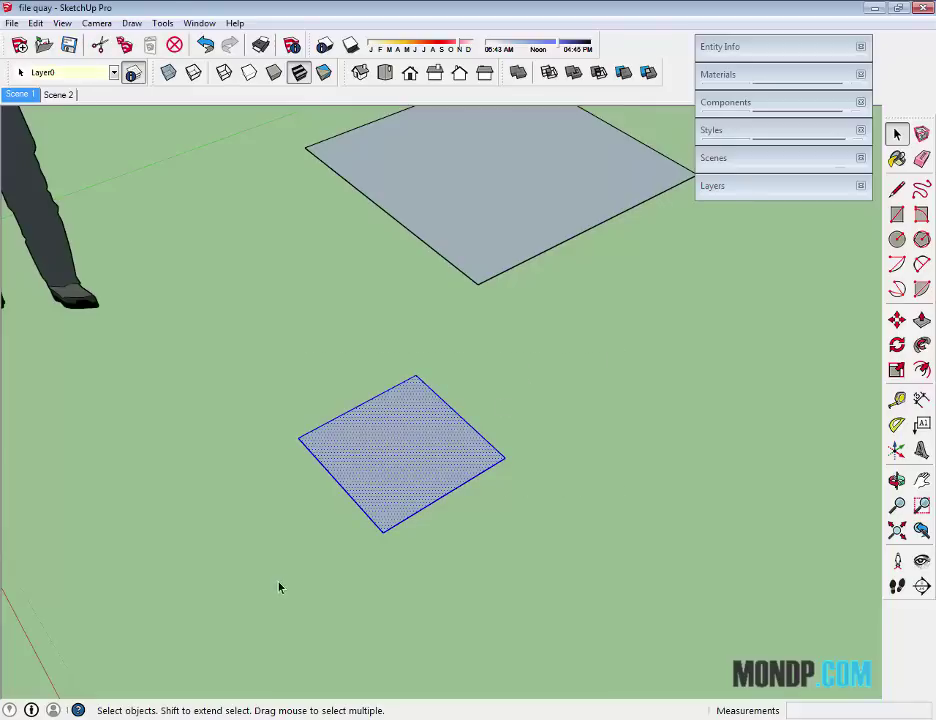
left_click(747, 57)
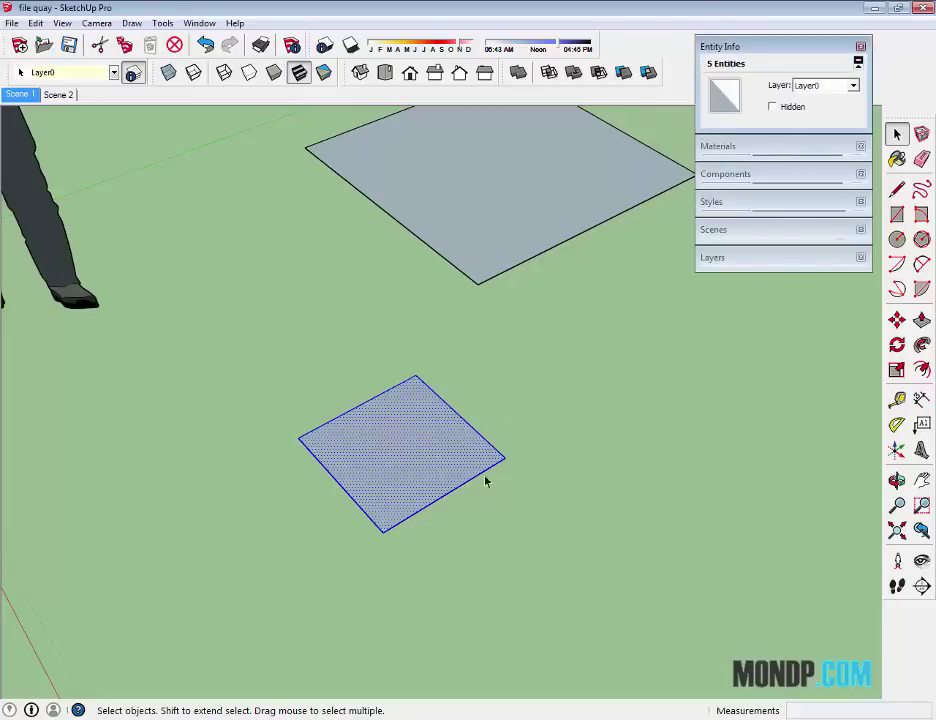
left_click(763, 56)
left_click(455, 431)
left_click(806, 58)
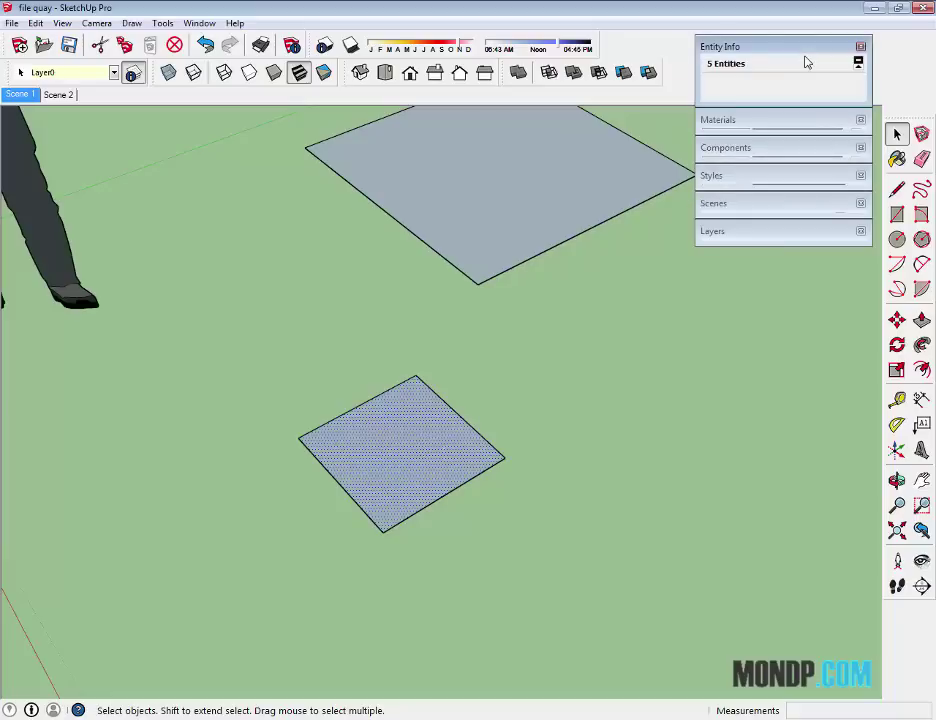
left_click(489, 431)
scroll(637, 385, "down", 3)
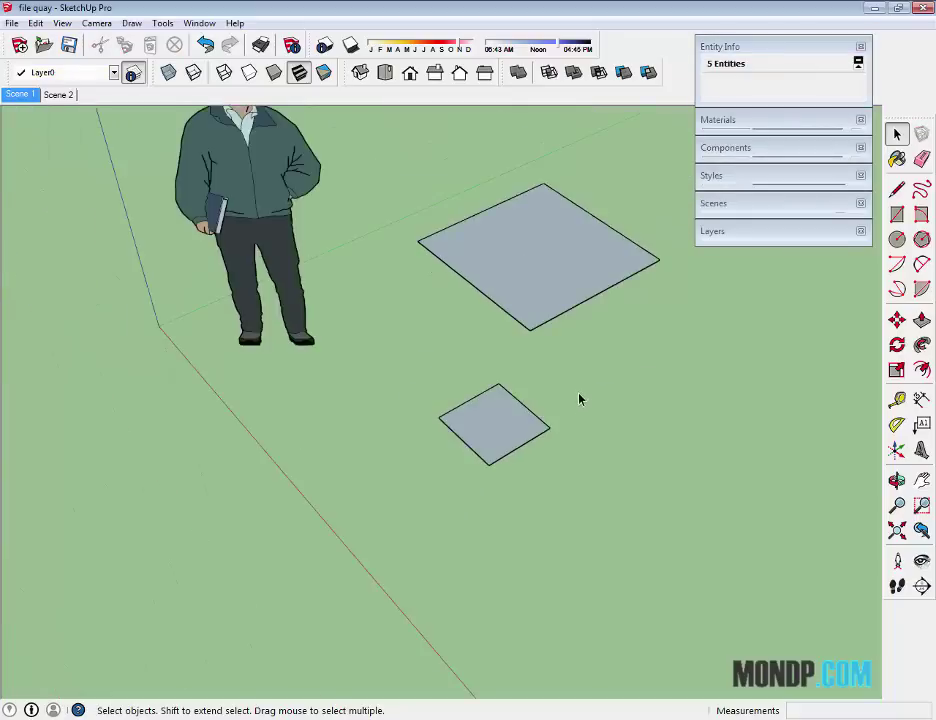
middle_click_drag(579, 397, 476, 424, "shift")
left_click(380, 488)
Draw a 1500 × 1500 mm square face next to the two earlier rectangles.
key("r")
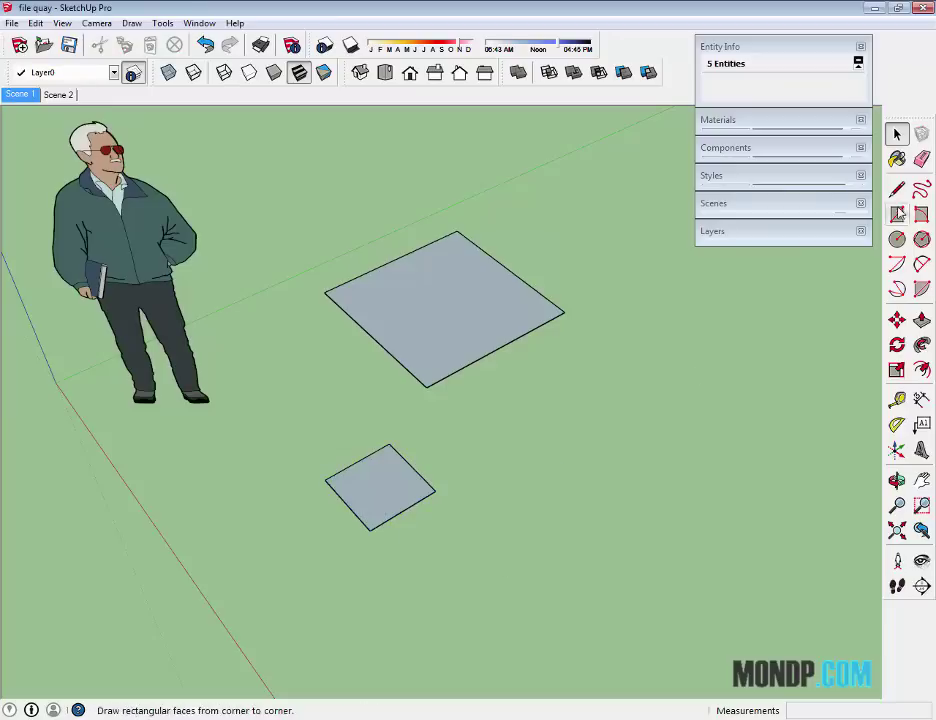
middle_click_drag(505, 441, 478, 416, "shift")
scroll(445, 387, "up", 1)
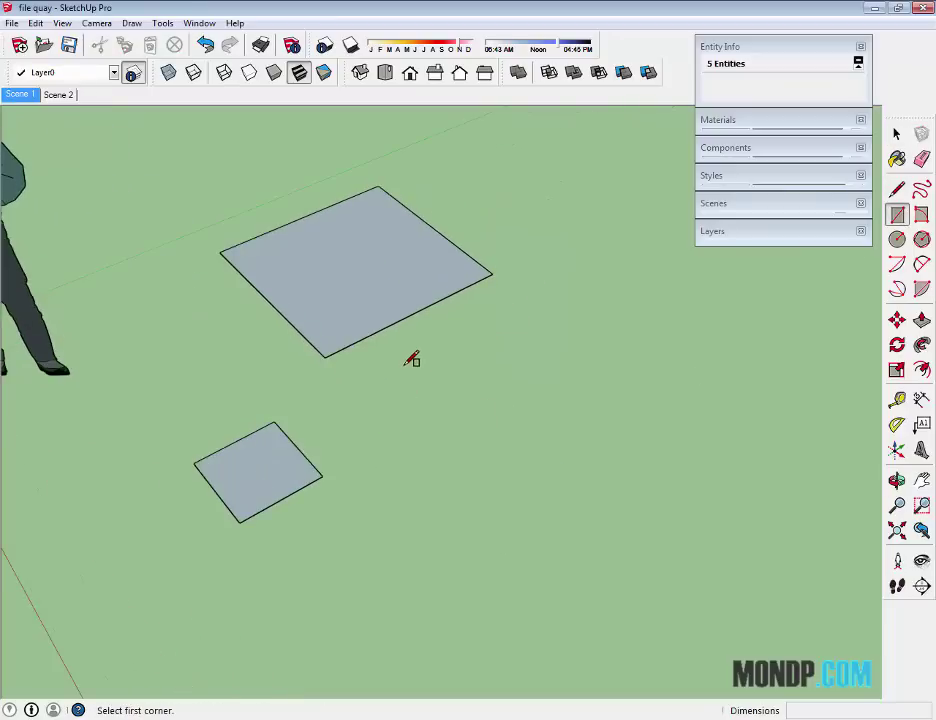
left_click(404, 366)
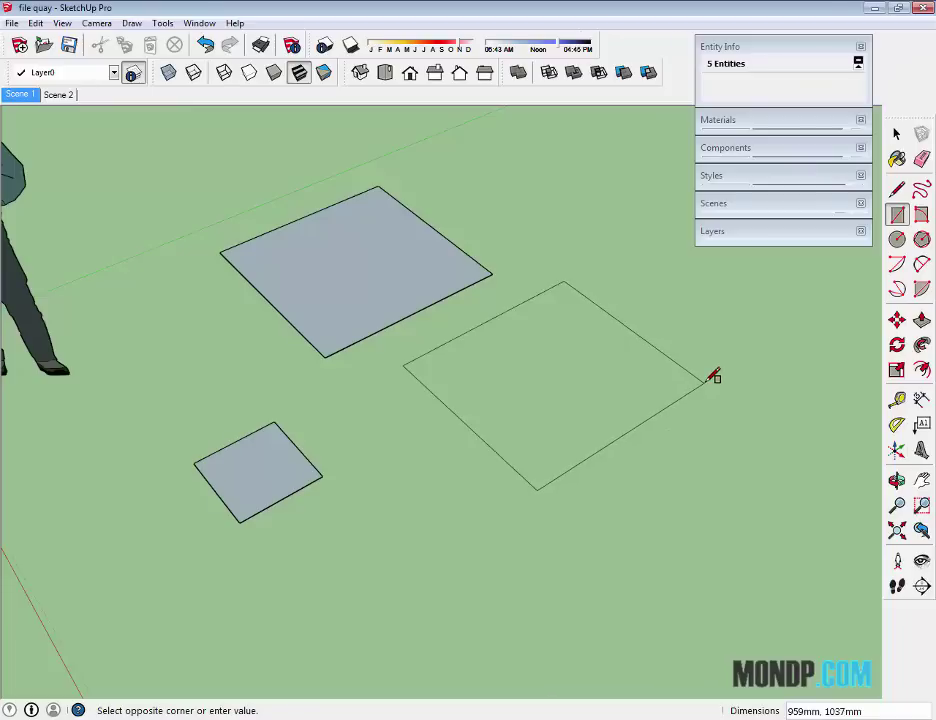
type("1500,1500")
key("Return")
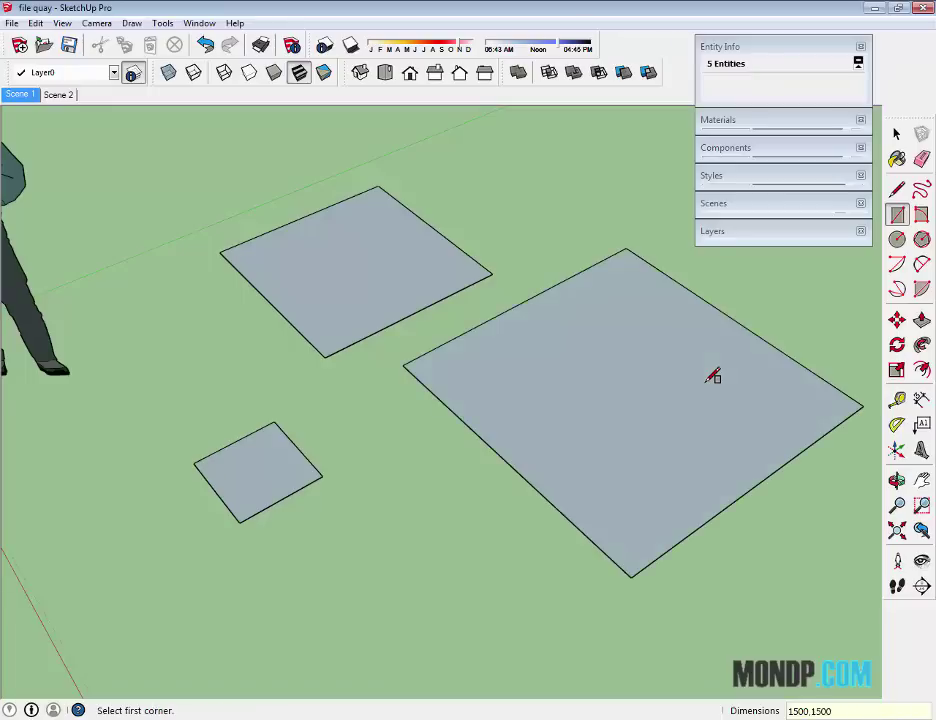
key("space")
scroll(650, 378, "down", 3)
mouse_move(589, 380)
middle_mouse_down()
mouse_move(641, 368)
mouse_move(595, 407)
mouse_move(525, 423)
mouse_move(674, 157)
middle_mouse_up()
Add a 1500mm rotated-rectangle square against the edge of the big square.
left_click(922, 214)
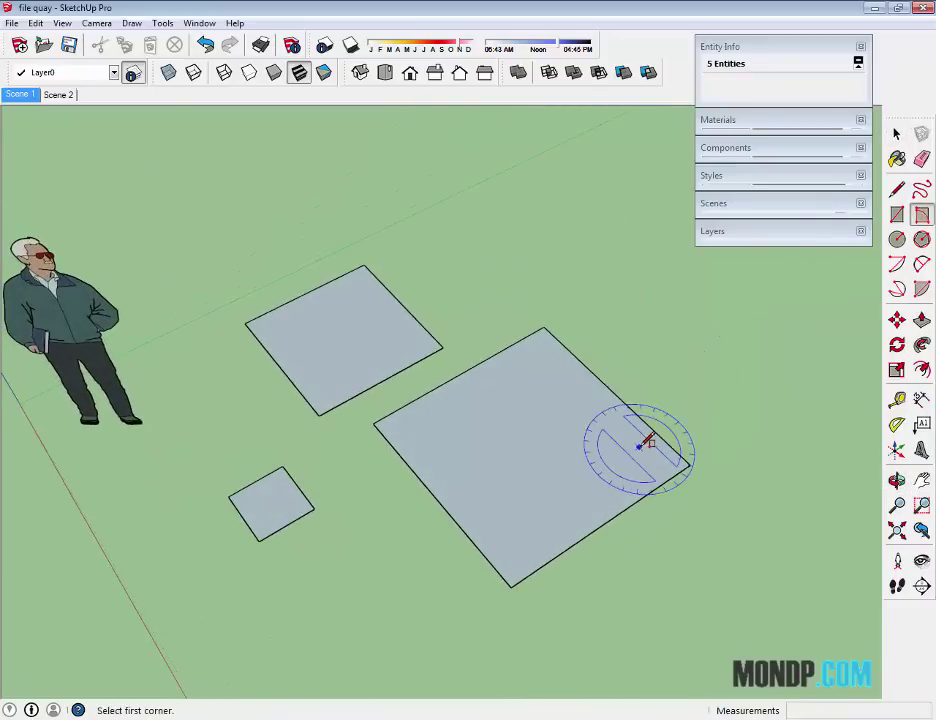
middle_click_drag(648, 445, 485, 390)
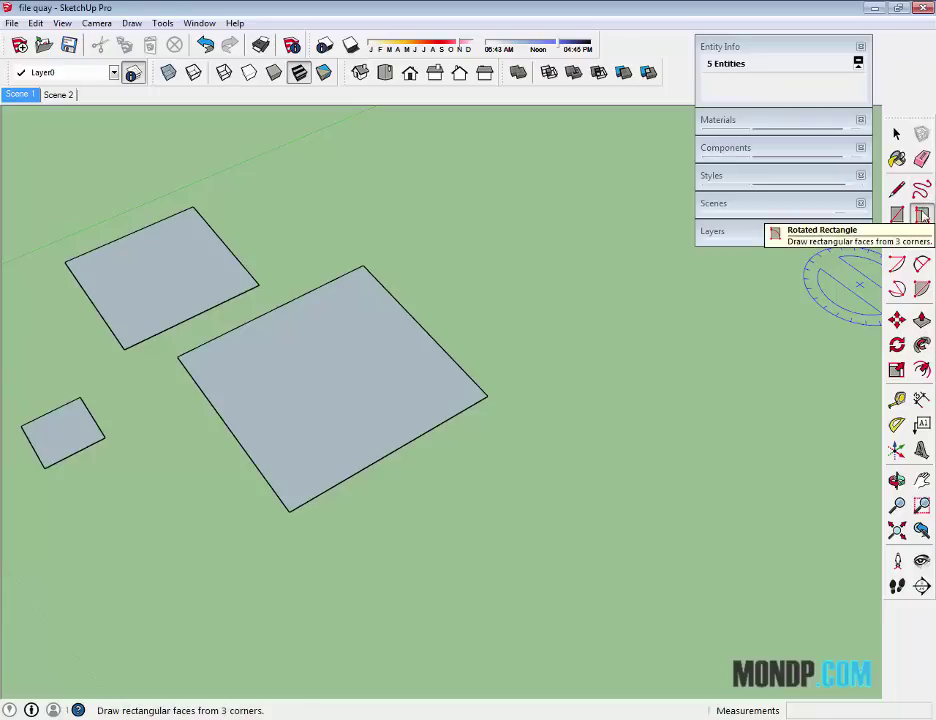
left_click(486, 396)
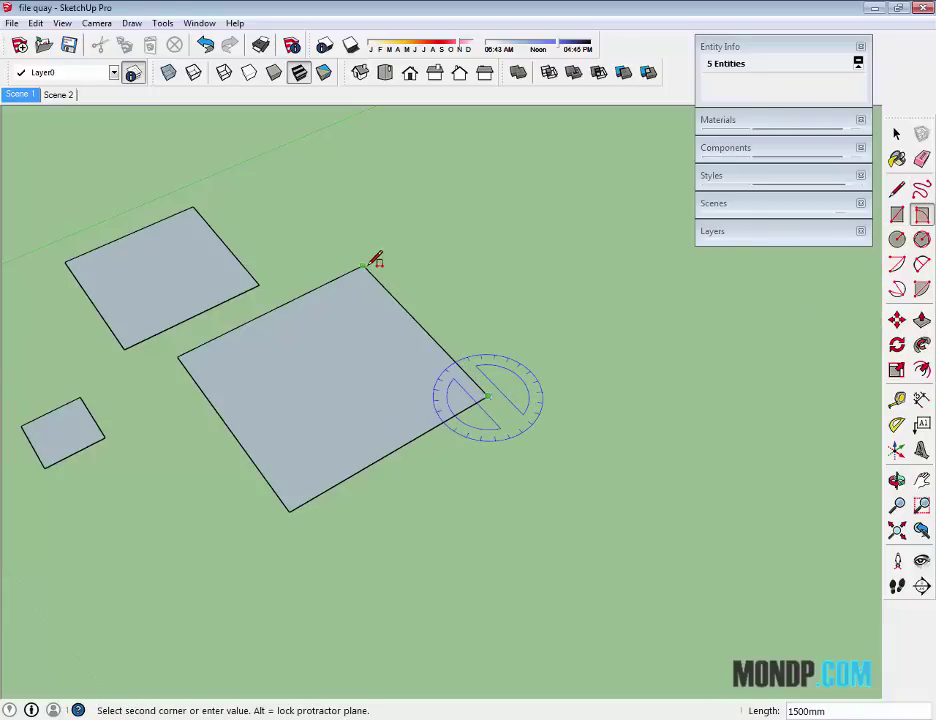
left_click(364, 267)
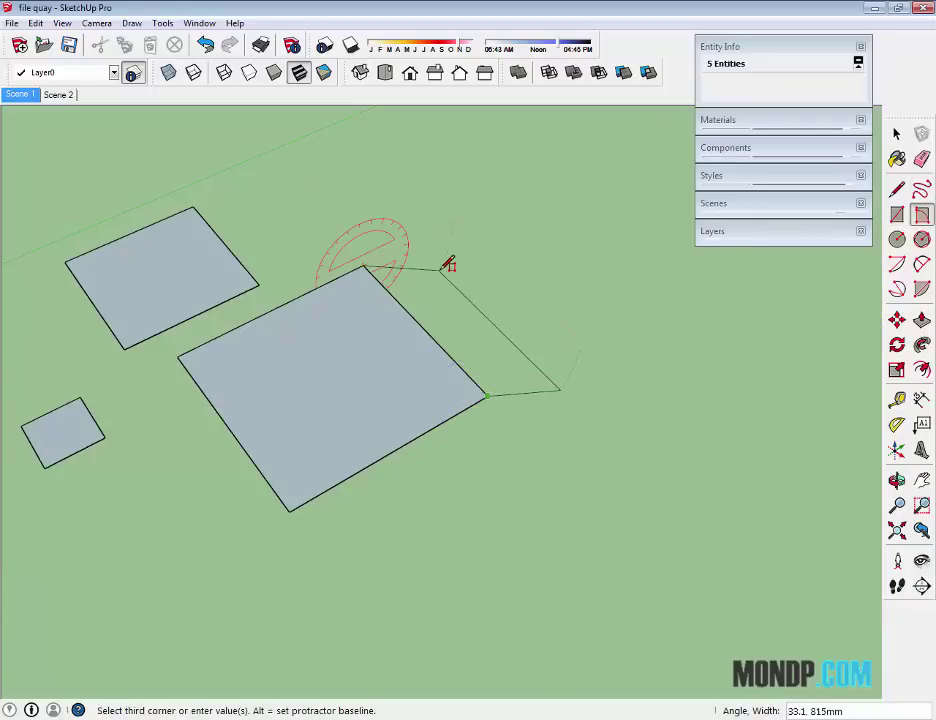
left_click(523, 185)
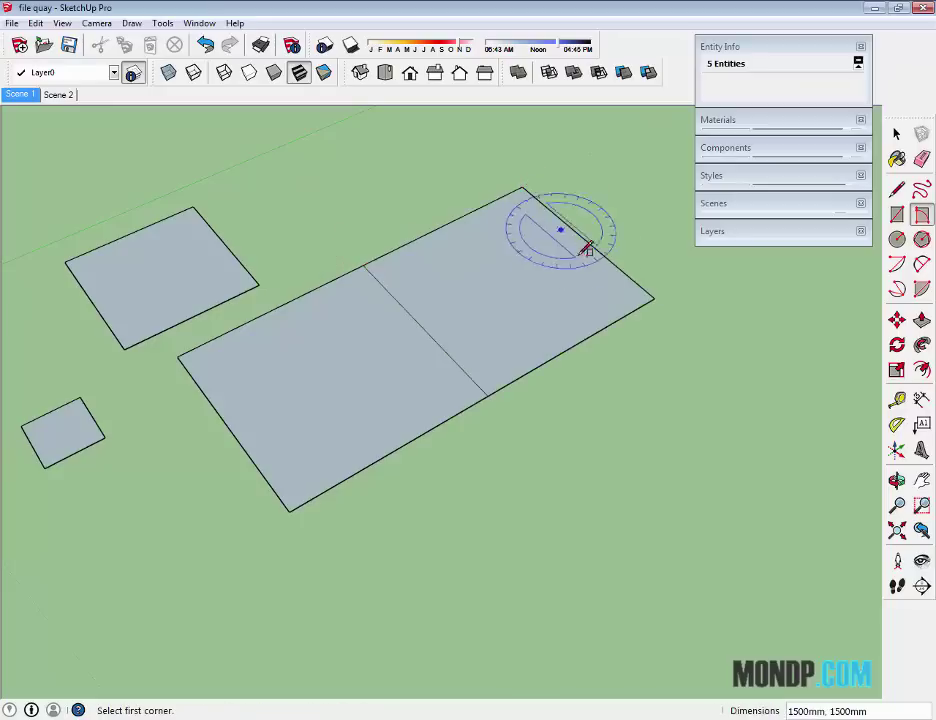
mouse_move(564, 362)
middle_mouse_down()
mouse_move(443, 422)
mouse_move(478, 325)
mouse_move(554, 361)
middle_mouse_up()
key("space")
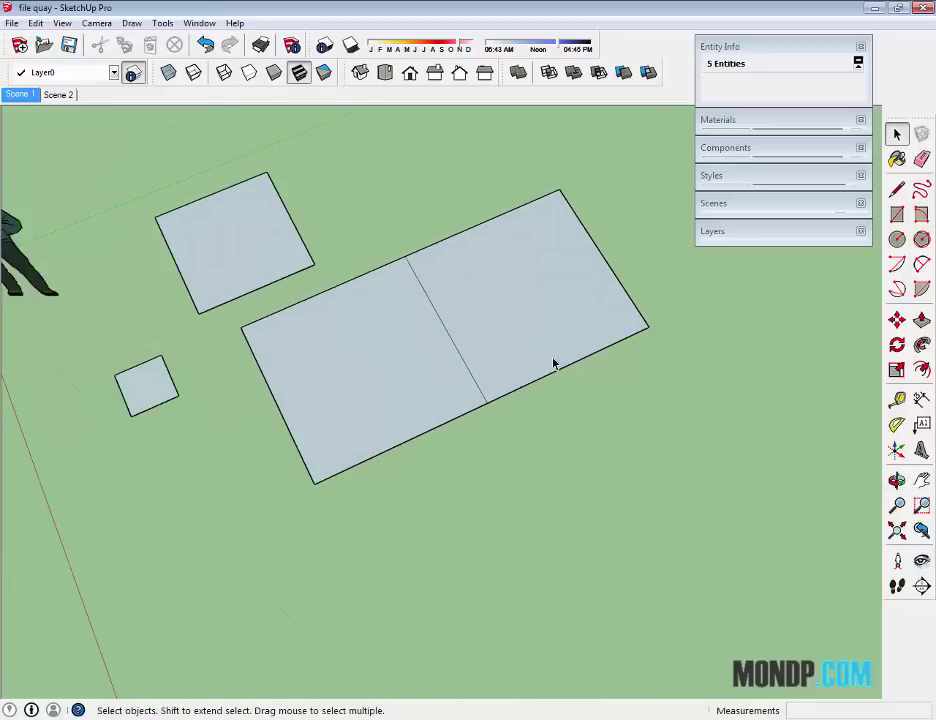
left_click(554, 361)
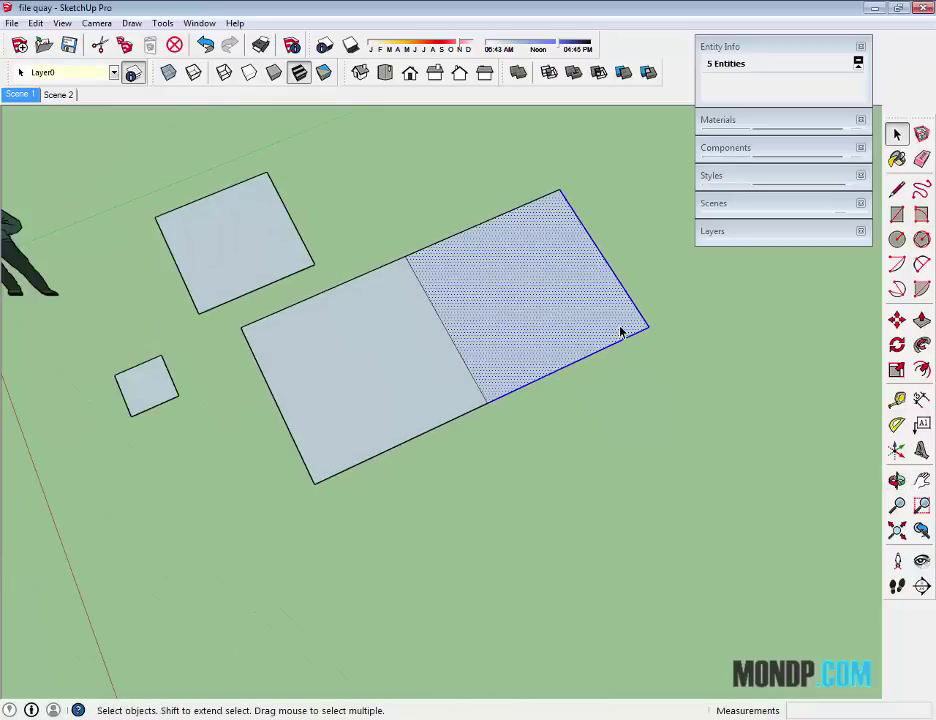
scroll(620, 331, "down", 2)
Draw a separate rotated rectangle face beside the squares.
left_click(921, 214)
left_click(547, 528)
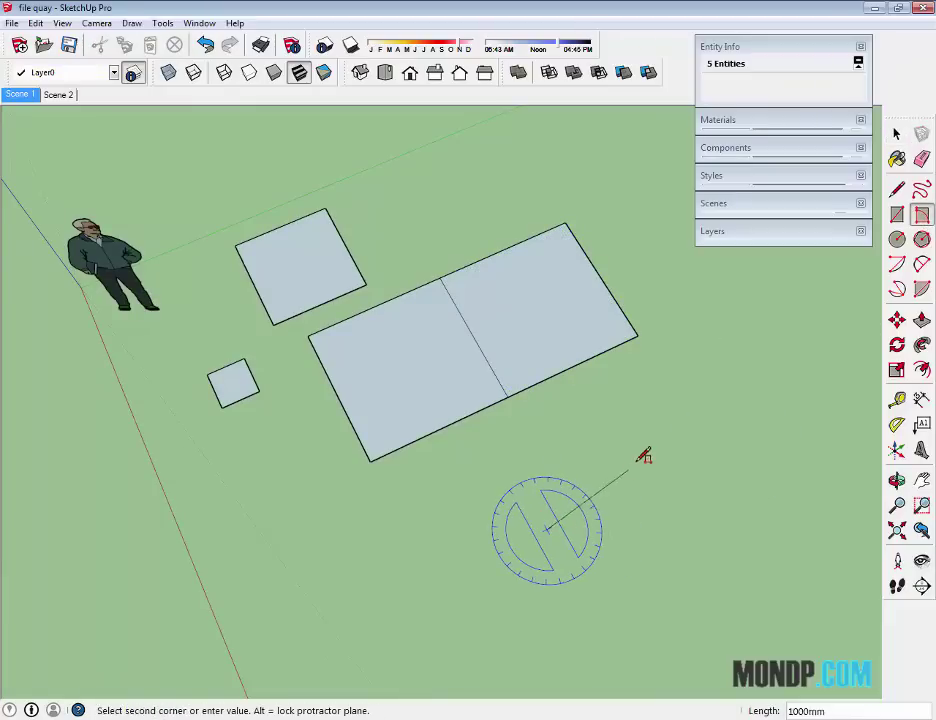
left_click(725, 440)
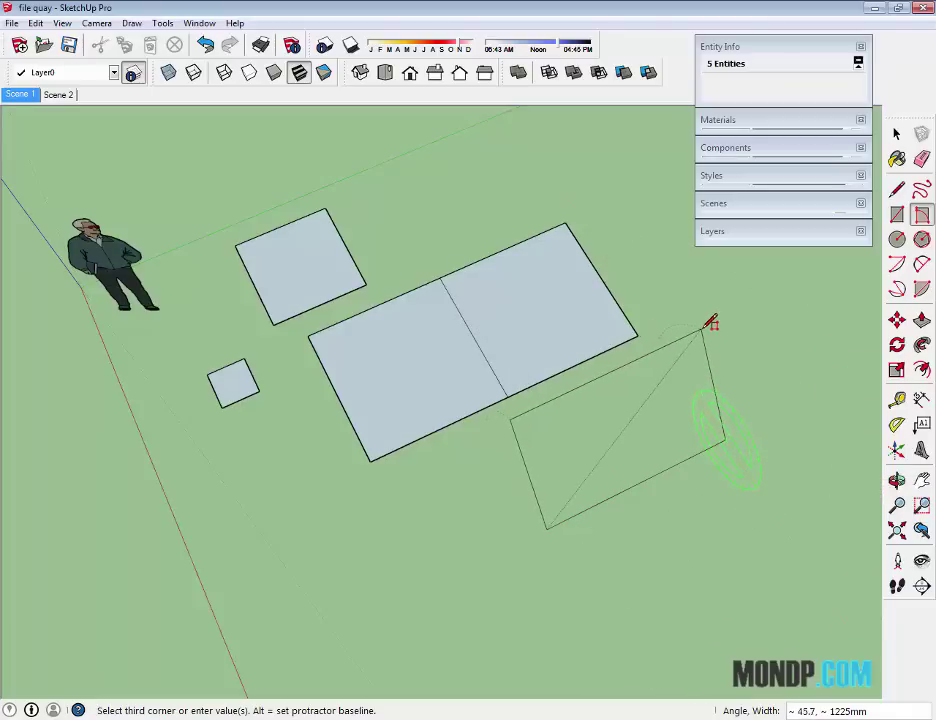
middle_click_drag(685, 393, 752, 249)
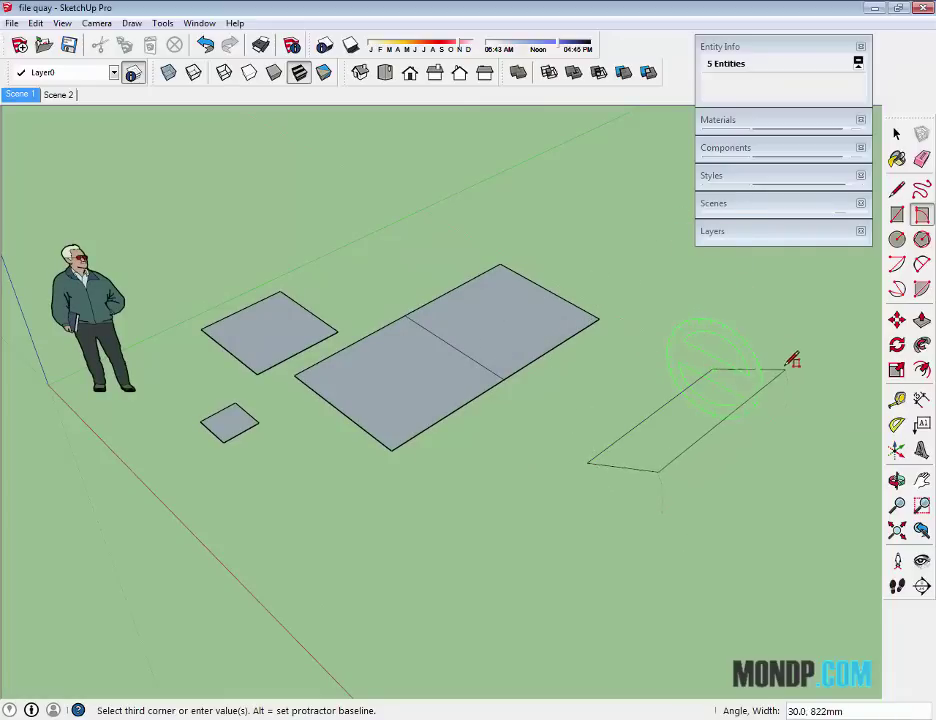
left_click(633, 327)
left_click(633, 327)
scroll(651, 393, "up", 2)
key("space")
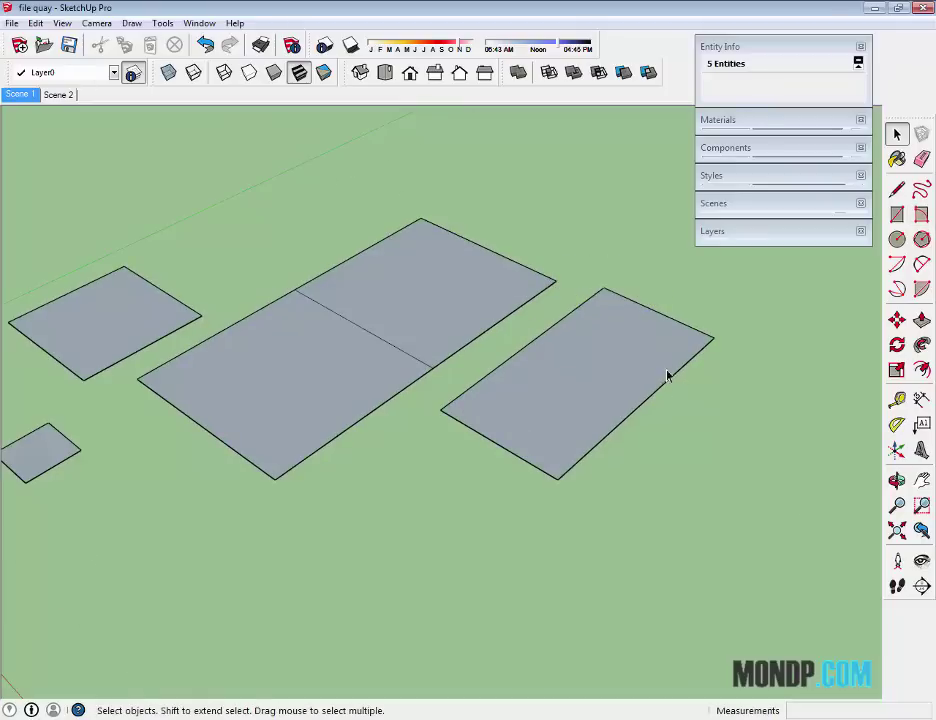
left_click(606, 390)
scroll(606, 390, "down", 2)
scroll(654, 403, "down", 2)
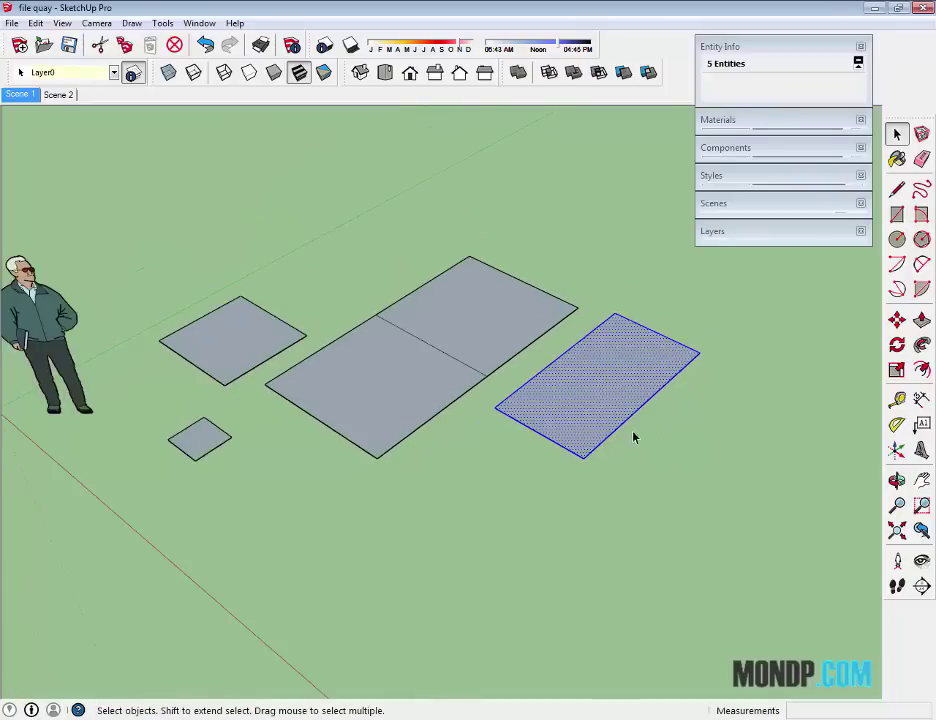
left_click(643, 440)
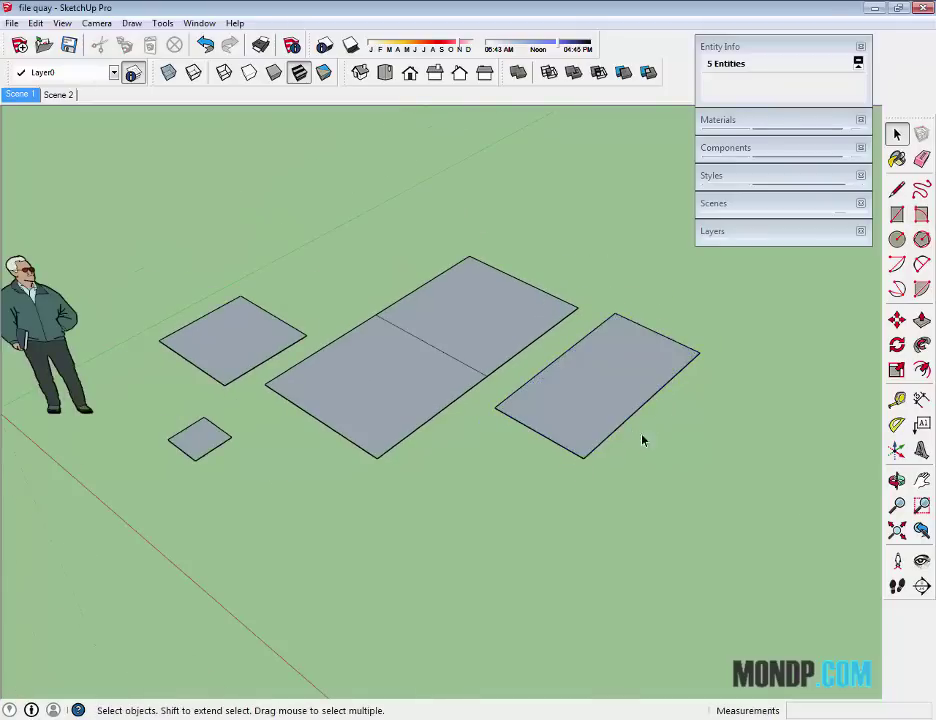
left_click(594, 403)
key("Escape")
scroll(590, 390, "up", 2)
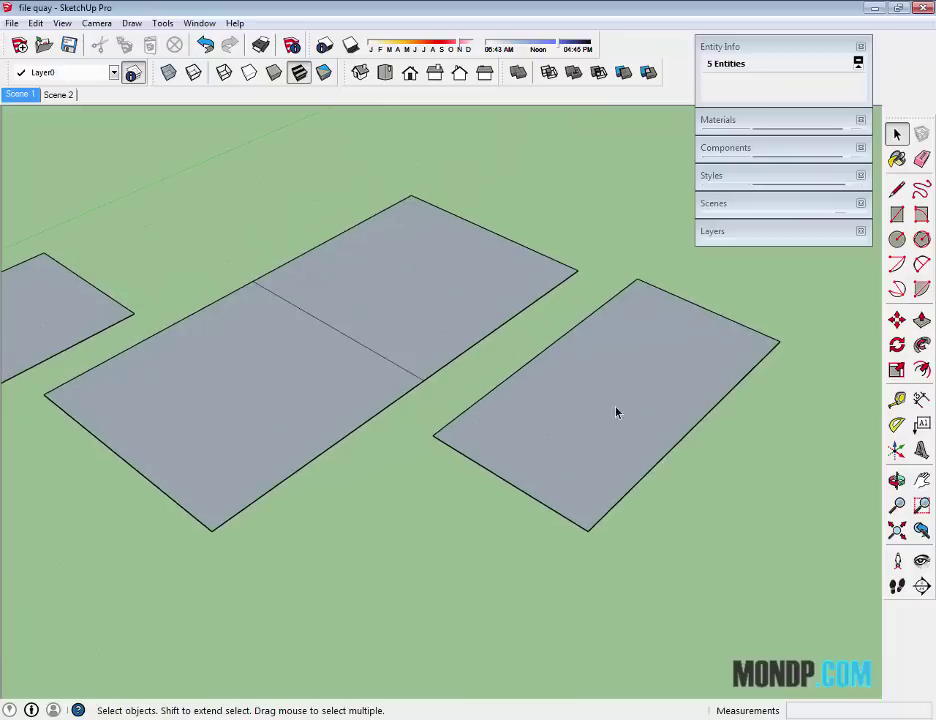
middle_click_drag(575, 419, 516, 434, "shift")
left_click(557, 402)
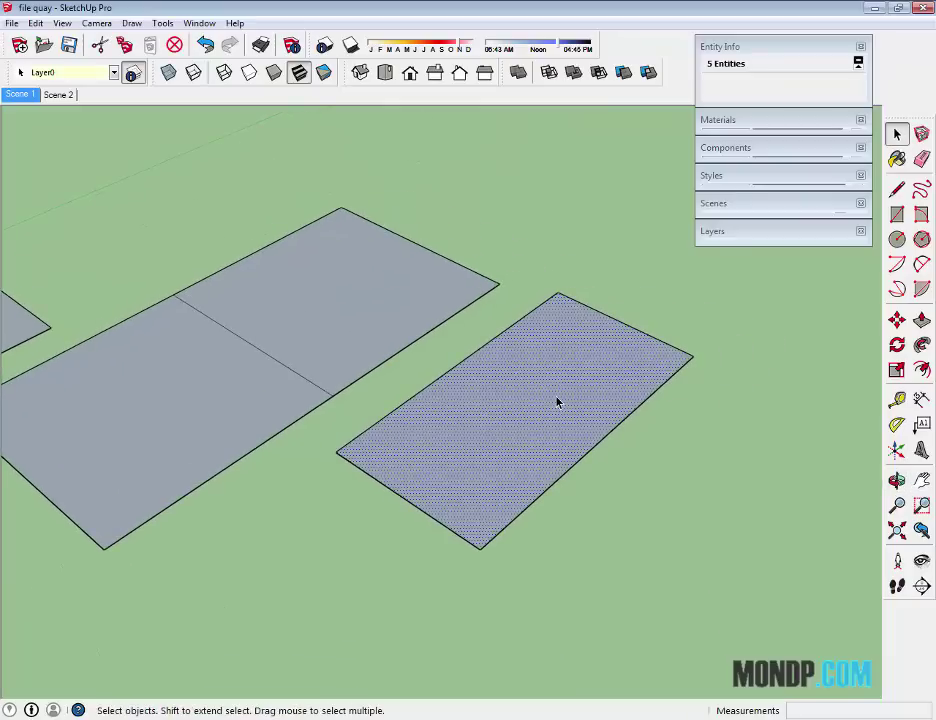
double_click(557, 402)
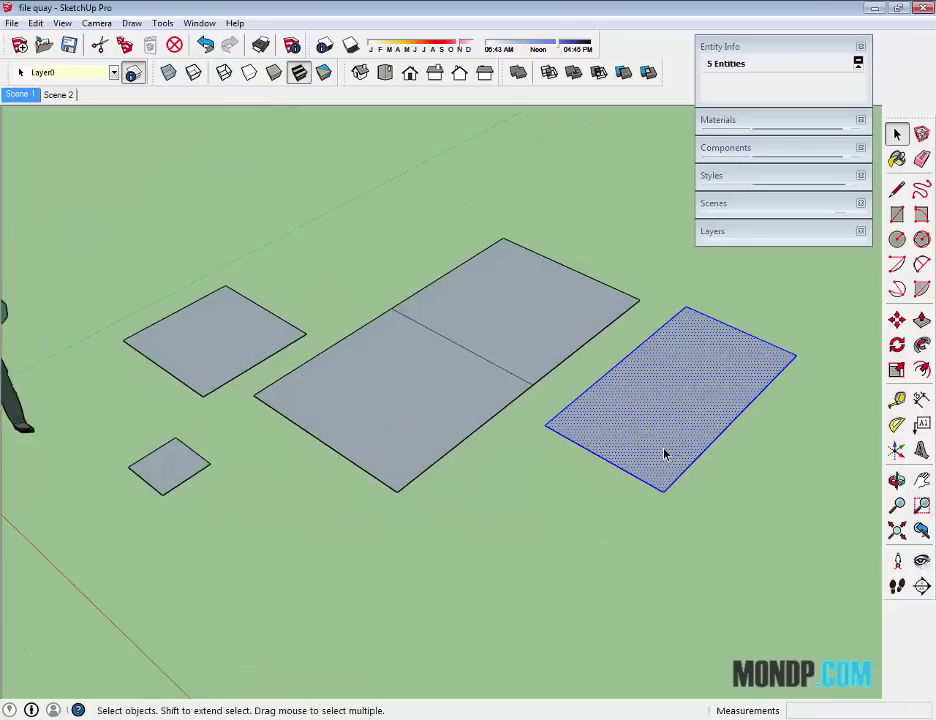
mouse_move(676, 471)
middle_mouse_down()
mouse_move(516, 443)
mouse_move(535, 447)
middle_mouse_up()
left_click(658, 487)
left_click(544, 418)
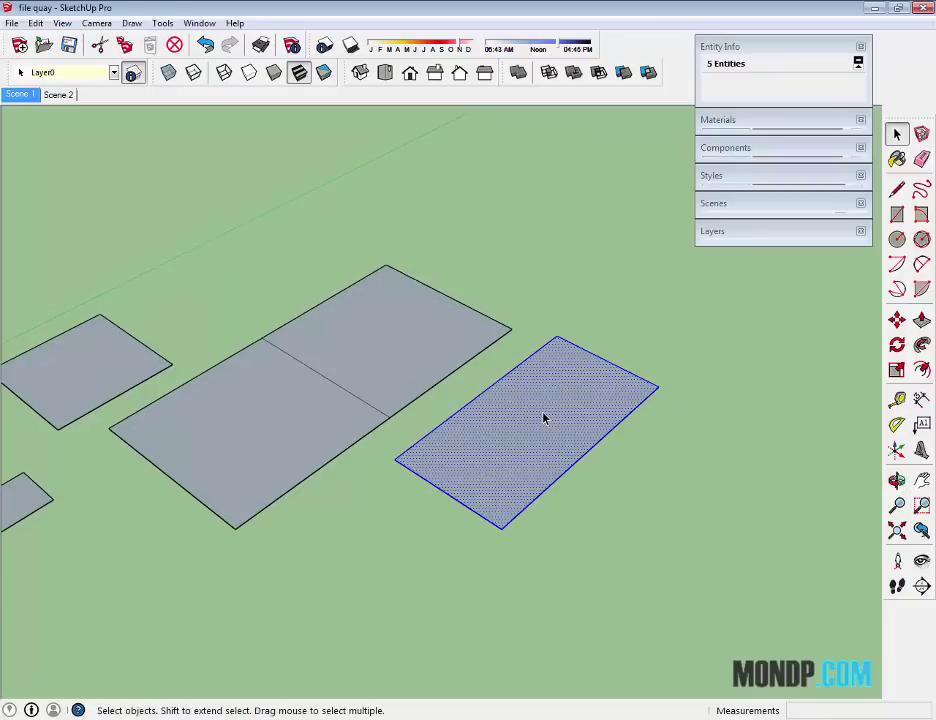
left_click(645, 445)
mouse_move(618, 388)
middle_mouse_down()
mouse_move(594, 400)
mouse_move(646, 388)
middle_mouse_up()
Raise a 1000mm vertical edge at the rectangle corner and join it to the other corners.
left_click(656, 380)
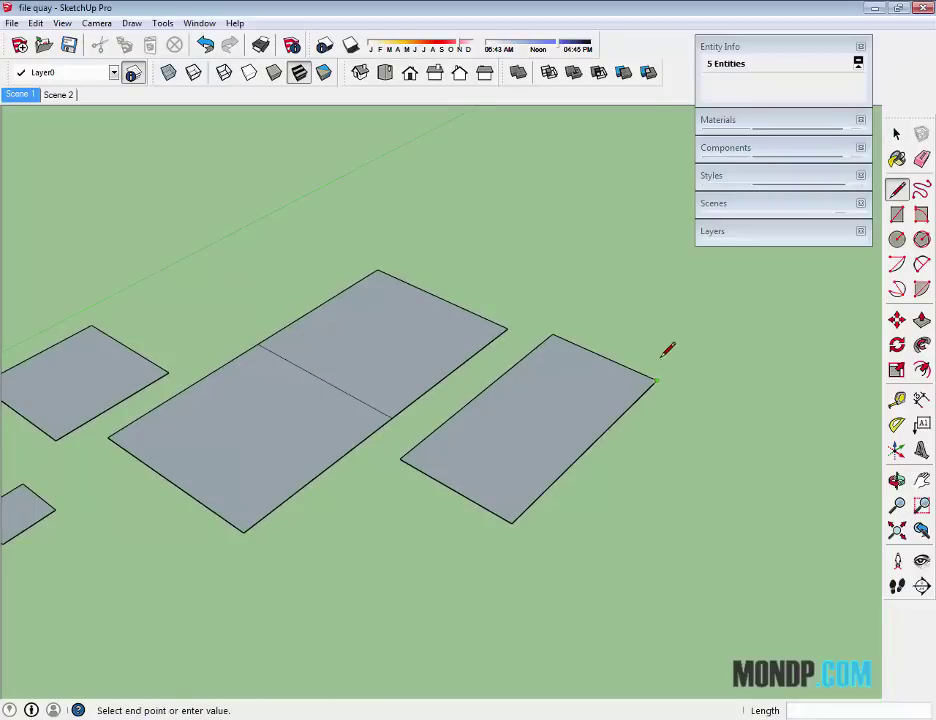
left_click(551, 335)
left_click(401, 455)
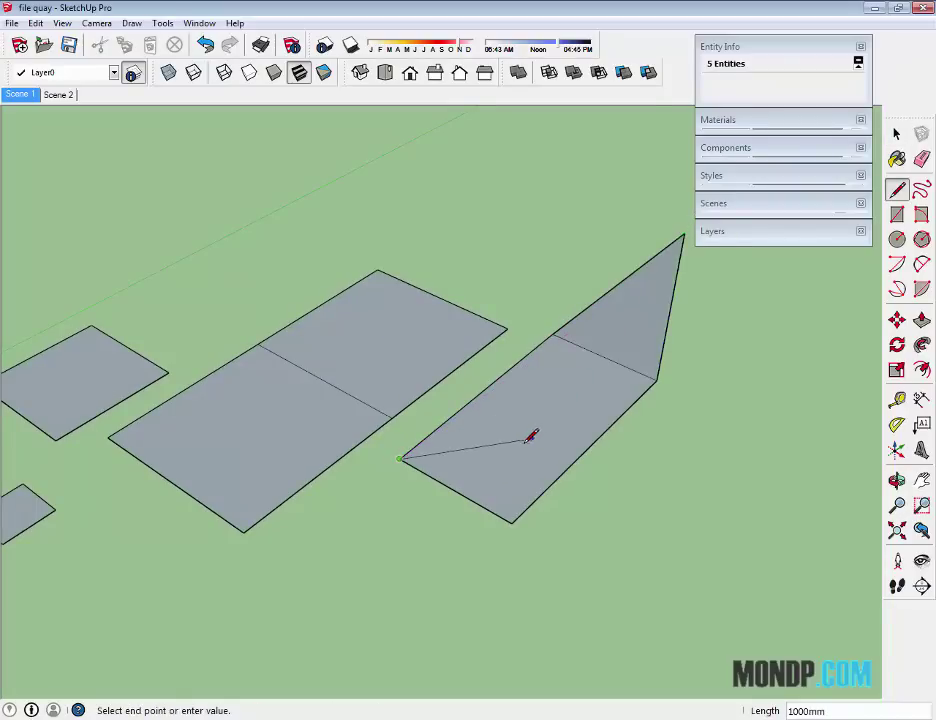
left_click(684, 237)
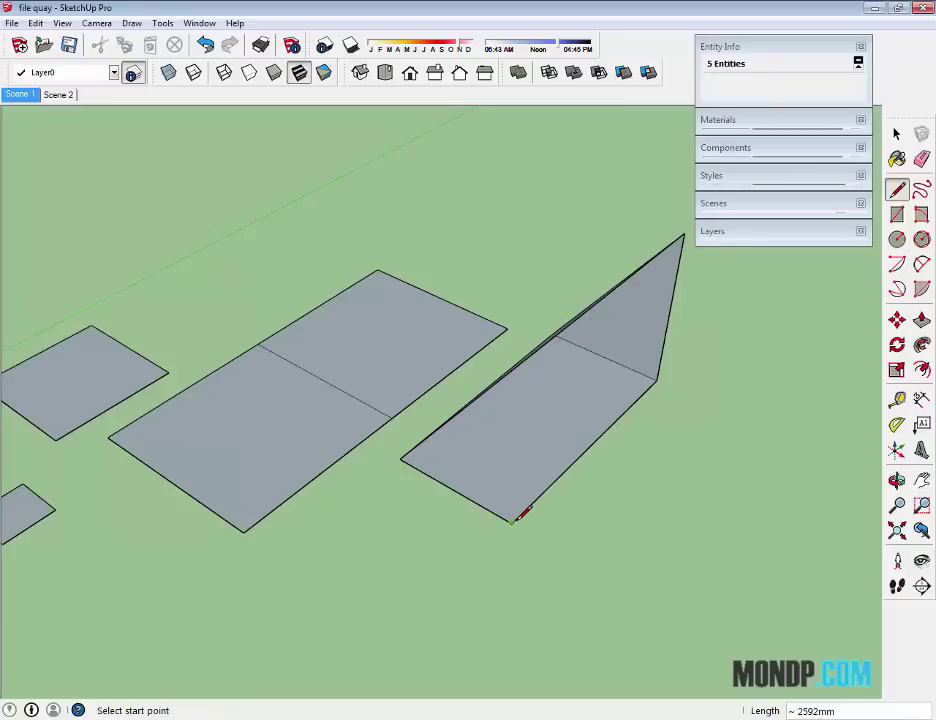
left_click(512, 519)
left_click(684, 237)
mouse_move(684, 237)
middle_mouse_down()
mouse_move(648, 389)
mouse_move(572, 373)
mouse_move(616, 376)
mouse_move(603, 322)
mouse_move(501, 170)
middle_mouse_up()
key("space")
Select the wedge's faces and orbit around to inspect the finished wedge.
double_click(537, 378)
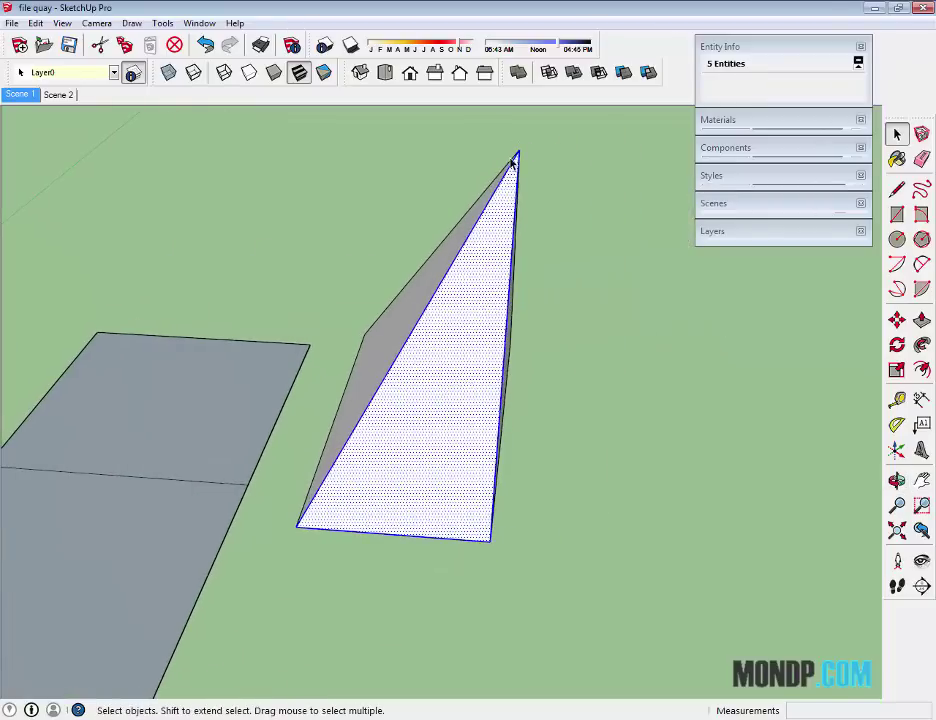
left_click(587, 438)
mouse_move(587, 438)
middle_mouse_down()
mouse_move(380, 388)
mouse_move(527, 369)
middle_mouse_up()
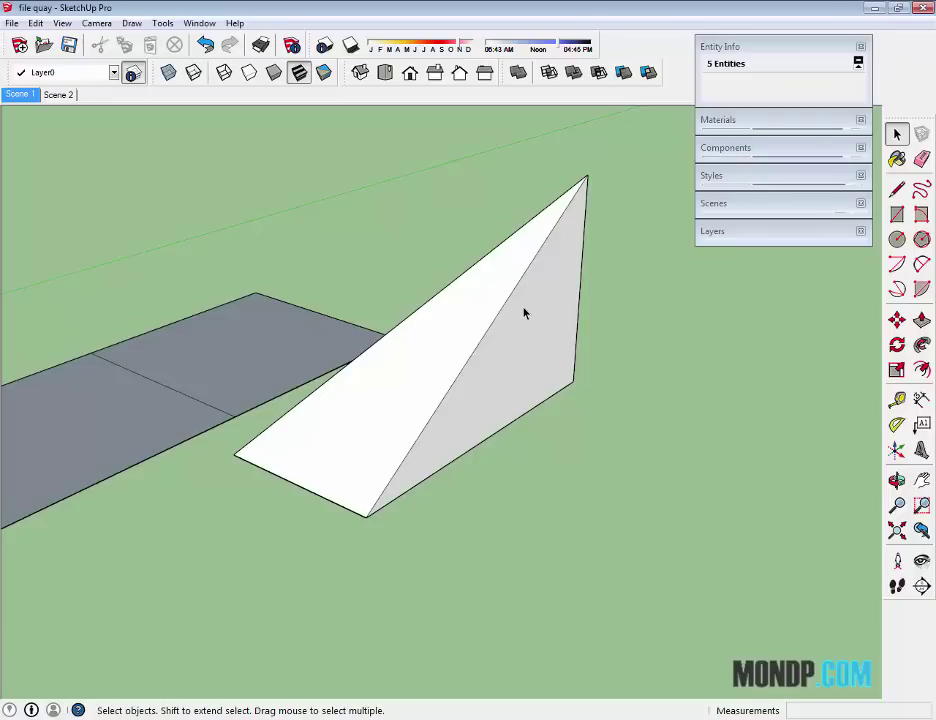
left_click(527, 317)
left_click(454, 372, "shift")
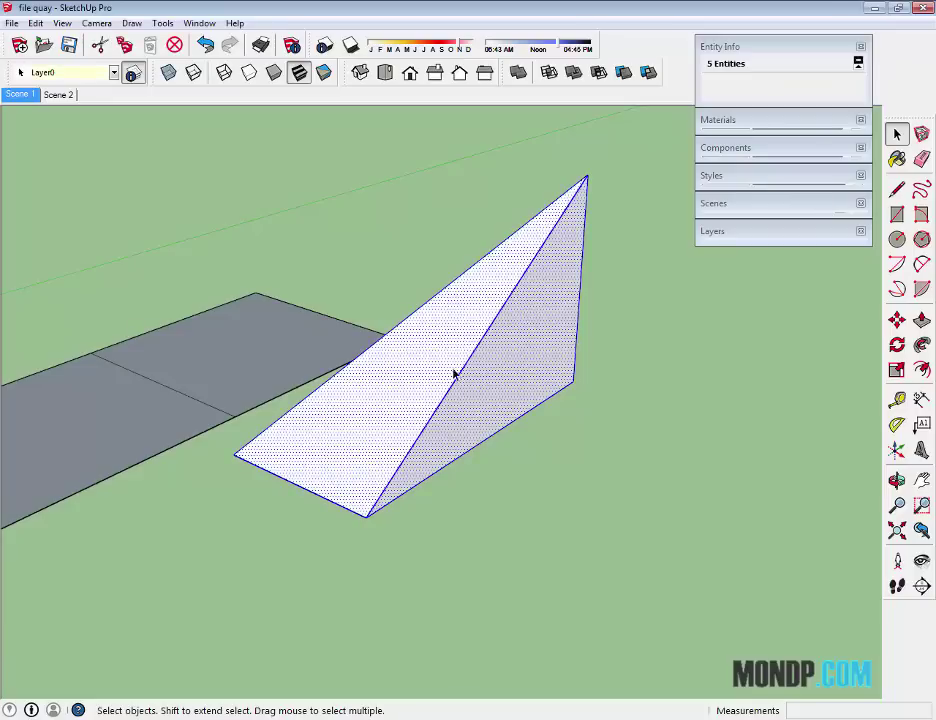
mouse_move(454, 372)
middle_mouse_down()
mouse_move(686, 358)
mouse_move(215, 405)
mouse_move(592, 428)
mouse_move(372, 409)
mouse_move(476, 358)
mouse_move(482, 338)
mouse_move(418, 376)
mouse_move(336, 389)
mouse_move(433, 363)
mouse_move(288, 366)
mouse_move(449, 372)
middle_mouse_up()
left_click(598, 401)
mouse_move(598, 401)
middle_mouse_down()
mouse_move(403, 382)
mouse_move(328, 422)
mouse_move(535, 398)
mouse_move(531, 414)
mouse_move(386, 397)
mouse_move(646, 389)
mouse_move(378, 382)
mouse_move(443, 349)
mouse_move(491, 351)
mouse_move(378, 326)
middle_mouse_up()
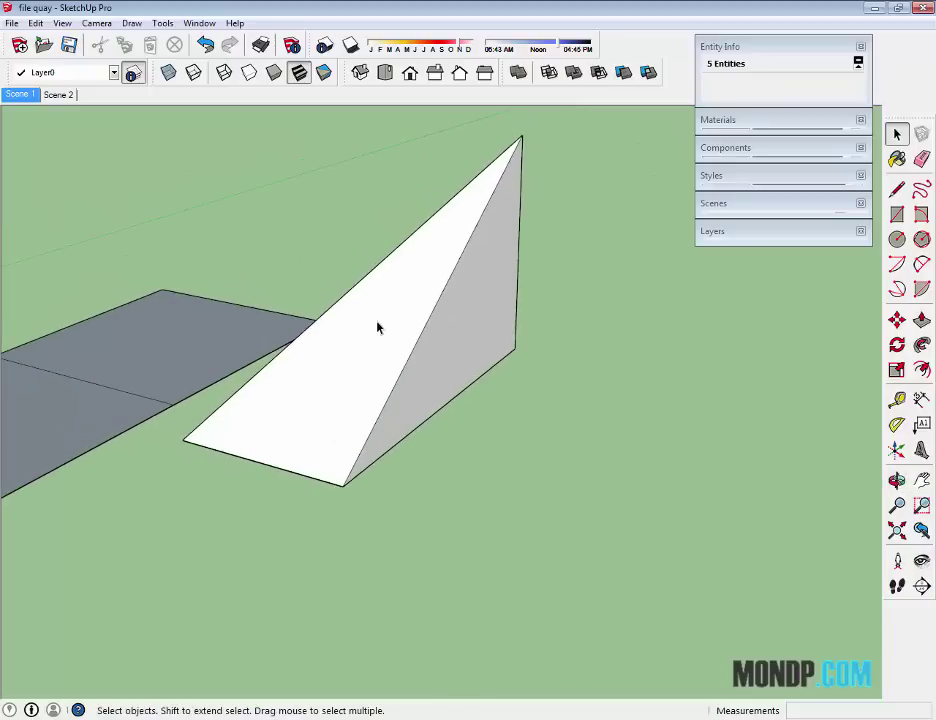
Make the entire wedge one group with Make Group, then orbit and zoom around it.
triple_click(384, 326)
right_click(388, 317)
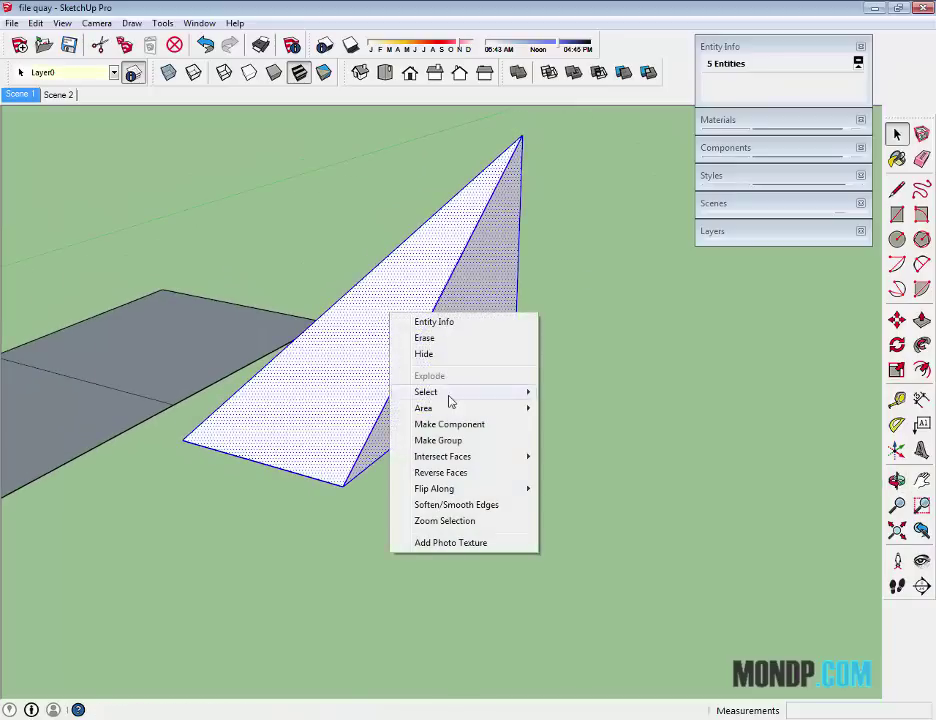
left_click(461, 442)
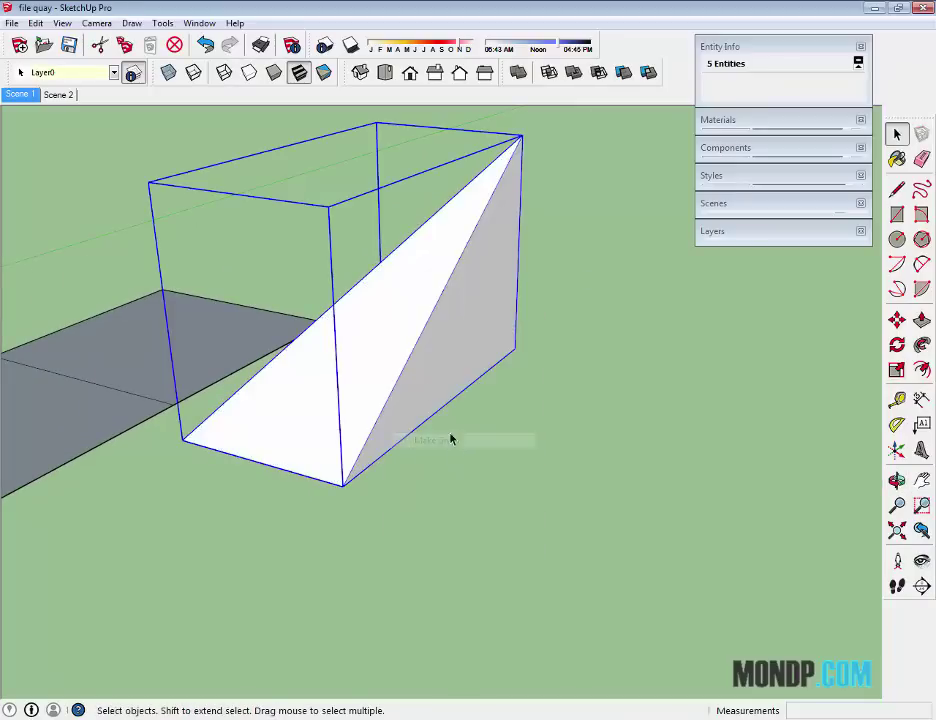
mouse_move(430, 420)
middle_mouse_down()
mouse_move(282, 376)
mouse_move(456, 374)
mouse_move(613, 482)
middle_mouse_up()
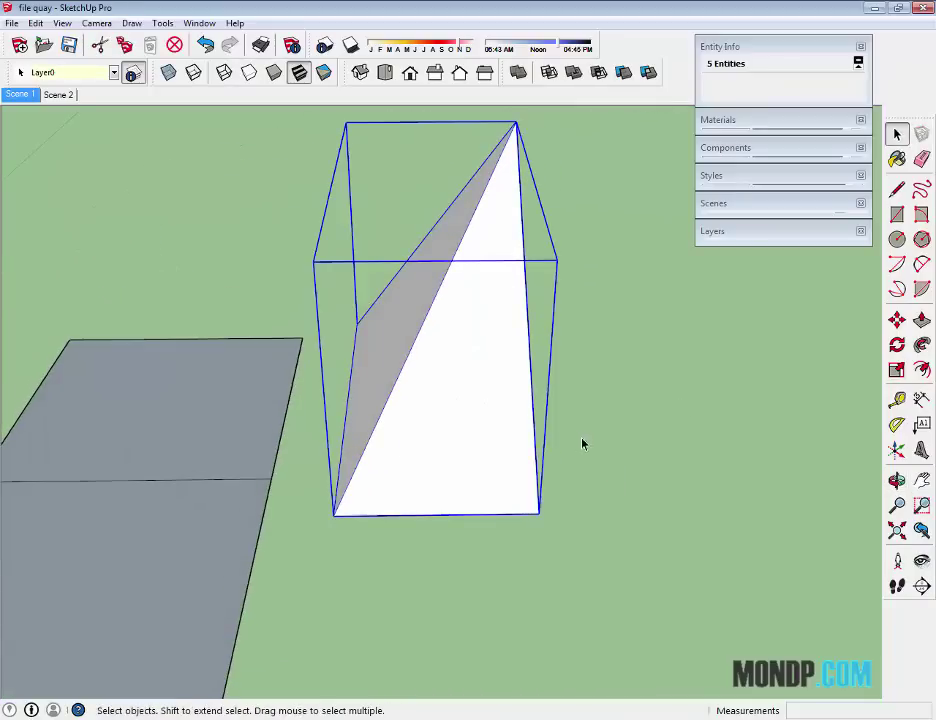
middle_click_drag(583, 442, 489, 424)
scroll(579, 418, "down", 2)
middle_click_drag(579, 418, 485, 413, "shift")
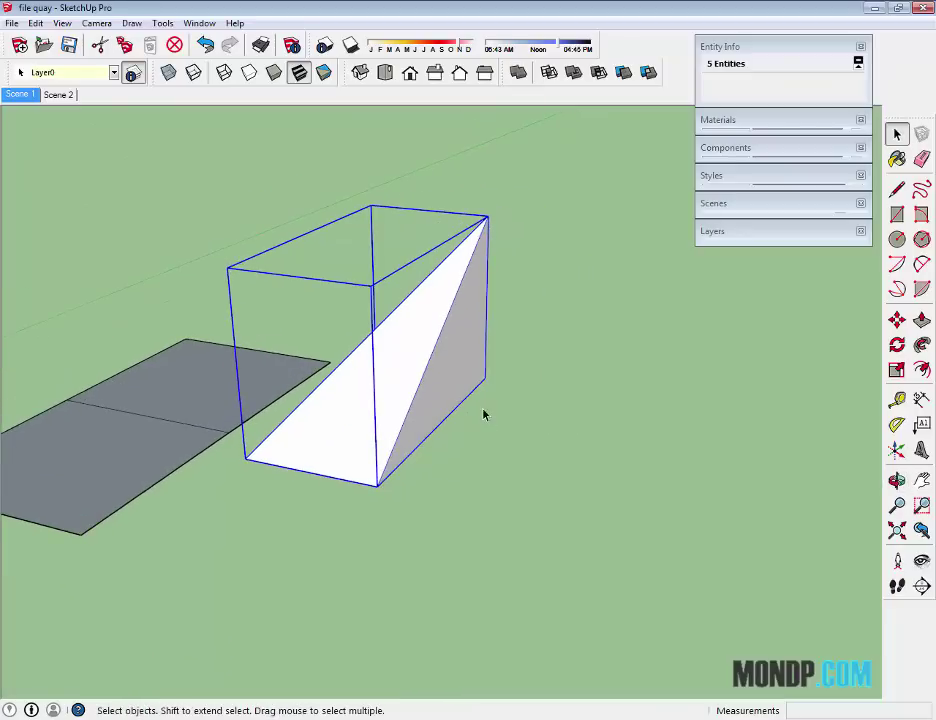
scroll(472, 393, "up", 2)
middle_click_drag(418, 385, 366, 418)
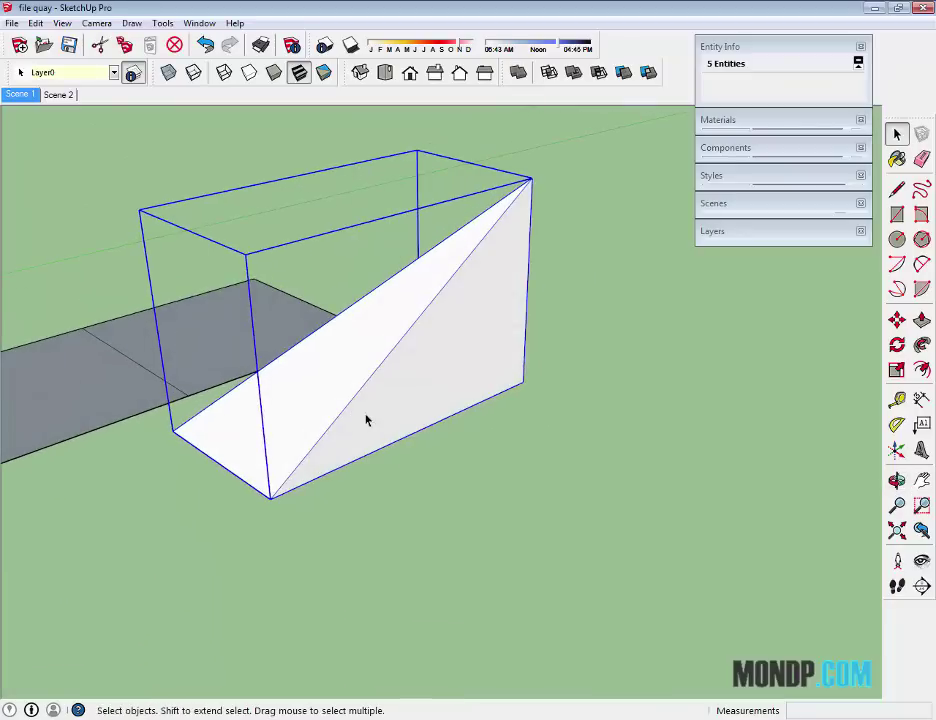
Draw a vertical edge up the wedge's side, cancelling an accidental move of it.
key("l")
left_click(426, 427)
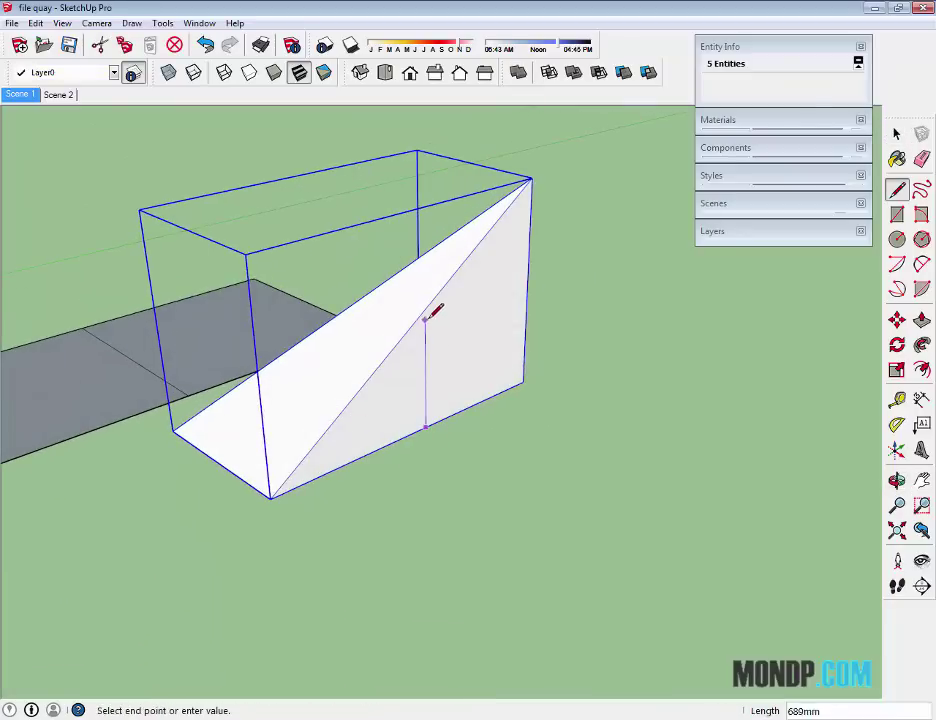
left_click(426, 310)
scroll(445, 366, "up", 2)
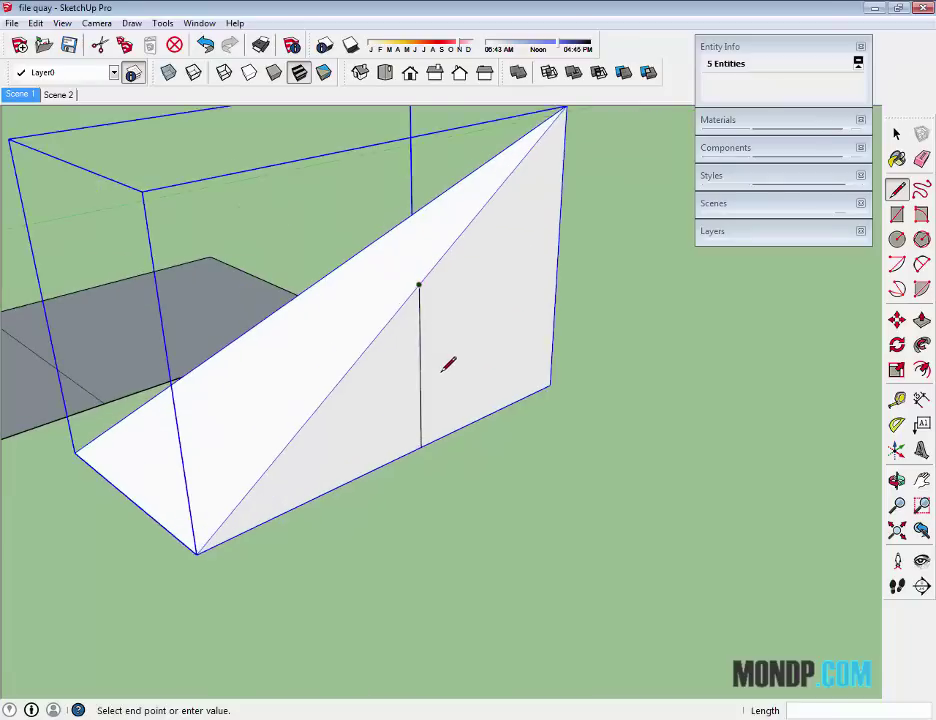
key("space")
scroll(418, 360, "up", 1)
left_click(416, 362)
middle_click_drag(424, 372, 527, 425)
scroll(527, 425, "down", 2)
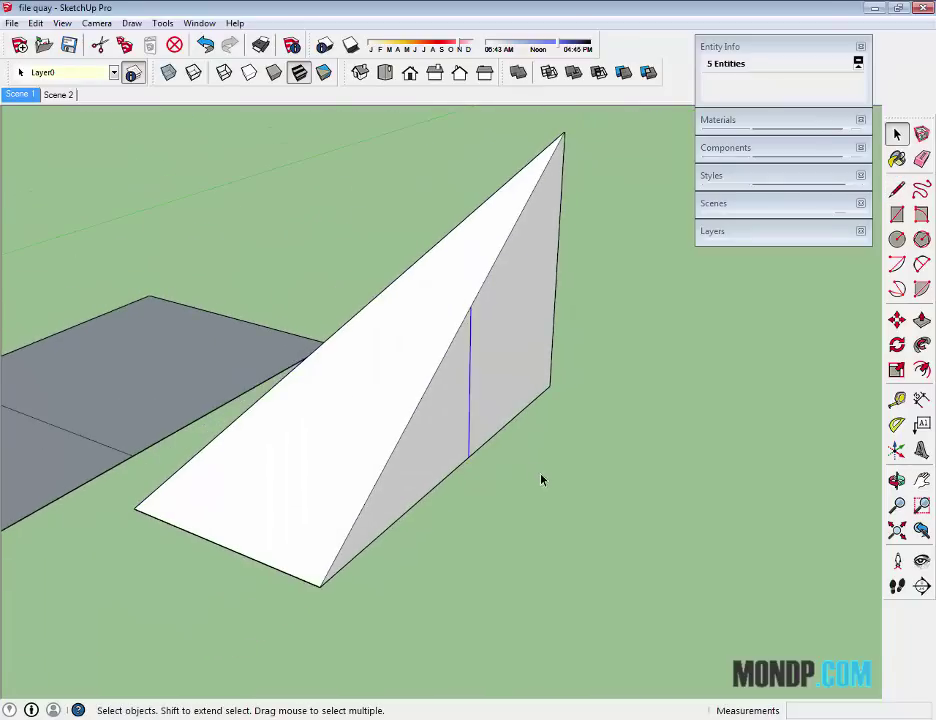
key("m")
left_click(541, 478)
key("space")
scroll(533, 474, "down", 2)
Move-copy the wedge group and place the duplicate beside the original.
left_click(464, 451)
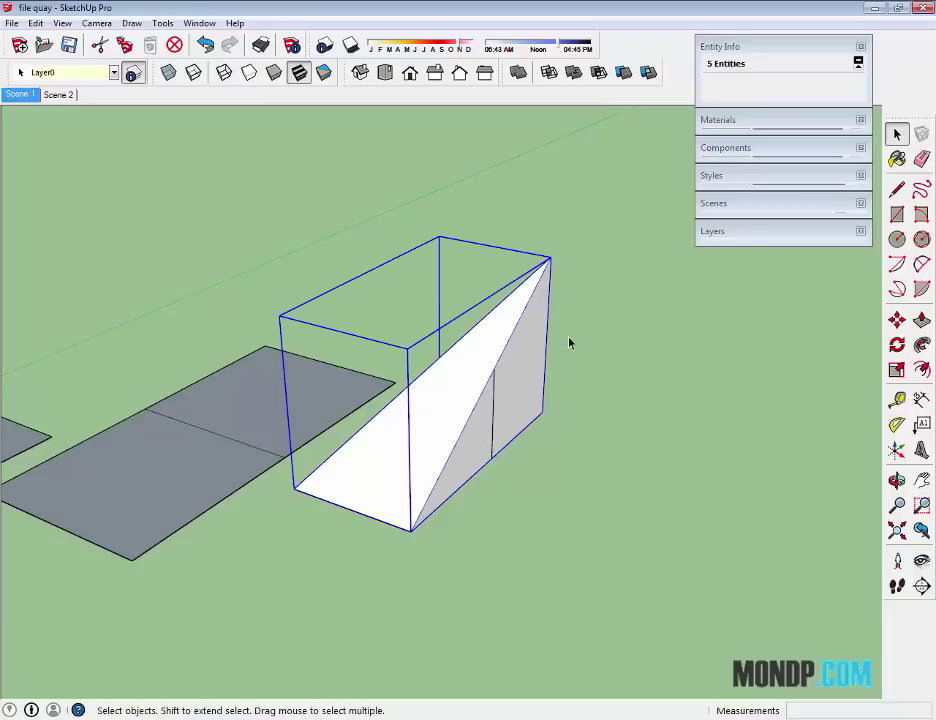
key("m")
left_click(570, 515, "ctrl")
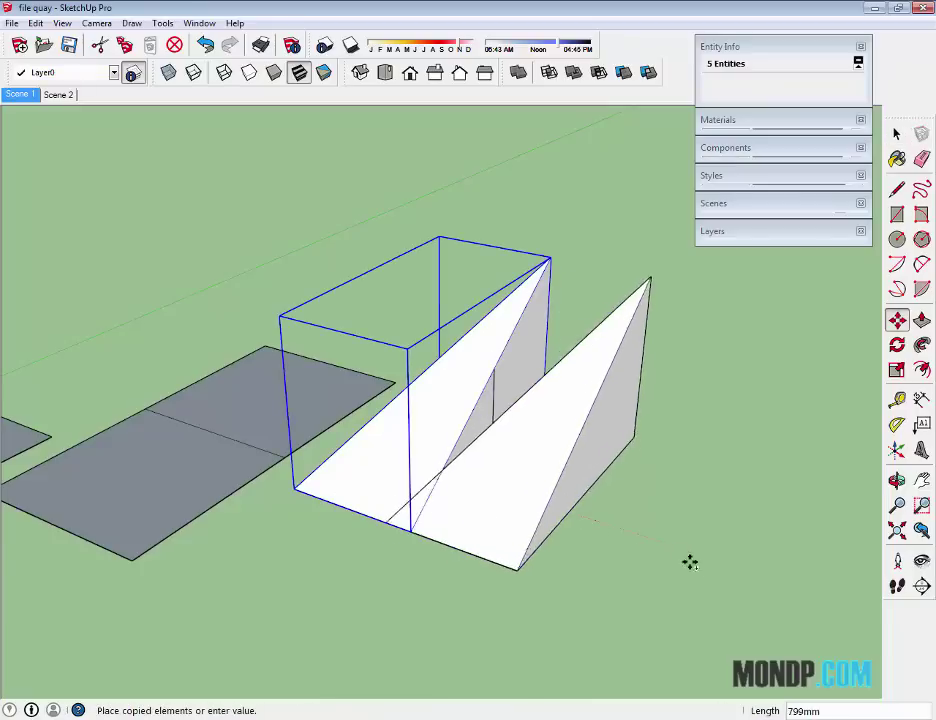
left_click(785, 587)
key("space")
mouse_move(785, 587)
middle_mouse_down()
mouse_move(700, 552)
mouse_move(535, 410)
mouse_move(606, 443)
mouse_move(591, 501)
middle_mouse_up()
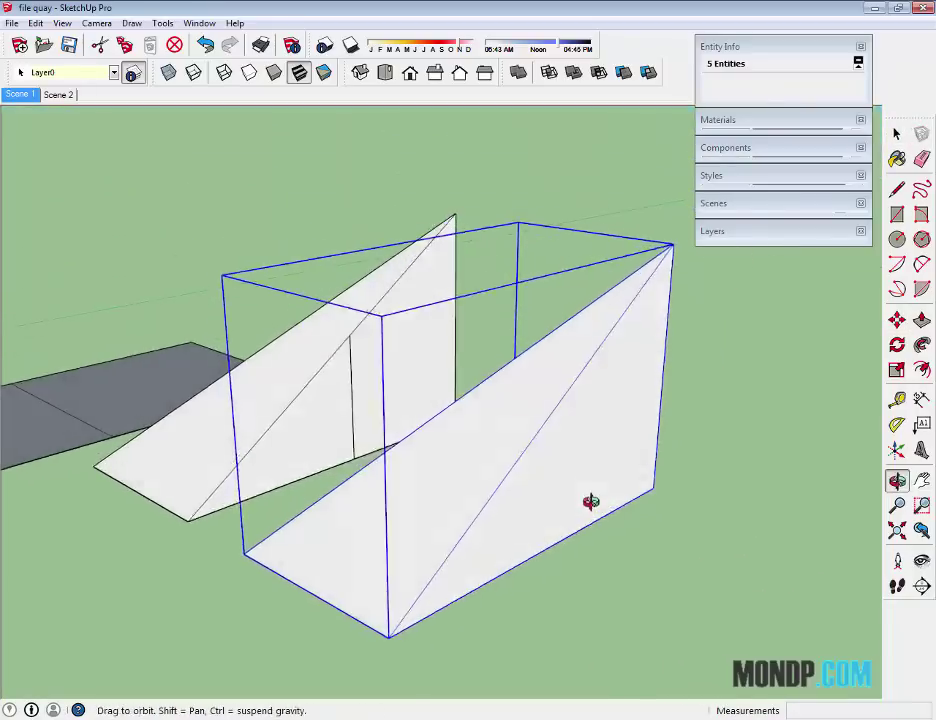
Explode the copied wedge group into loose faces.
right_click(567, 401)
right_click(536, 434)
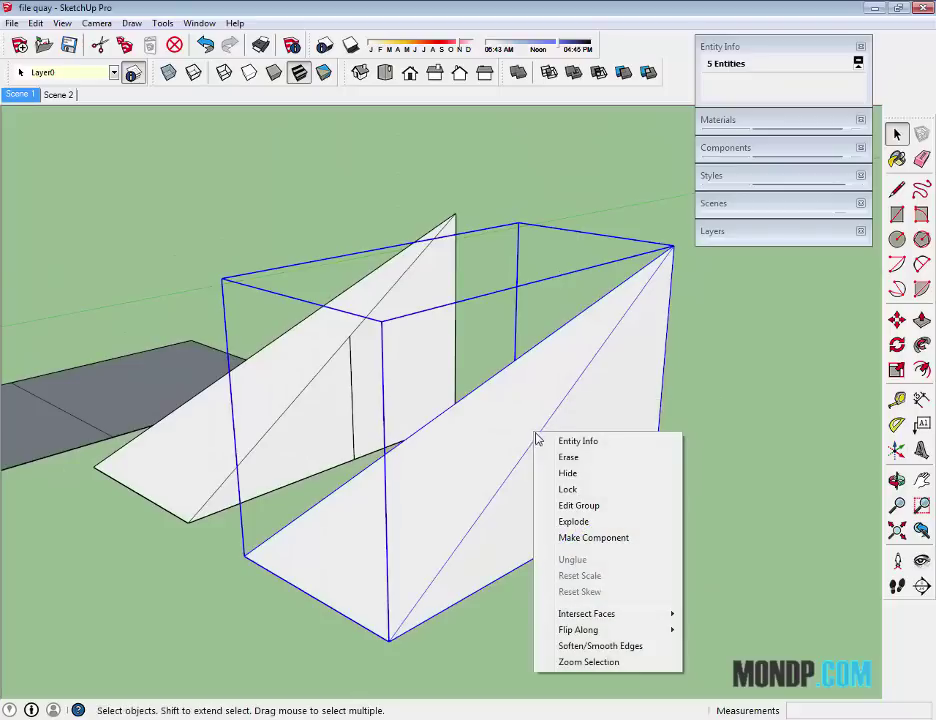
left_click(754, 403)
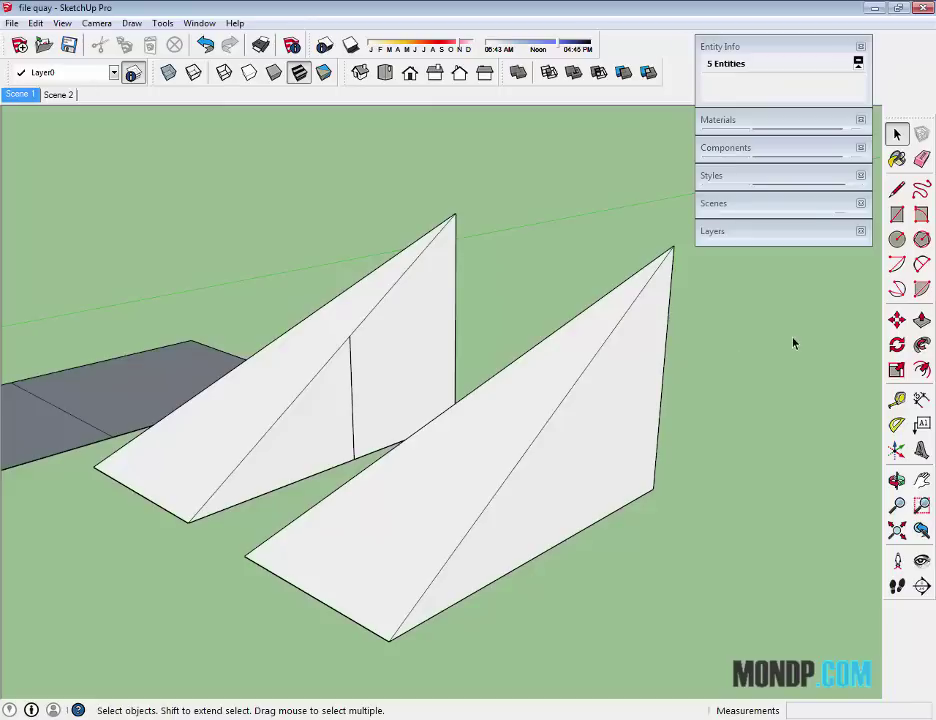
right_click(593, 423)
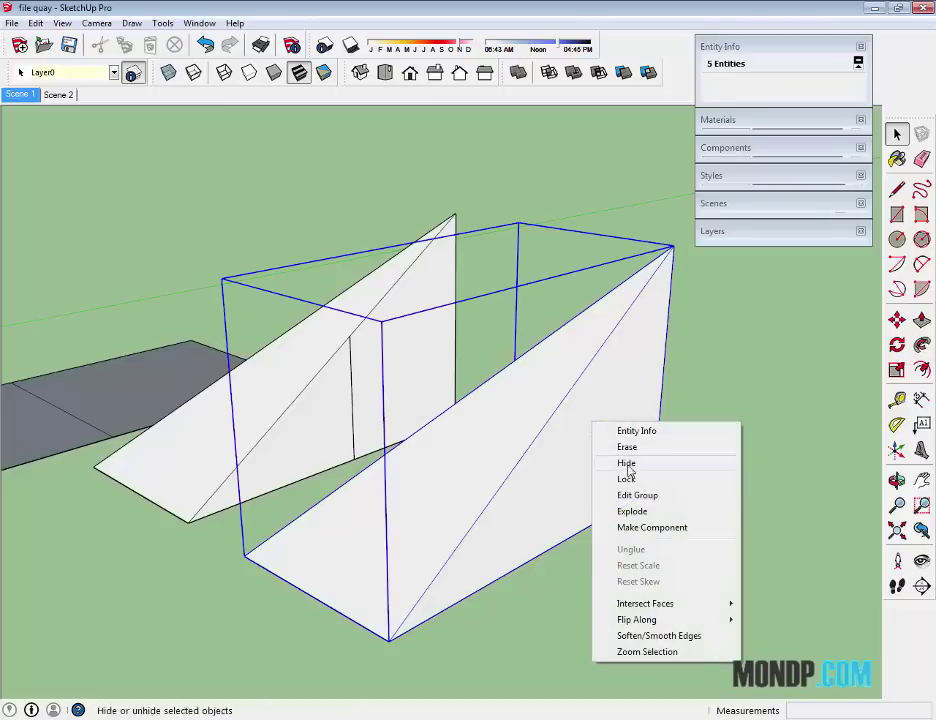
left_click(654, 516)
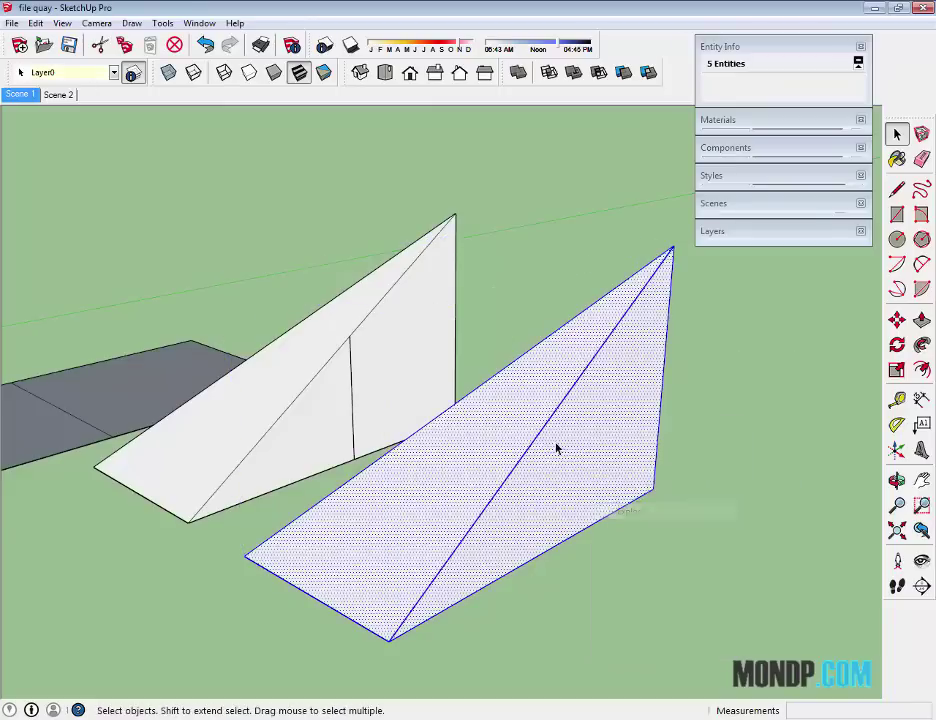
mouse_move(556, 445)
middle_mouse_down()
mouse_move(729, 472)
mouse_move(424, 416)
mouse_move(614, 428)
mouse_move(583, 428)
mouse_move(568, 524)
middle_mouse_up()
left_click(568, 524)
left_click(497, 409)
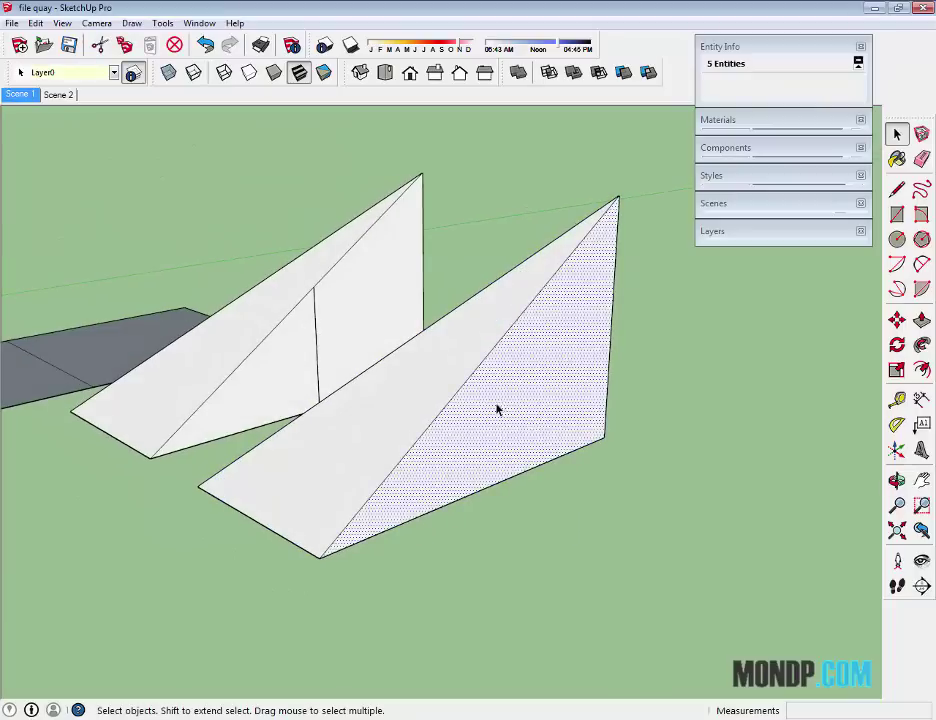
left_click(663, 489)
Draw a vertical edge up the copied wedge's side and check the resulting split faces.
key("l")
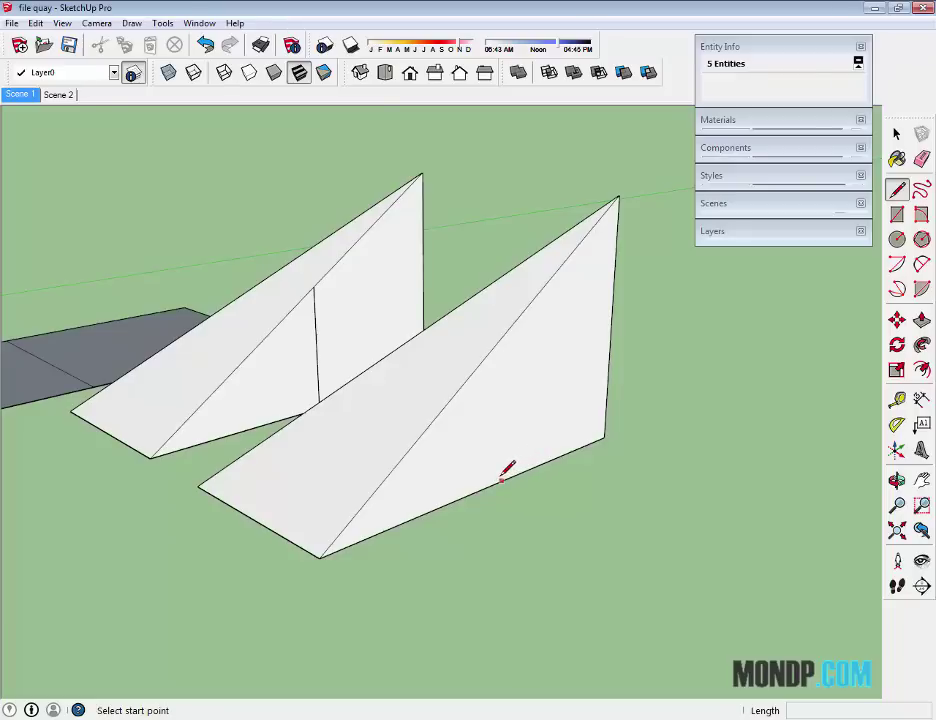
left_click(500, 481)
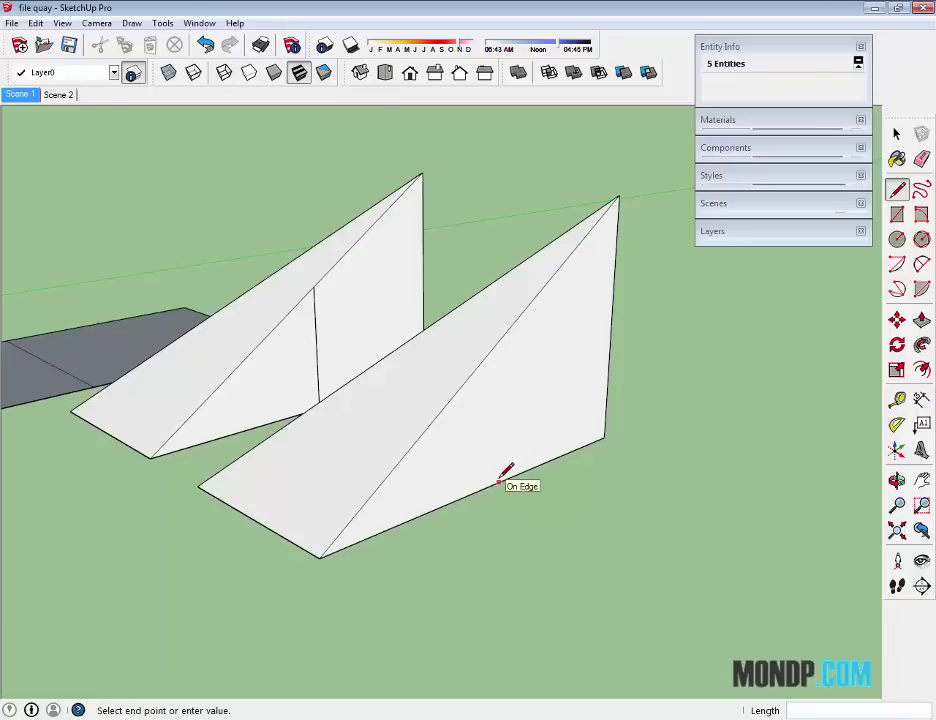
left_click(502, 337)
scroll(524, 428, "up", 1)
key("space")
left_click(516, 390)
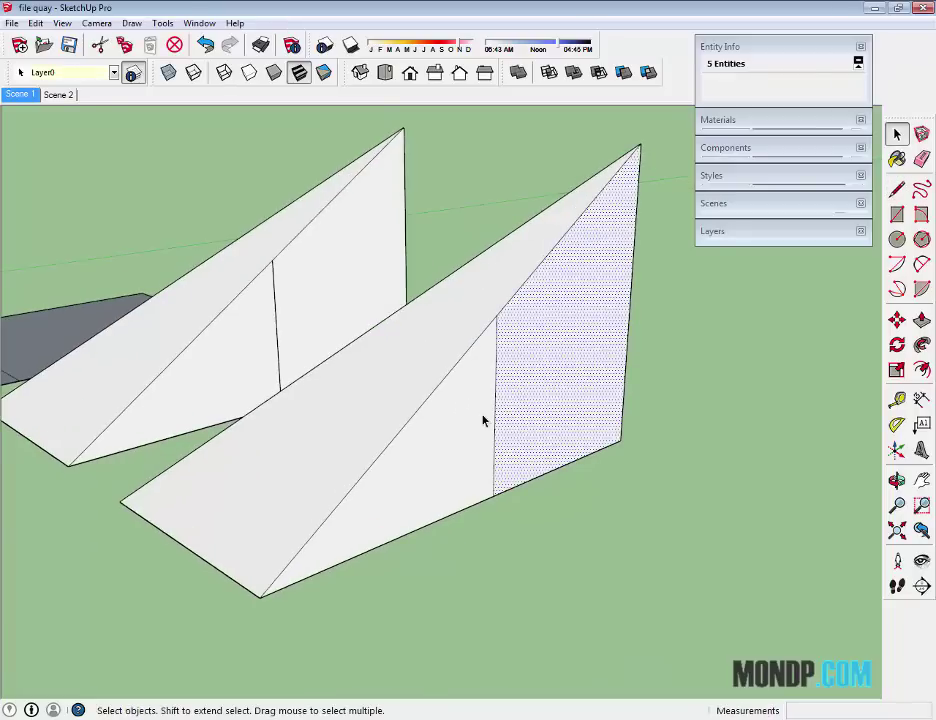
left_click(483, 420)
left_click(531, 369)
left_click(470, 420)
left_click(539, 382)
left_click(490, 412)
left_click(541, 386)
left_click(495, 412)
Try shifting the new edge, cancel the move, and select the original wedge group.
middle_click_drag(490, 410, 388, 396)
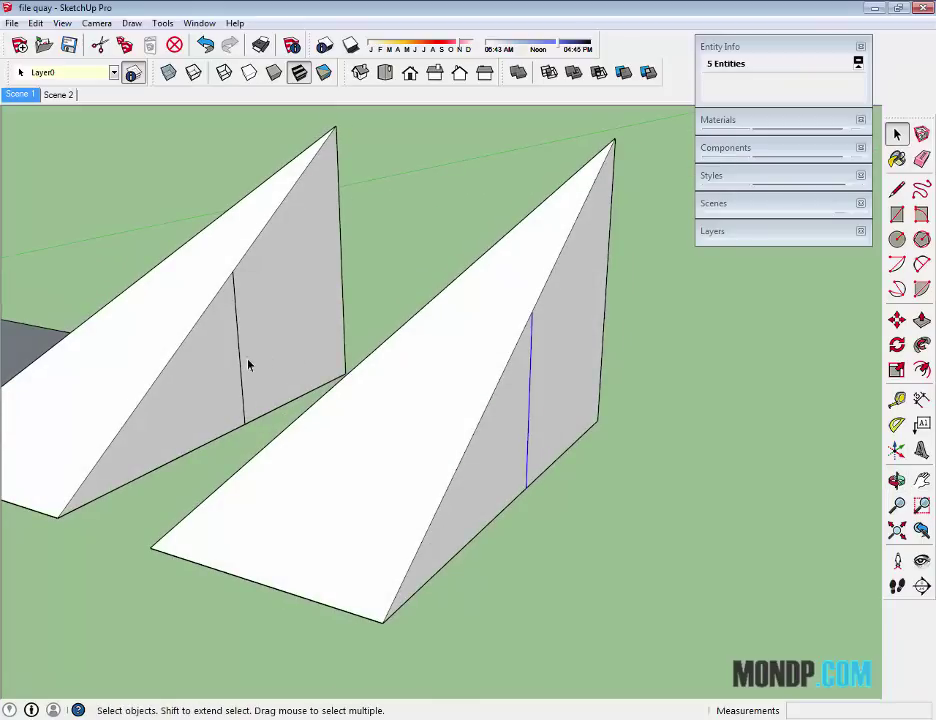
mouse_move(246, 373)
middle_mouse_down()
mouse_move(493, 432)
mouse_move(455, 442)
mouse_move(583, 400)
mouse_move(565, 377)
middle_mouse_up()
key("m")
left_click(470, 451)
key("Escape")
key("space")
left_click(565, 377)
middle_click_drag(512, 397, 407, 449)
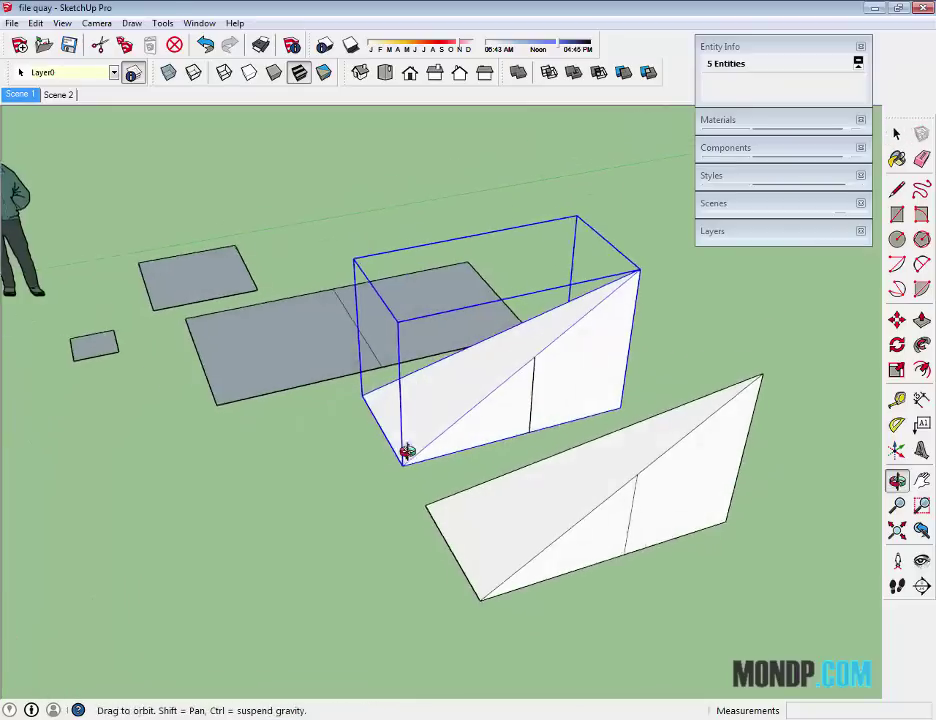
key("m")
key("ctrl")
left_click(408, 463)
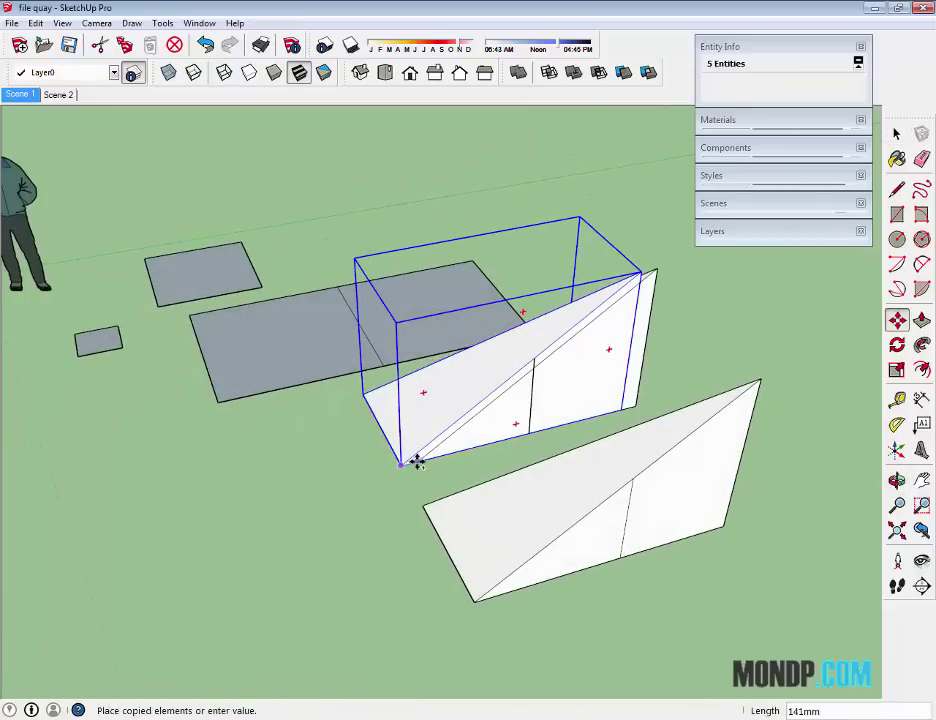
key("Escape")
left_click(405, 464)
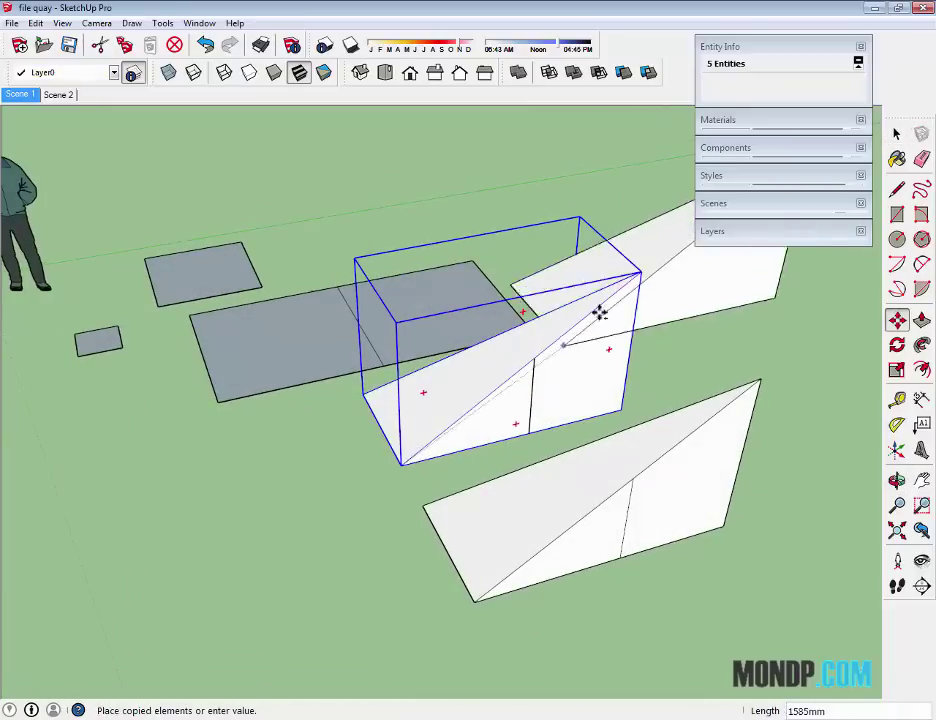
left_click(641, 271)
scroll(595, 340, "up", 2)
scroll(519, 357, "up", 2)
key("space")
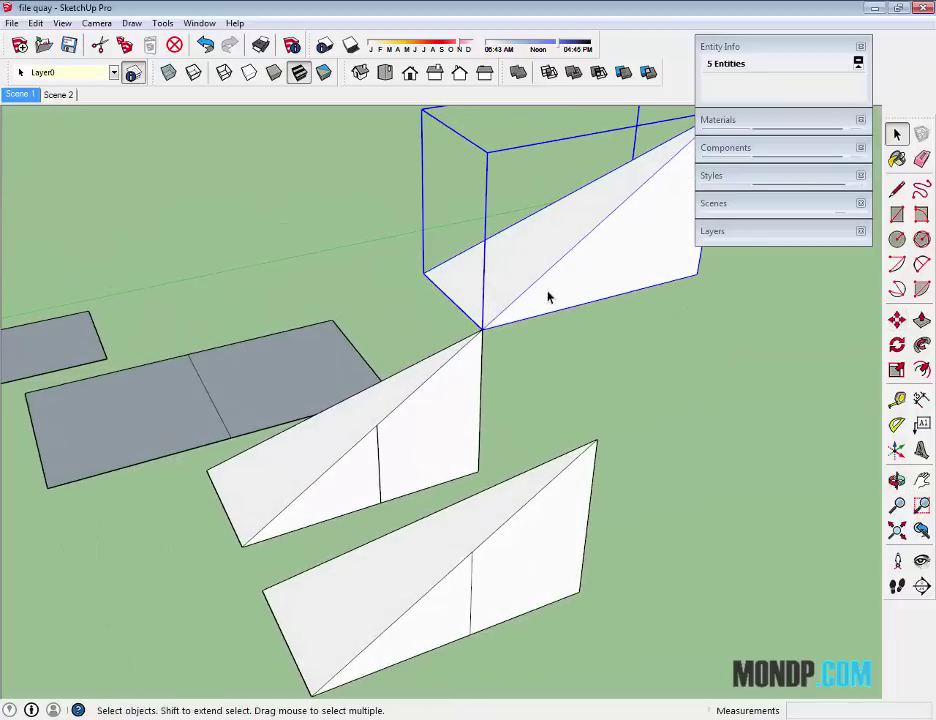
middle_click_drag(547, 297, 602, 405)
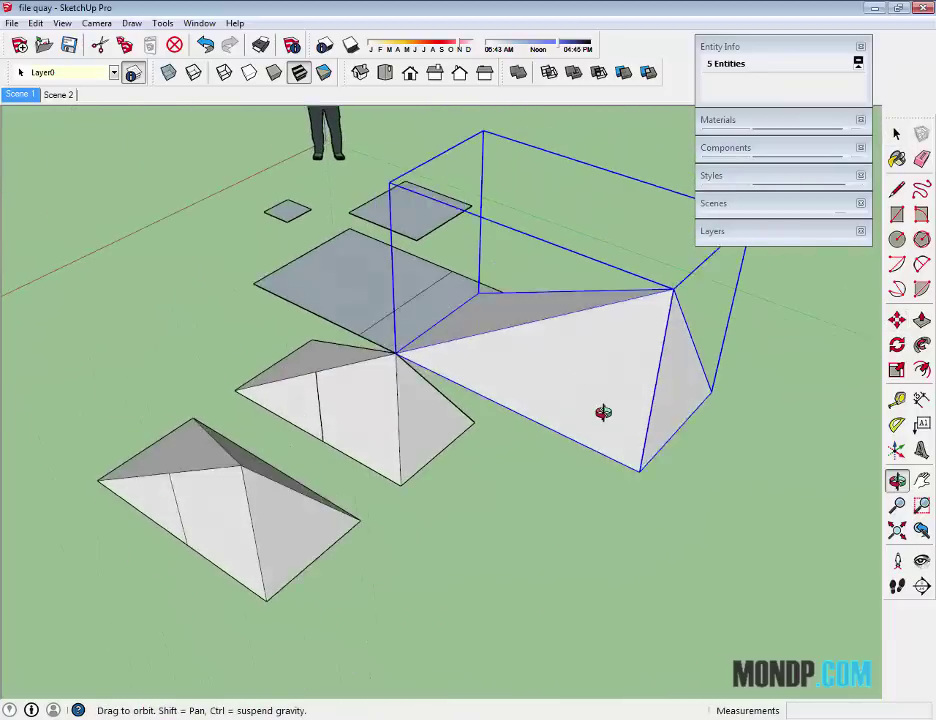
scroll(620, 397, "down", 2)
mouse_move(533, 428)
middle_mouse_down()
mouse_move(597, 368)
mouse_move(512, 399)
mouse_move(564, 366)
middle_mouse_up()
scroll(484, 461, "up", 3)
left_click(484, 461)
mouse_move(484, 461)
middle_mouse_down()
mouse_move(506, 495)
mouse_move(481, 497)
middle_mouse_up()
triple_click(487, 492)
key("m")
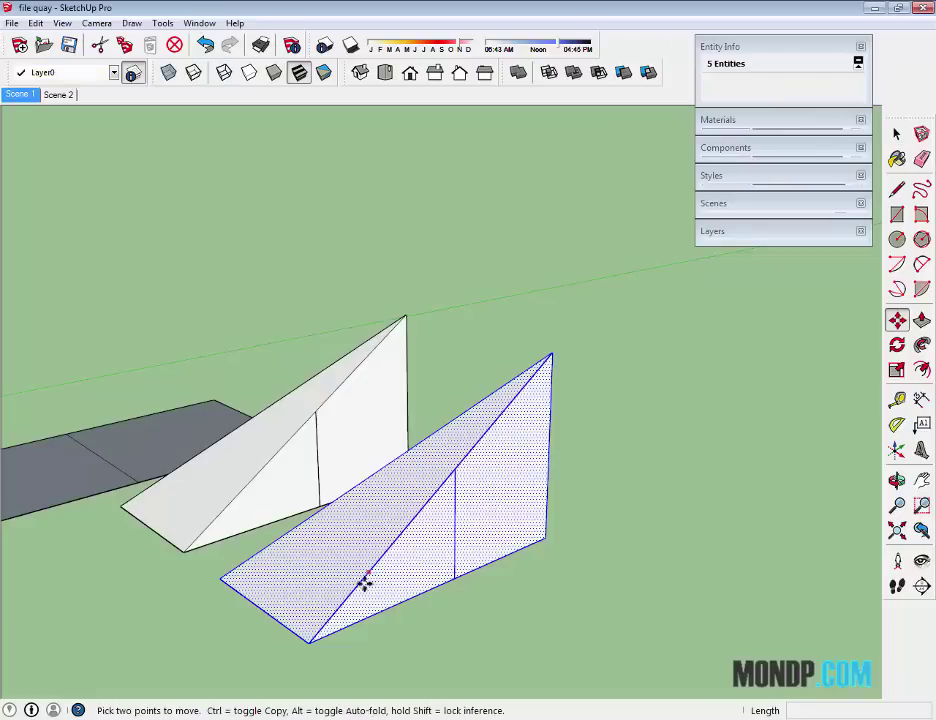
key("ctrl")
left_click(314, 640)
left_click(547, 351)
mouse_move(547, 351)
middle_mouse_down()
mouse_move(620, 426)
mouse_move(533, 397)
mouse_move(627, 384)
mouse_move(625, 424)
mouse_move(693, 432)
mouse_move(637, 447)
mouse_move(585, 482)
mouse_move(645, 455)
mouse_move(652, 440)
middle_mouse_up()
key("space")
key("m")
key("space")
key("ctrl+z")
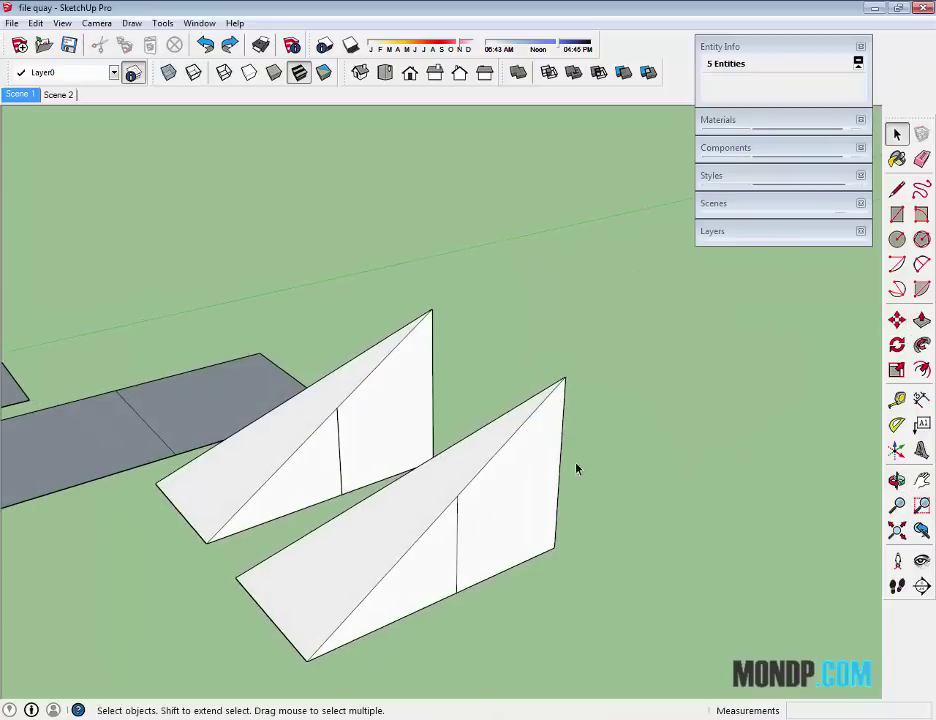
mouse_move(576, 465)
middle_mouse_down()
mouse_move(459, 476)
mouse_move(654, 428)
mouse_move(618, 439)
mouse_move(848, 266)
middle_mouse_up()
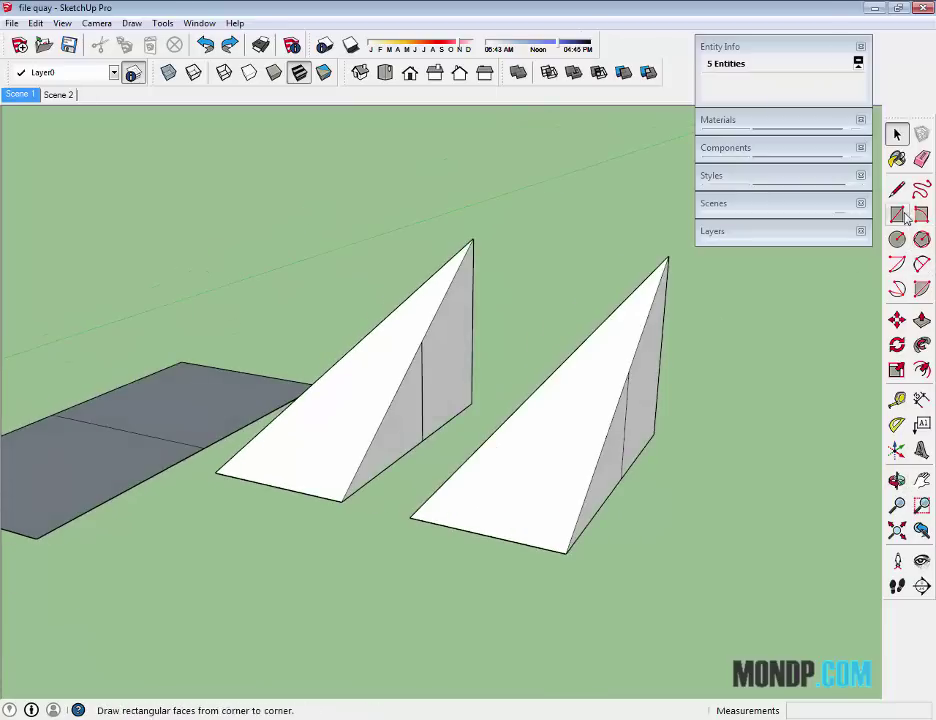
Draw a circle of about 723 mm radius on the ground, then a smaller circle beside it.
mouse_move(688, 348)
middle_mouse_down()
mouse_move(389, 411)
mouse_move(485, 411)
middle_mouse_up()
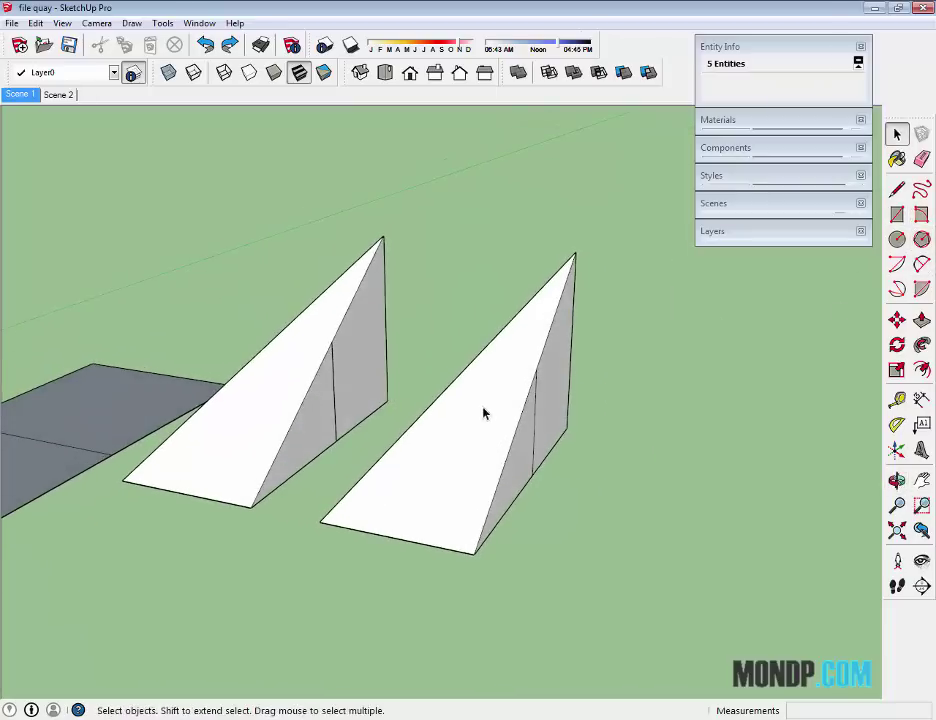
left_click(897, 239)
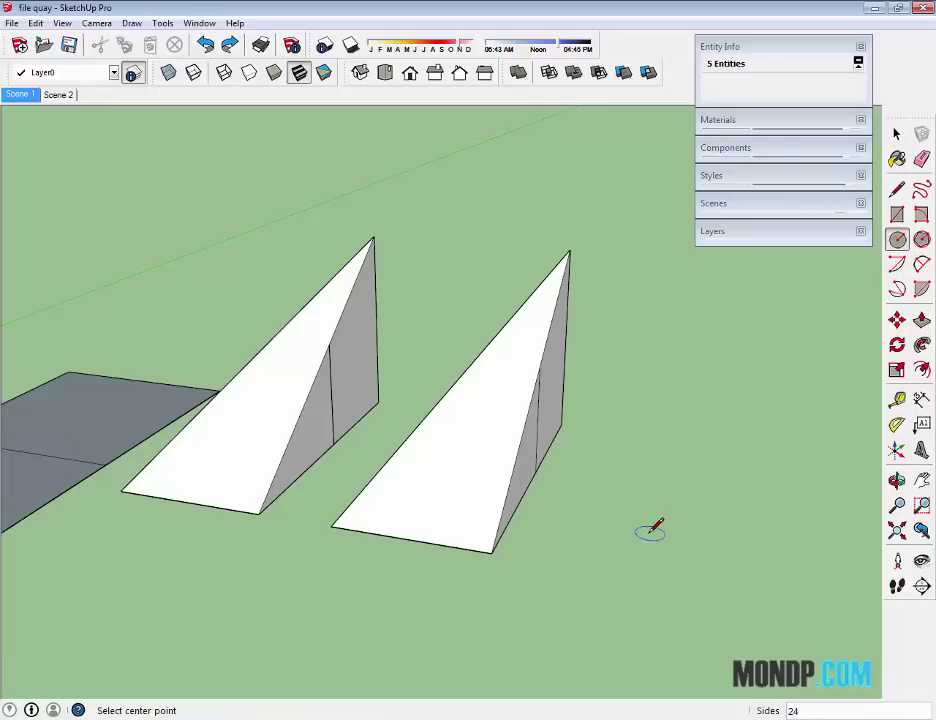
left_click(650, 532)
middle_click_drag(660, 485, 565, 490)
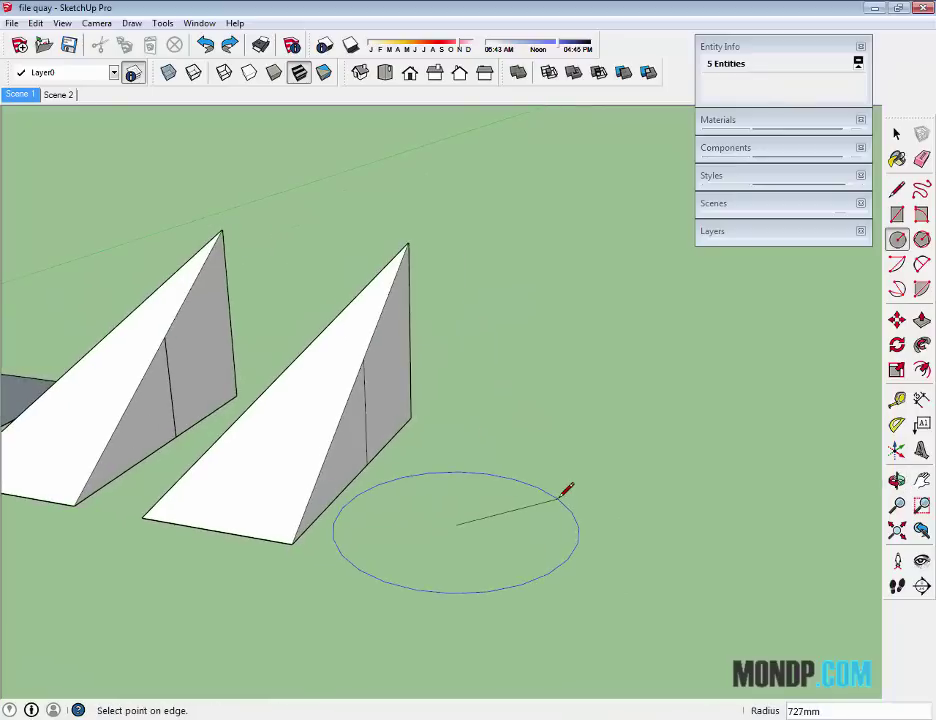
left_click(566, 489)
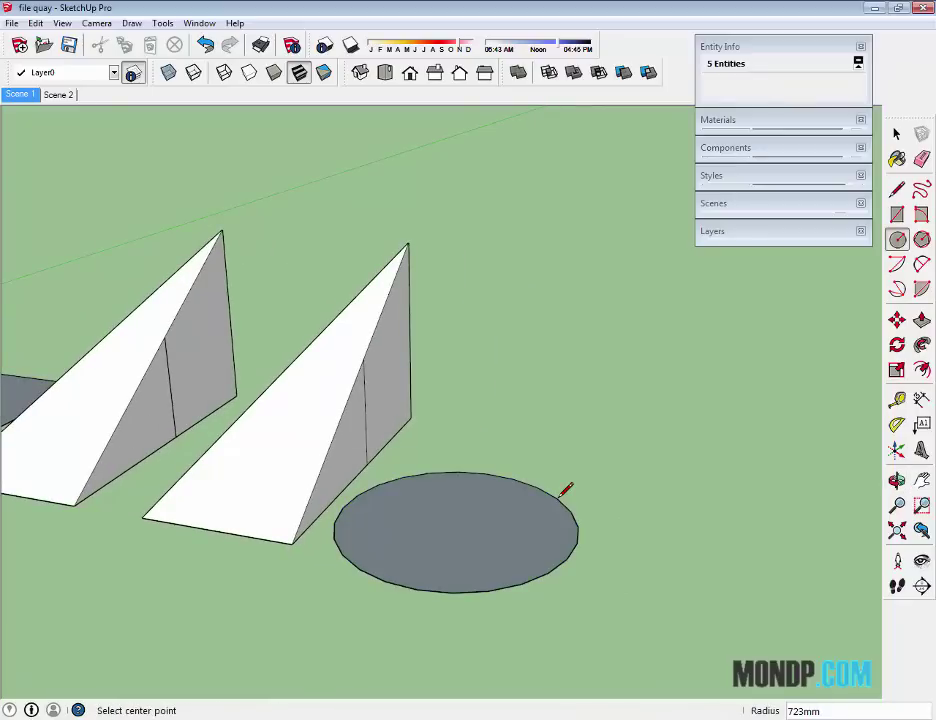
mouse_move(524, 470)
middle_mouse_down()
mouse_move(537, 507)
mouse_move(468, 470)
middle_mouse_up()
left_click(467, 472)
type("500")
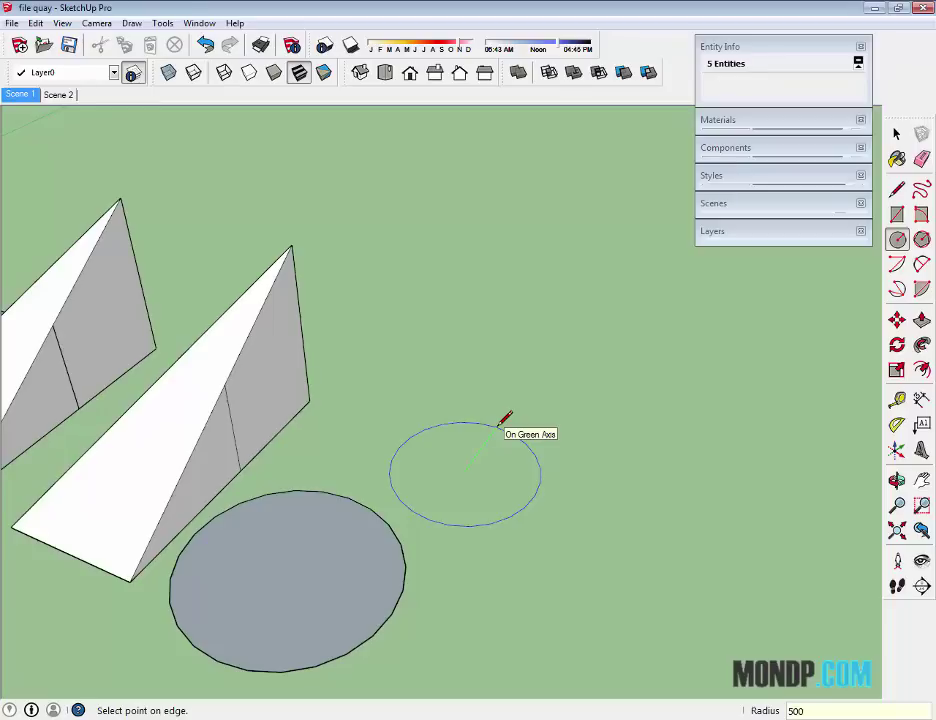
left_click(500, 424)
Set the small circle's segment count from 24 to 60 in Entity Info.
key("space")
scroll(500, 476, "up", 3)
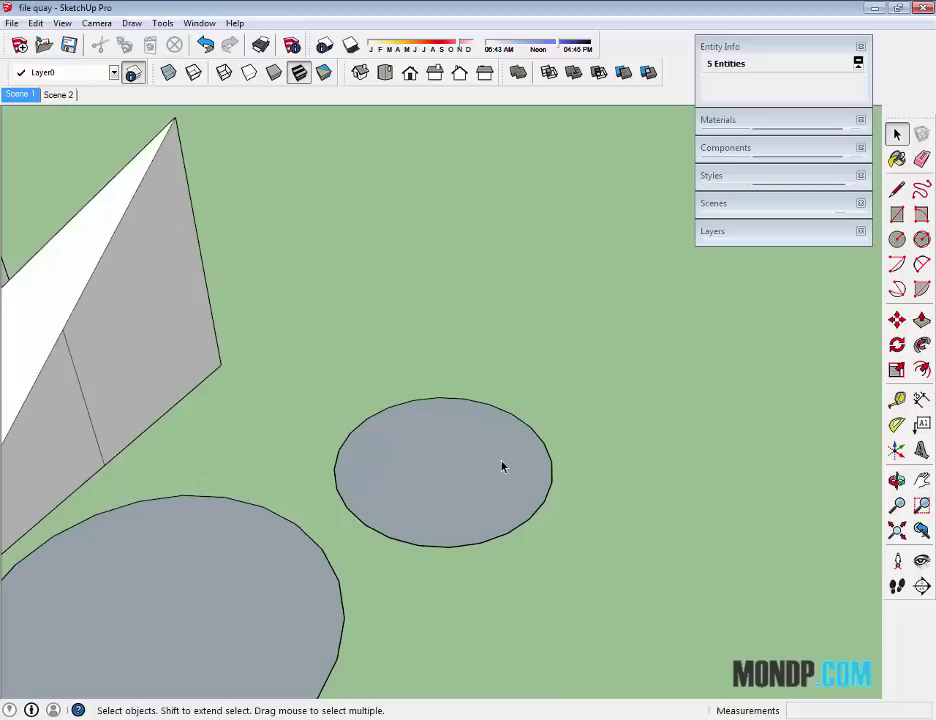
left_click(501, 466)
left_click(517, 413)
left_click(517, 424)
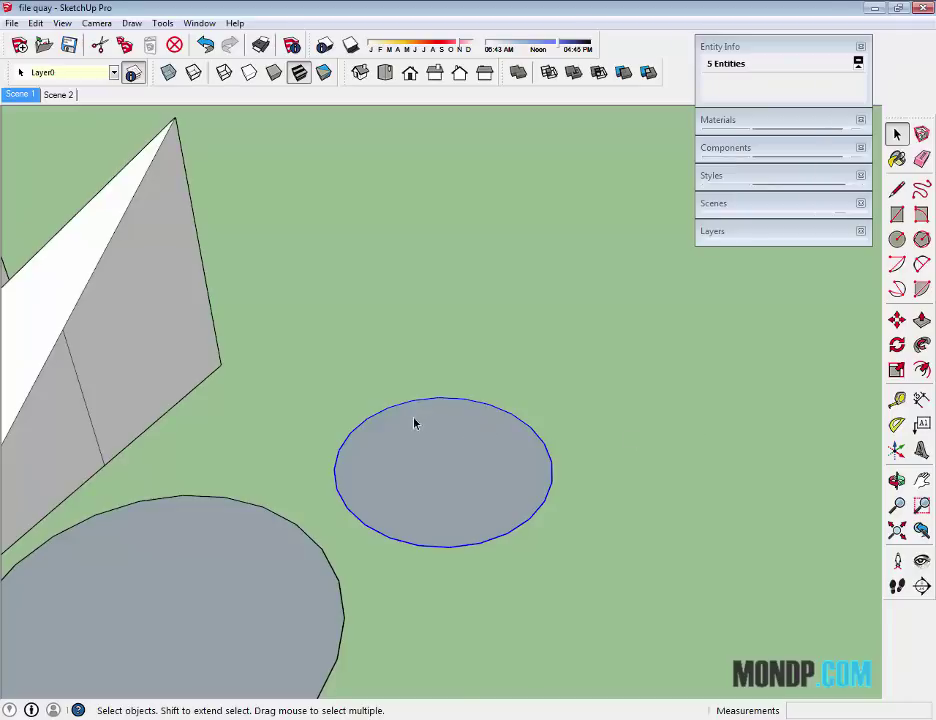
scroll(541, 446, "up", 2)
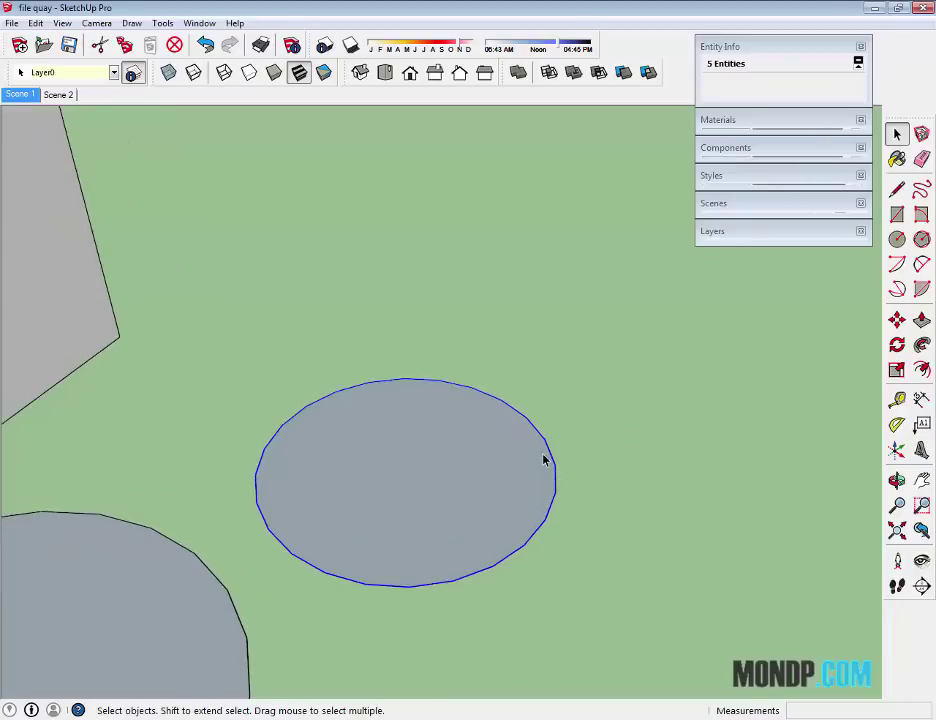
middle_click_drag(545, 460, 539, 516)
scroll(557, 446, "up", 1)
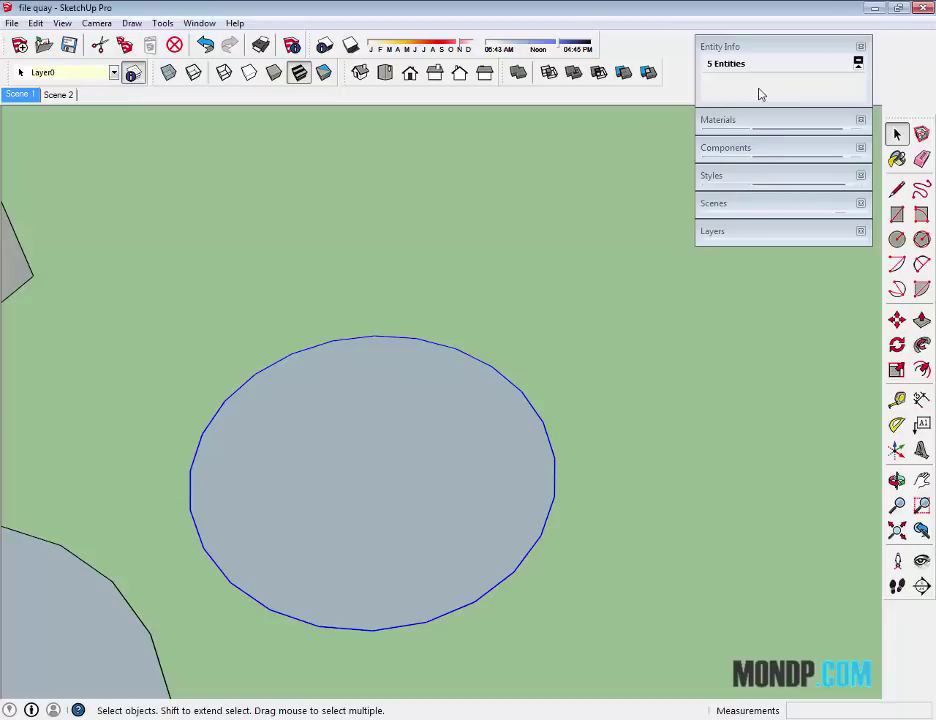
left_click(480, 416)
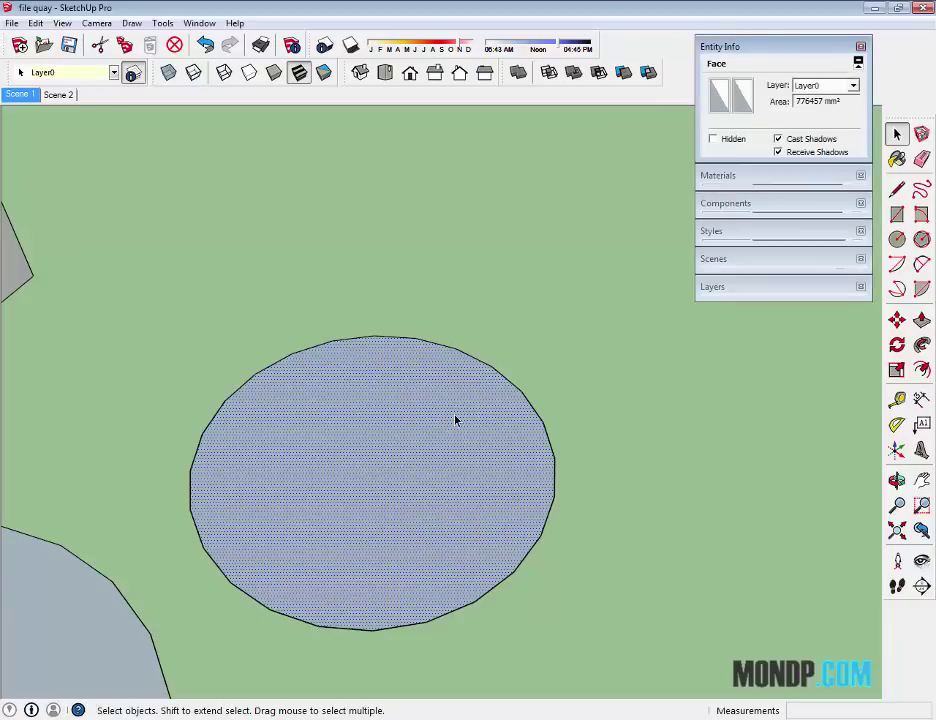
left_click(492, 362)
left_click_drag(820, 118, 763, 143)
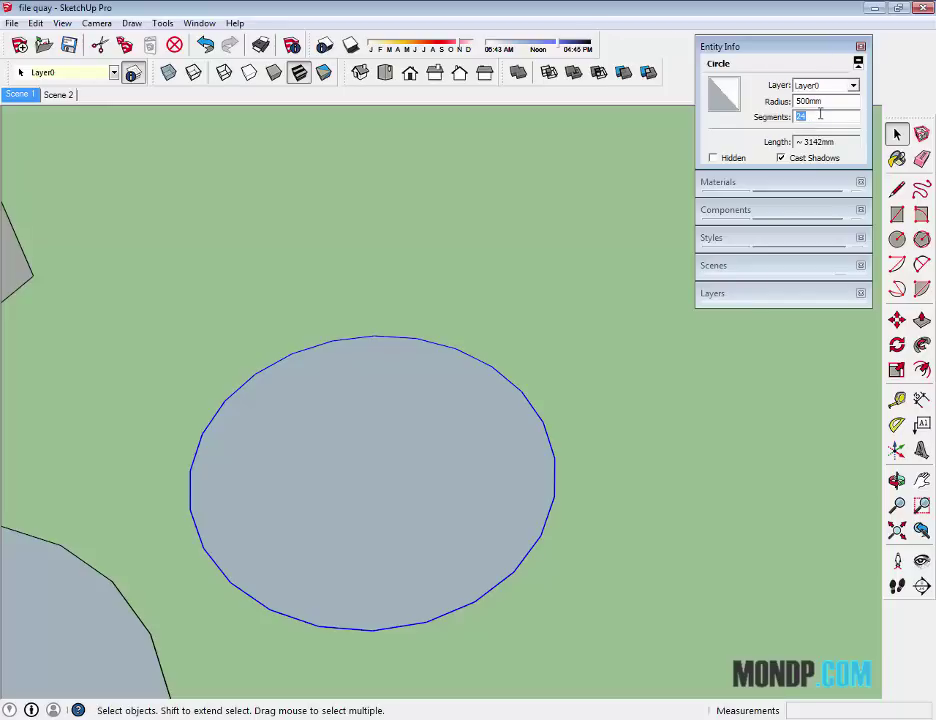
type("60")
key("Return")
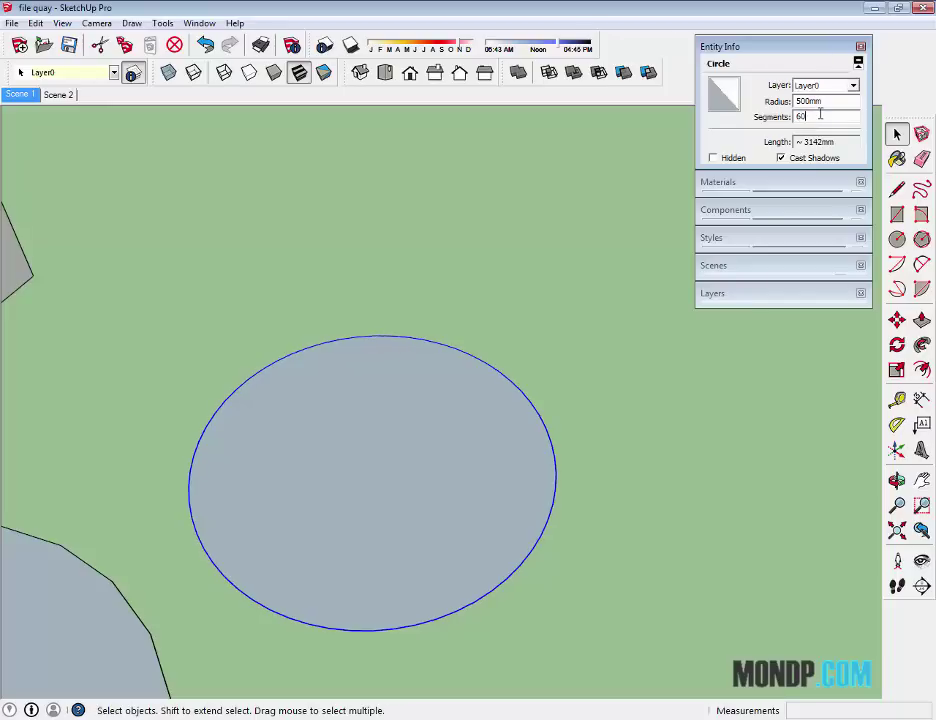
Give the larger circle 60 segments as well.
mouse_move(510, 439)
middle_mouse_down()
mouse_move(449, 384)
mouse_move(510, 382)
middle_mouse_up()
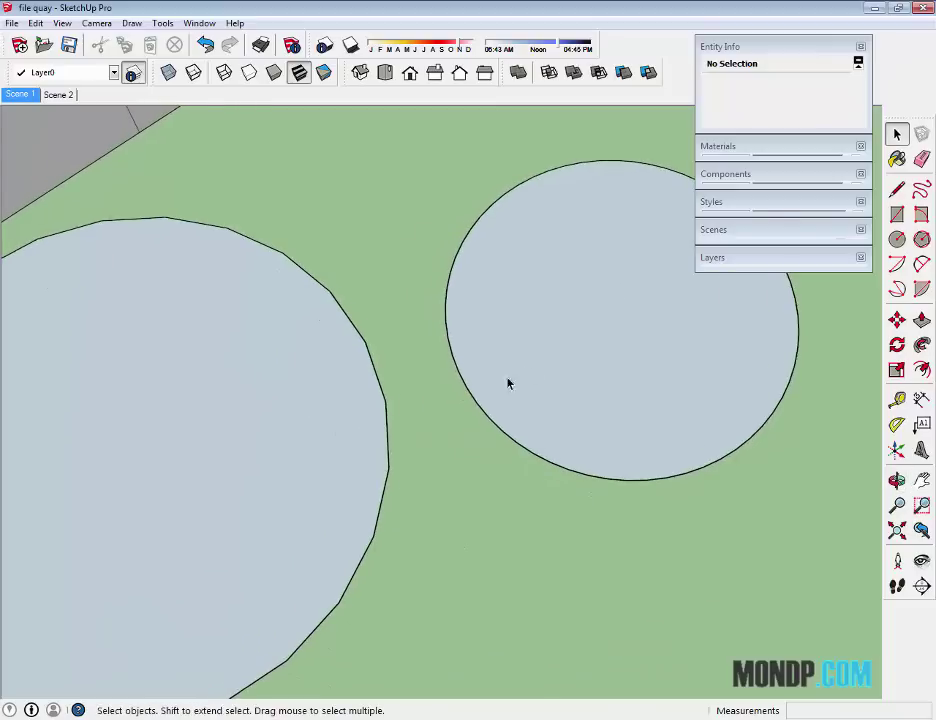
left_click(389, 378)
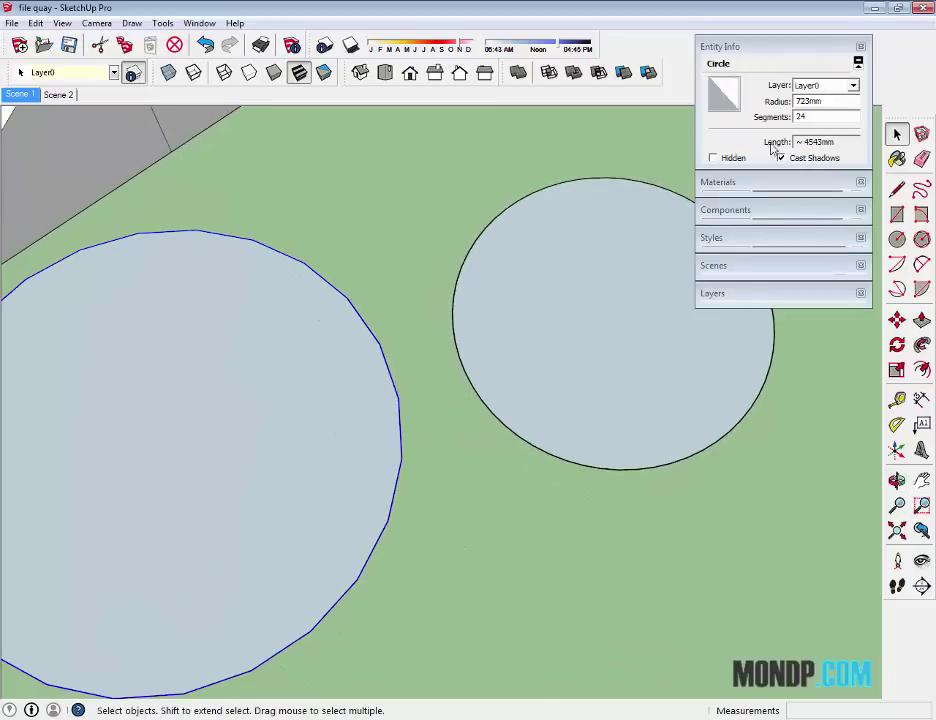
left_click(819, 119)
type("60")
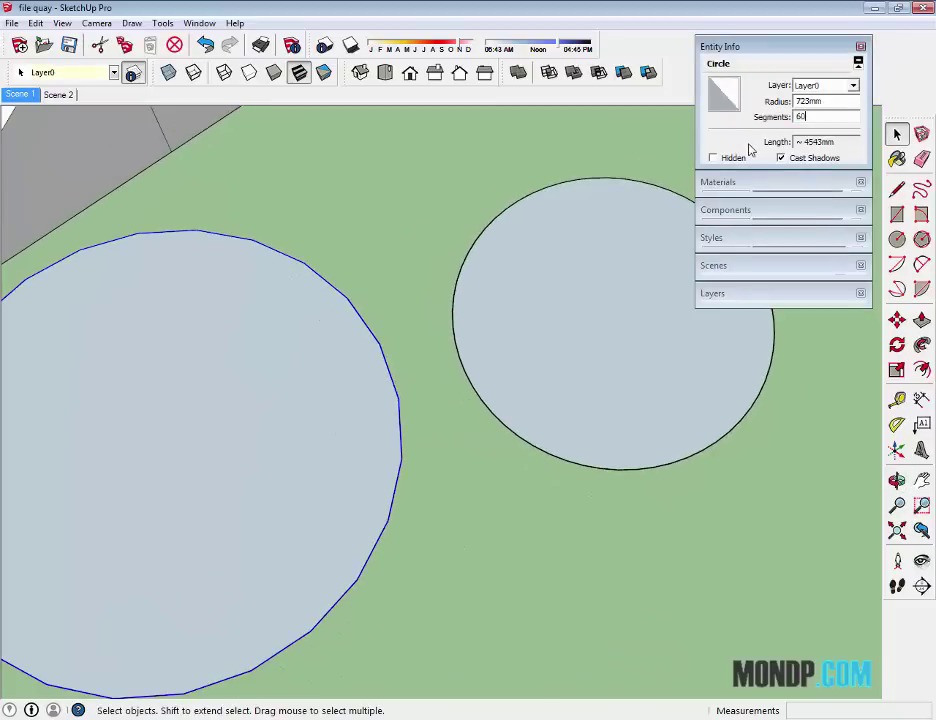
key("Return")
mouse_move(447, 489)
middle_mouse_down()
mouse_move(464, 520)
mouse_move(585, 355)
mouse_move(604, 380)
mouse_move(567, 343)
mouse_move(572, 336)
middle_mouse_up()
left_click(767, 46)
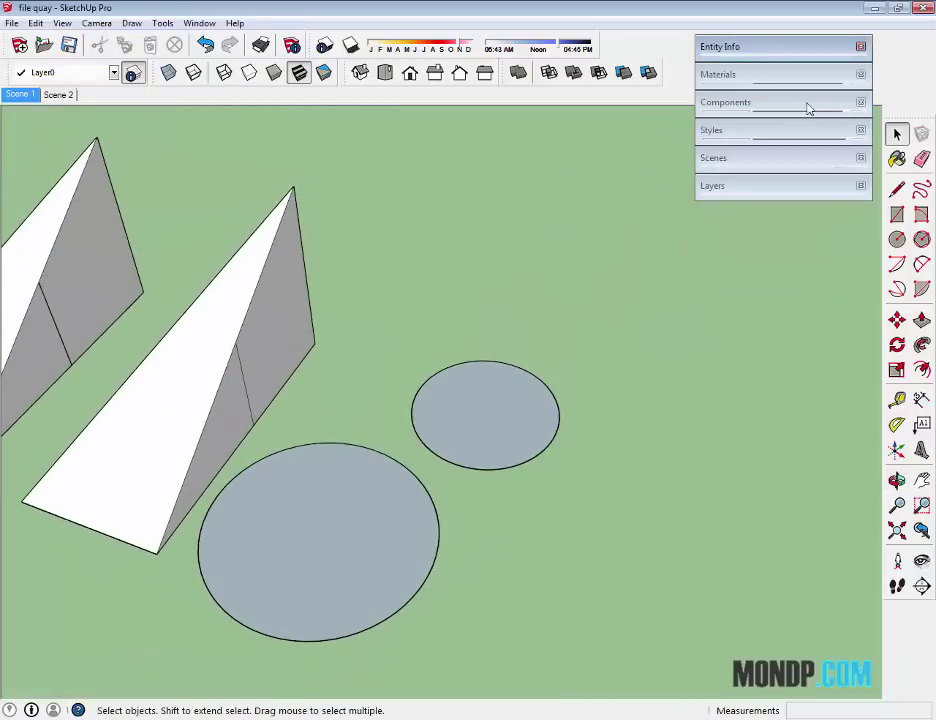
Recheck the small circle's properties, then orbit to view all the shapes.
middle_click_drag(557, 401, 493, 349)
scroll(513, 404, "up", 2)
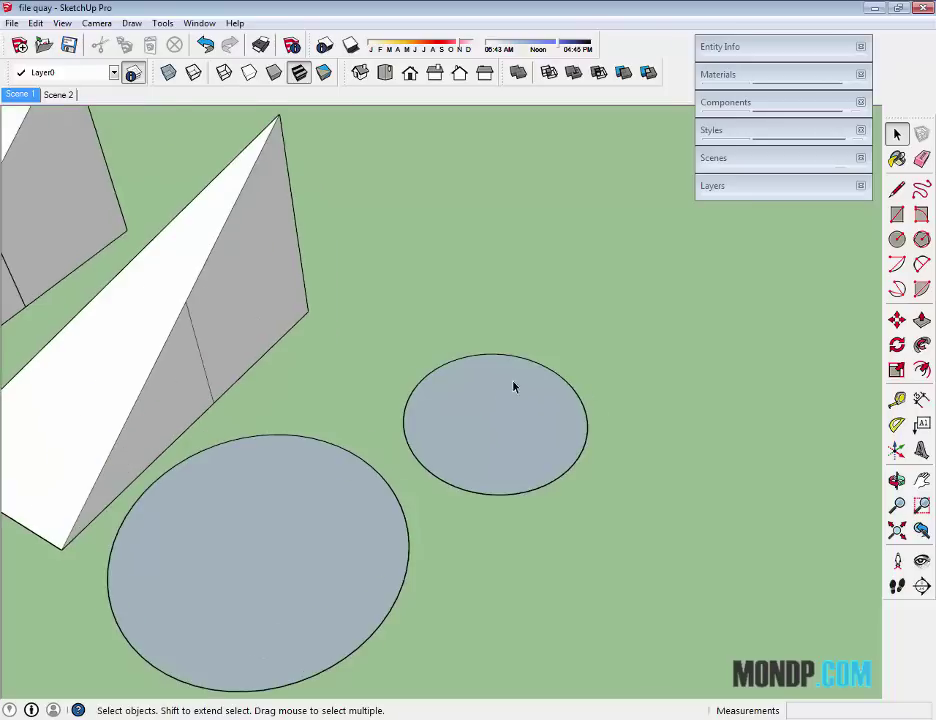
scroll(514, 384, "up", 2)
left_click(559, 396)
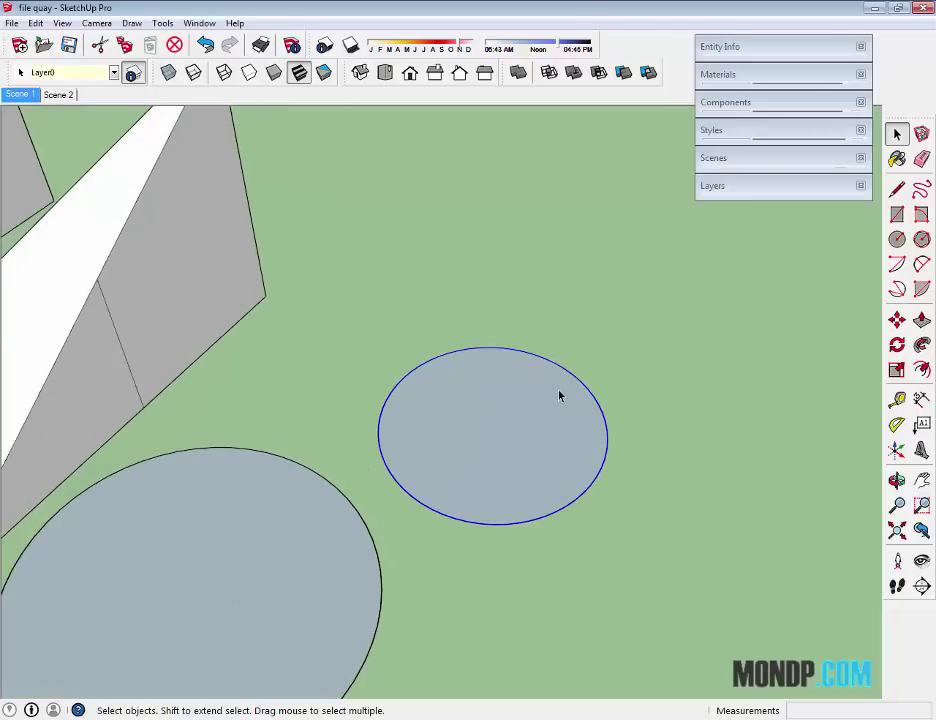
left_click(748, 47)
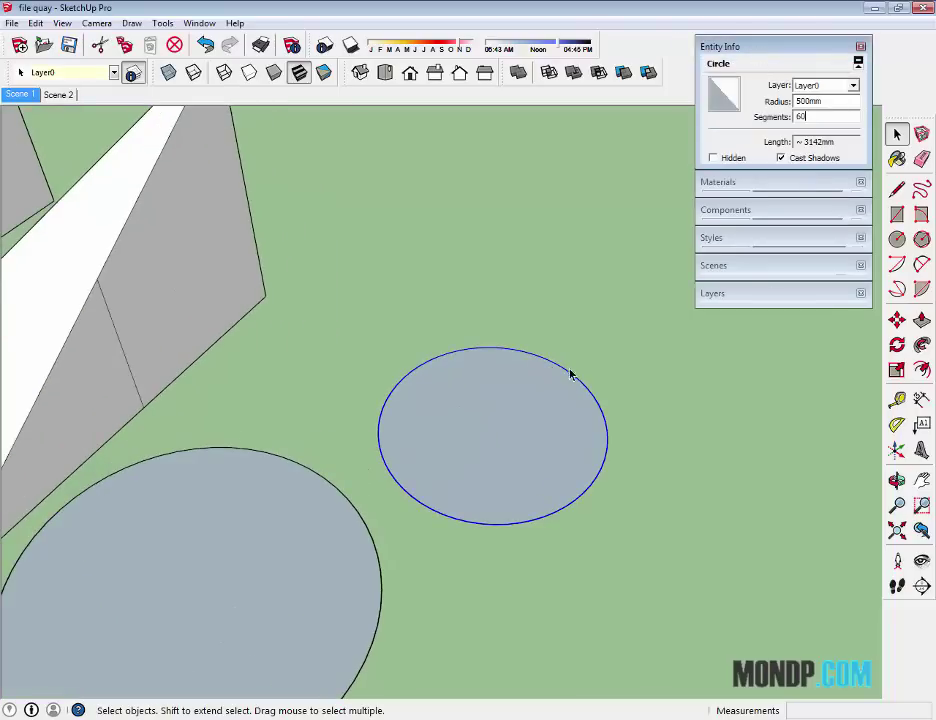
left_click(786, 47)
left_click(769, 274)
mouse_move(516, 432)
middle_mouse_down()
mouse_move(491, 368)
mouse_move(585, 378)
mouse_move(554, 351)
mouse_move(581, 376)
mouse_move(721, 299)
mouse_move(839, 266)
middle_mouse_up()
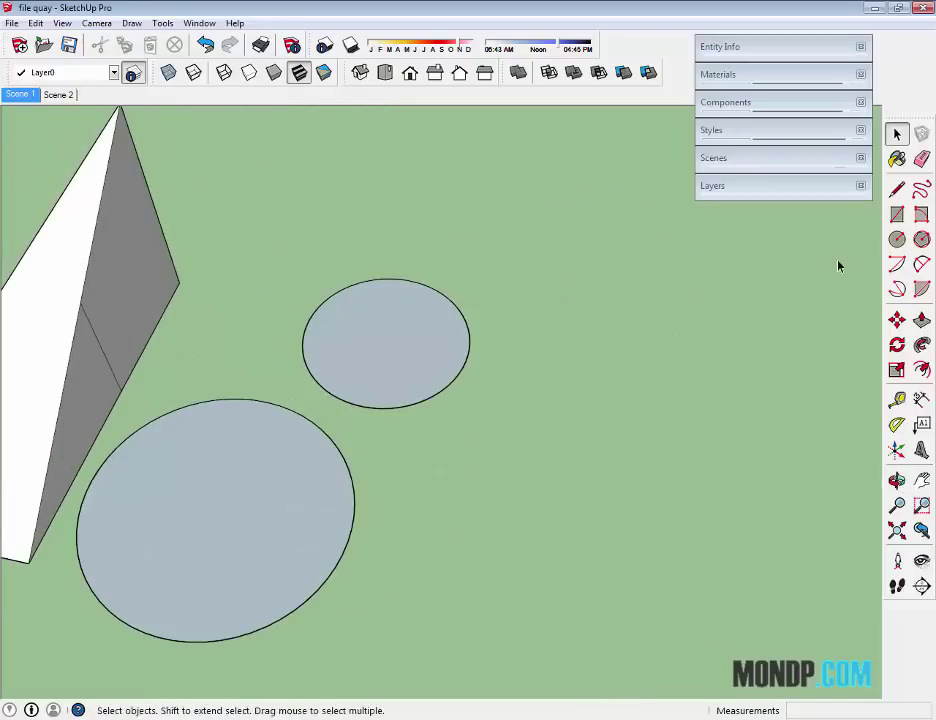
Draw a hexagon with a 200 mm radius on the ground below the circles.
left_click(921, 240)
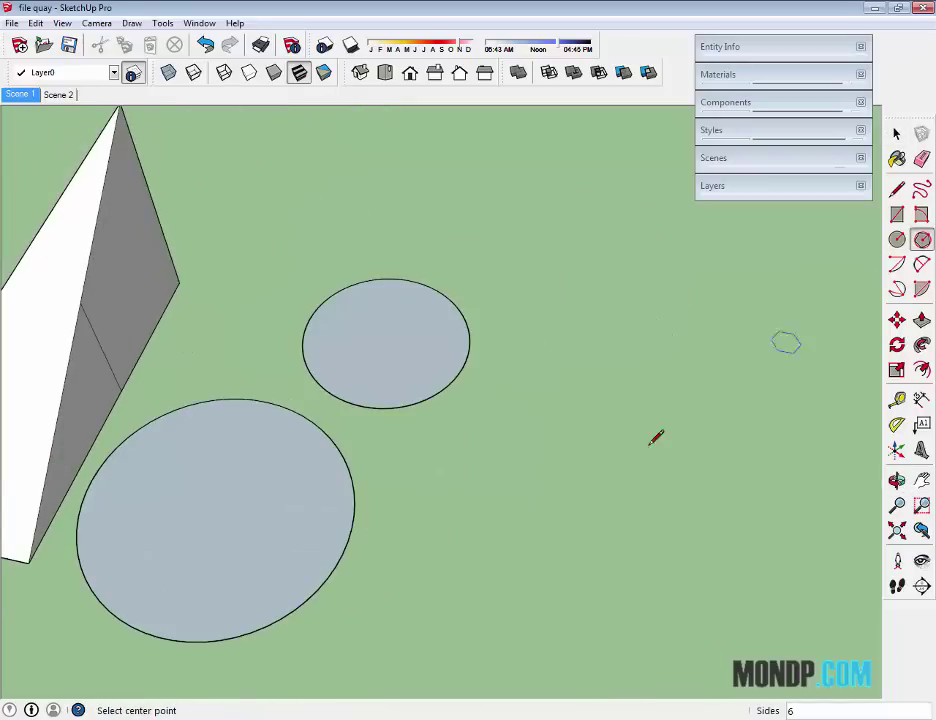
left_click(485, 539)
type("200")
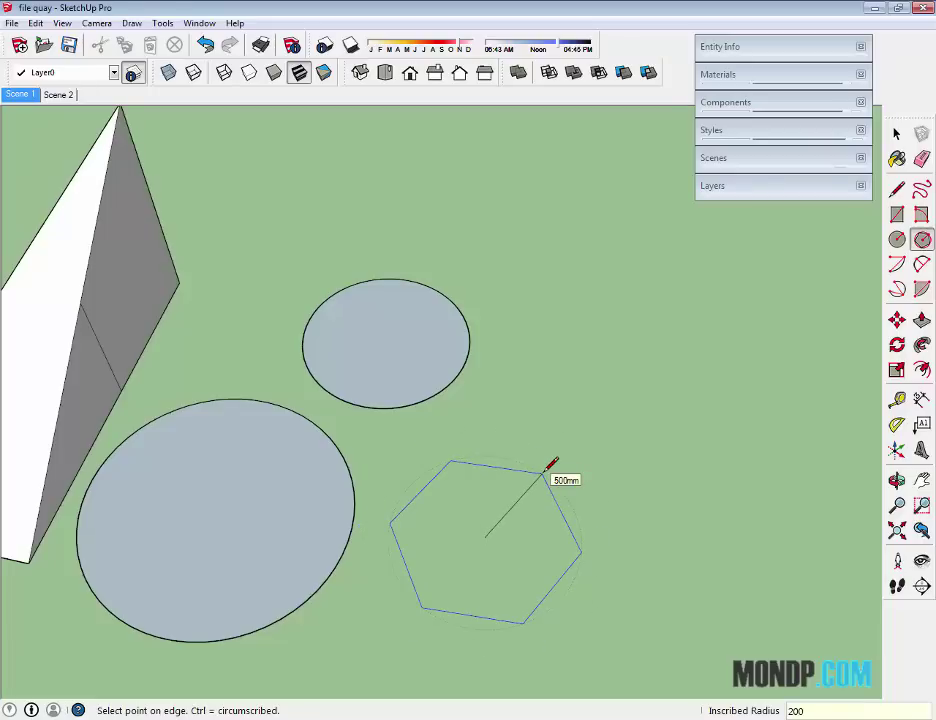
key("Return")
key("space")
scroll(482, 514, "up", 3)
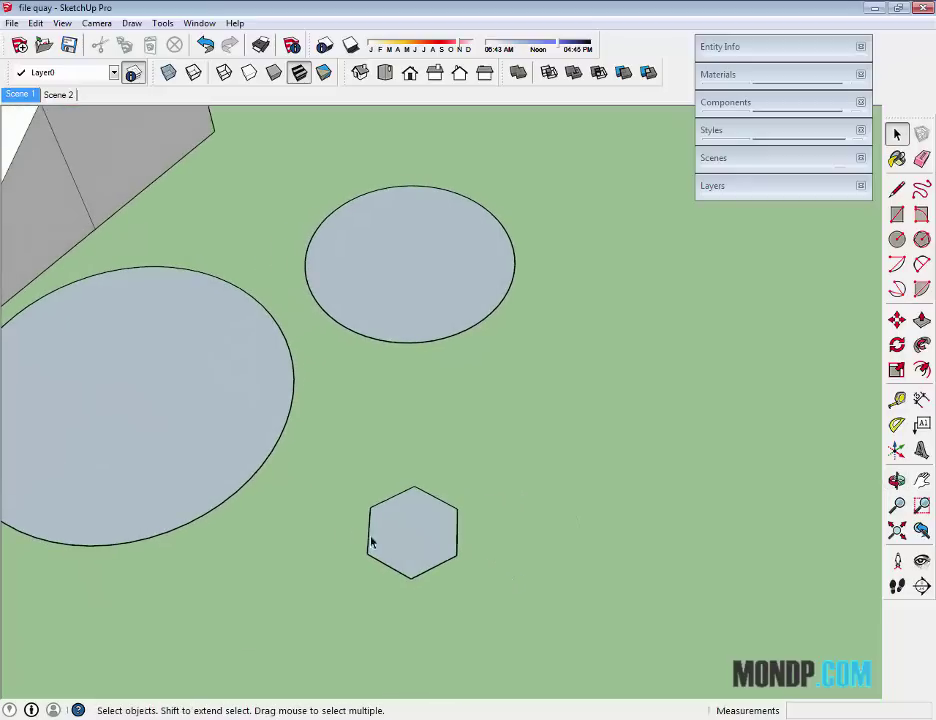
left_click(371, 541)
left_click(483, 355)
mouse_move(483, 355)
middle_mouse_down("shift")
mouse_move(554, 501)
mouse_move(478, 414)
middle_mouse_up("shift")
left_click(500, 432)
Begin an arc to the right, placing its centre and start point.
left_click(897, 263)
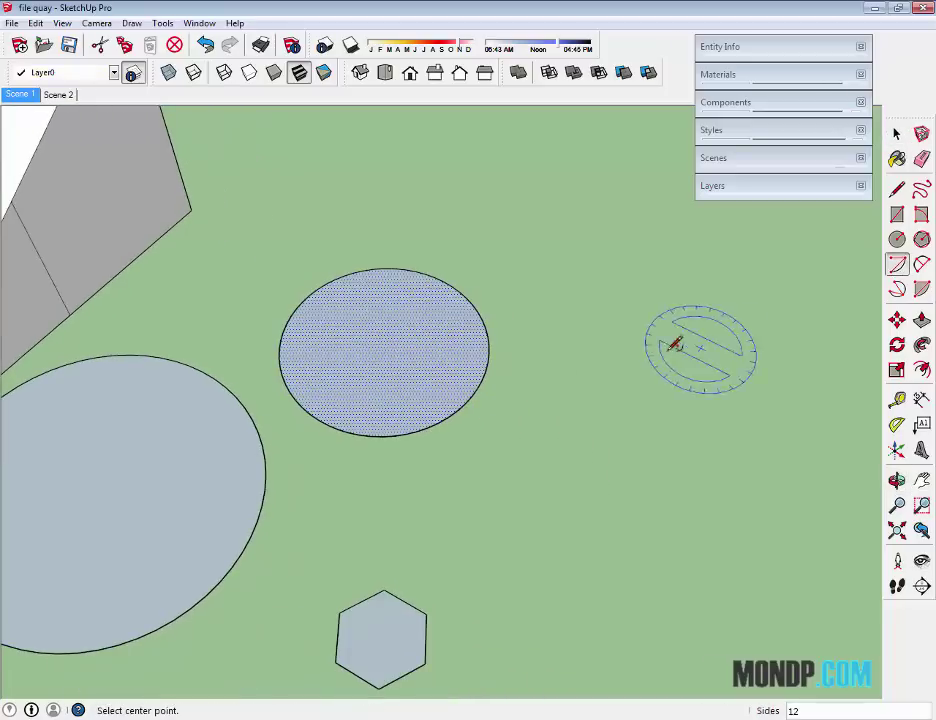
left_click(627, 328)
left_click(763, 398)
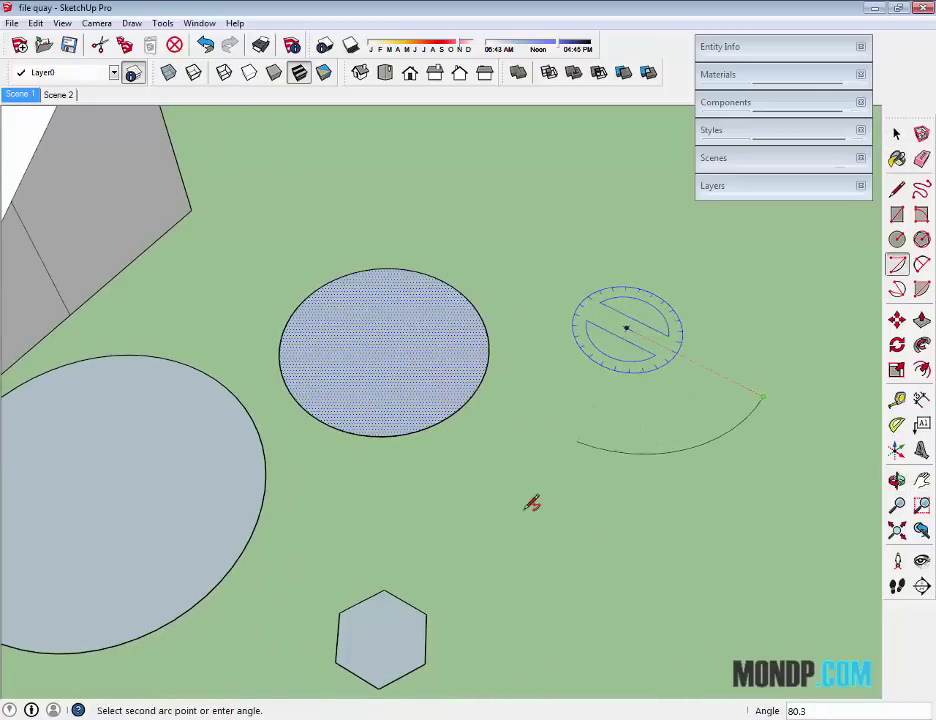
Finish the first arc and draw a quarter-circle arc beside it.
left_click(553, 431)
left_click(665, 468)
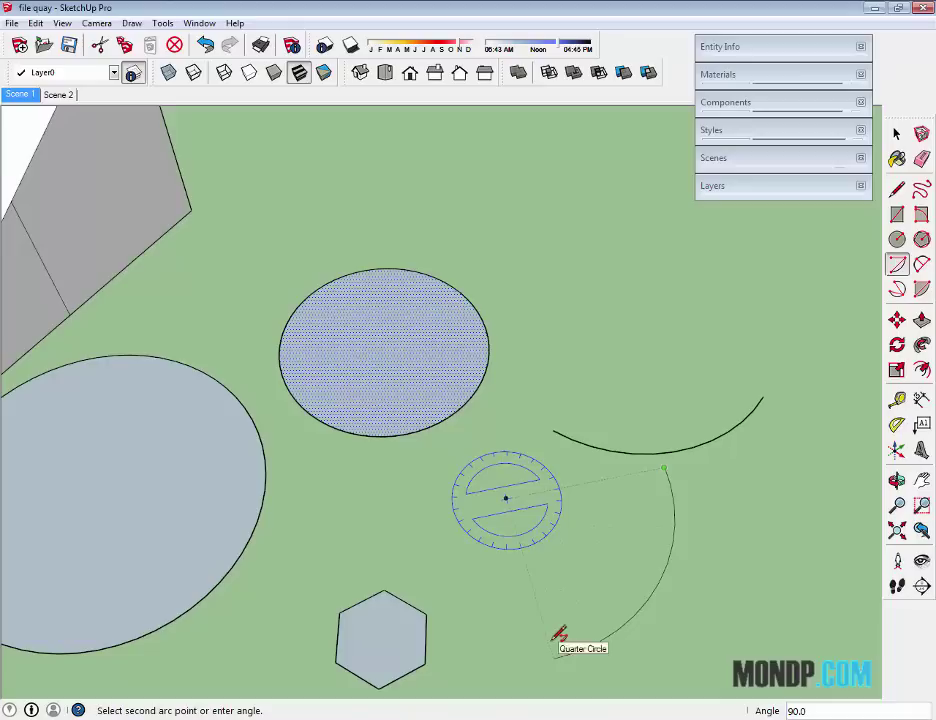
left_click(558, 656)
middle_click_drag(637, 553, 715, 435)
key("space")
Draw a 2-point arc with start, end and bulge points.
left_click(921, 263)
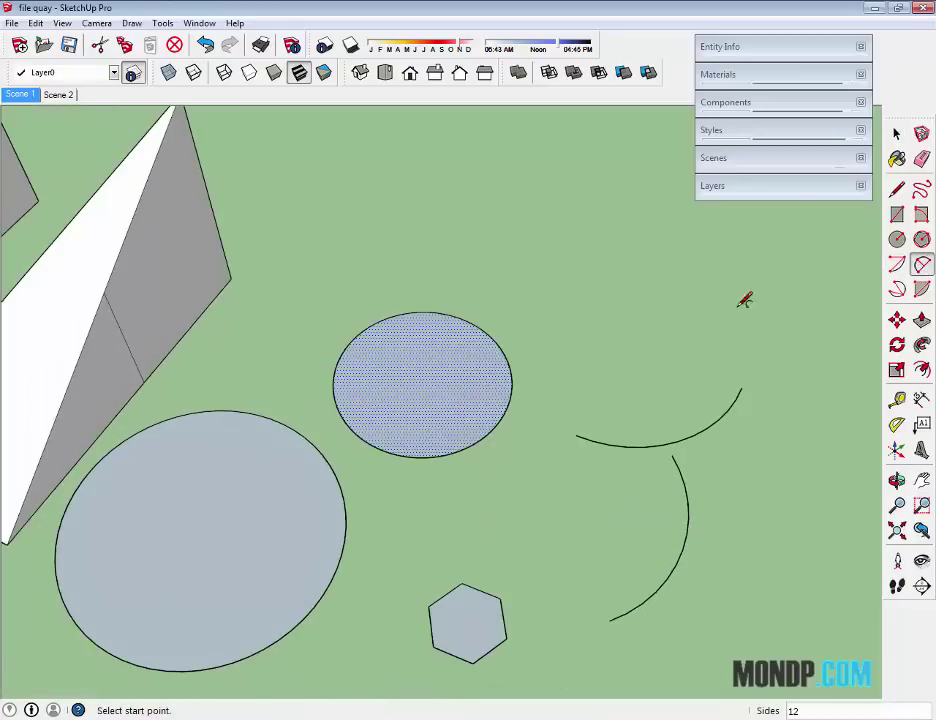
mouse_move(744, 298)
middle_mouse_down()
mouse_move(596, 372)
mouse_move(485, 411)
middle_mouse_up()
left_click(492, 403)
left_click(541, 277)
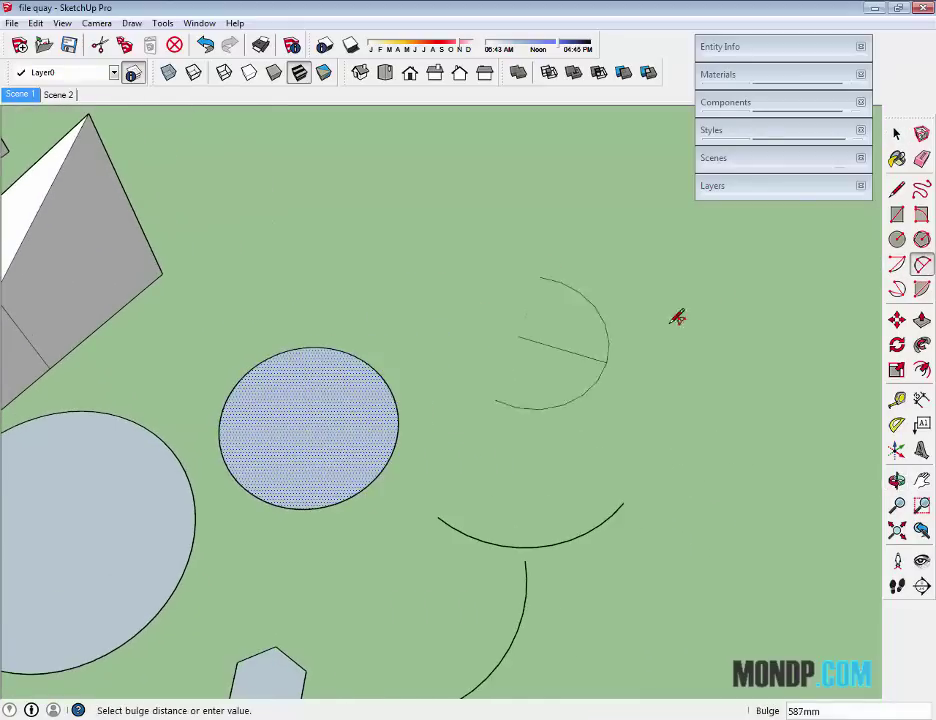
left_click(590, 315)
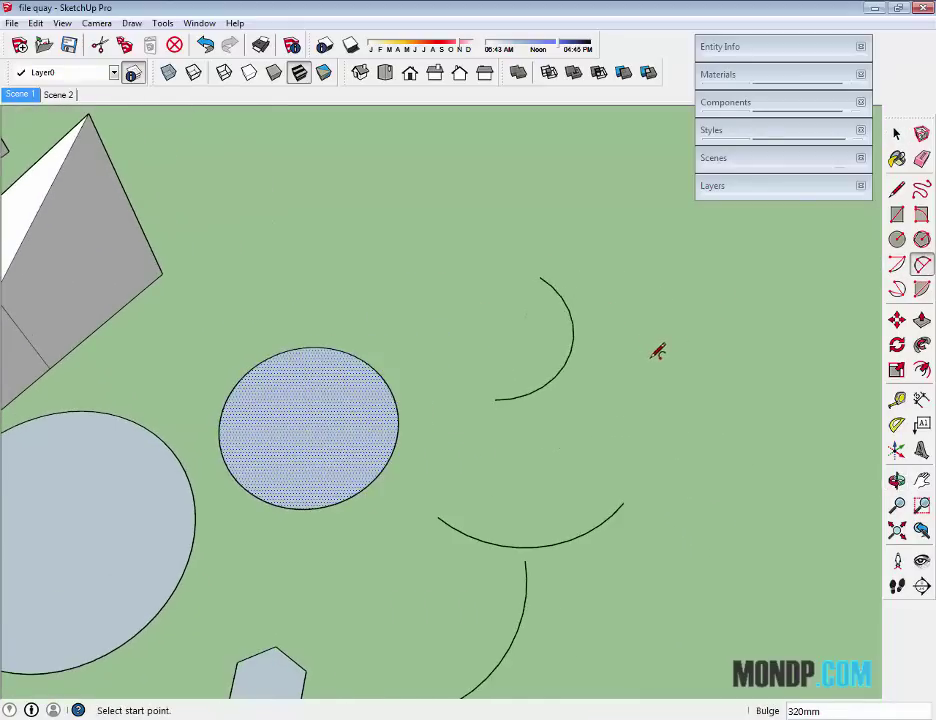
Draw a 3-point arc, then select the right-hand arc and show its Entity Info.
left_click(897, 289)
left_click(430, 246)
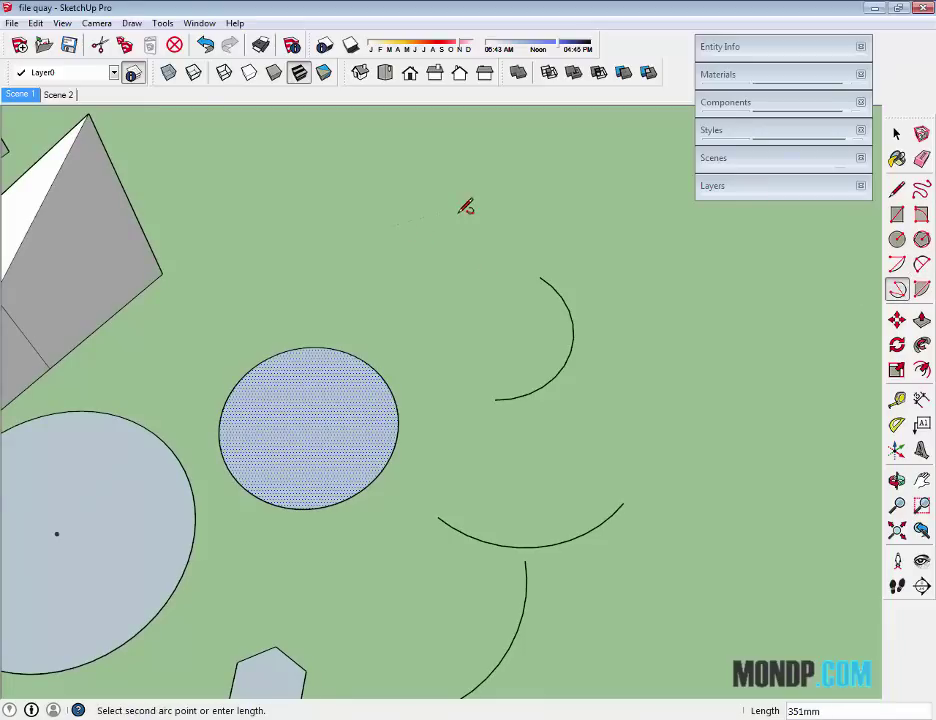
left_click(463, 214)
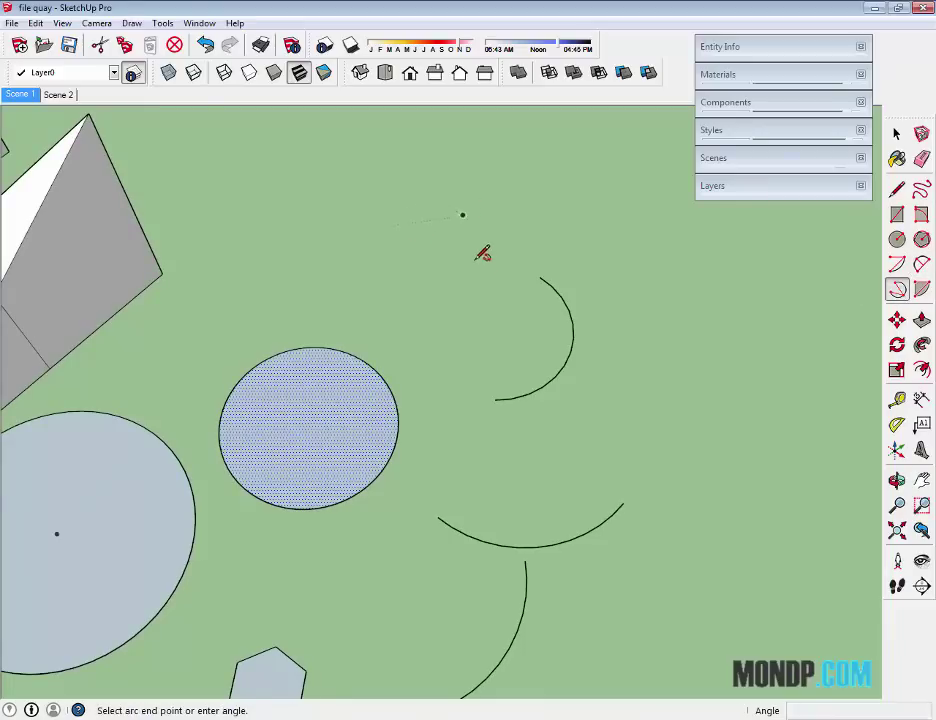
left_click(389, 275)
key("space")
mouse_move(420, 274)
middle_mouse_down()
mouse_move(549, 299)
mouse_move(541, 303)
middle_mouse_up()
left_click(545, 291)
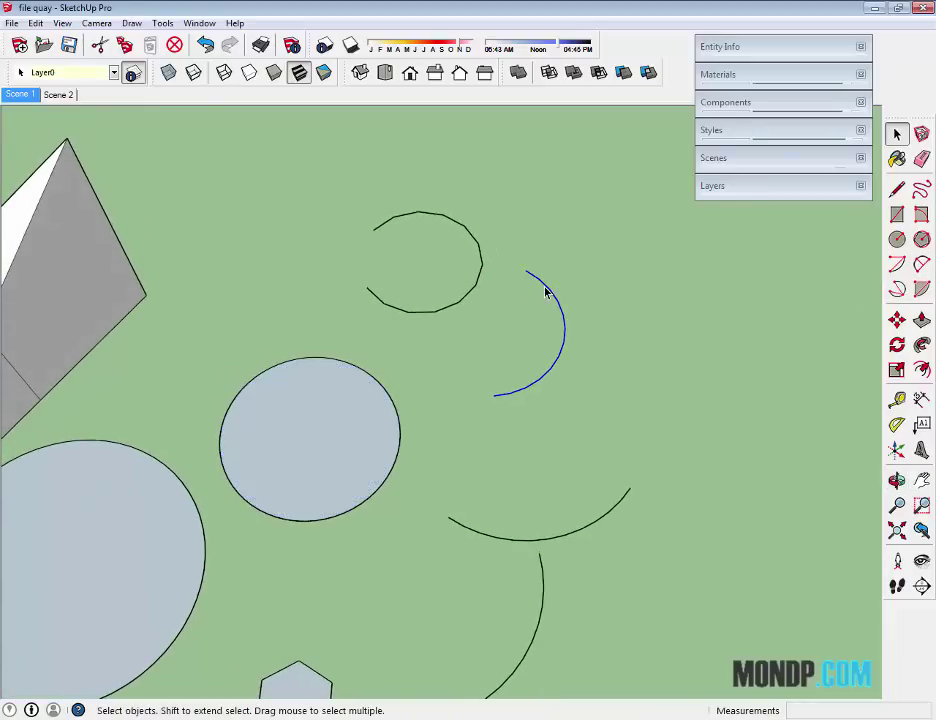
left_click(750, 48)
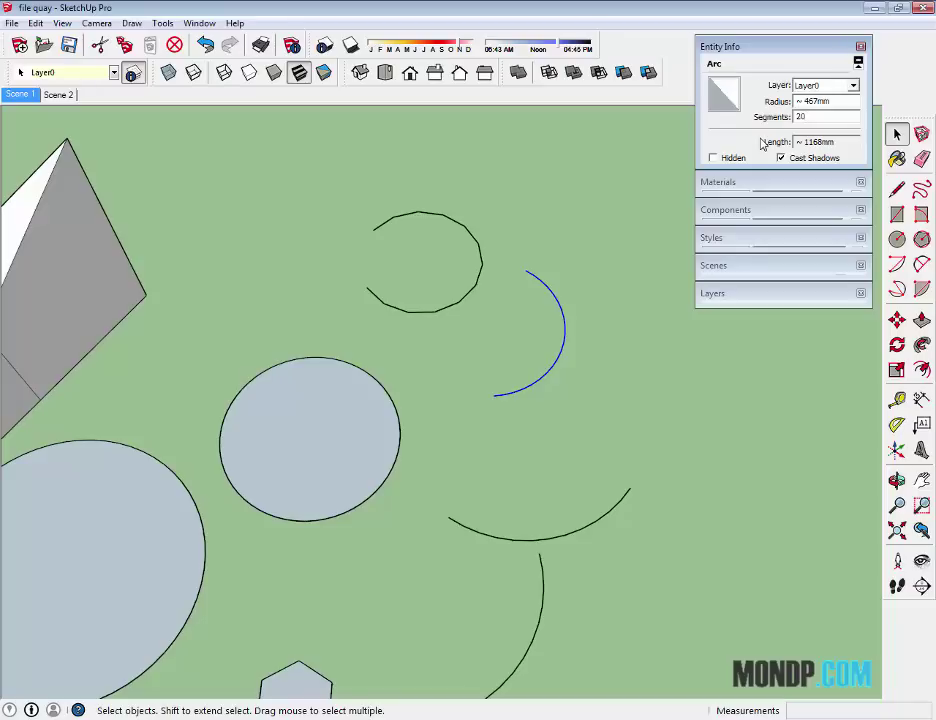
Set the top arc to 30 segments in Entity Info.
left_click(472, 236)
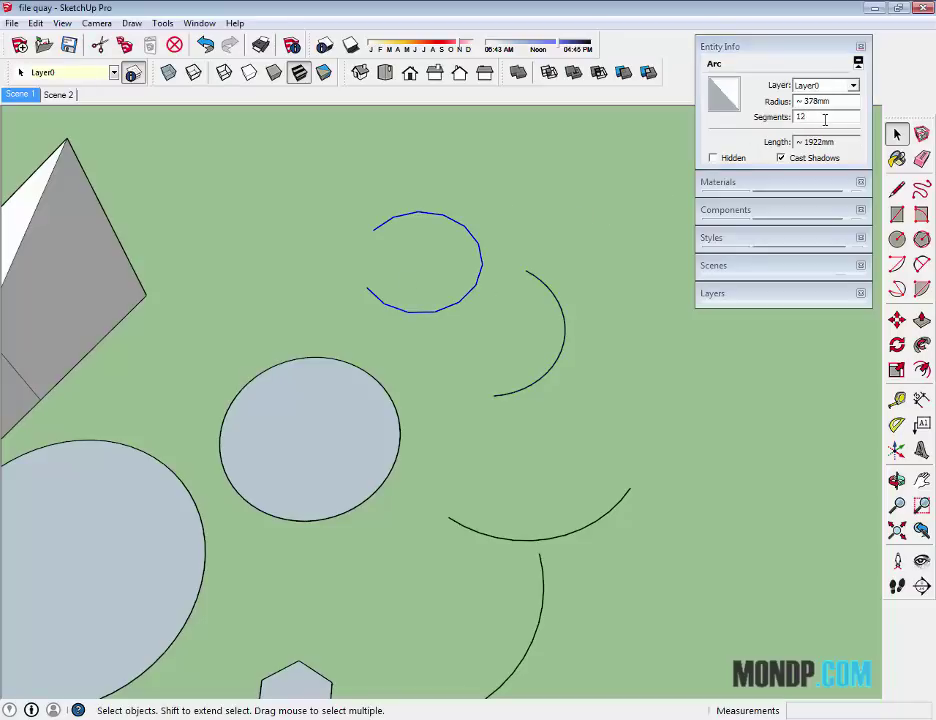
left_click_drag(825, 119, 755, 129)
type("0")
key("Return")
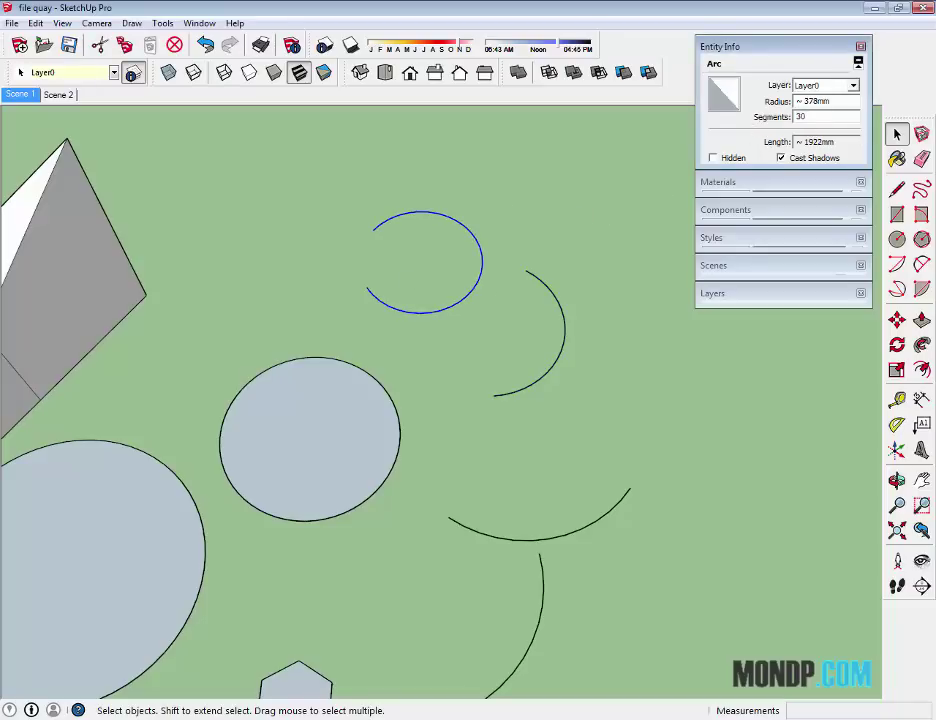
left_click(591, 381)
middle_click_drag(591, 381, 350, 294)
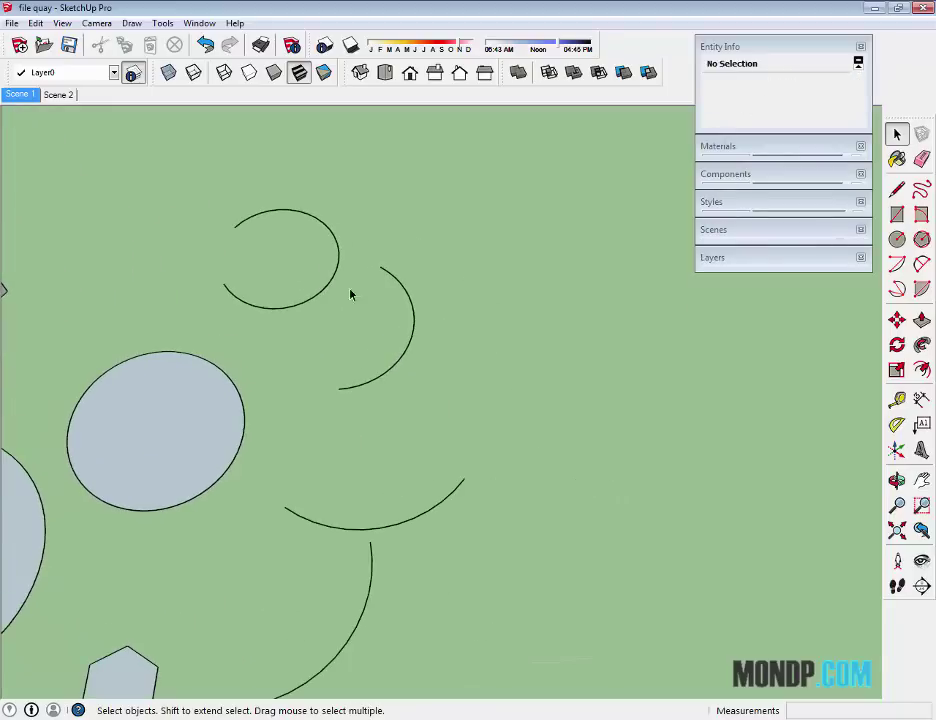
mouse_move(426, 393)
middle_mouse_down()
mouse_move(497, 334)
mouse_move(585, 376)
mouse_move(539, 336)
mouse_move(351, 411)
mouse_move(566, 376)
mouse_move(583, 345)
mouse_move(593, 365)
mouse_move(651, 381)
mouse_move(487, 366)
middle_mouse_up()
Crossing-select all four arcs and delete them.
left_click_drag(555, 215, 393, 539)
mouse_move(393, 539)
middle_mouse_down()
mouse_move(529, 359)
mouse_move(410, 533)
middle_mouse_up()
middle_click_drag(387, 449, 565, 436)
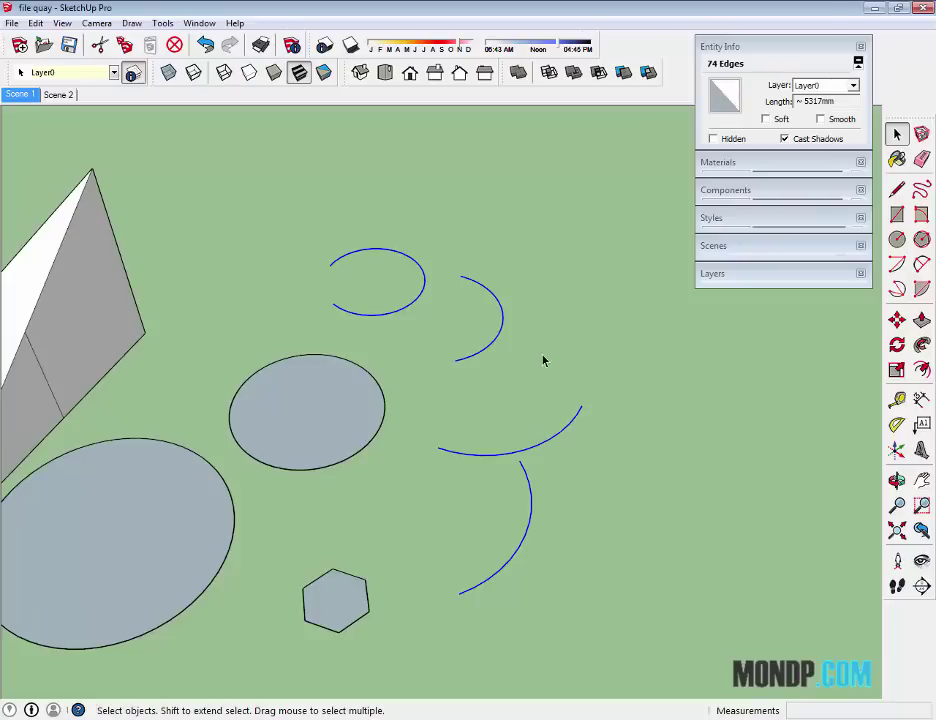
key("Delete")
mouse_move(282, 436)
middle_mouse_down()
mouse_move(282, 445)
mouse_move(428, 388)
middle_mouse_up()
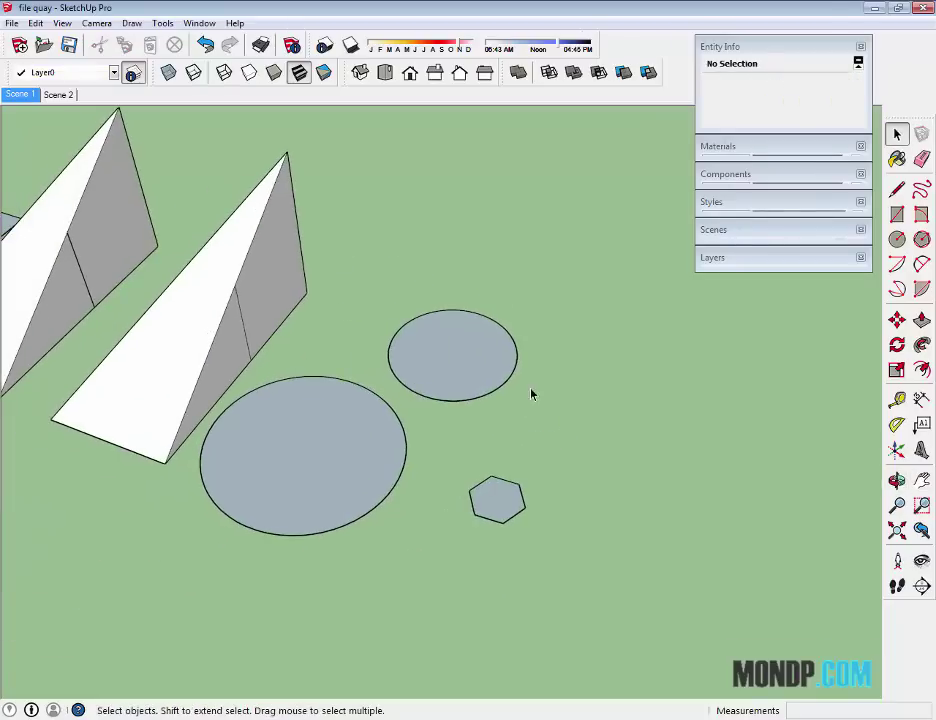
Draw a first pie face with the Pie tool beside the circles and hexagon.
left_click(921, 289)
left_click(586, 362)
left_click(825, 421)
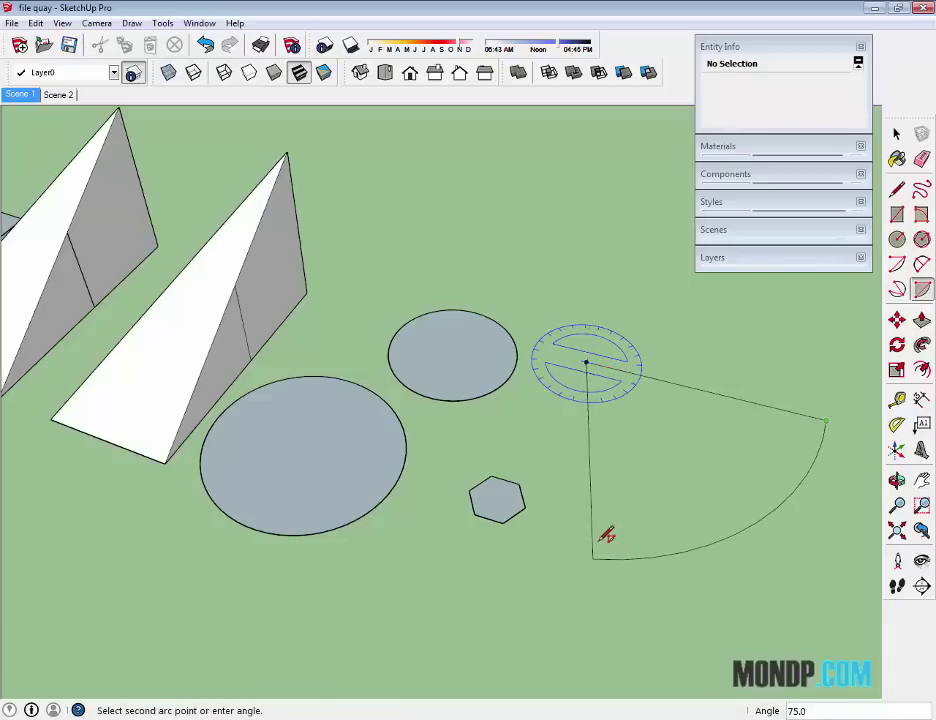
left_click(606, 535)
middle_click_drag(711, 527, 409, 260)
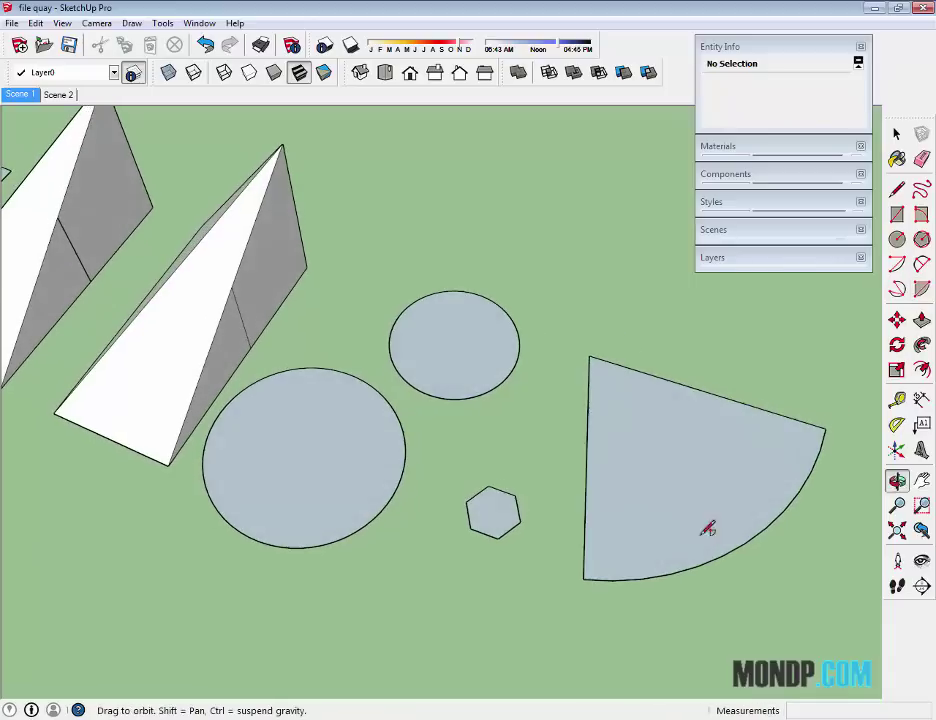
Draw a second pie face next to the first one.
left_click(409, 260)
left_click(630, 333)
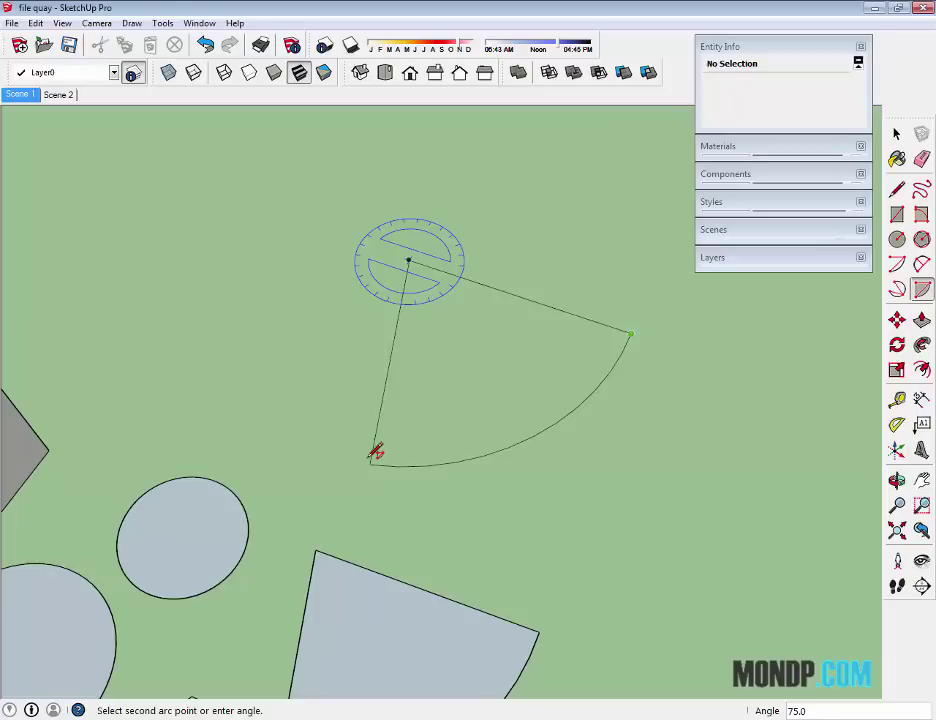
left_click(375, 452)
mouse_move(375, 452)
middle_mouse_down()
mouse_move(602, 378)
mouse_move(669, 443)
mouse_move(455, 370)
middle_mouse_up()
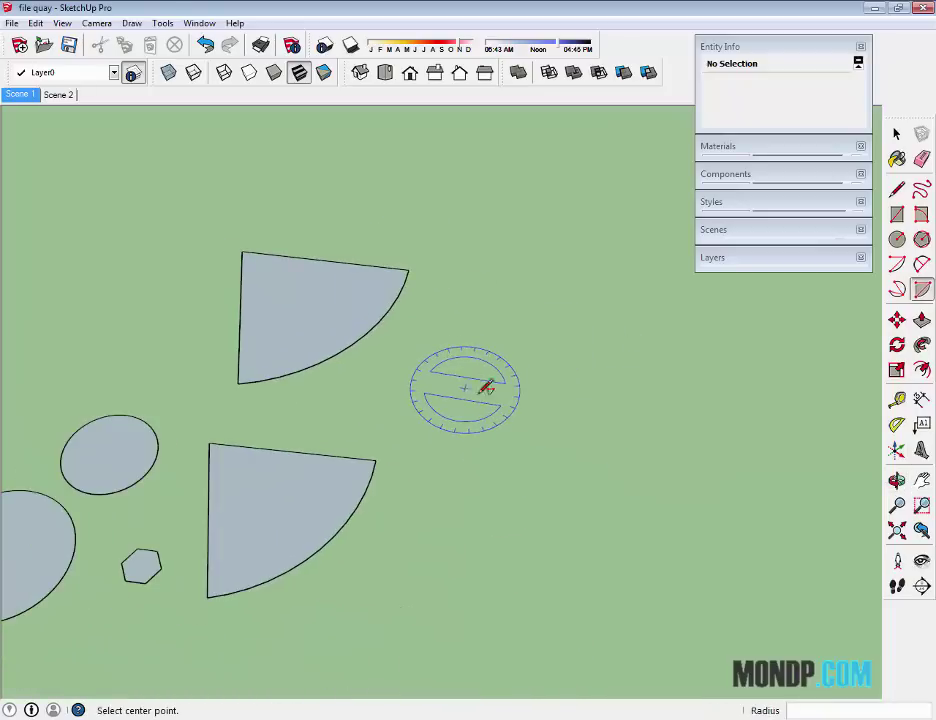
Draw a small pie wedge with a 500mm radius and a 45° angle.
left_click(466, 389)
key("Escape")
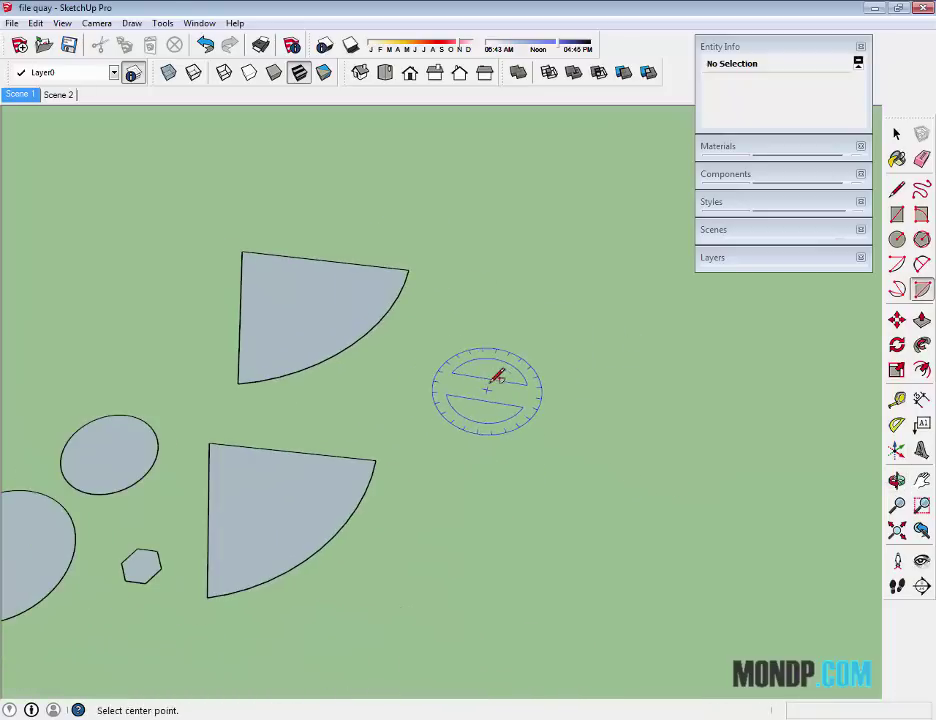
left_click(485, 374)
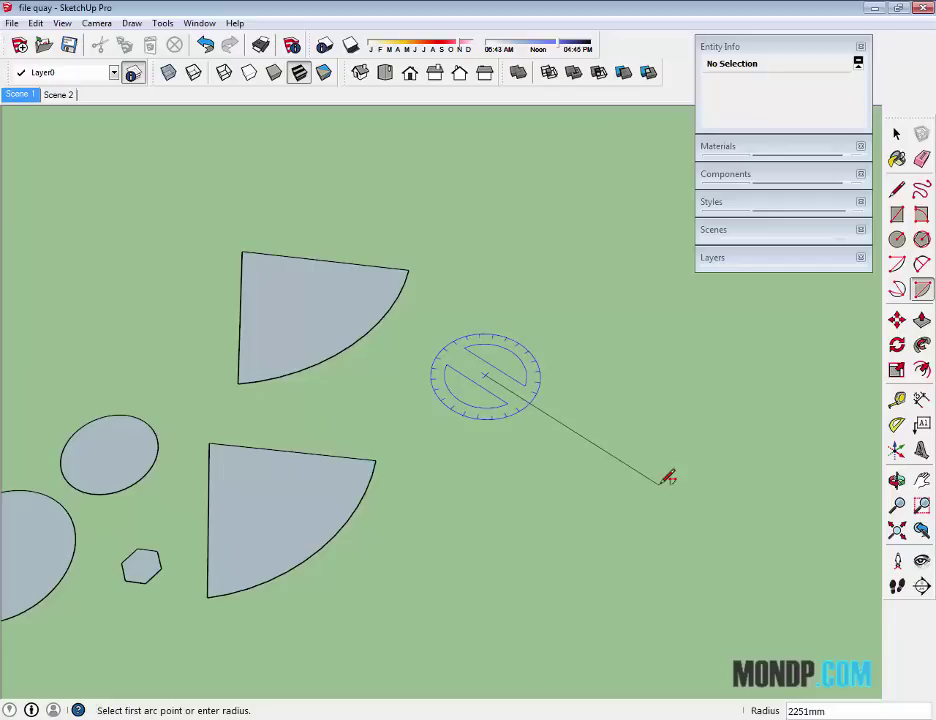
key("Return")
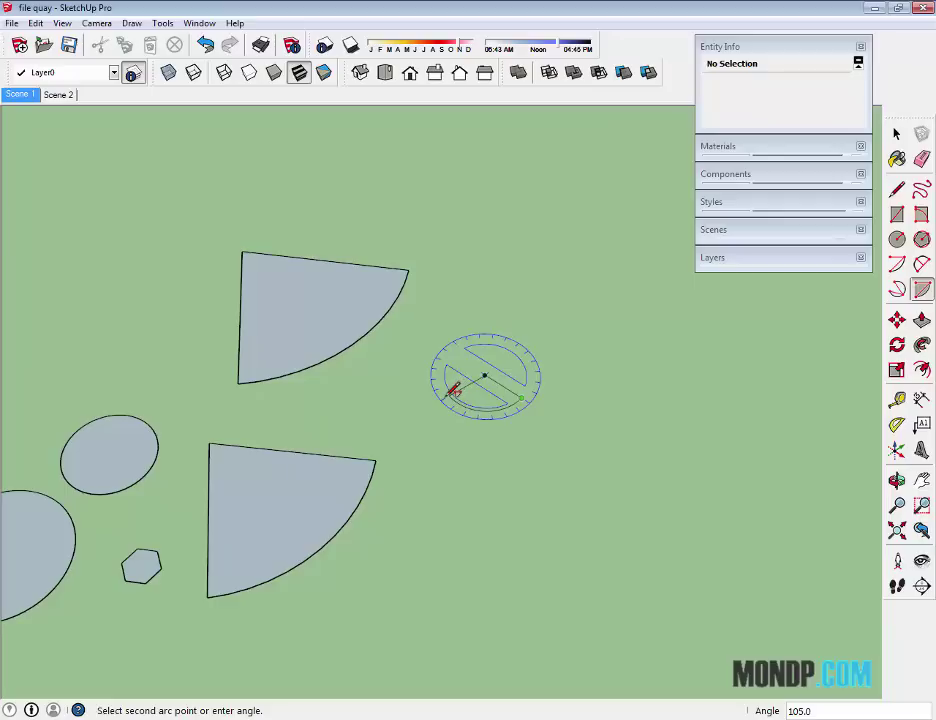
type("45")
key("Return")
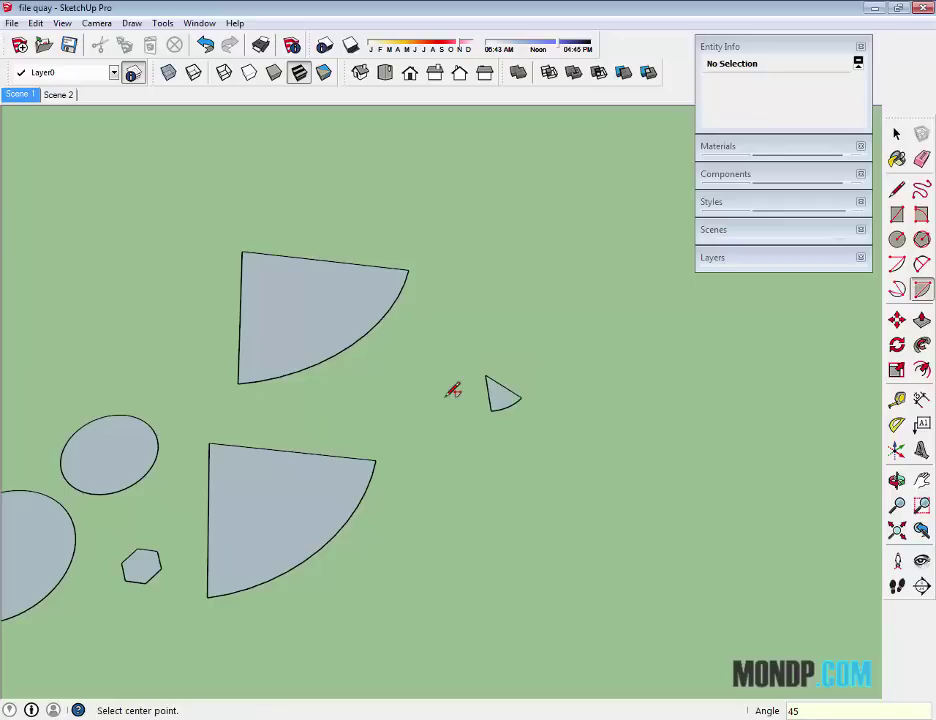
Zoom in and inspect the wedge's straight edge and arc to verify its size.
scroll(510, 390, "up", 2)
key("space")
scroll(481, 372, "up", 2)
scroll(481, 372, "up", 1)
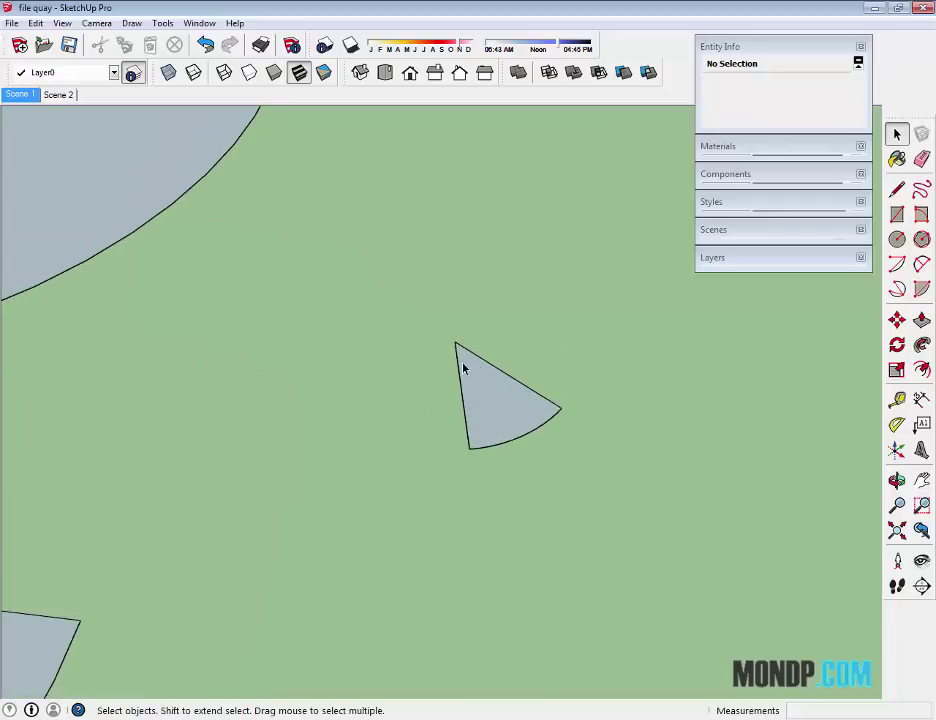
key("o")
scroll(530, 430, "up", 1)
key("space")
scroll(545, 385, "up", 1)
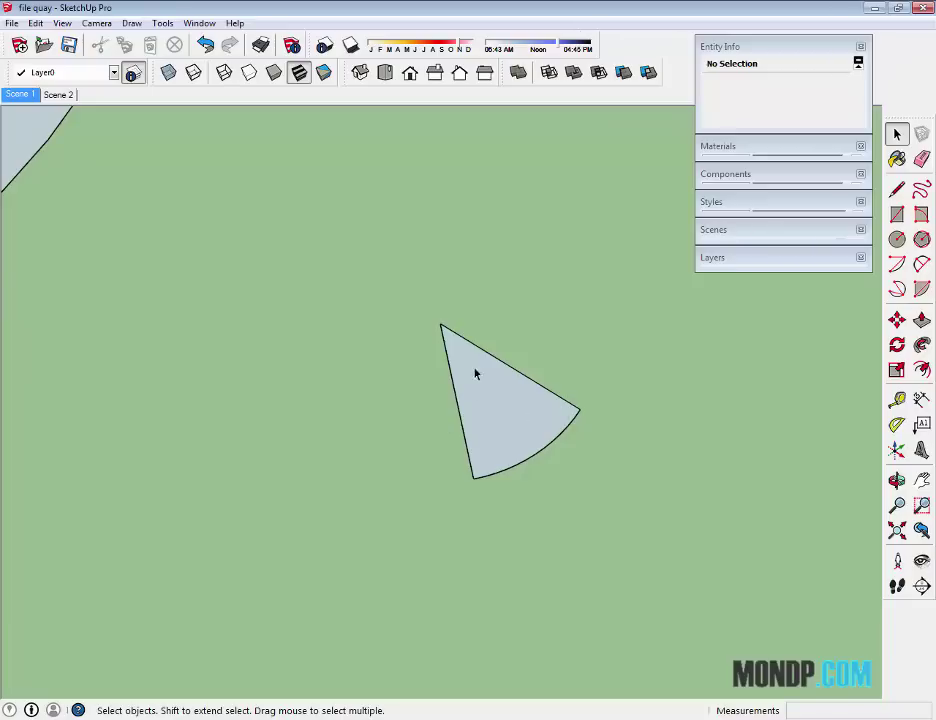
scroll(545, 396, "down", 1)
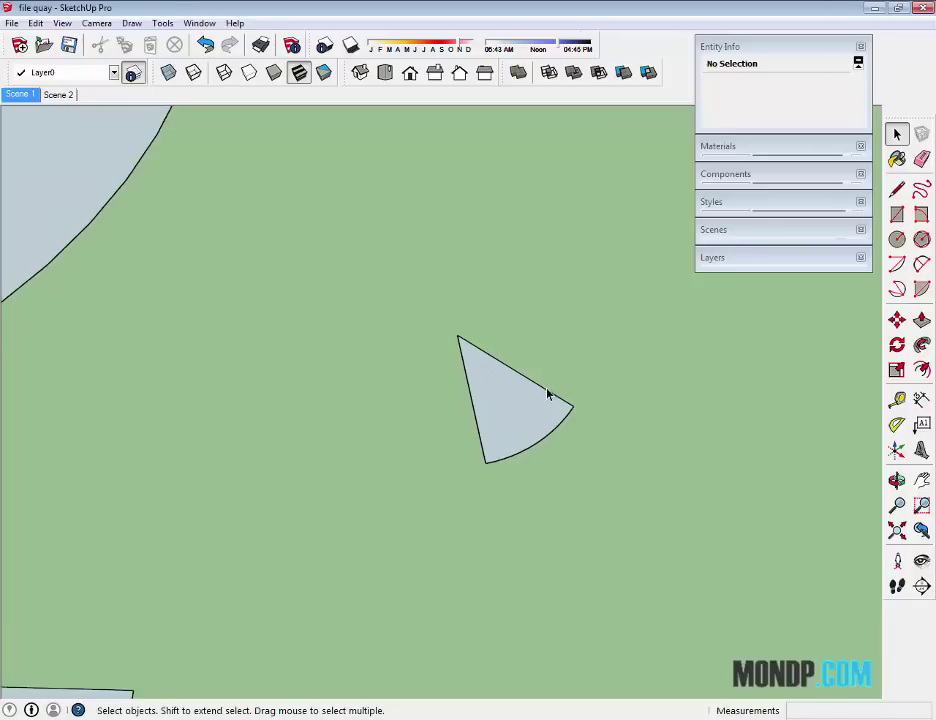
left_click(547, 392)
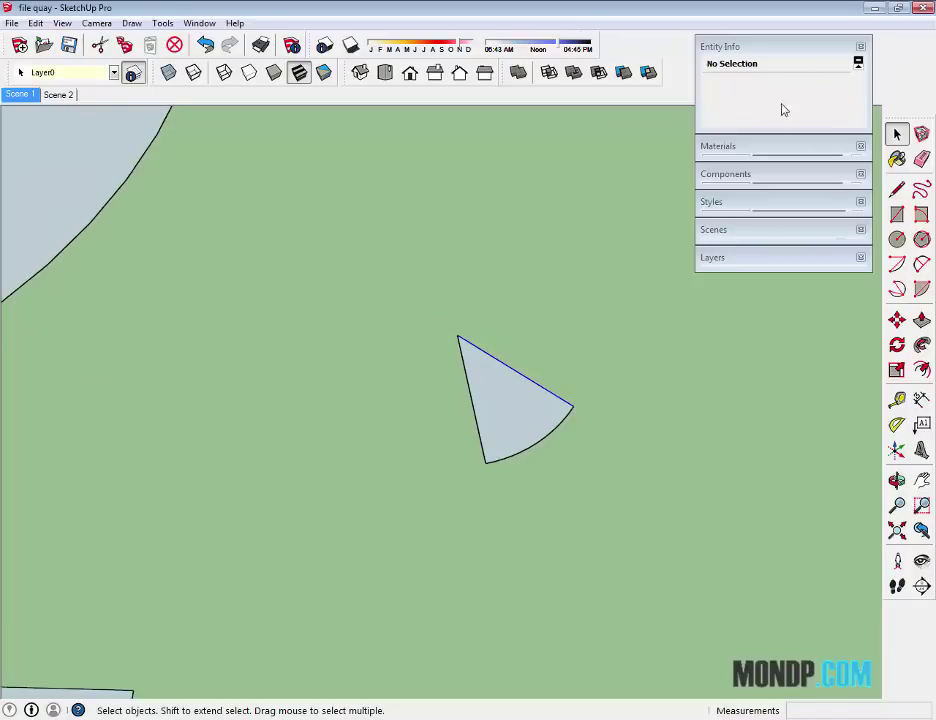
left_click(554, 433)
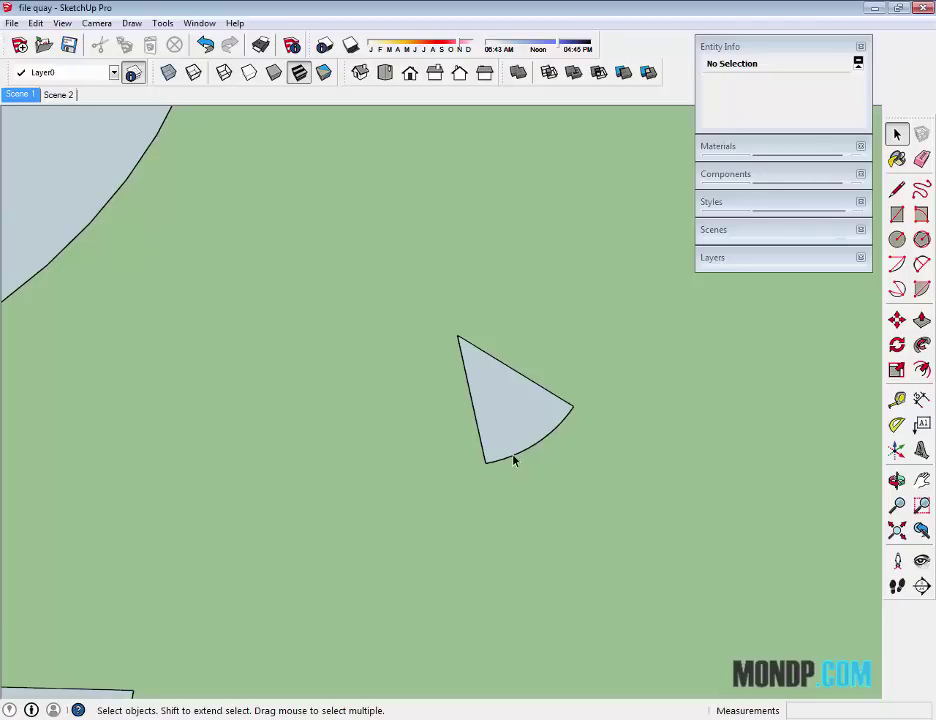
left_click(514, 459)
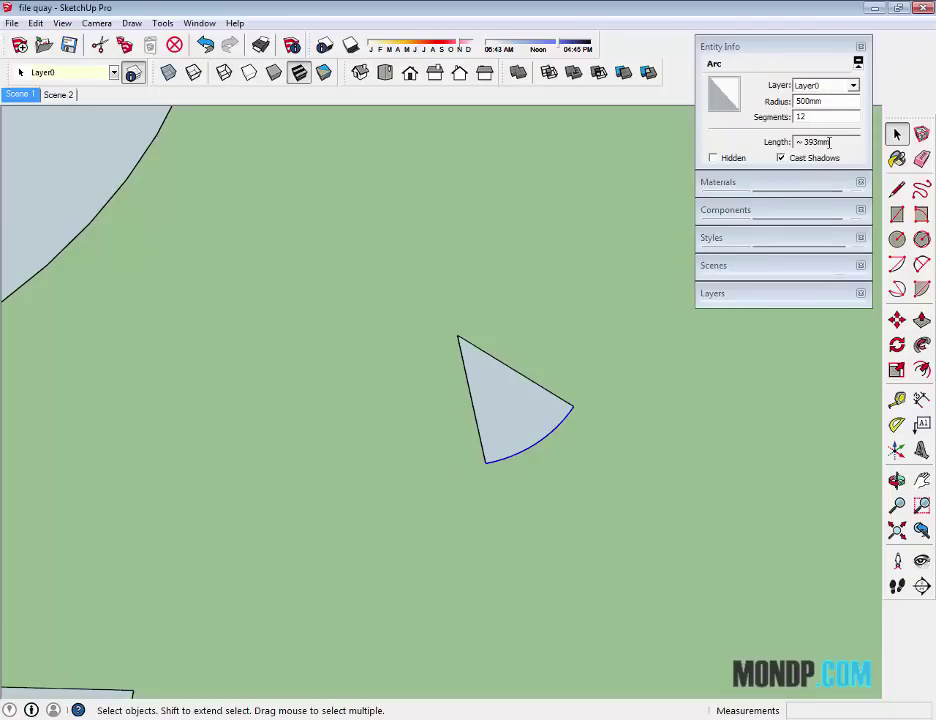
left_click(537, 343)
Box-select the whole small 45° wedge.
scroll(522, 351, "down", 2)
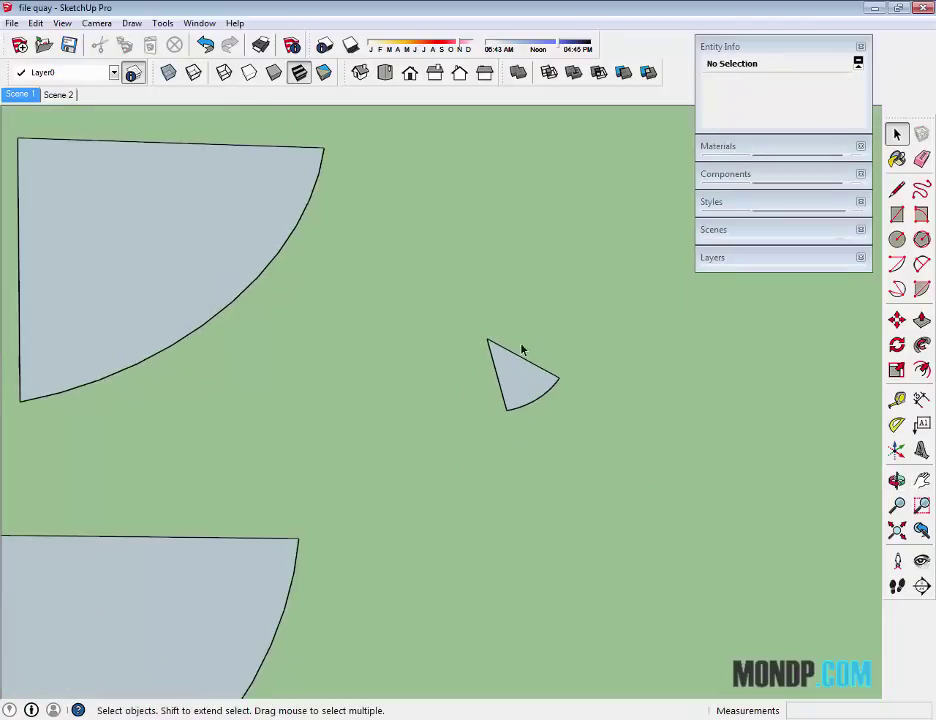
left_click_drag(642, 334, 405, 489)
scroll(495, 439, "down", 3)
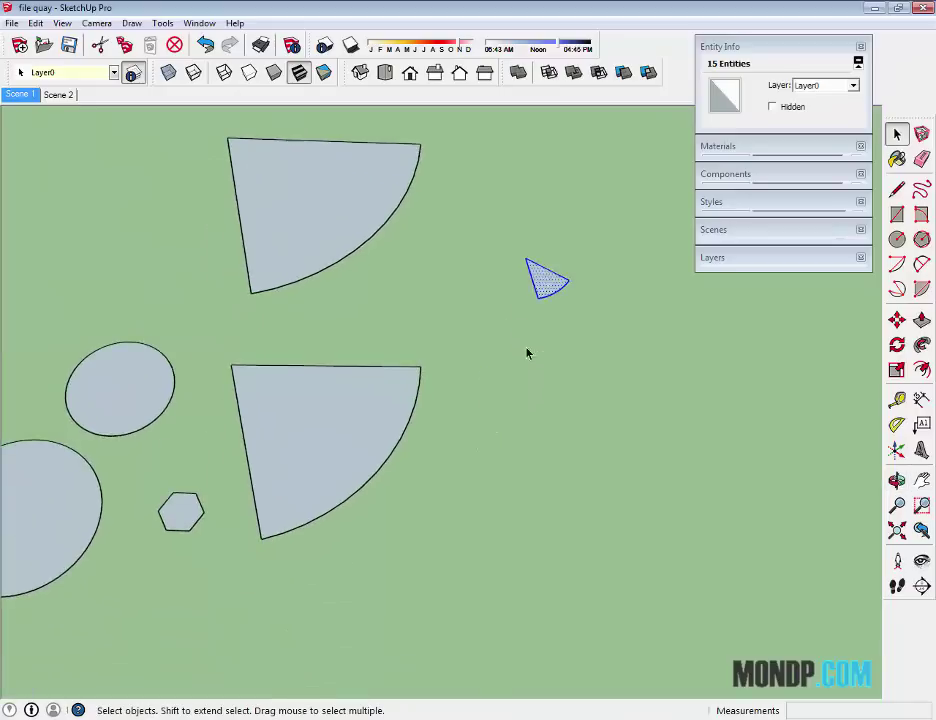
scroll(529, 351, "down", 2)
scroll(593, 327, "down", 3)
middle_click_drag(593, 327, 693, 308)
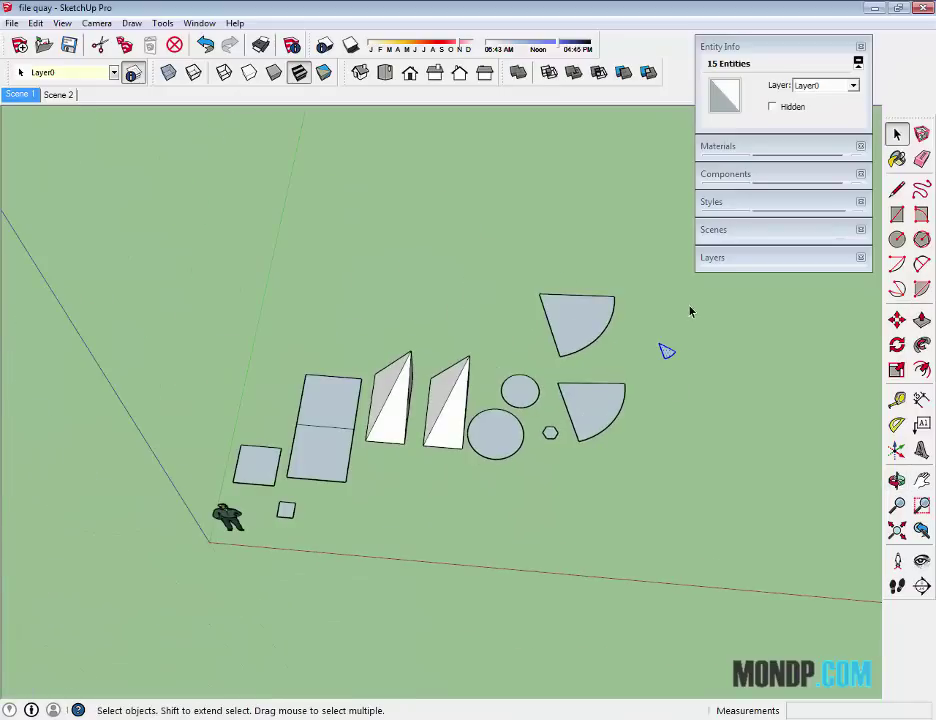
scroll(570, 377, "up", 2)
middle_click_drag(710, 417, 555, 392, "shift")
left_click_drag(396, 507, 396, 505)
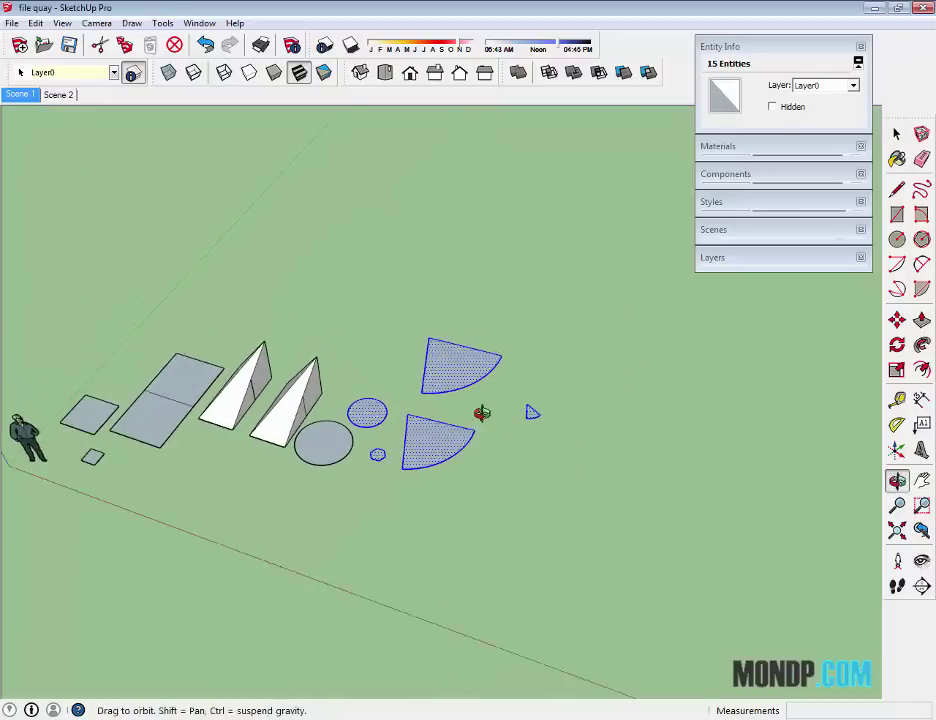
middle_click_drag(396, 505, 593, 327)
left_click(606, 340)
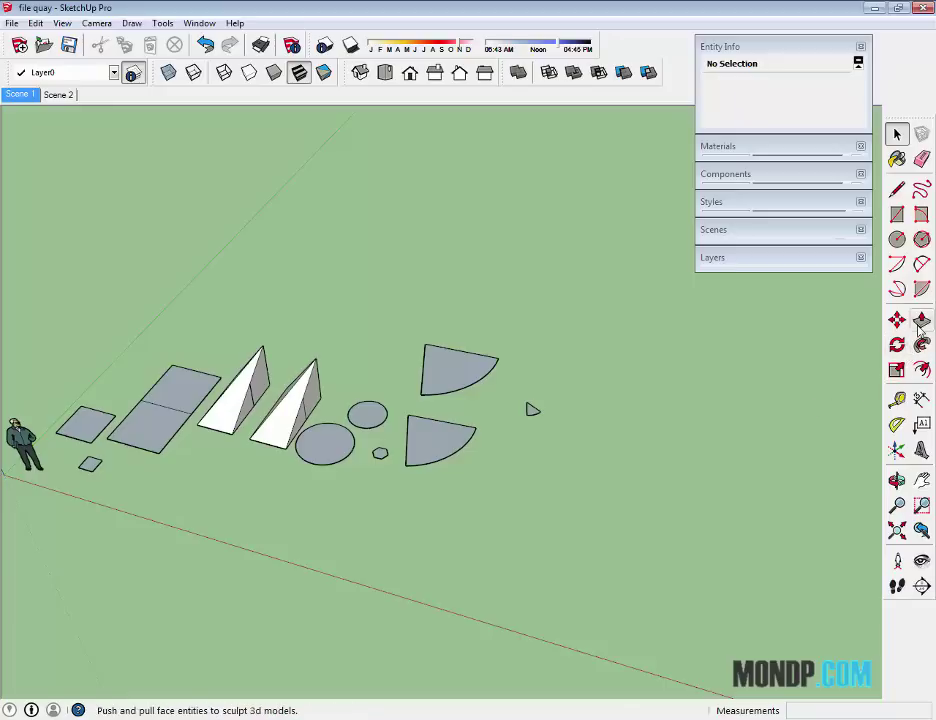
mouse_move(753, 446)
middle_mouse_down()
mouse_move(470, 428)
mouse_move(517, 435)
middle_mouse_up()
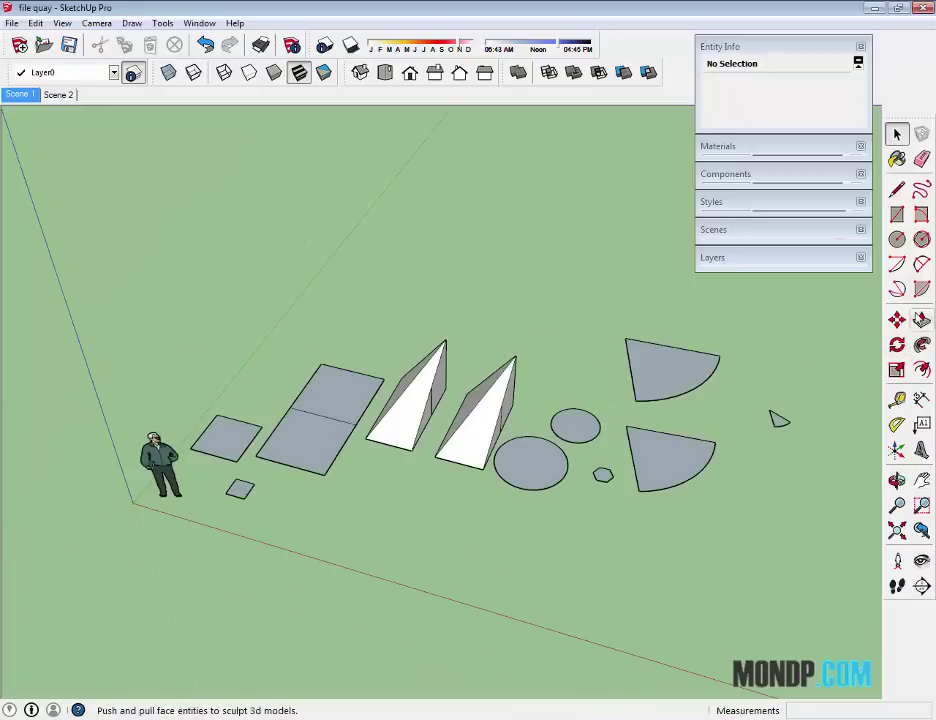
middle_click_drag(773, 367, 430, 480)
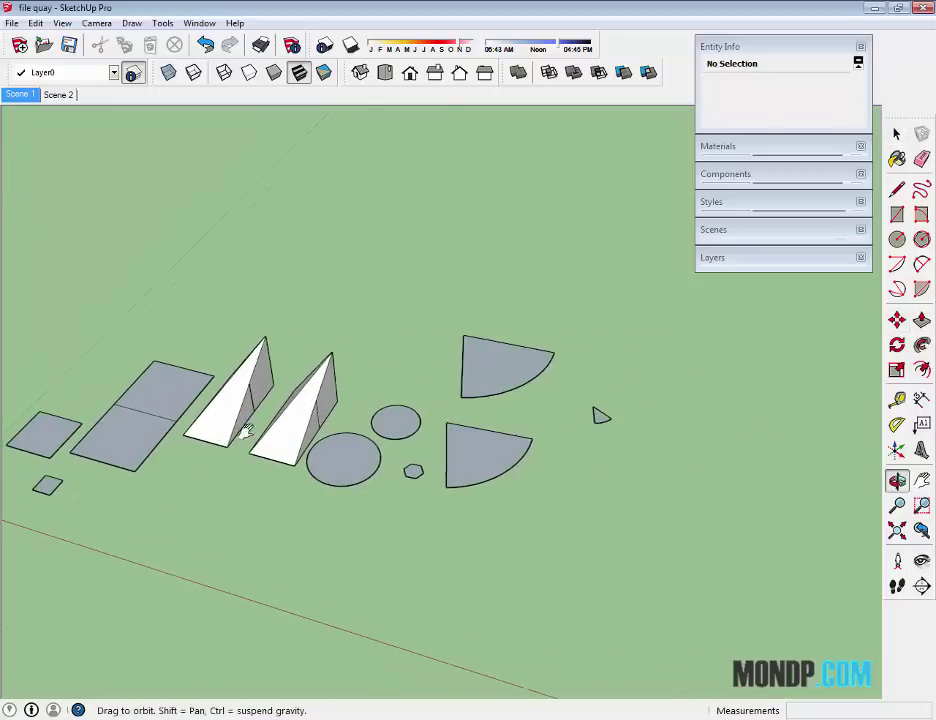
scroll(428, 484, "up", 2)
Move the lower quarter-circle pie face to the lower right, clear of the upper pie.
left_click(470, 459)
key("m")
left_click(536, 509)
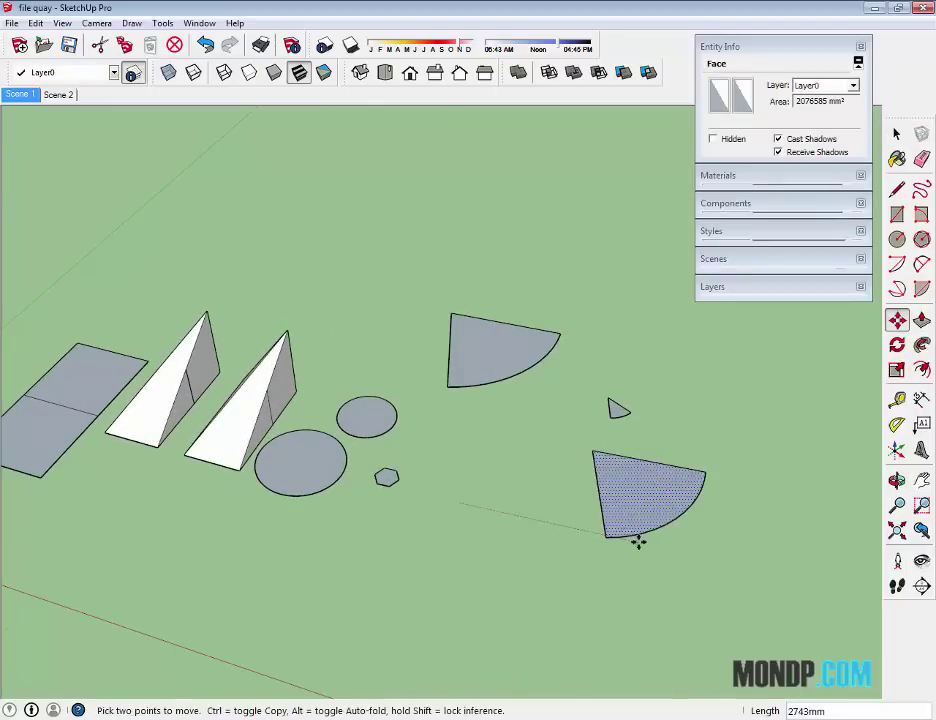
key("Escape")
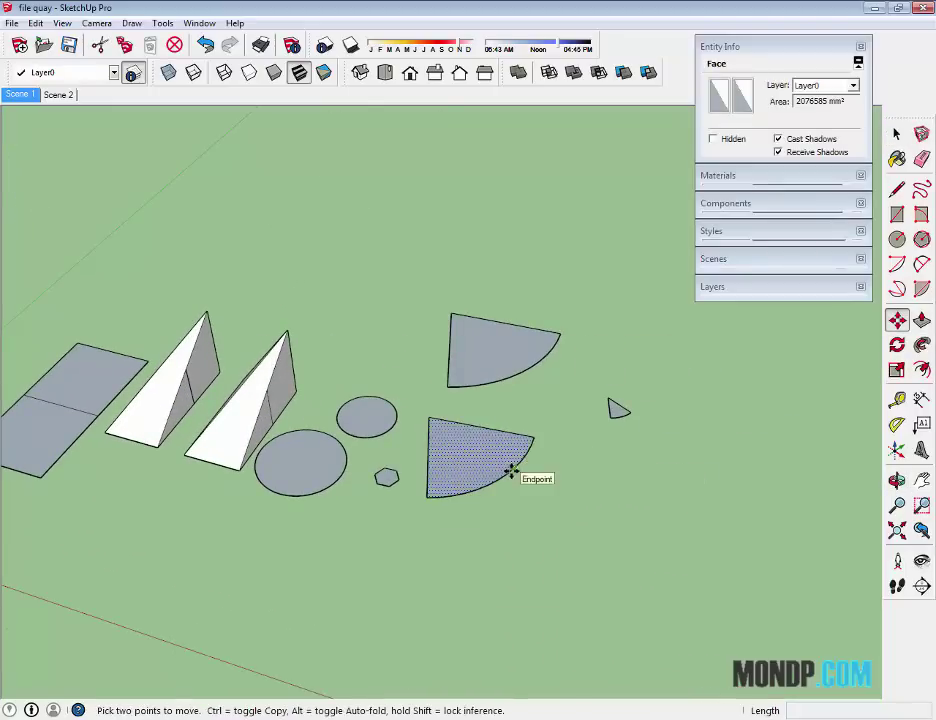
scroll(511, 472, "up", 2)
key("space")
key("m")
left_click(487, 497)
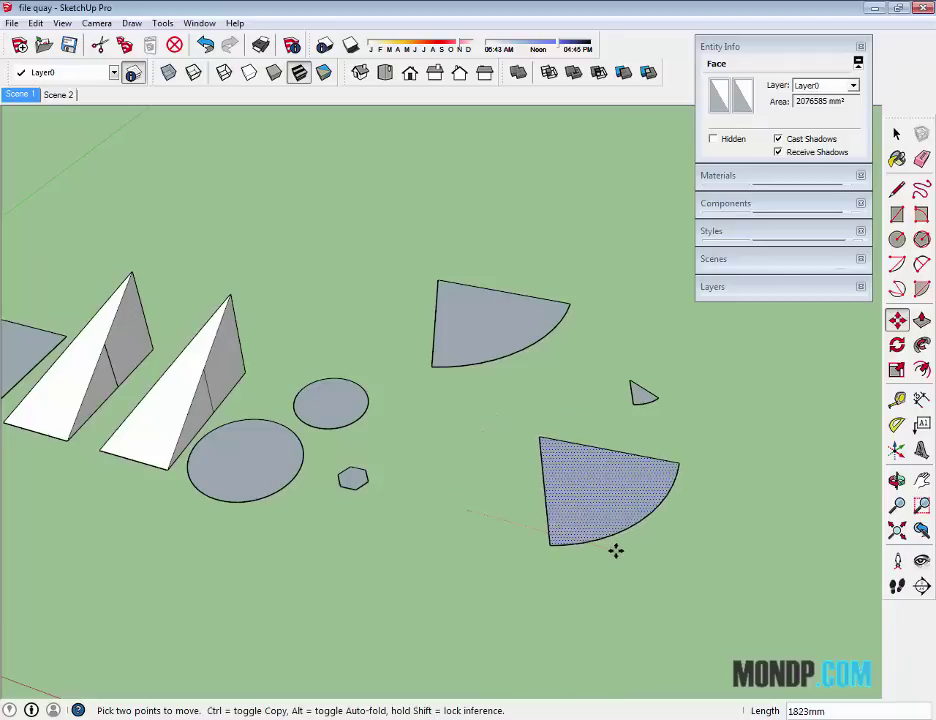
left_click(617, 550)
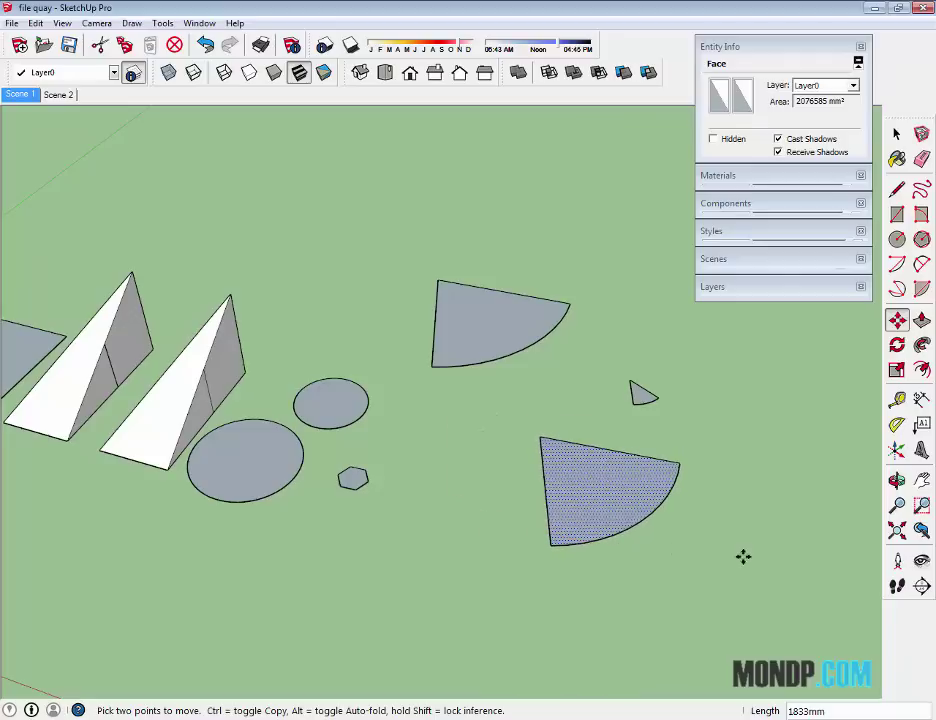
key("space")
scroll(644, 544, "up", 2)
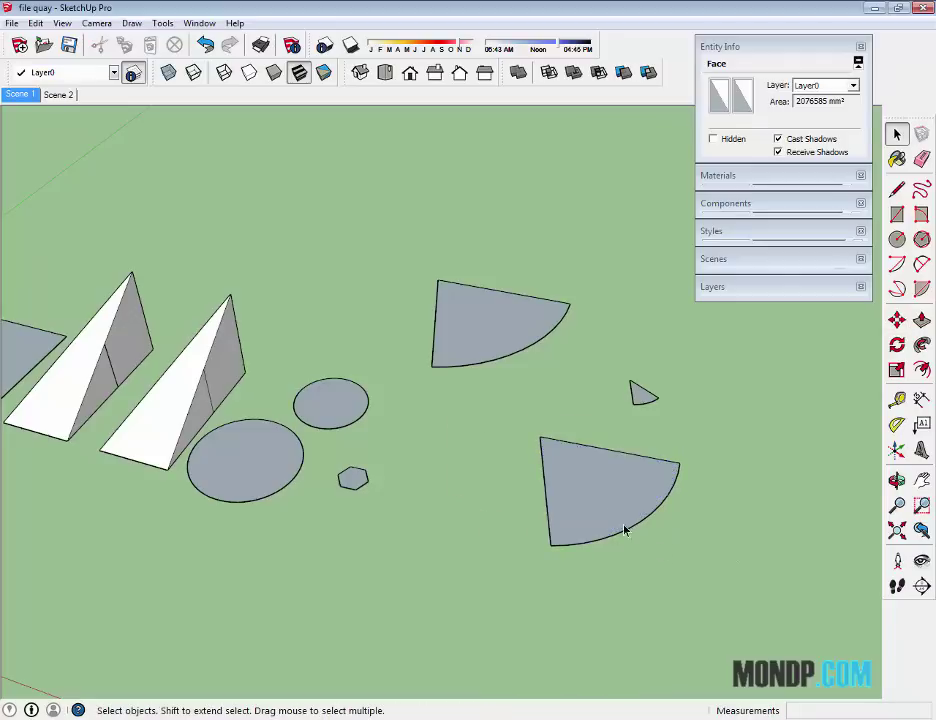
Reselect the moved pie face and try nudging it slightly further with Move.
mouse_move(617, 478)
middle_mouse_down()
mouse_move(561, 519)
mouse_move(580, 501)
middle_mouse_up()
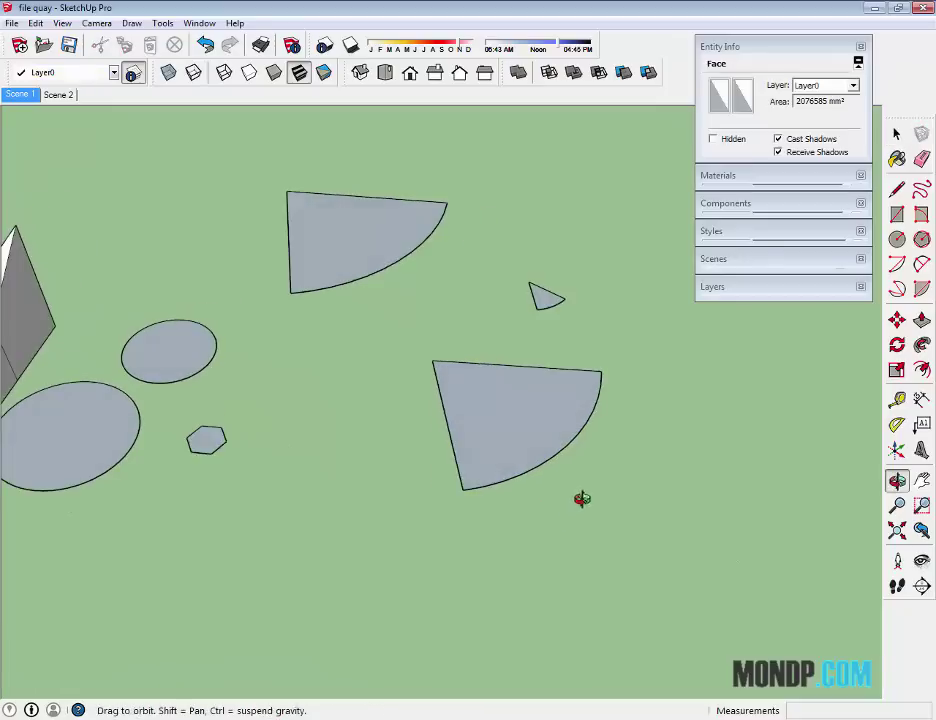
left_click(580, 501)
middle_click_drag(483, 420, 522, 420)
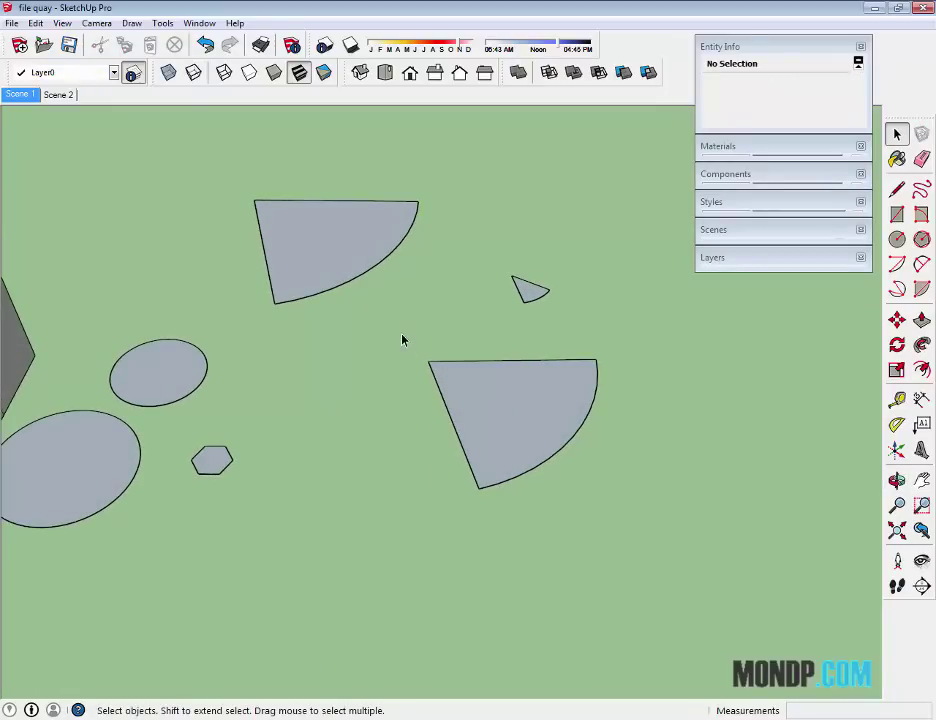
left_click_drag(402, 340, 656, 524)
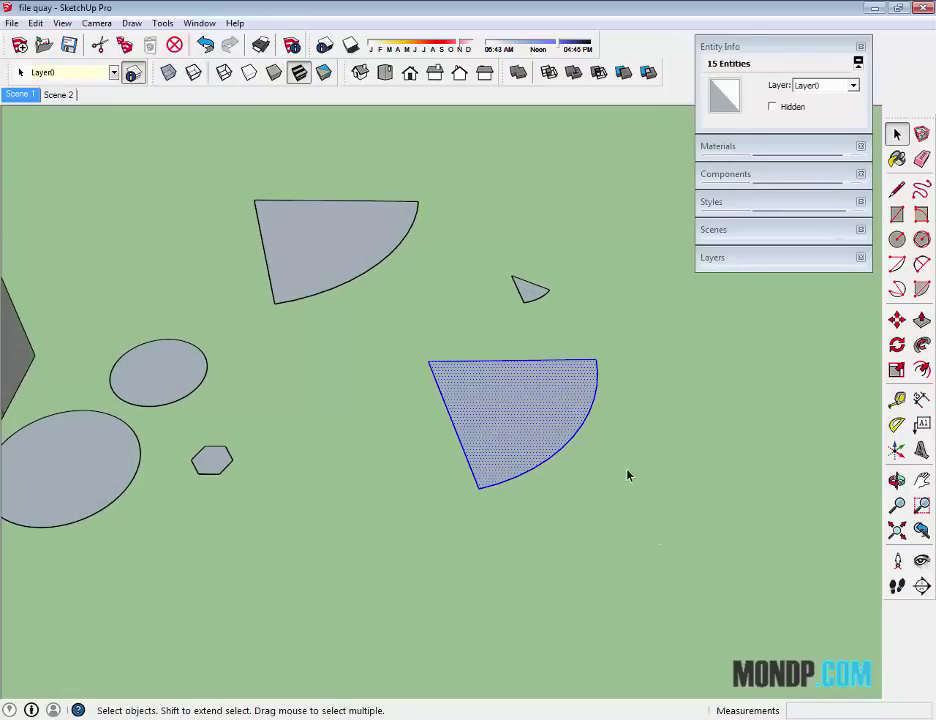
key("m")
left_click(572, 484)
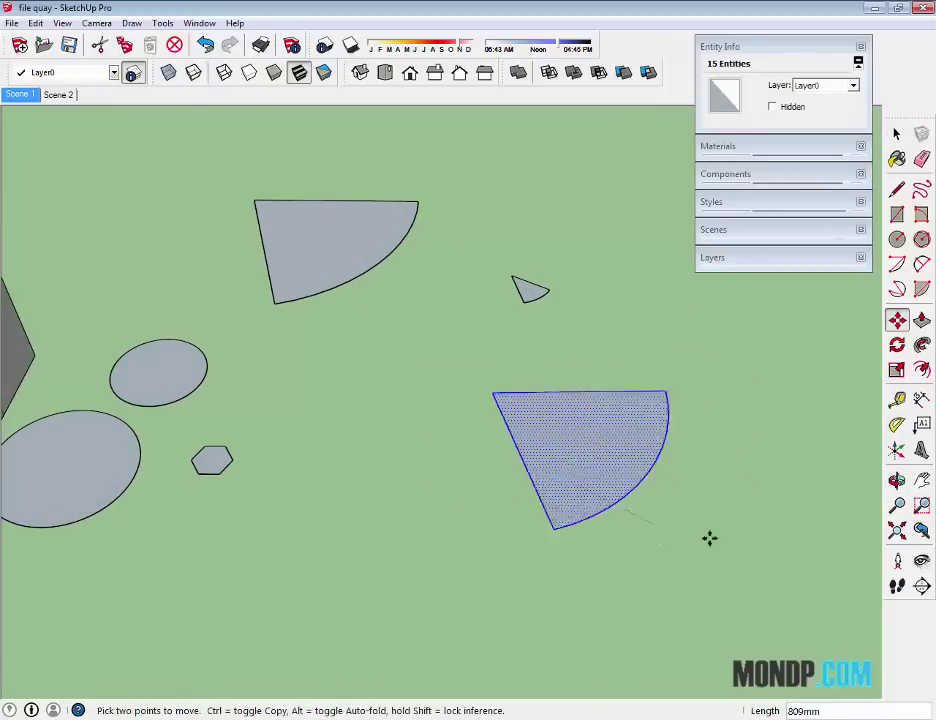
key("Escape")
key("space")
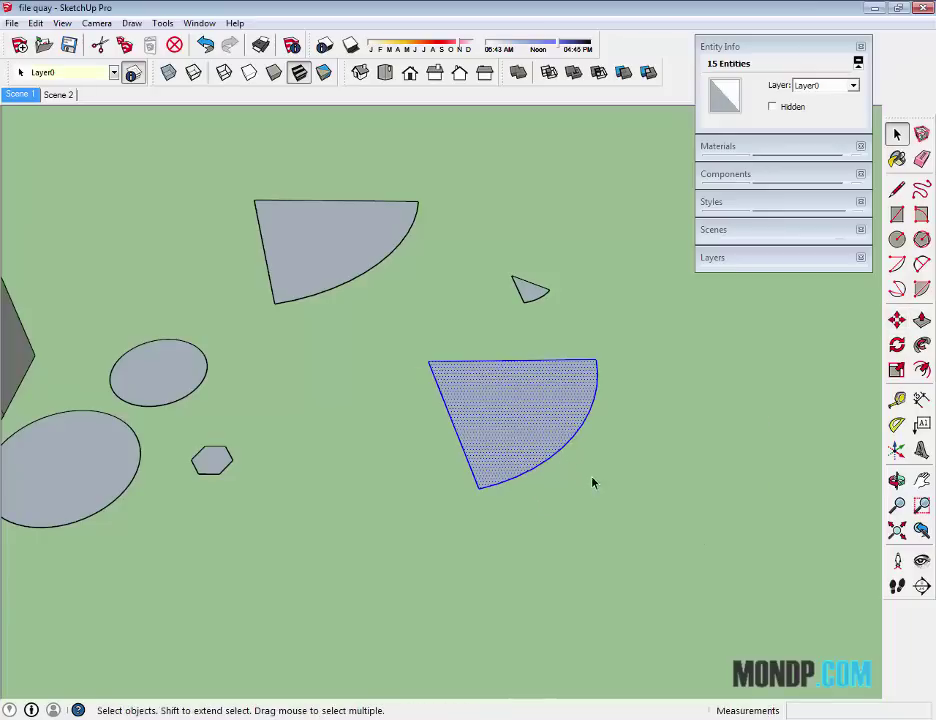
left_click(576, 464)
key("m")
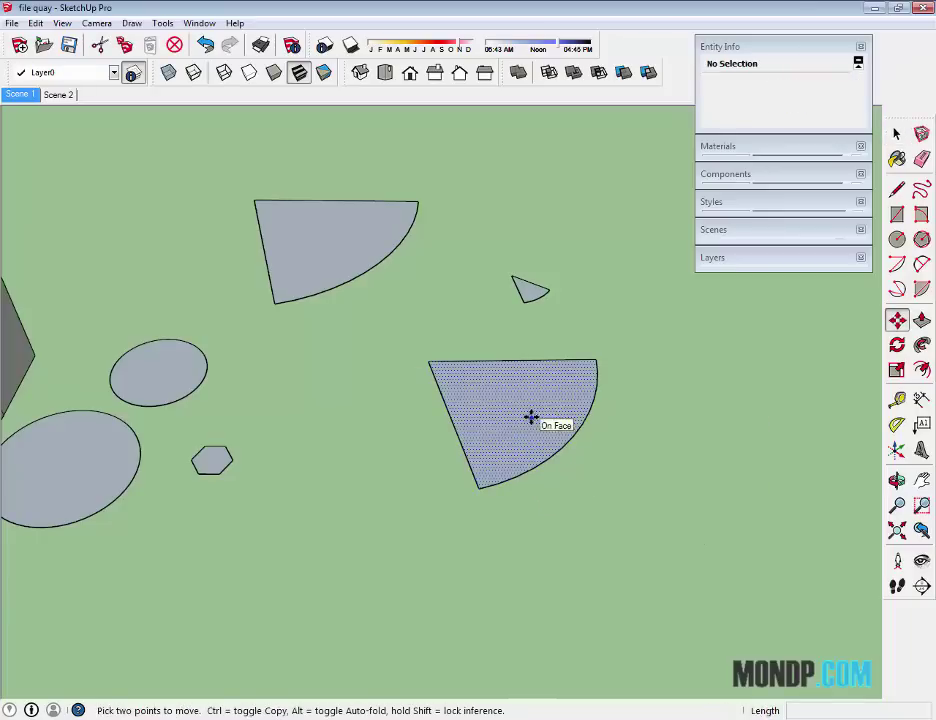
left_click(531, 417)
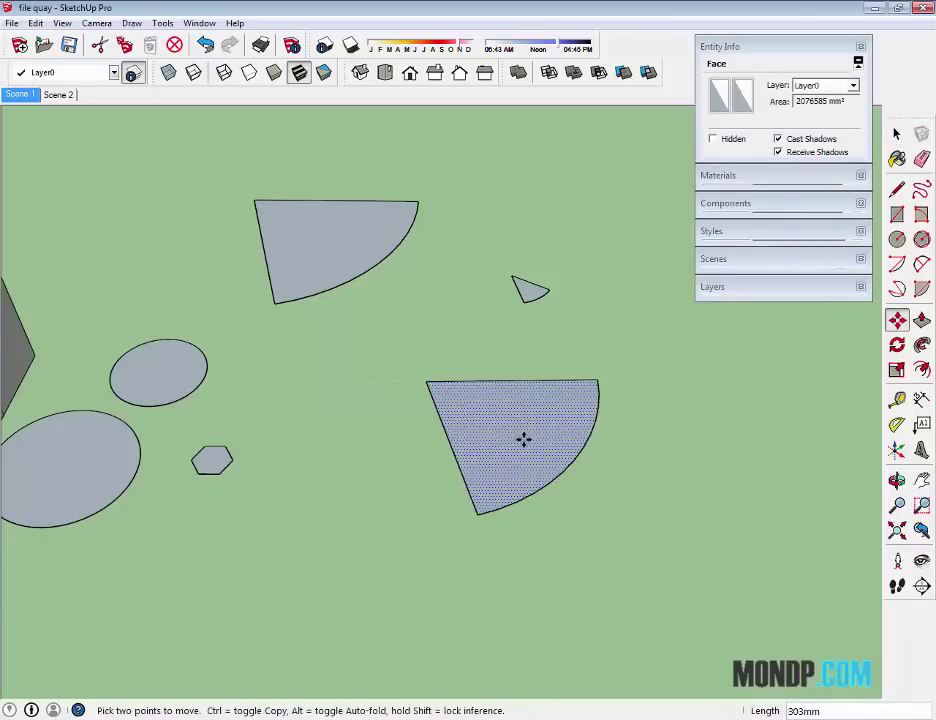
middle_click_drag(516, 409, 528, 459)
key("Escape")
key("space")
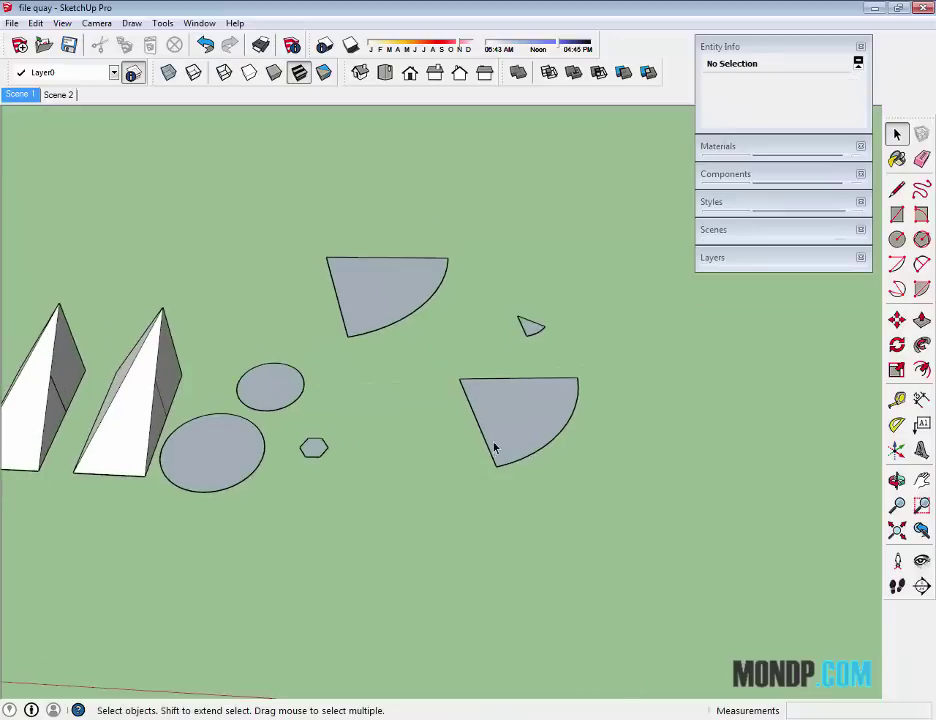
key("m")
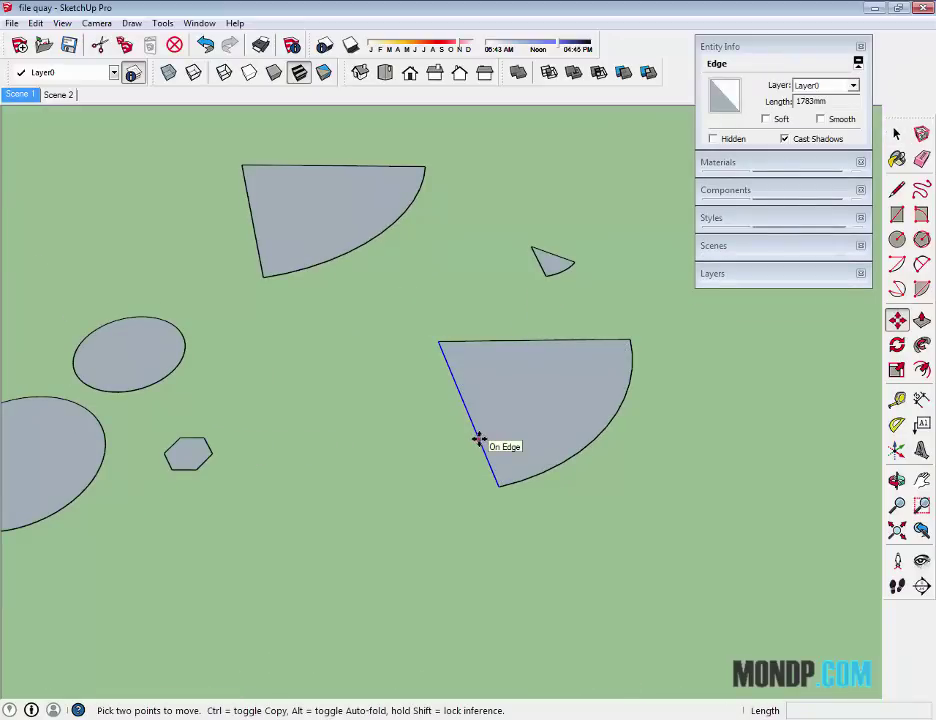
left_click(479, 440)
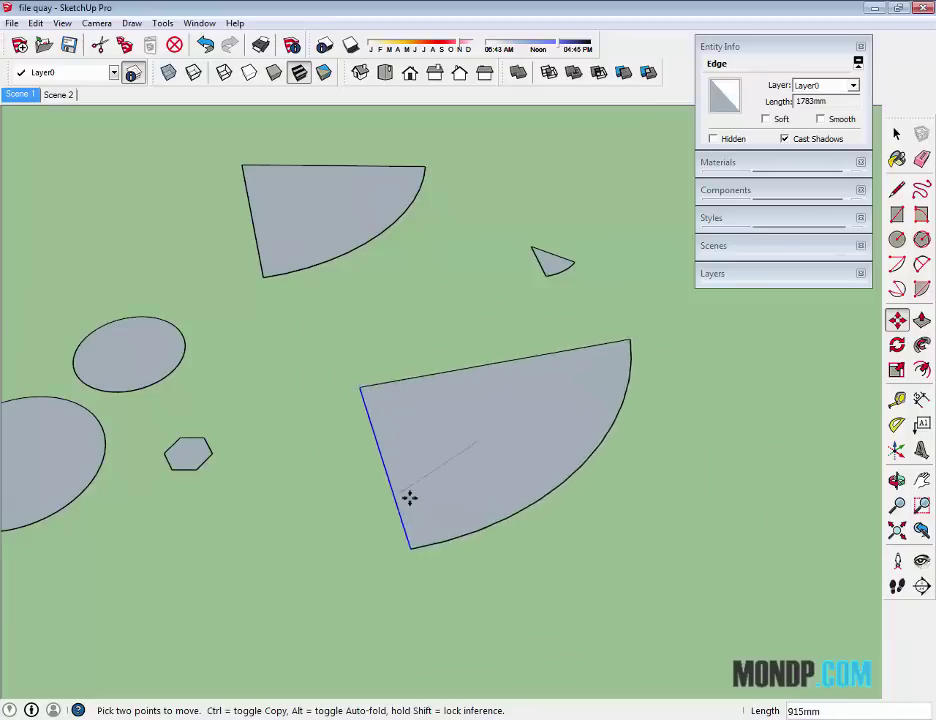
key("Escape")
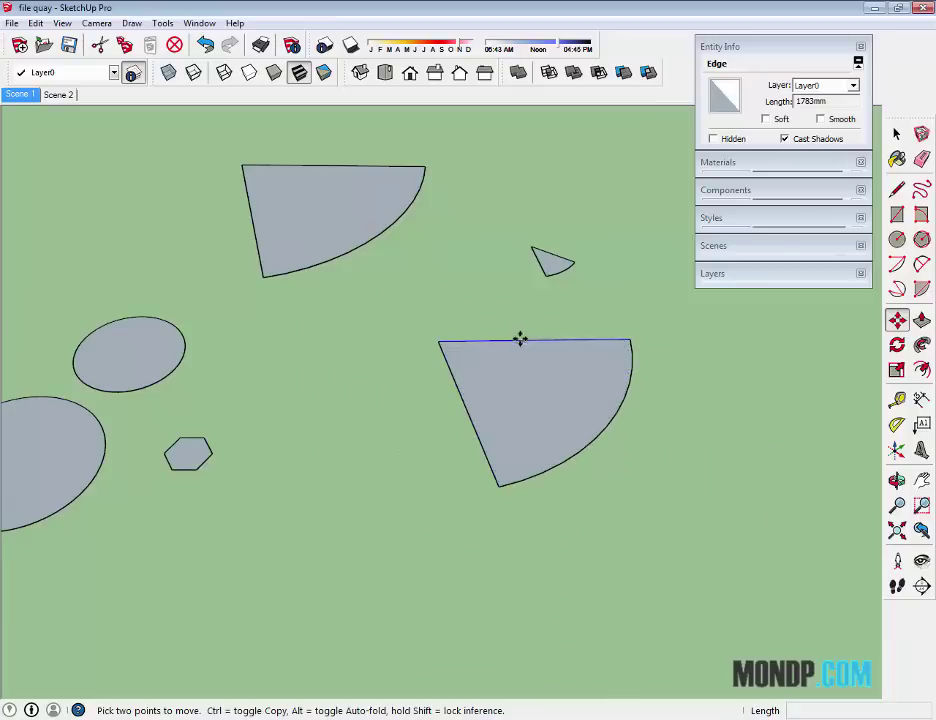
left_click(518, 340)
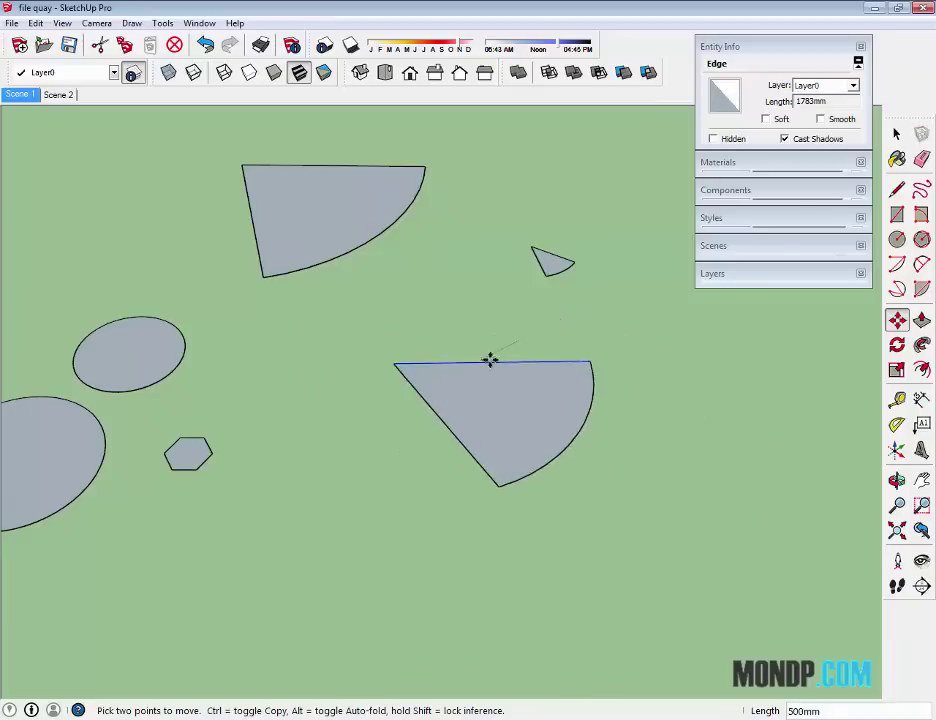
key("Escape")
left_click(604, 432)
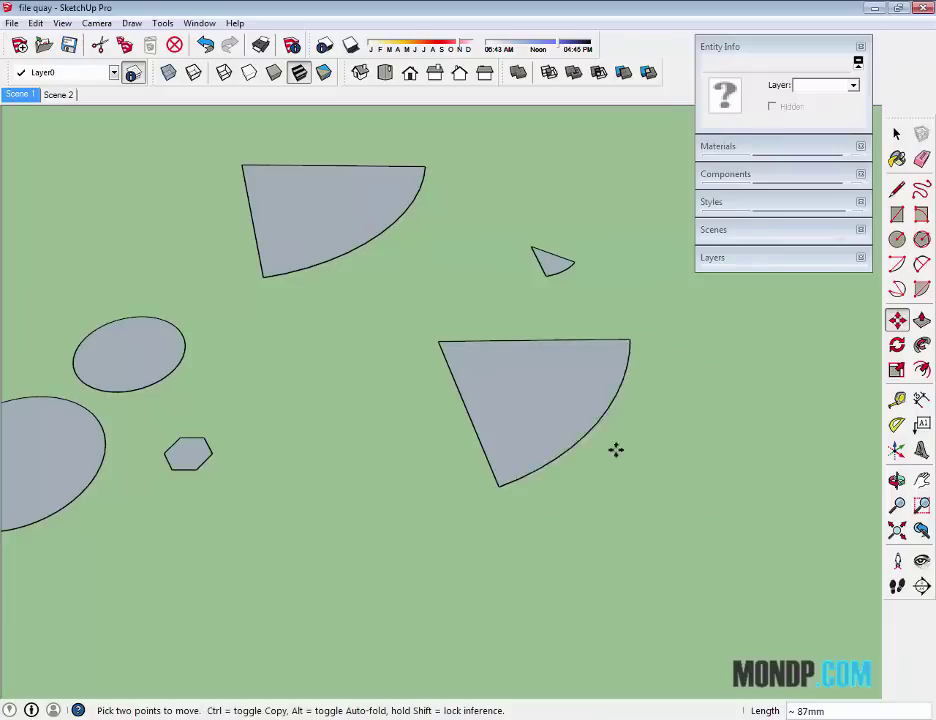
key("Escape")
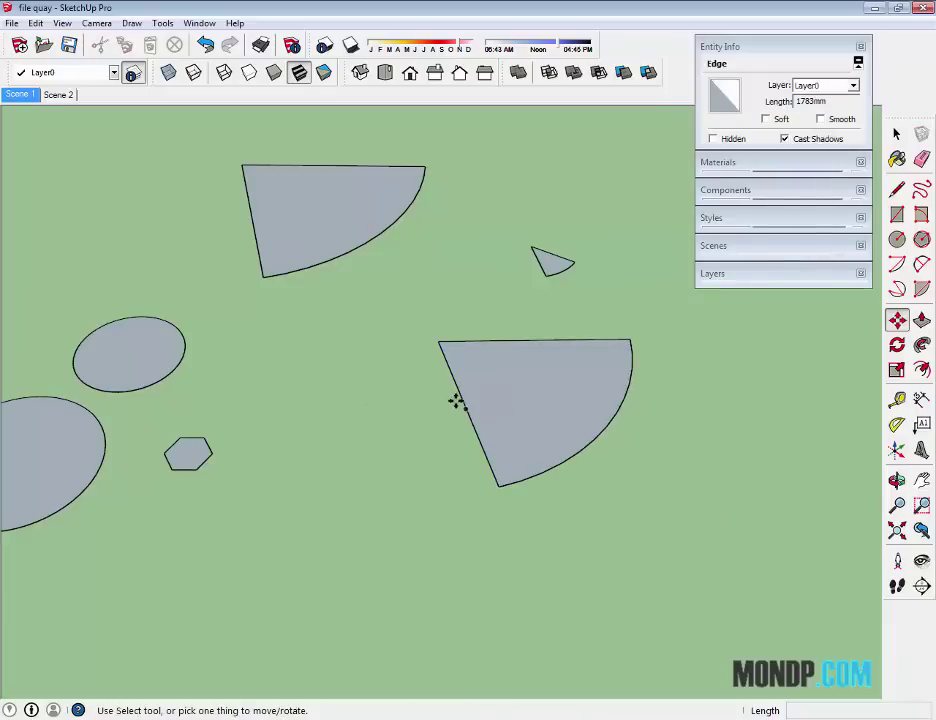
left_click(395, 414)
key("Escape")
key("space")
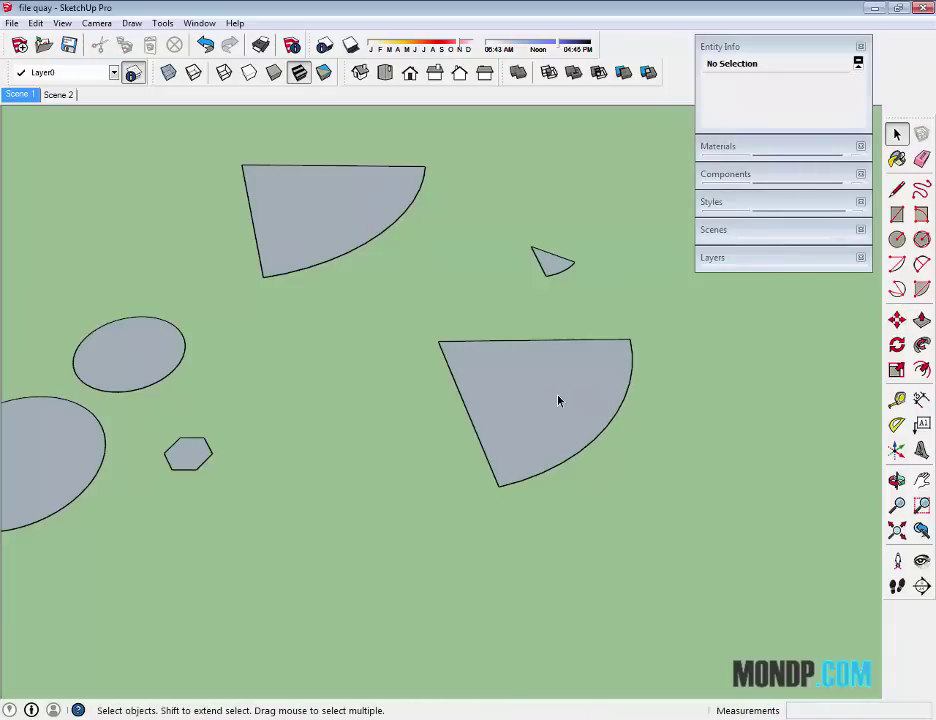
left_click(546, 399)
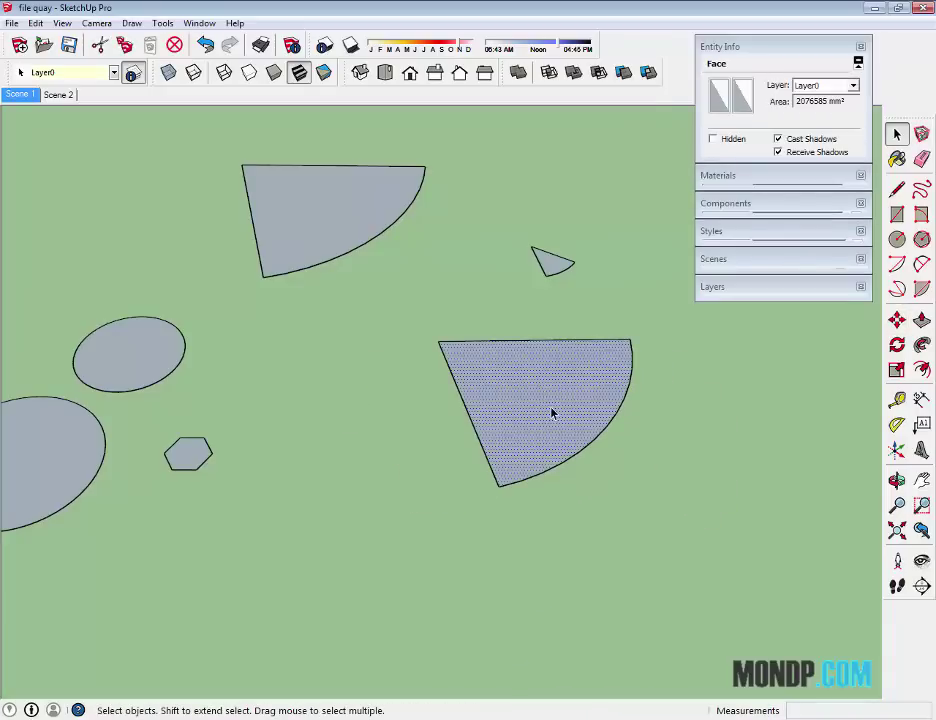
key("m")
left_click(532, 420)
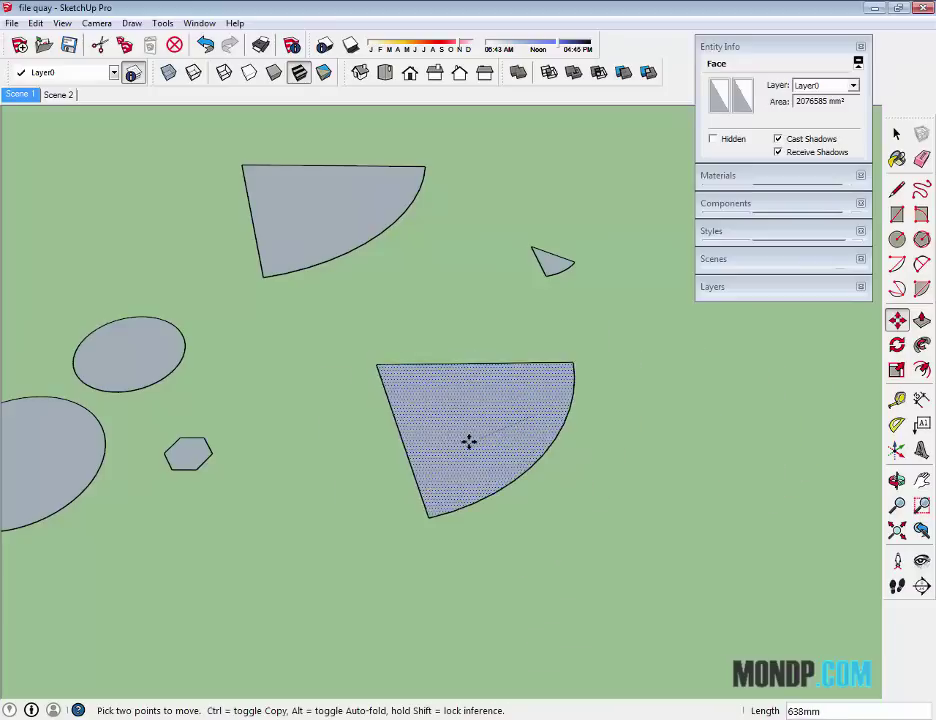
key("Escape")
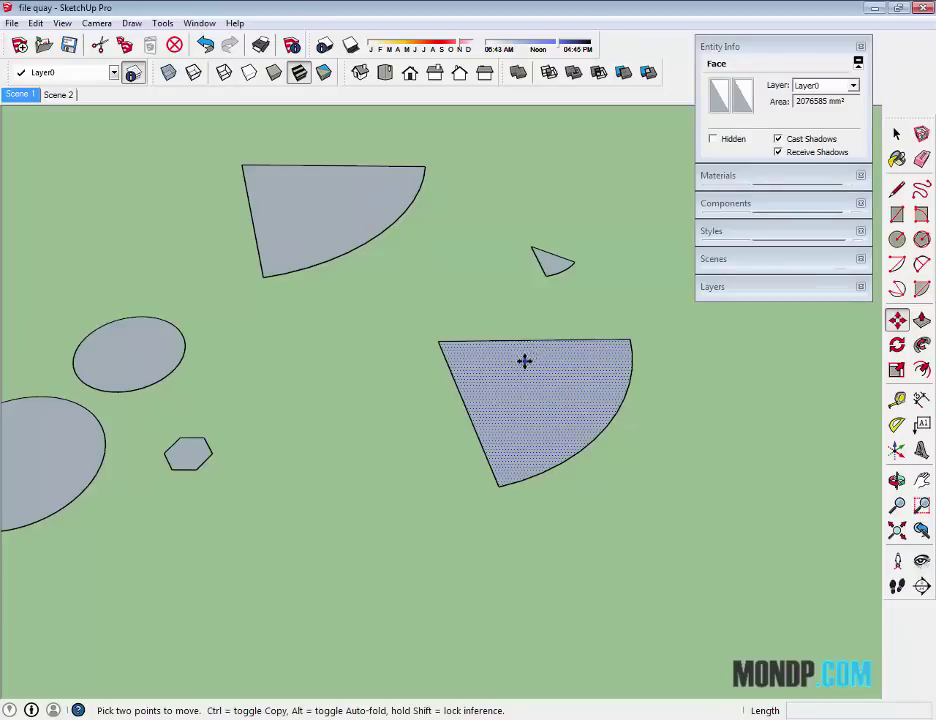
key("space")
key("m")
left_click(536, 338)
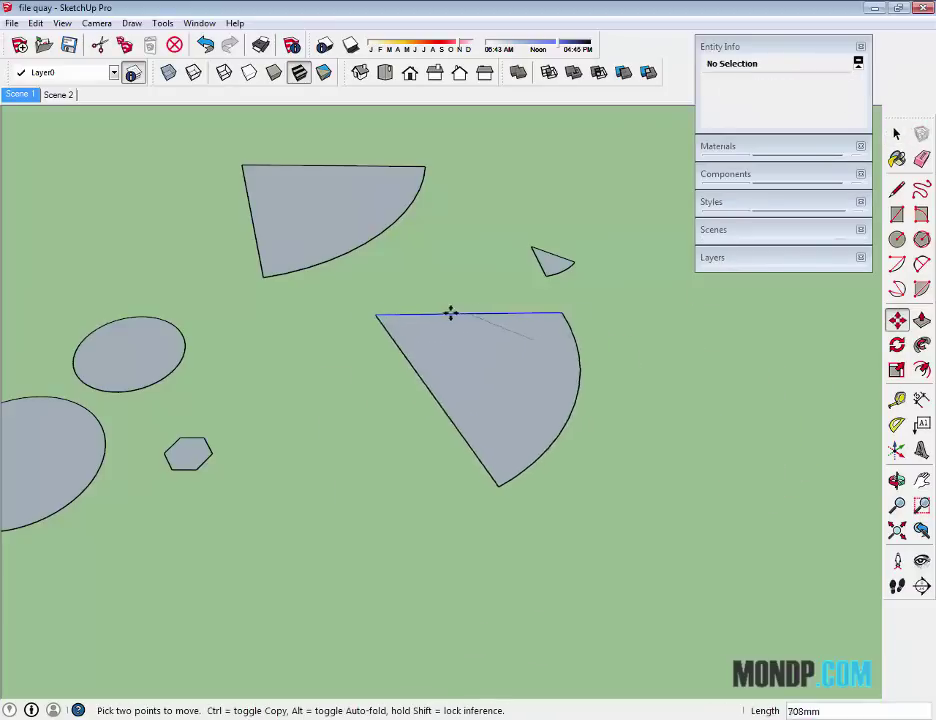
key("Escape")
key("space")
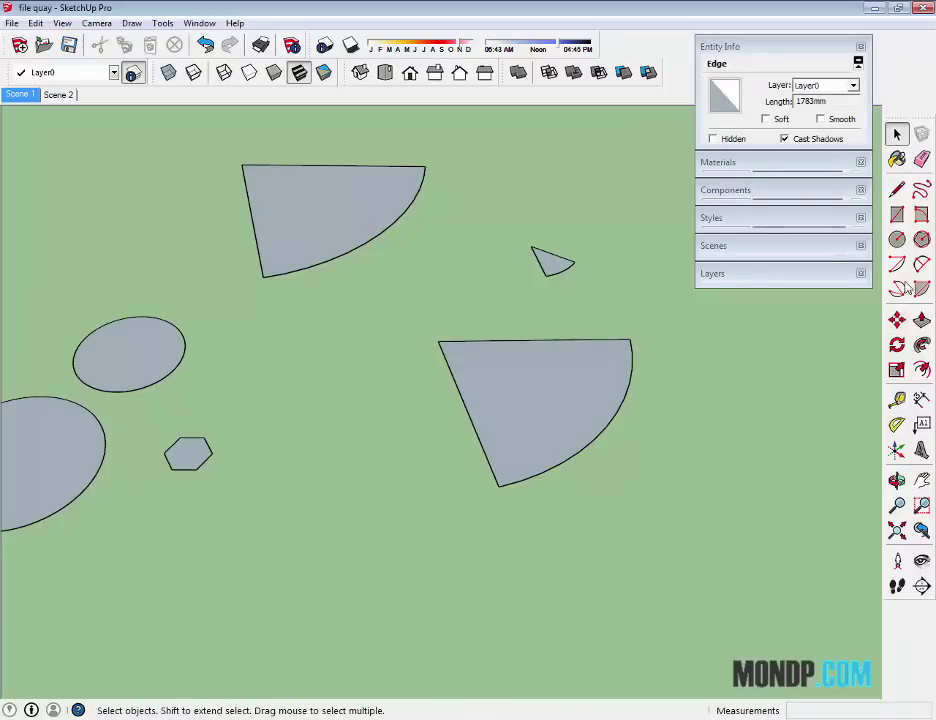
key("m")
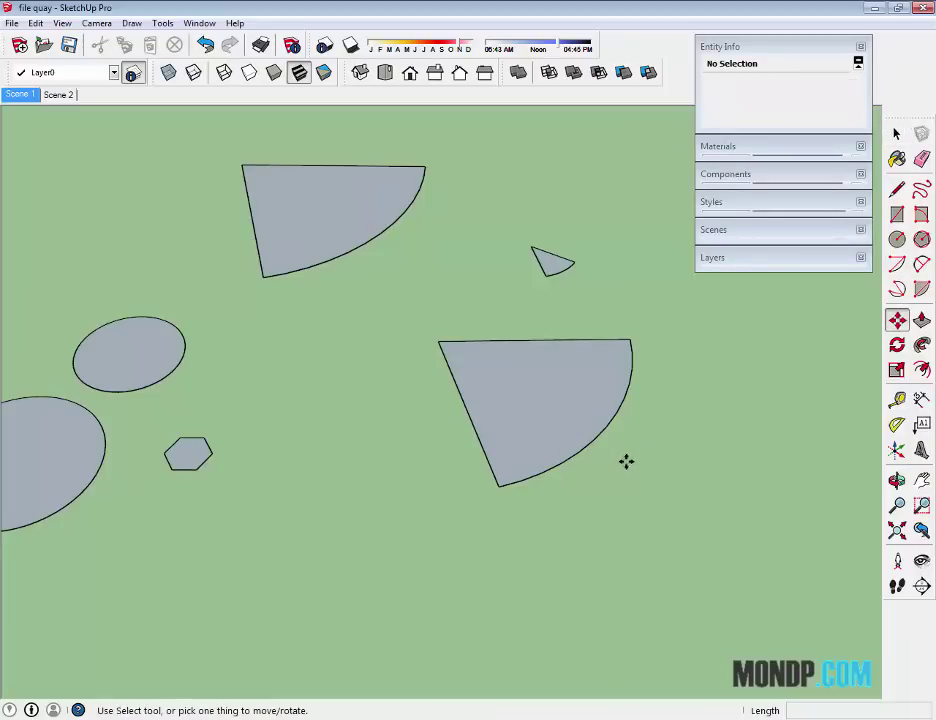
left_click(558, 420)
Cancel the pending move and orbit to an oblique close-up of the two wedges.
key("Escape")
key("space")
scroll(529, 489, "down", 1)
scroll(529, 489, "down", 2)
mouse_move(529, 489)
middle_mouse_down()
mouse_move(529, 501)
mouse_move(537, 484)
mouse_move(527, 489)
middle_mouse_up()
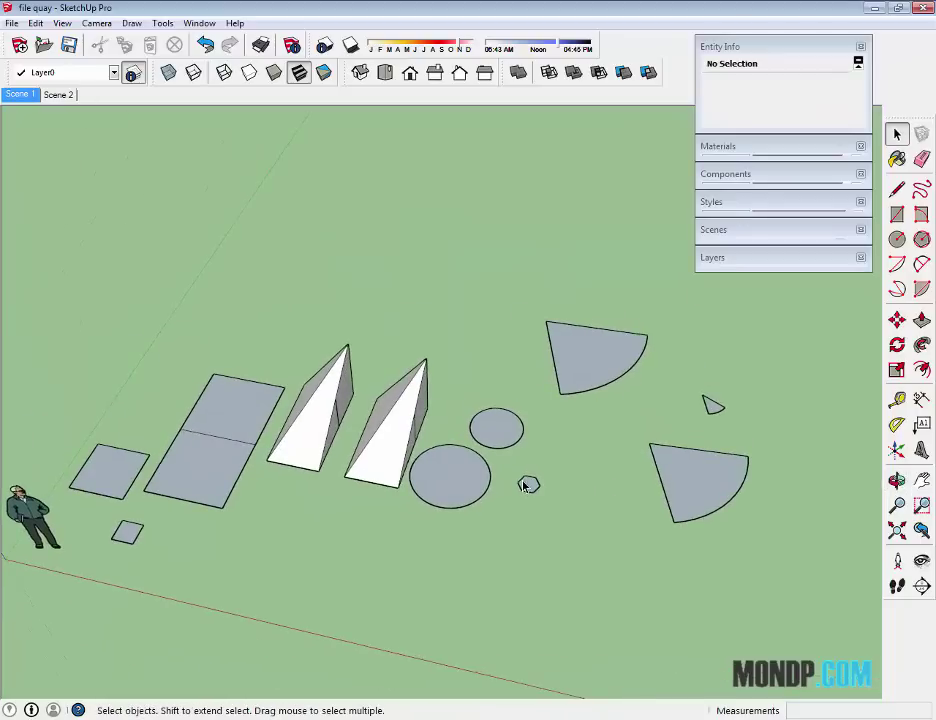
scroll(370, 452, "up", 1)
scroll(372, 446, "up", 1)
scroll(390, 452, "up", 1)
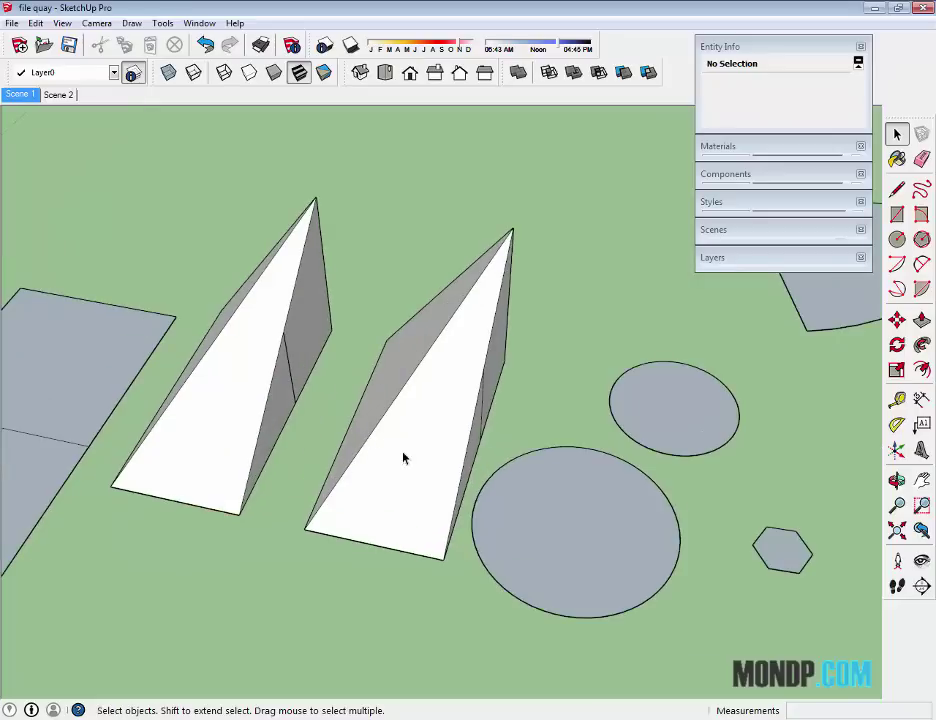
scroll(405, 454, "up", 1)
scroll(406, 452, "down", 1)
scroll(428, 432, "down", 1)
mouse_move(443, 432)
middle_mouse_down()
mouse_move(507, 404)
mouse_move(397, 407)
mouse_move(418, 416)
middle_mouse_up()
scroll(507, 404, "up", 2)
scroll(500, 403, "down", 2)
scroll(499, 403, "down", 1)
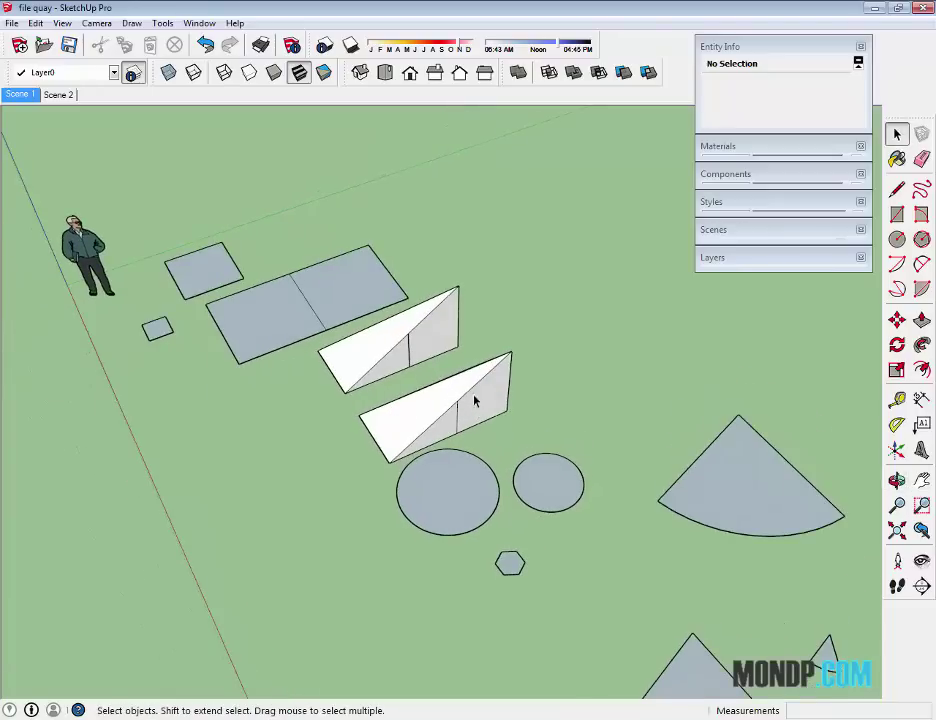
Select the upper wedge group, then its end face.
left_click(433, 347)
scroll(441, 391, "up", 1)
scroll(491, 411, "up", 2)
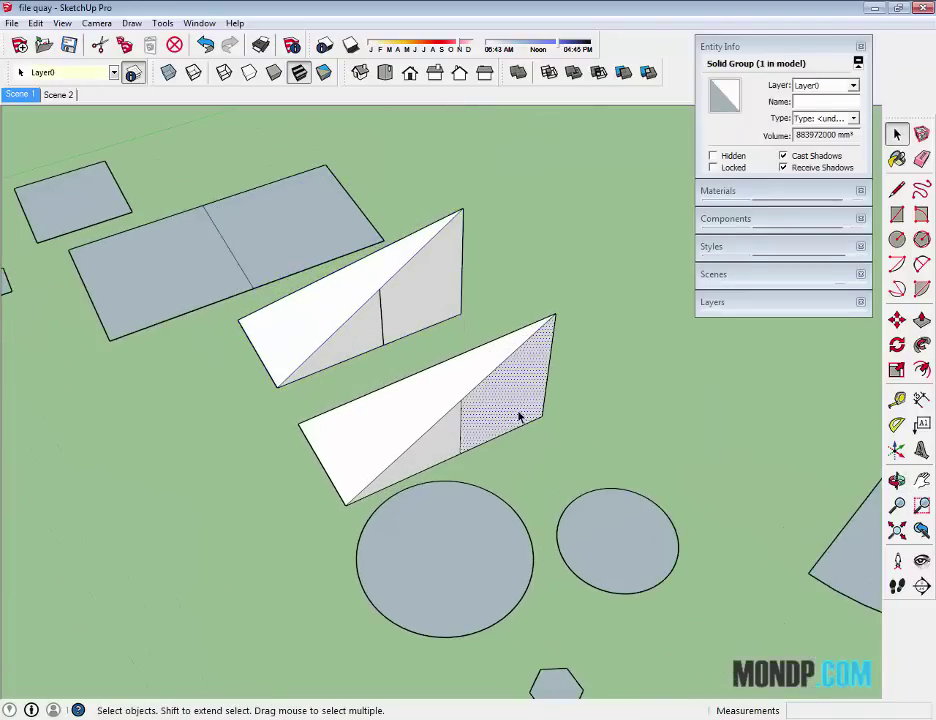
scroll(560, 412, "down", 2)
scroll(560, 408, "up", 1)
scroll(535, 400, "up", 2)
left_click(530, 395)
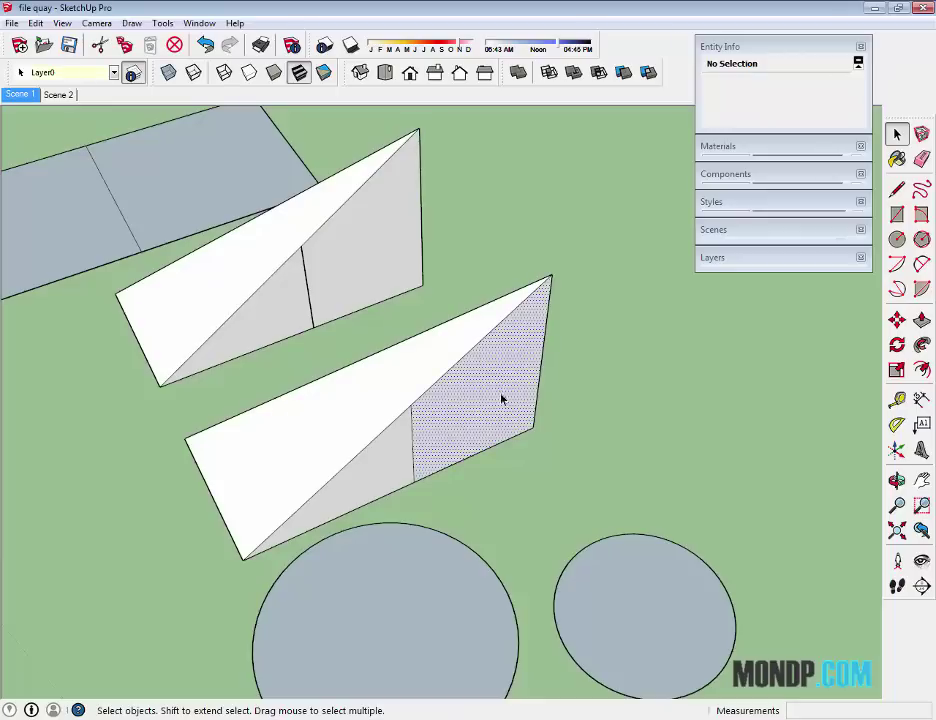
mouse_move(502, 399)
middle_mouse_down()
mouse_move(495, 439)
mouse_move(418, 432)
middle_mouse_up()
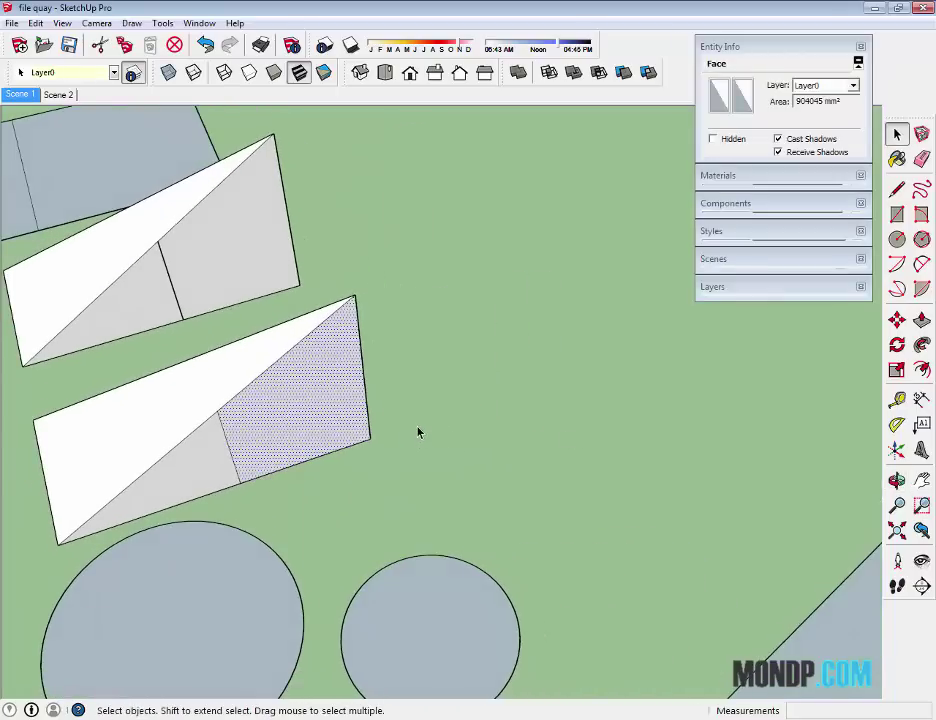
Copy the lower wedge's 904045 mm² end face with Move plus Ctrl, placing it to the right.
key("m")
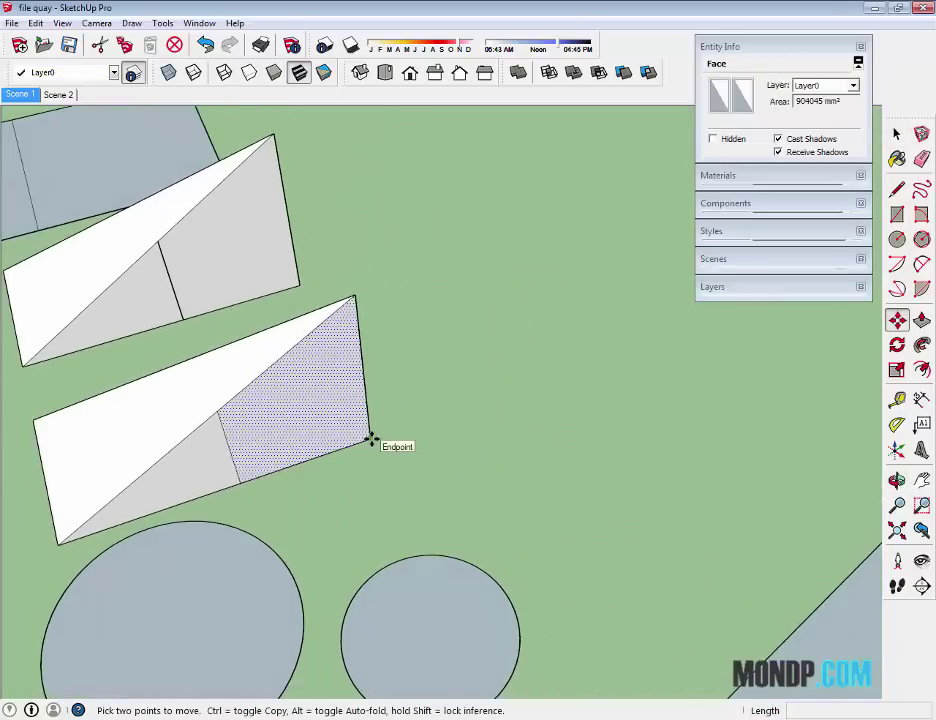
left_click(405, 453)
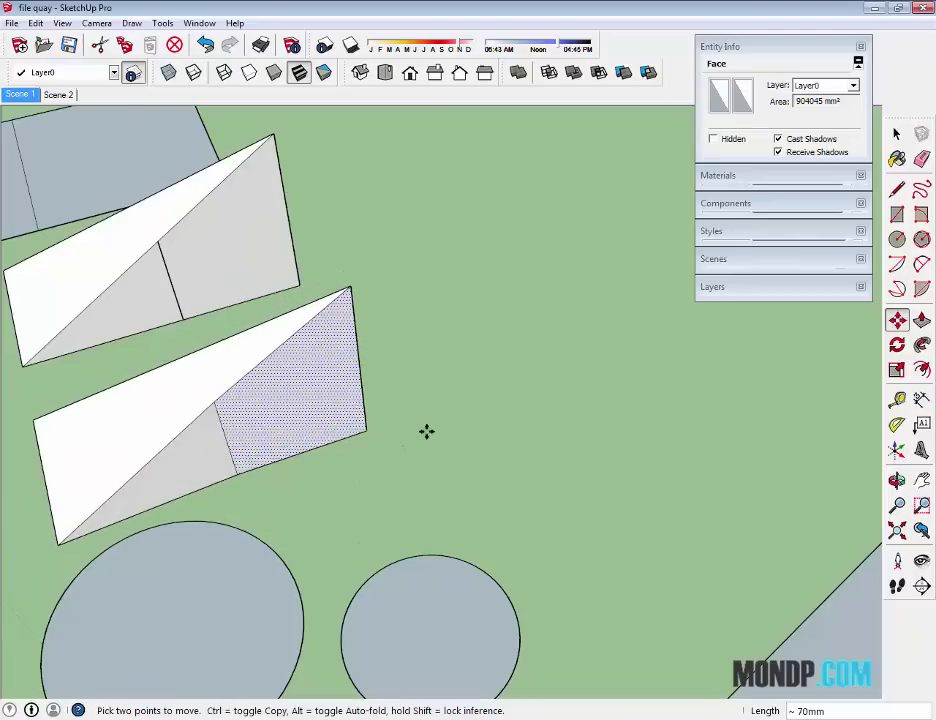
key("ctrl")
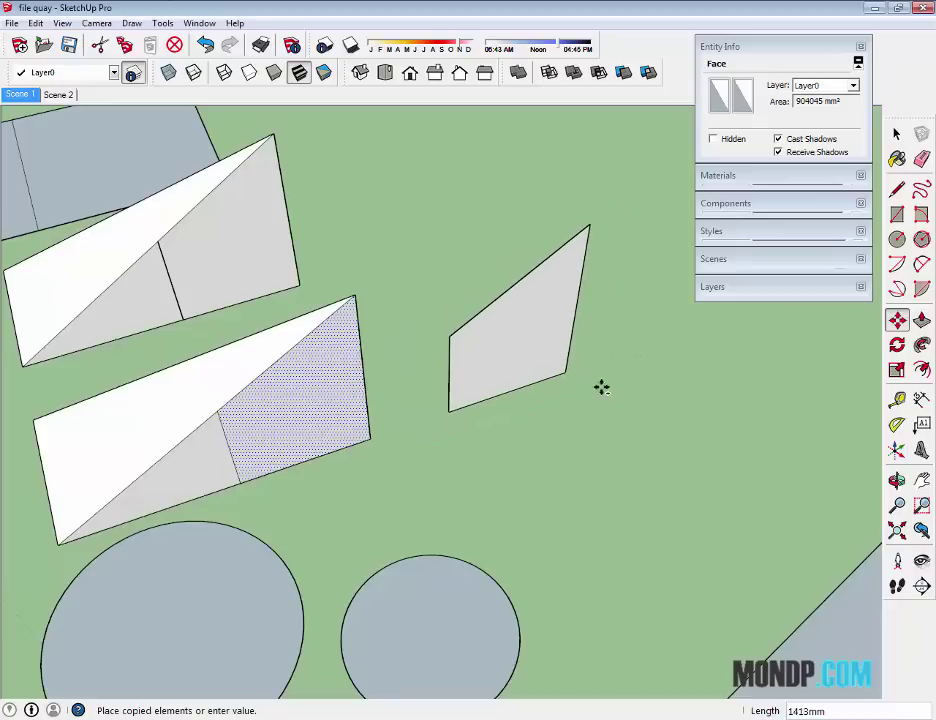
key("Escape")
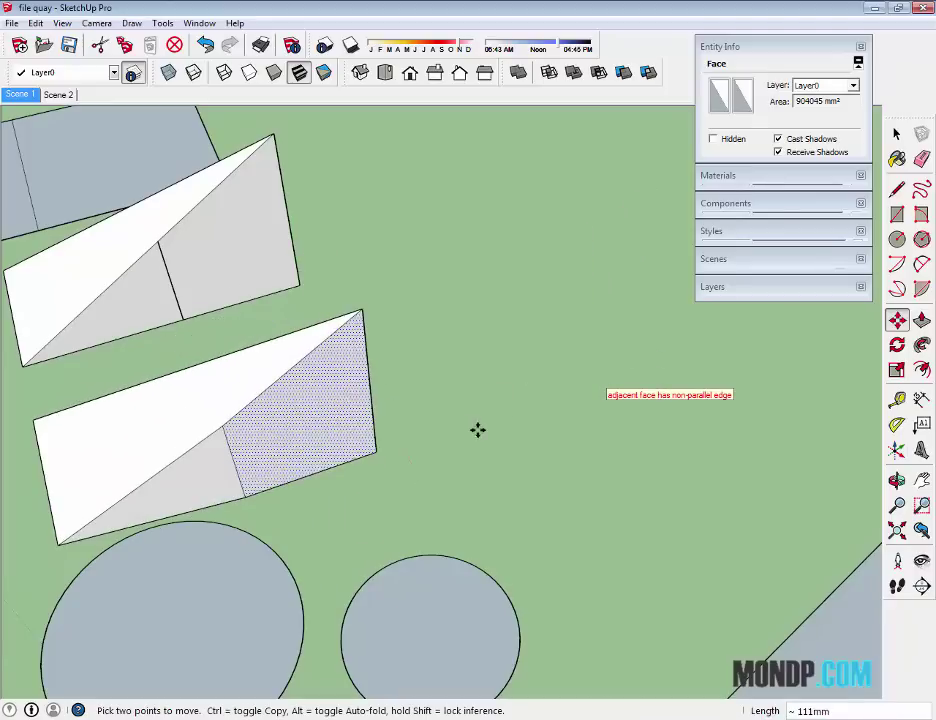
key("ctrl")
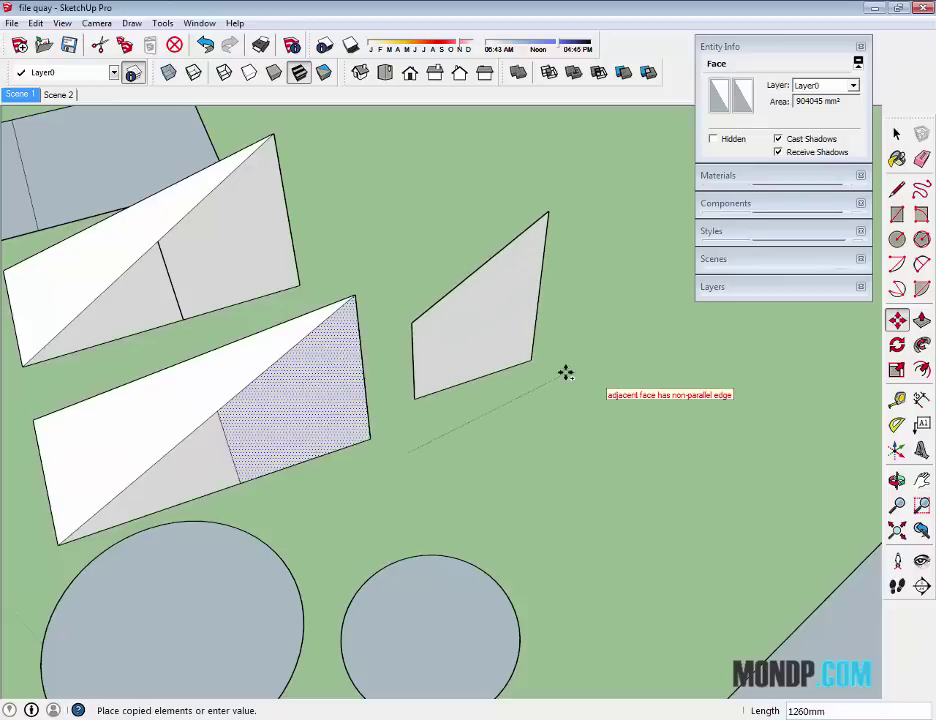
left_click(624, 380)
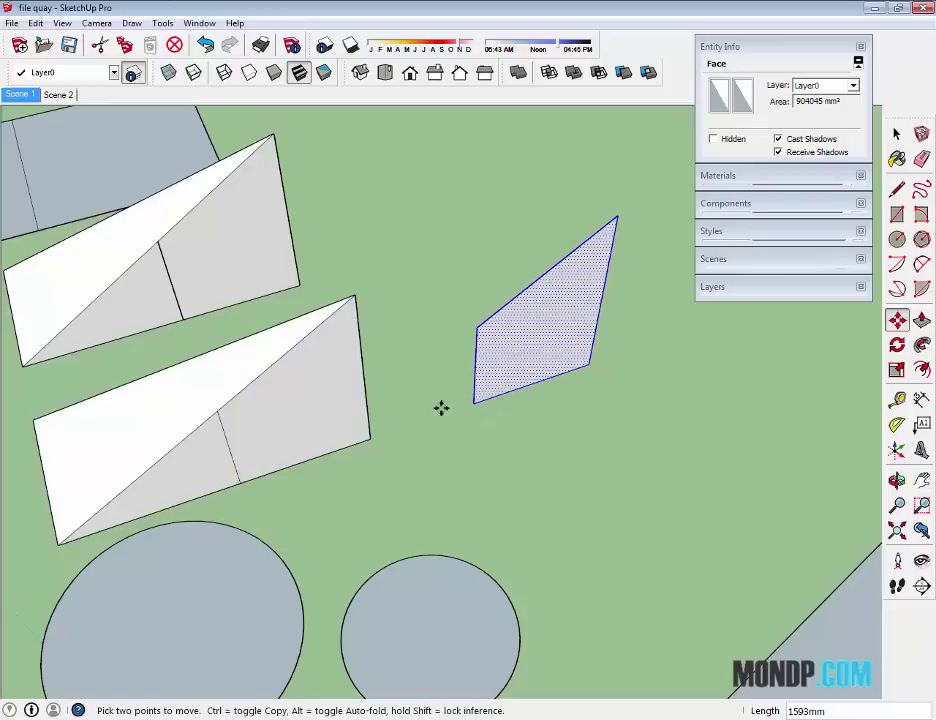
mouse_move(441, 407)
middle_mouse_down()
mouse_move(338, 369)
mouse_move(666, 440)
mouse_move(606, 398)
mouse_move(681, 428)
middle_mouse_up()
key("space")
left_click(533, 380)
Copy the 883972000 mm³ wedge group with Move plus Ctrl, placing it end to end with the original.
middle_click_drag(491, 345, 412, 424)
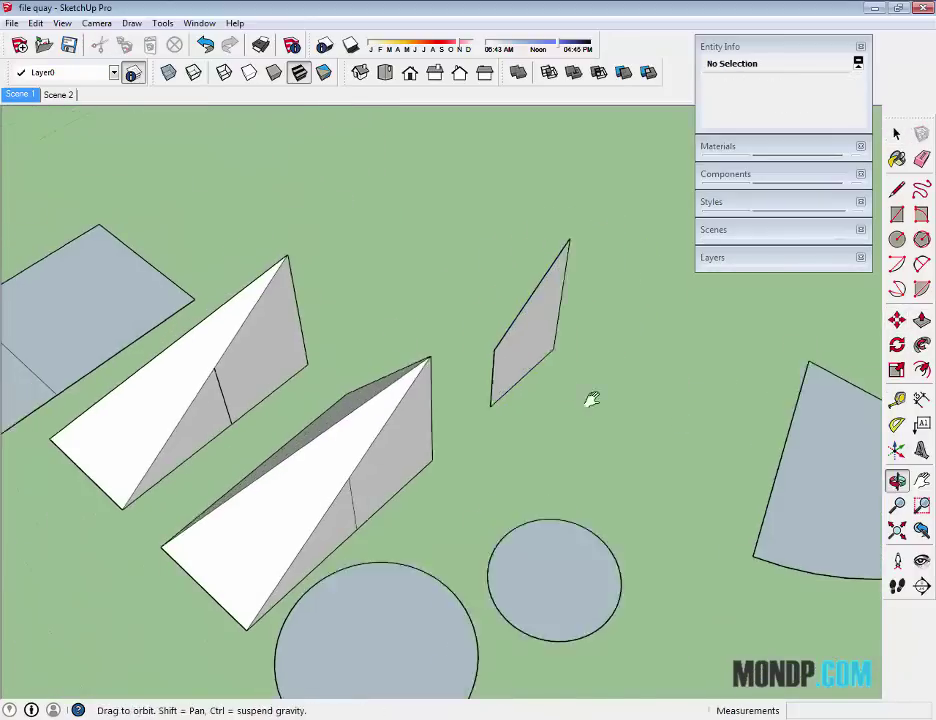
left_click(424, 411)
scroll(424, 411, "up", 2)
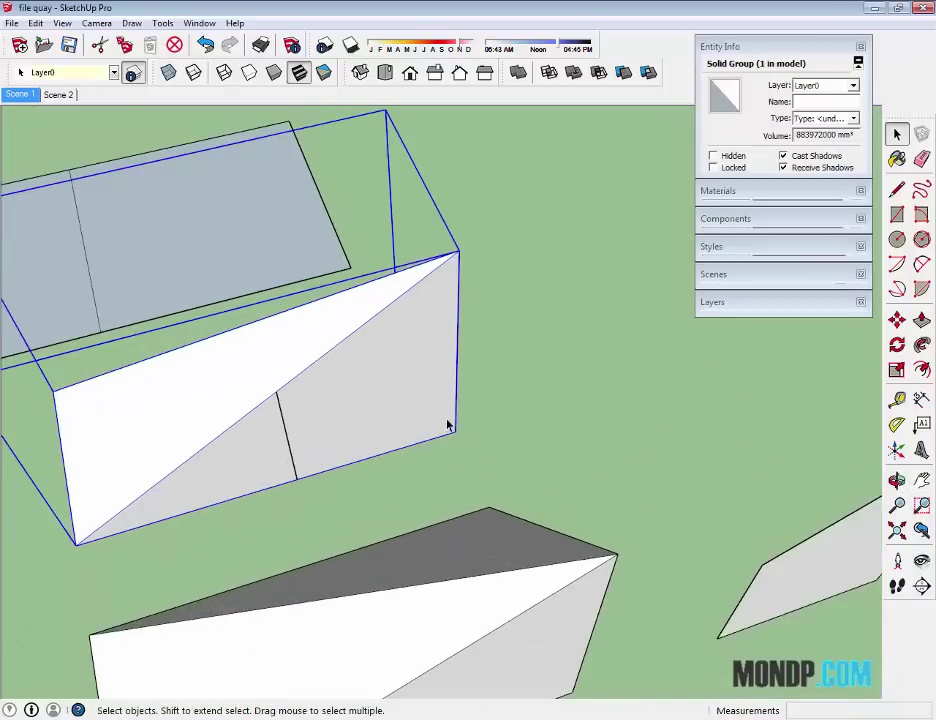
key("m")
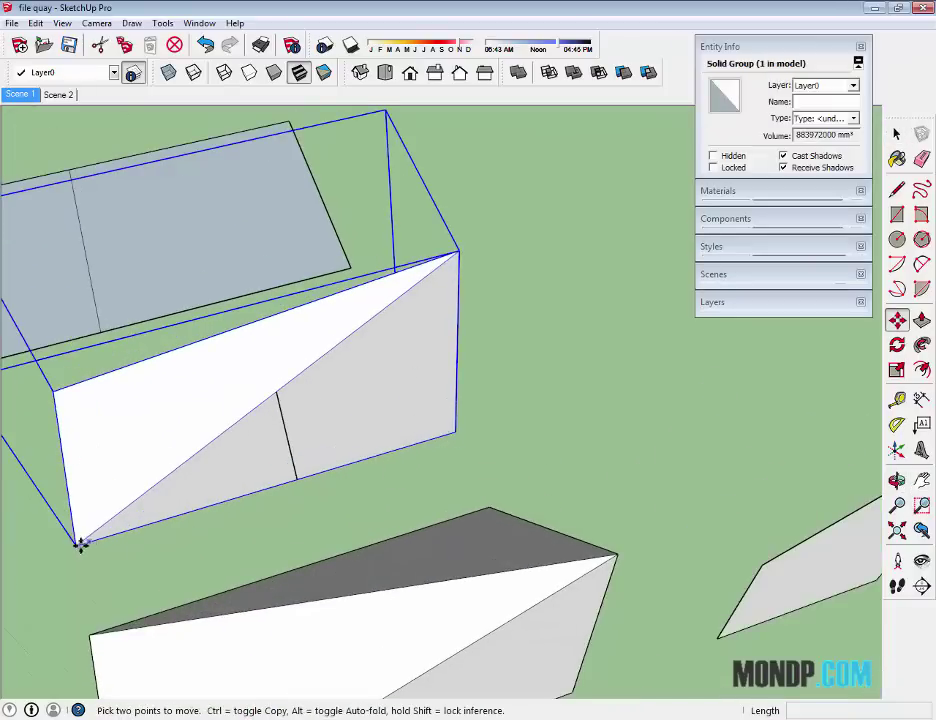
left_click(77, 545)
key("ctrl")
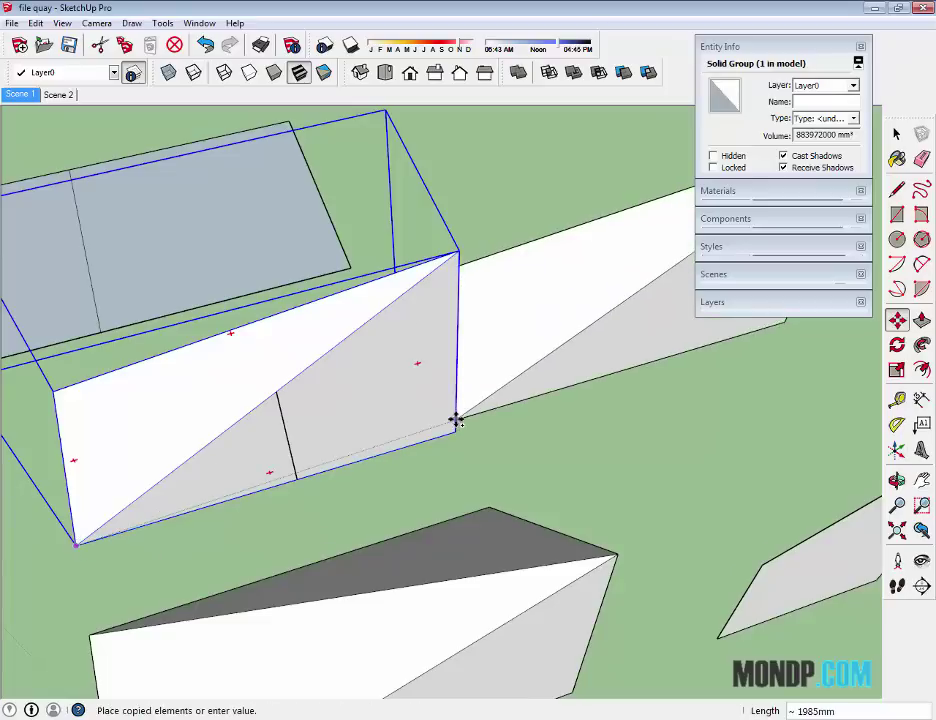
left_click(459, 432)
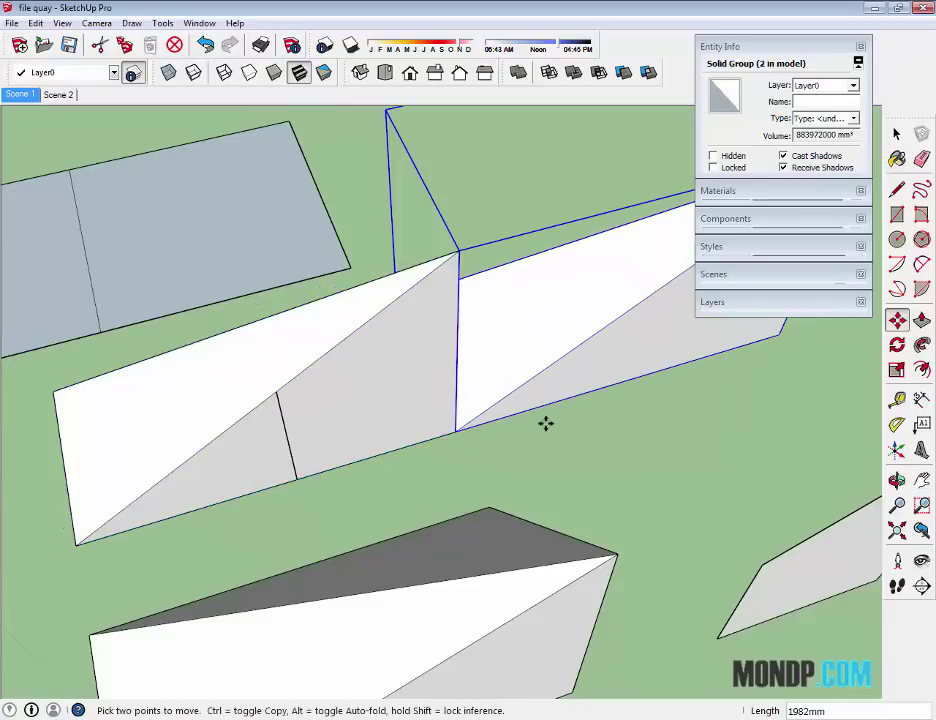
scroll(545, 423, "down", 2)
scroll(545, 423, "down", 3)
scroll(545, 423, "down", 2)
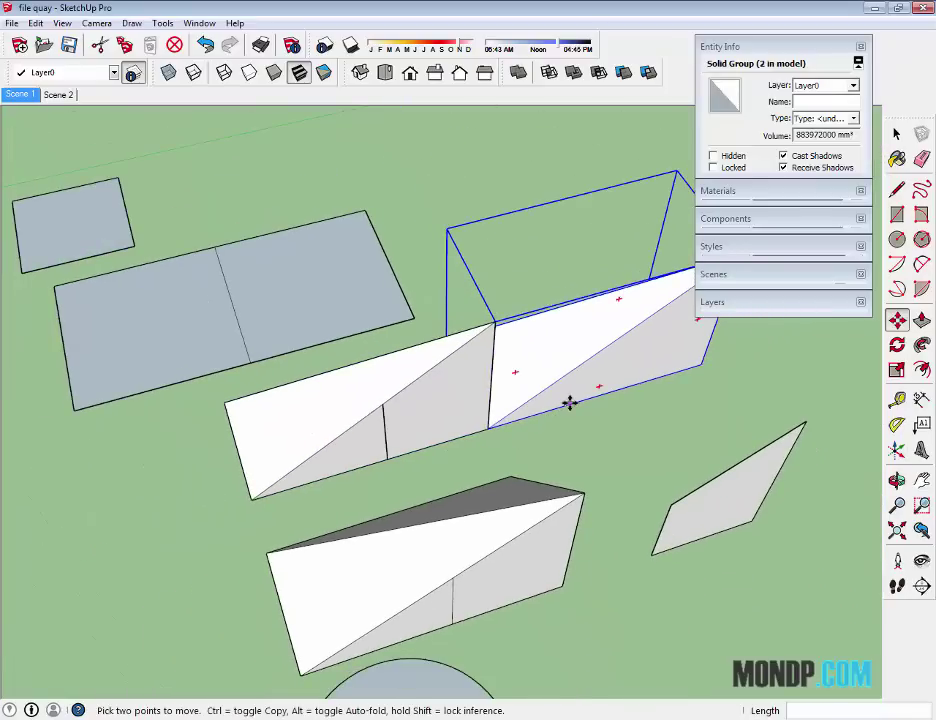
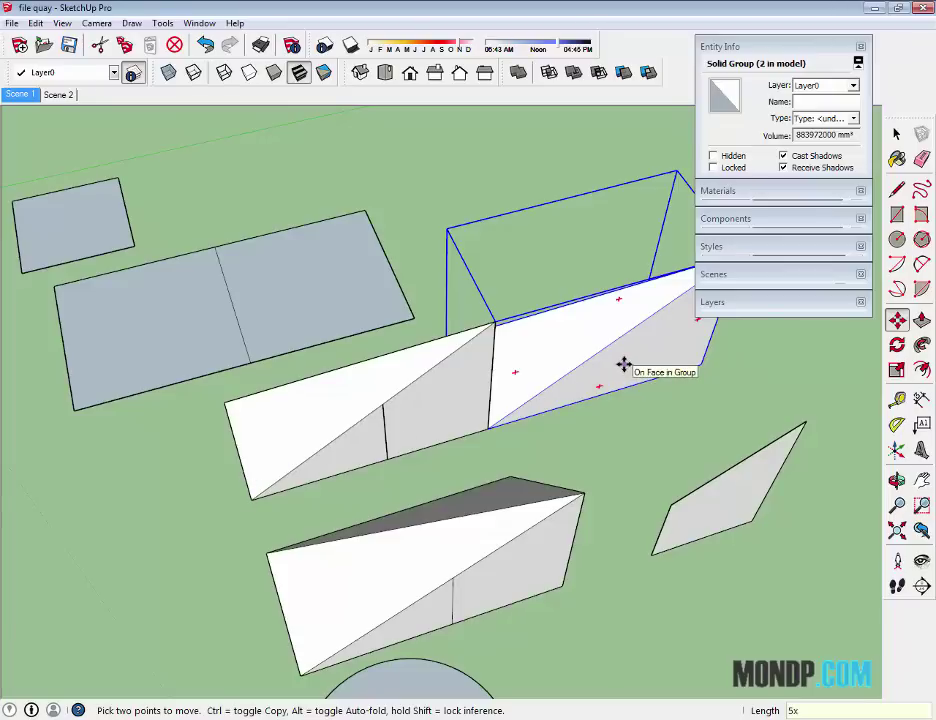
Finish the repeated wedge copies and orbit out to view the whole sawtooth wall row.
key("space")
scroll(590, 355, "down", 3)
mouse_move(654, 426)
middle_mouse_down()
mouse_move(316, 504)
mouse_move(529, 345)
middle_mouse_up()
scroll(424, 443, "down", 2)
scroll(426, 472, "down", 2)
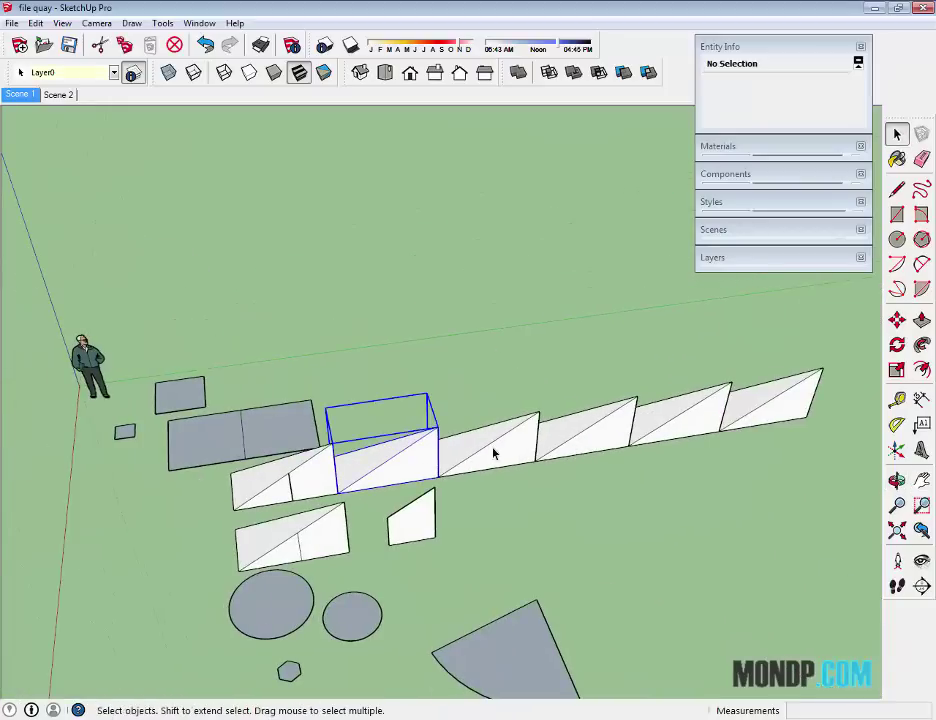
mouse_move(514, 441)
middle_mouse_down()
mouse_move(660, 432)
mouse_move(545, 487)
mouse_move(494, 572)
mouse_move(391, 535)
mouse_move(539, 507)
mouse_move(648, 512)
mouse_move(702, 497)
mouse_move(465, 518)
mouse_move(497, 524)
middle_mouse_up()
scroll(541, 485, "down", 2)
scroll(494, 560, "up", 2)
scroll(493, 547, "up", 2)
mouse_move(506, 441)
middle_mouse_down()
mouse_move(324, 537)
mouse_move(410, 491)
mouse_move(416, 499)
middle_mouse_up()
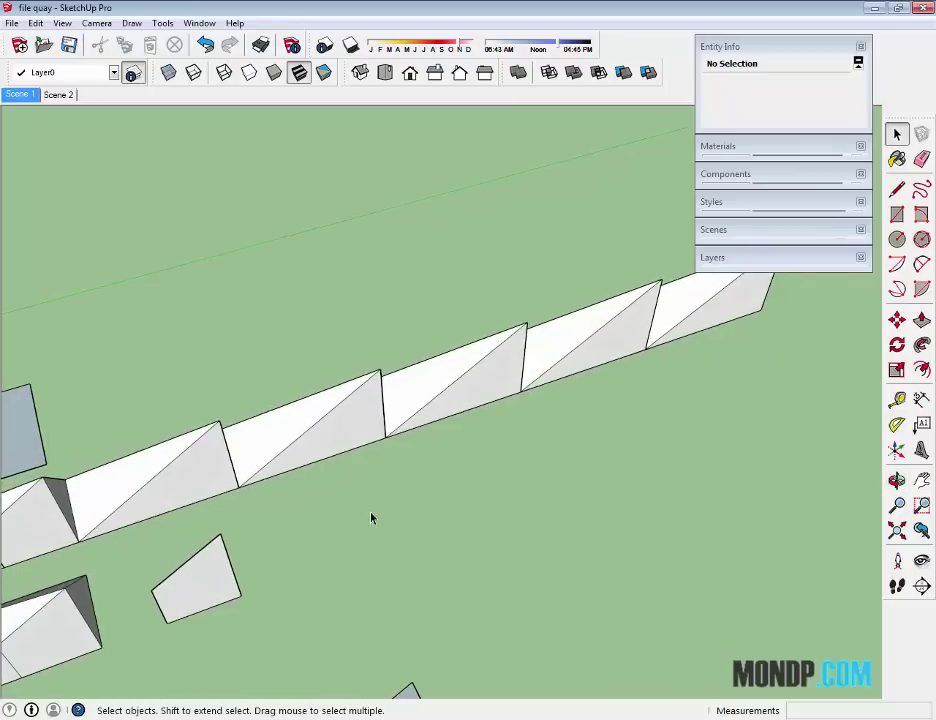
scroll(372, 518, "up", 3)
Draw a small rectangle in front of the wall and pull it up into a box.
middle_click_drag(303, 522, 480, 442)
key("r")
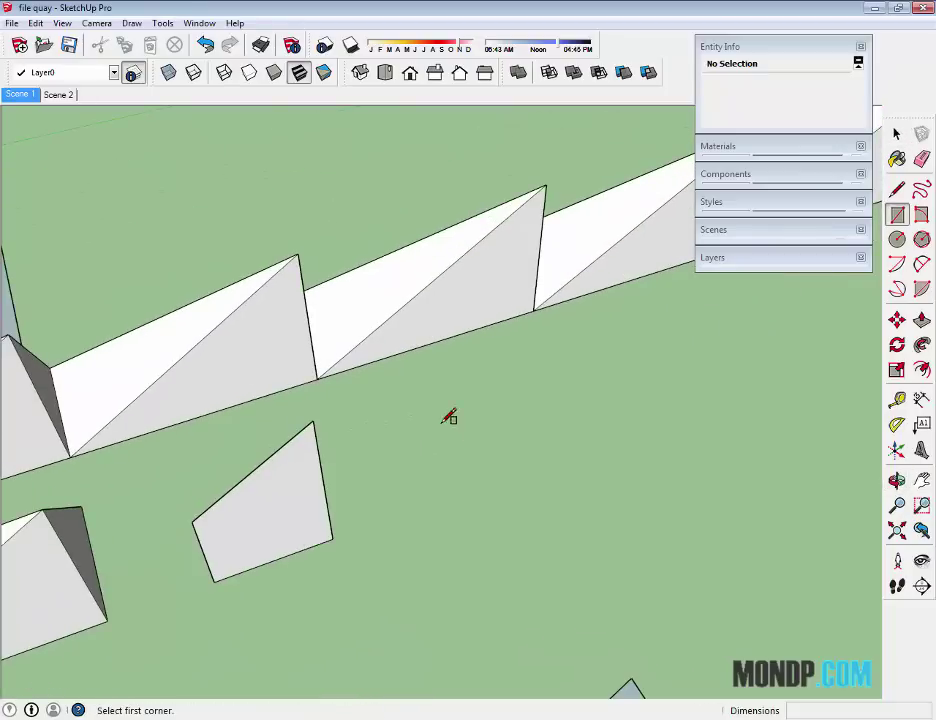
left_click(441, 422)
scroll(490, 432, "up", 2)
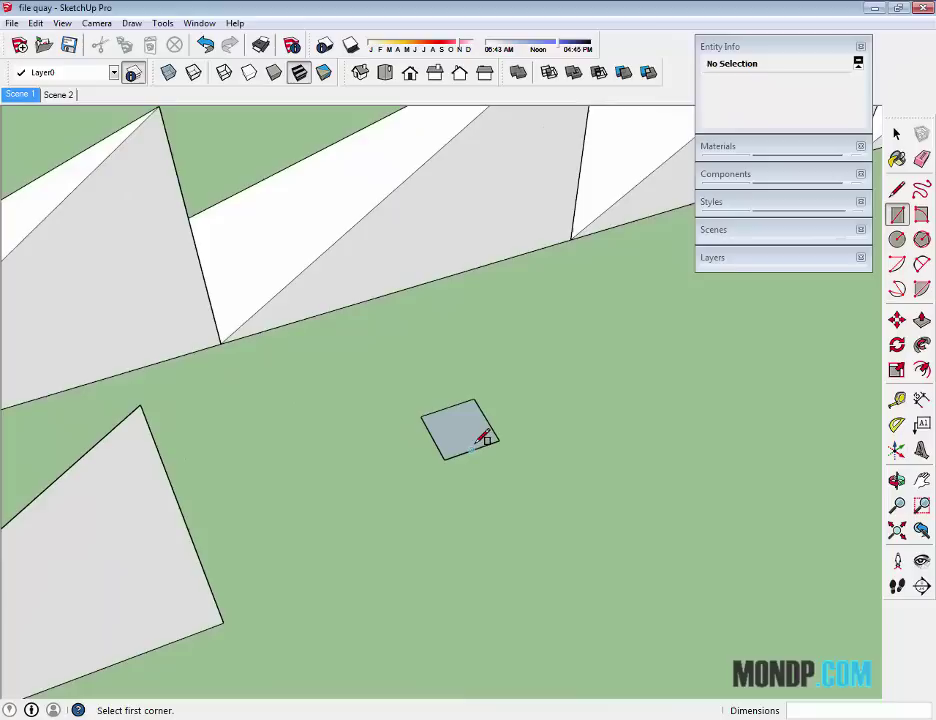
key("p")
left_click(470, 445)
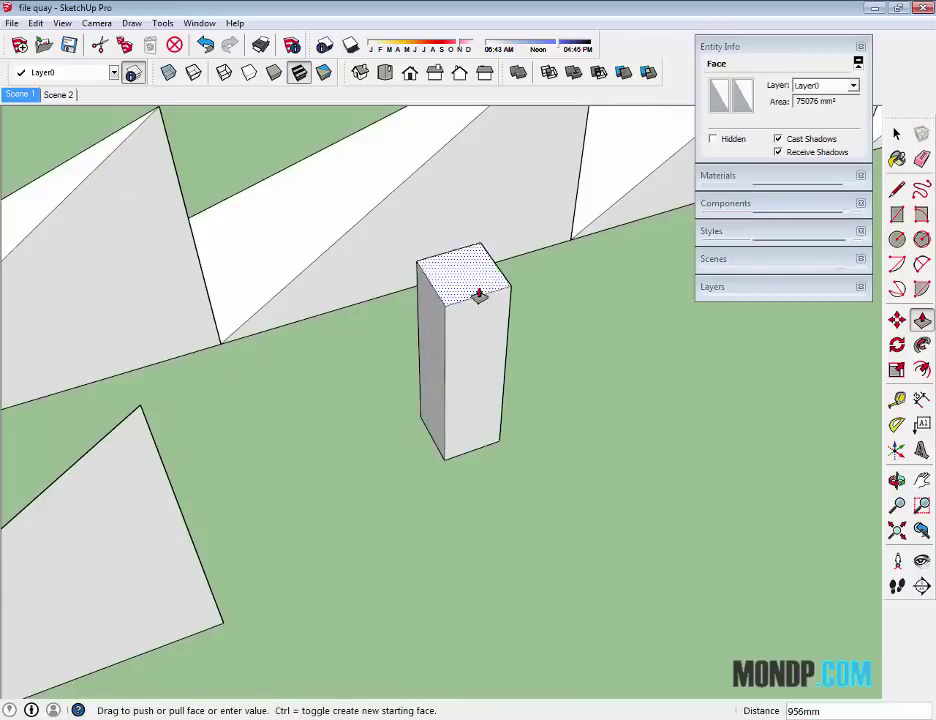
scroll(489, 280, "down", 3)
middle_click_drag(487, 292, 429, 484)
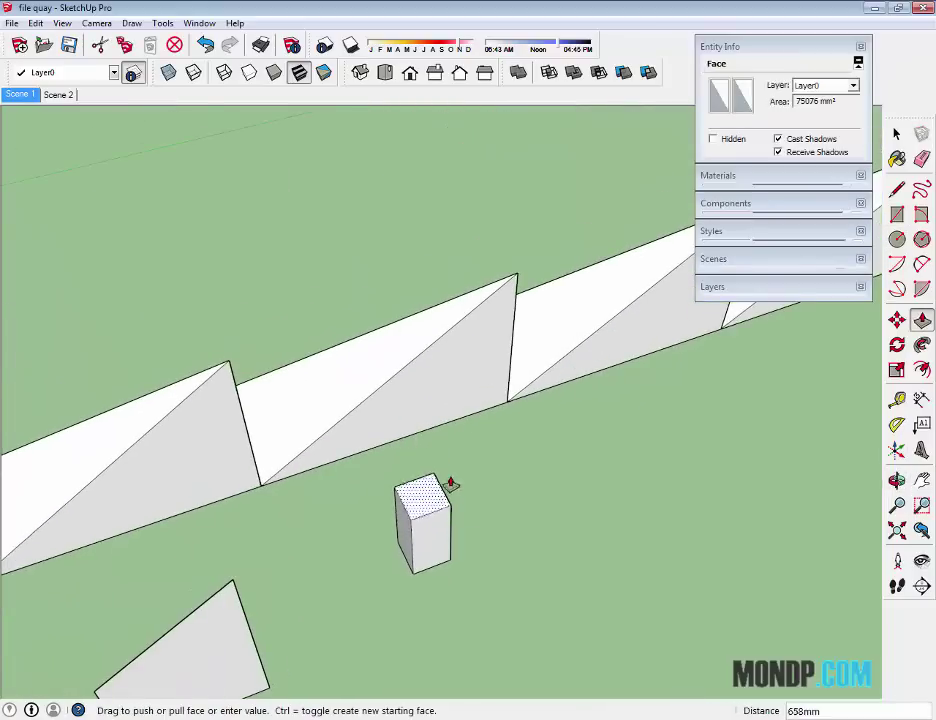
scroll(449, 434, "up", 3)
mouse_move(449, 434)
middle_mouse_down()
mouse_move(533, 331)
mouse_move(440, 482)
mouse_move(441, 507)
mouse_move(376, 485)
mouse_move(524, 515)
middle_mouse_up()
left_click(428, 226)
key("space")
Delete that first box and reorient the view over the ground.
triple_click(377, 485)
key("Delete")
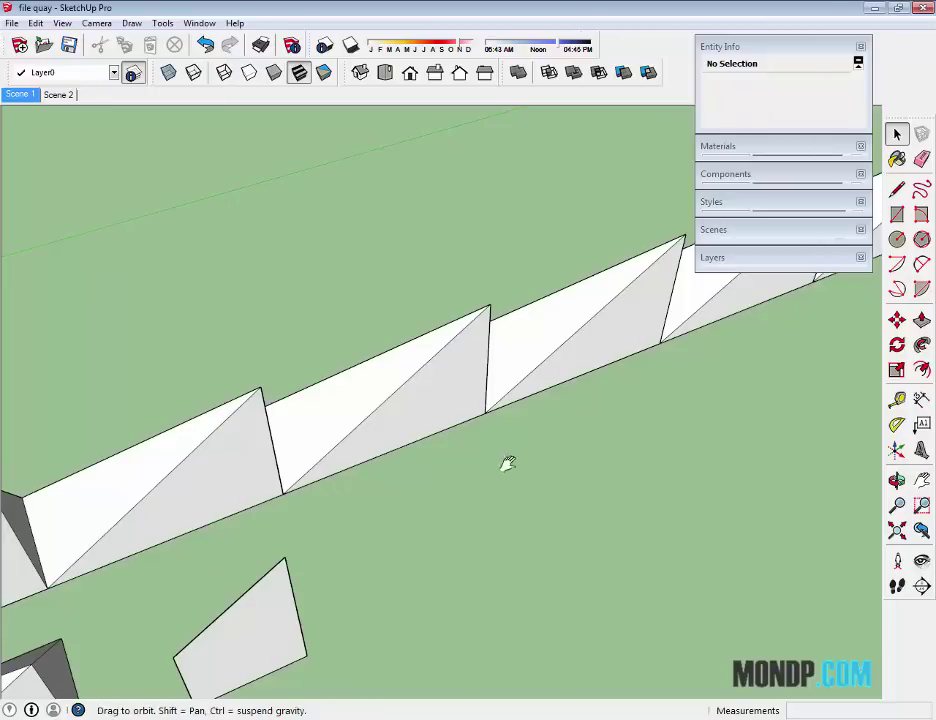
middle_click_drag(507, 463, 545, 404)
middle_click_drag(630, 390, 421, 377)
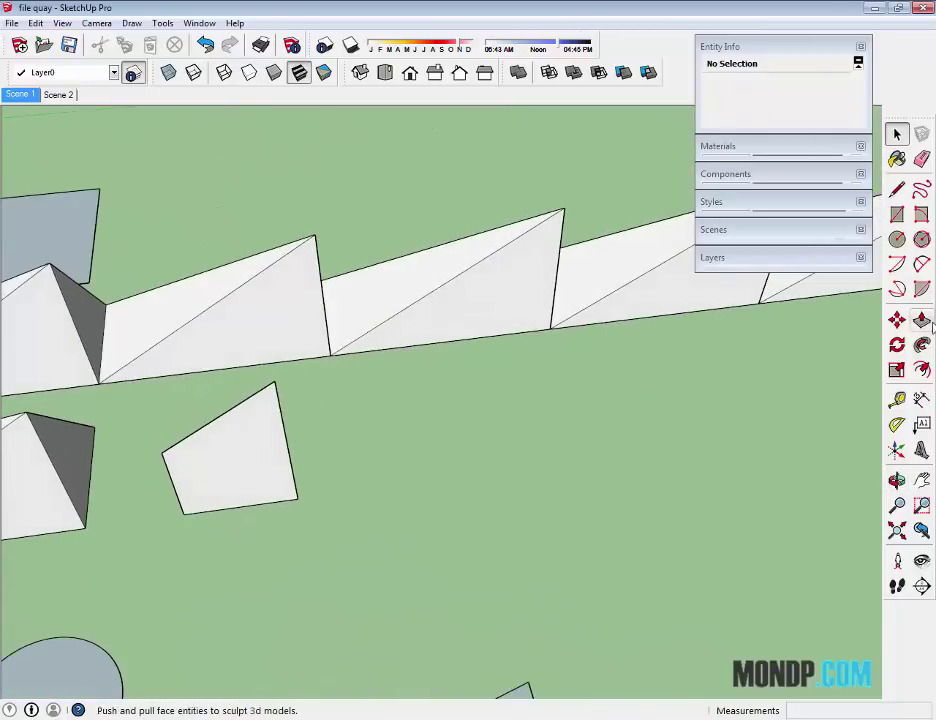
middle_click_drag(819, 360, 403, 495)
Draw a new rectangle in front of the wall and pull it up about 2840 mm.
key("r")
left_click(423, 485)
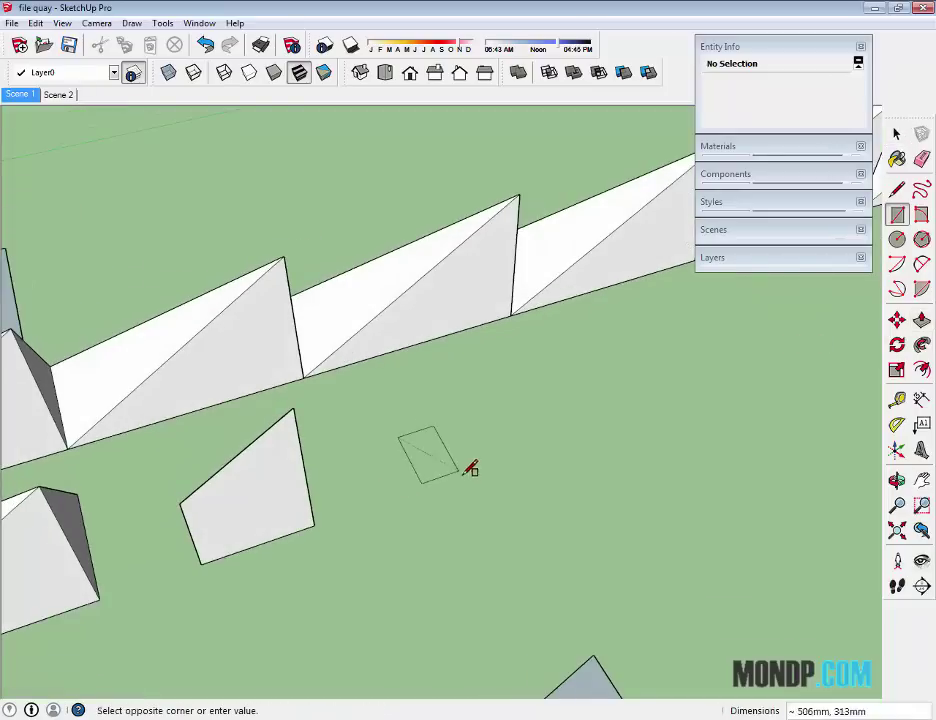
left_click(499, 461)
middle_click_drag(490, 455, 470, 439)
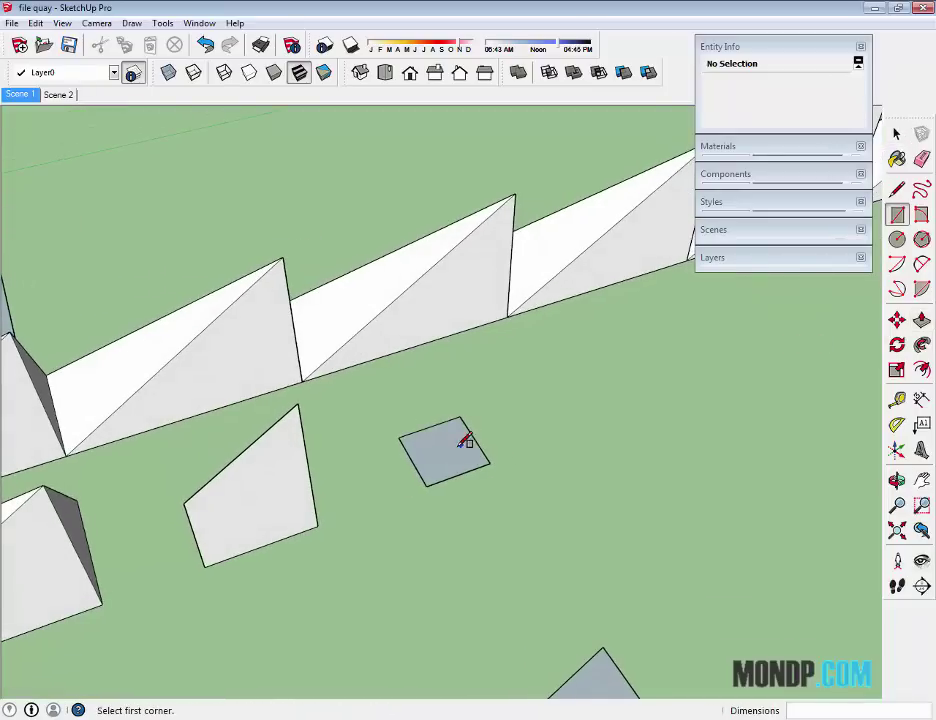
key("p")
mouse_move(443, 479)
left_mouse_down()
mouse_move(464, 210)
mouse_move(451, 159)
left_mouse_up()
middle_click_drag(451, 159, 407, 340)
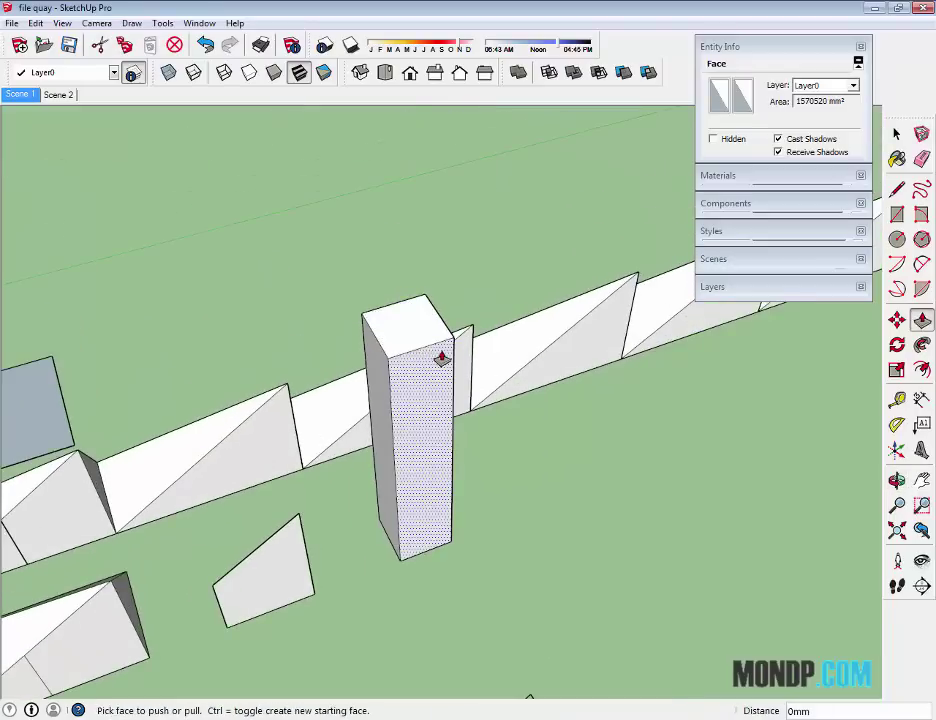
left_click(420, 345)
Adjust the tall box's top face to its final pillar height and inspect it.
mouse_move(368, 344)
middle_mouse_down()
mouse_move(503, 433)
mouse_move(436, 346)
mouse_move(455, 390)
middle_mouse_up()
left_click_drag(428, 317, 434, 202)
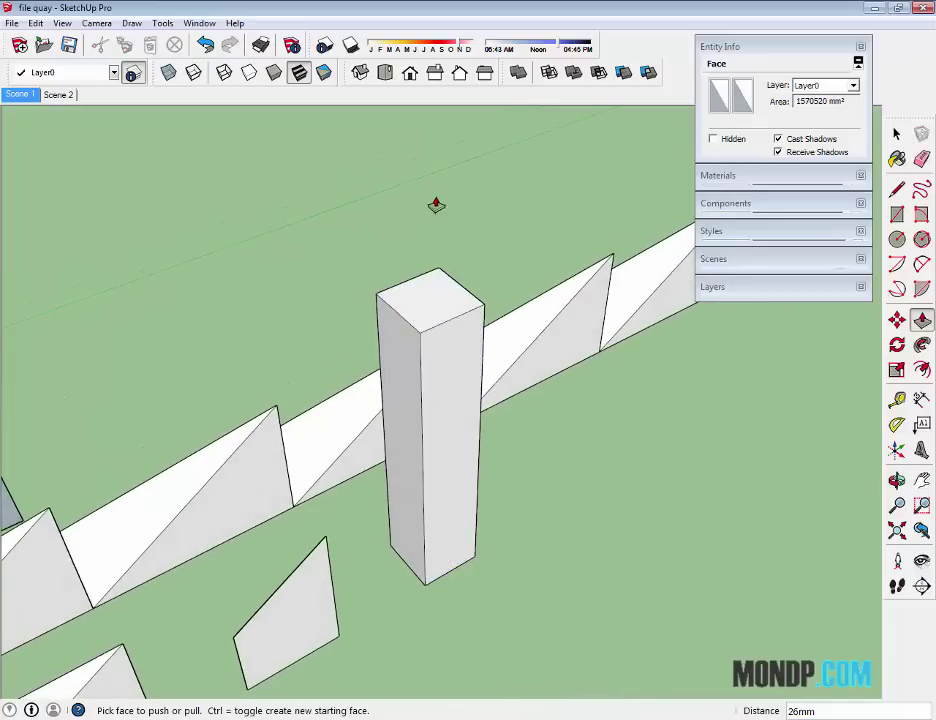
left_click(420, 305)
left_click(430, 288)
left_click(430, 286)
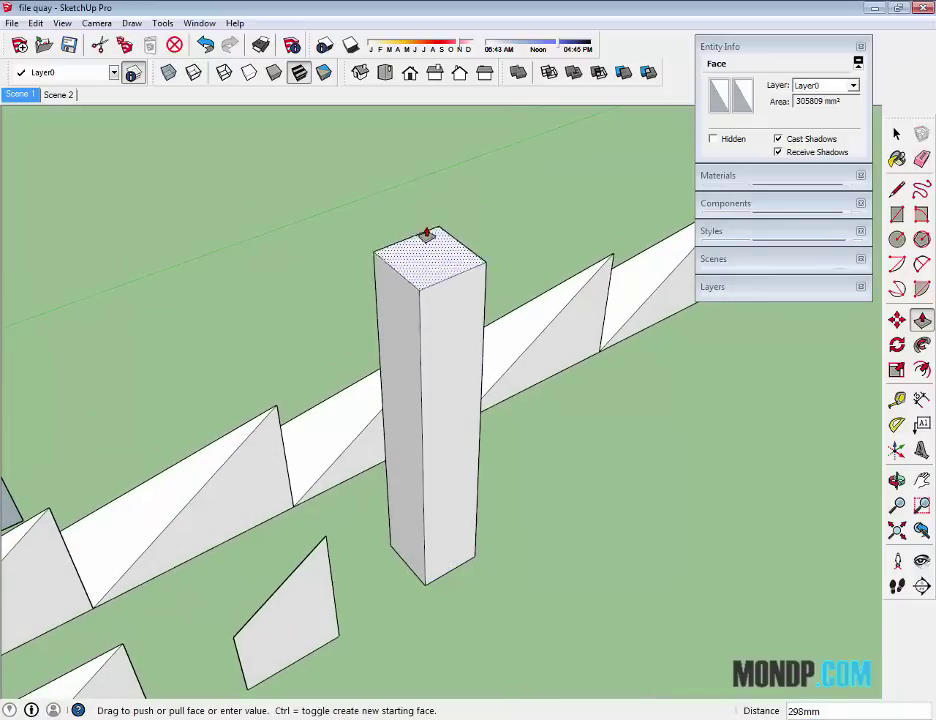
left_click(409, 255)
key("space")
mouse_move(409, 255)
middle_mouse_down()
mouse_move(391, 470)
mouse_move(316, 533)
middle_mouse_up()
scroll(397, 418, "up", 2)
scroll(401, 389, "up", 2)
mouse_move(401, 389)
middle_mouse_down()
mouse_move(439, 432)
mouse_move(286, 497)
mouse_move(507, 516)
mouse_move(359, 445)
mouse_move(537, 528)
mouse_move(471, 490)
mouse_move(476, 463)
mouse_move(459, 426)
middle_mouse_up()
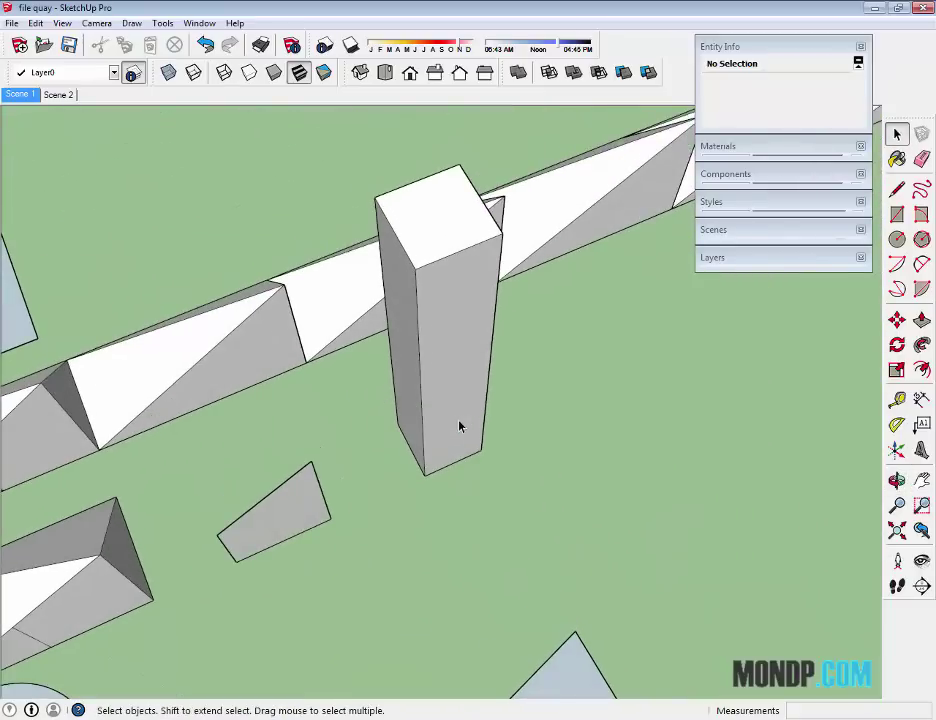
Turn the whole tall box into a group.
triple_click(459, 425)
left_click(541, 476)
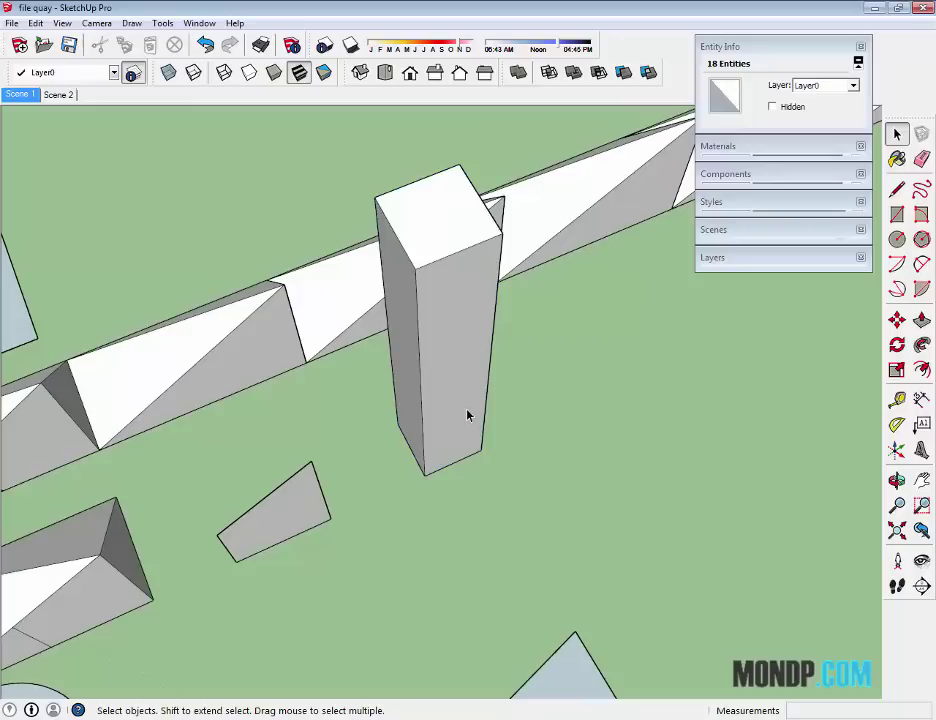
triple_click(467, 415)
right_click(467, 298)
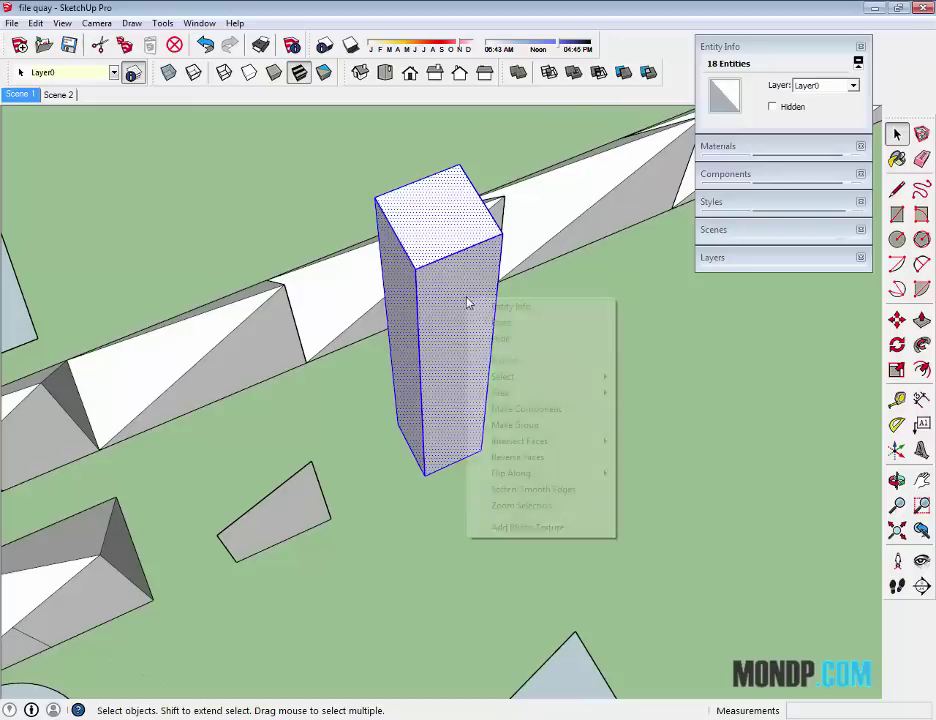
left_click(518, 426)
mouse_move(518, 430)
middle_mouse_down()
mouse_move(270, 415)
mouse_move(600, 411)
mouse_move(446, 360)
middle_mouse_up()
right_click(446, 357)
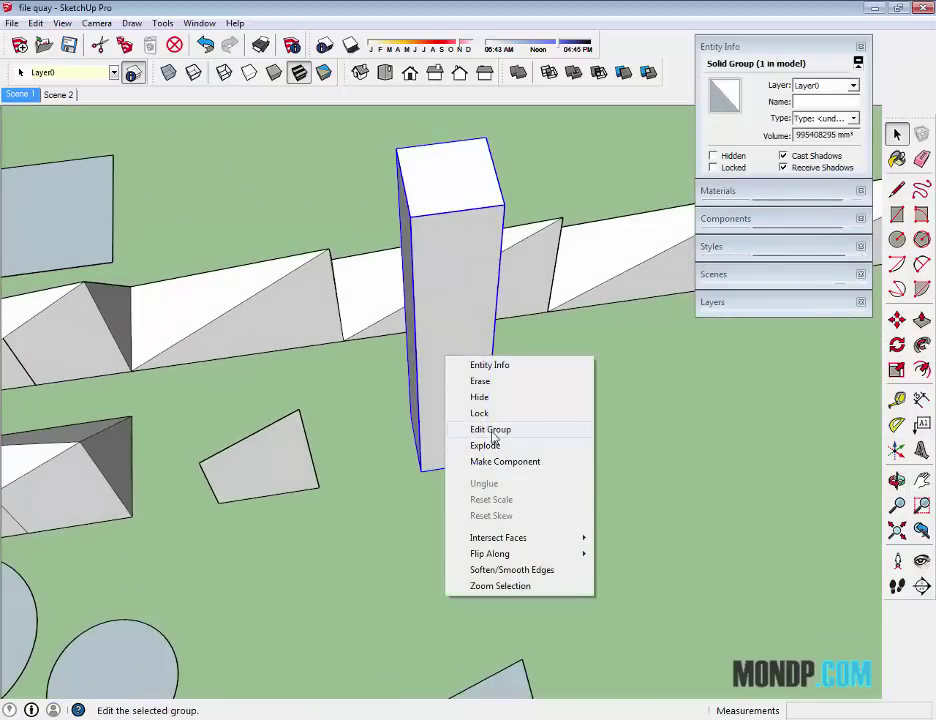
left_click(563, 455)
mouse_move(470, 438)
middle_mouse_down()
mouse_move(460, 424)
mouse_move(430, 417)
mouse_move(324, 440)
mouse_move(416, 457)
mouse_move(359, 464)
mouse_move(407, 441)
mouse_move(408, 455)
middle_mouse_up()
left_click(416, 457)
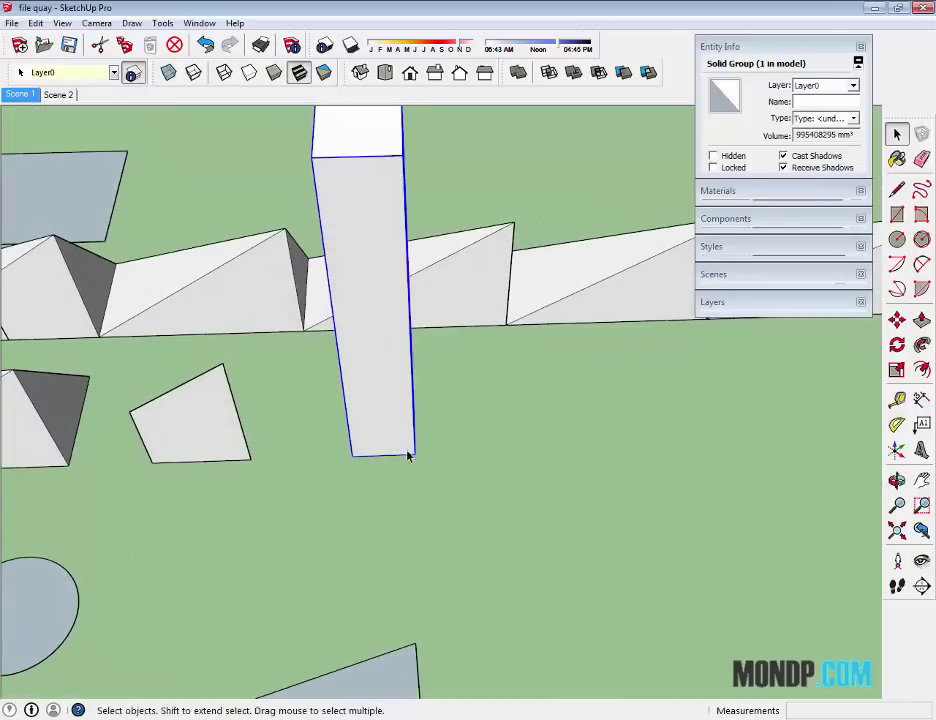
Copy the pillar along the wall and array it 4x into five evenly spaced pillars.
key("m")
key("ctrl")
left_click(352, 455)
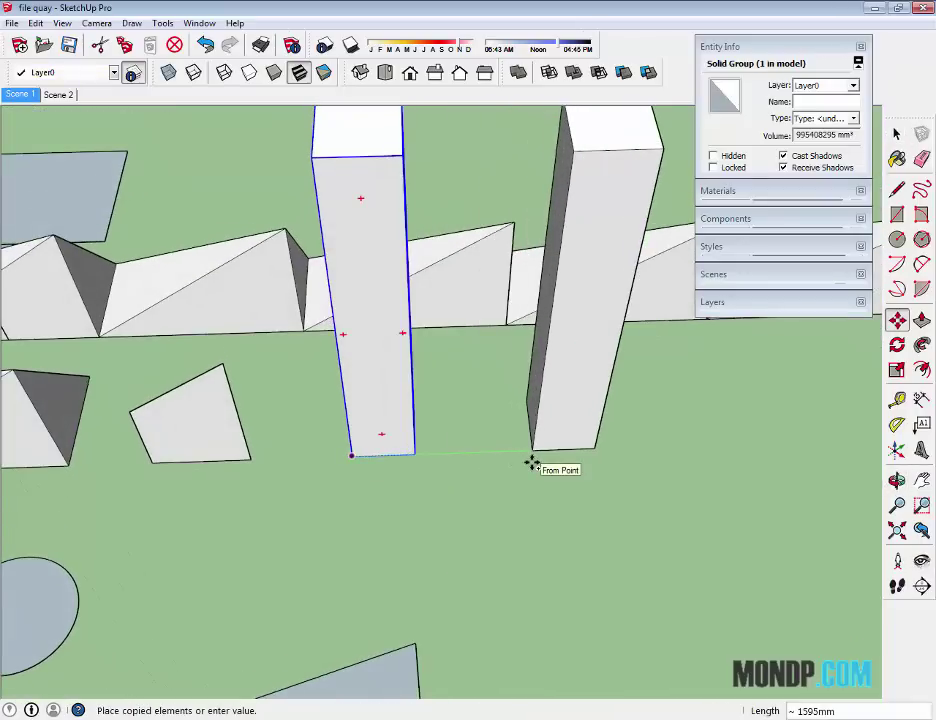
left_click(531, 462)
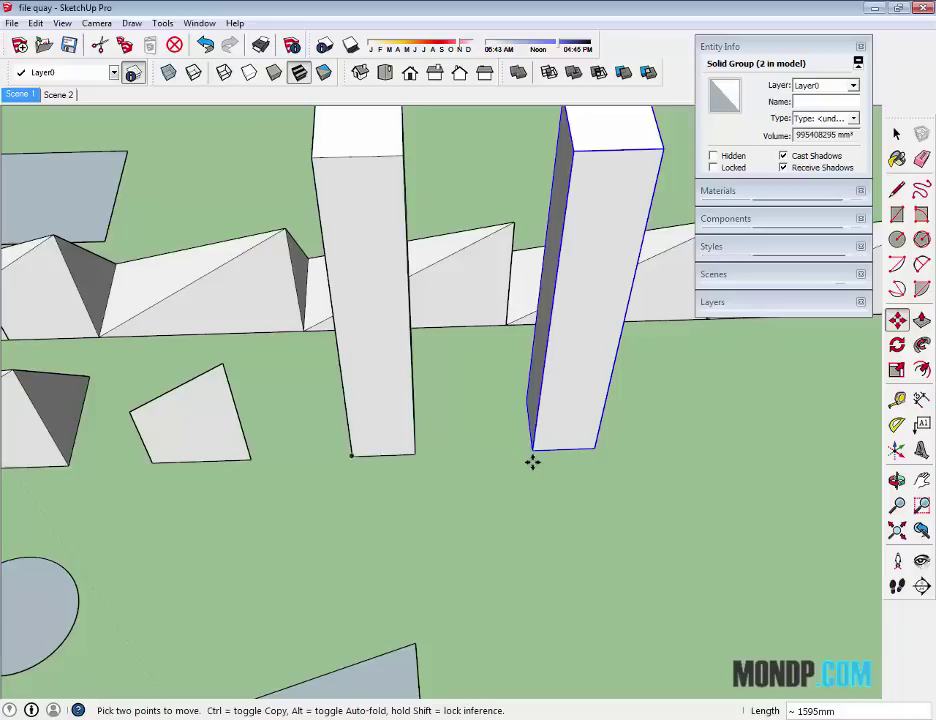
type("4")
key("Return")
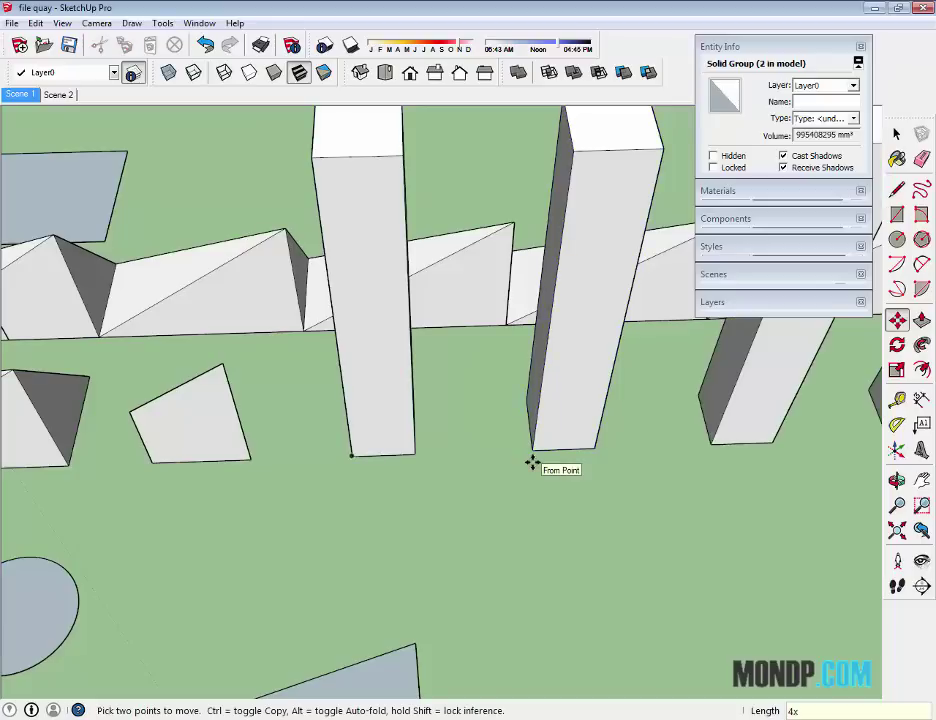
key("space")
scroll(533, 455, "down", 5)
scroll(368, 438, "up", 3)
Delete the middle three copied posts and the last one.
scroll(440, 439, "down", 3)
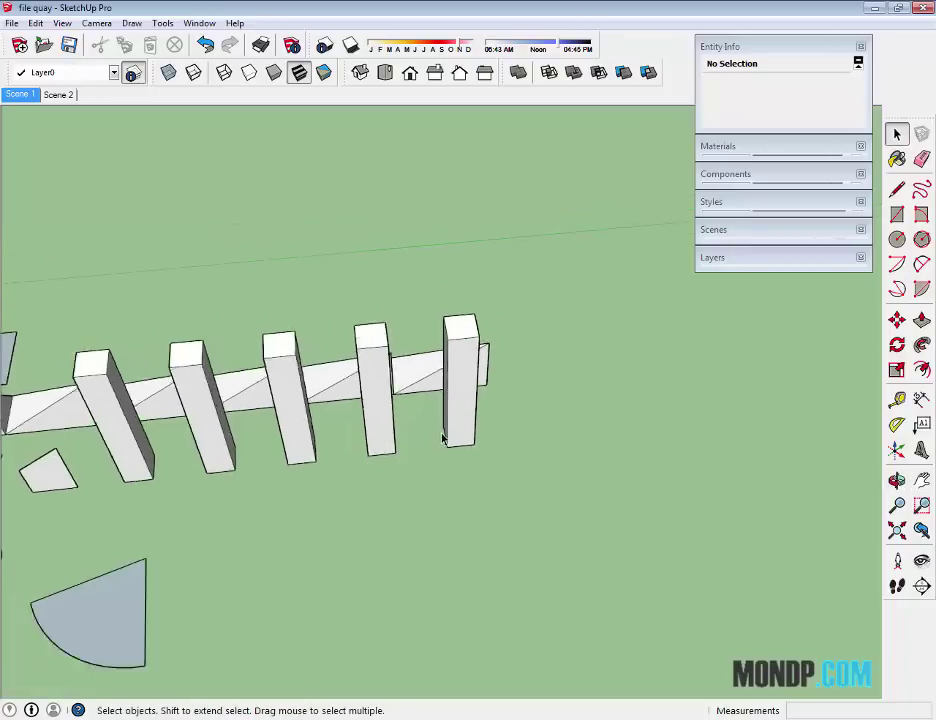
scroll(506, 444, "down", 1)
left_click_drag(353, 485, 339, 493)
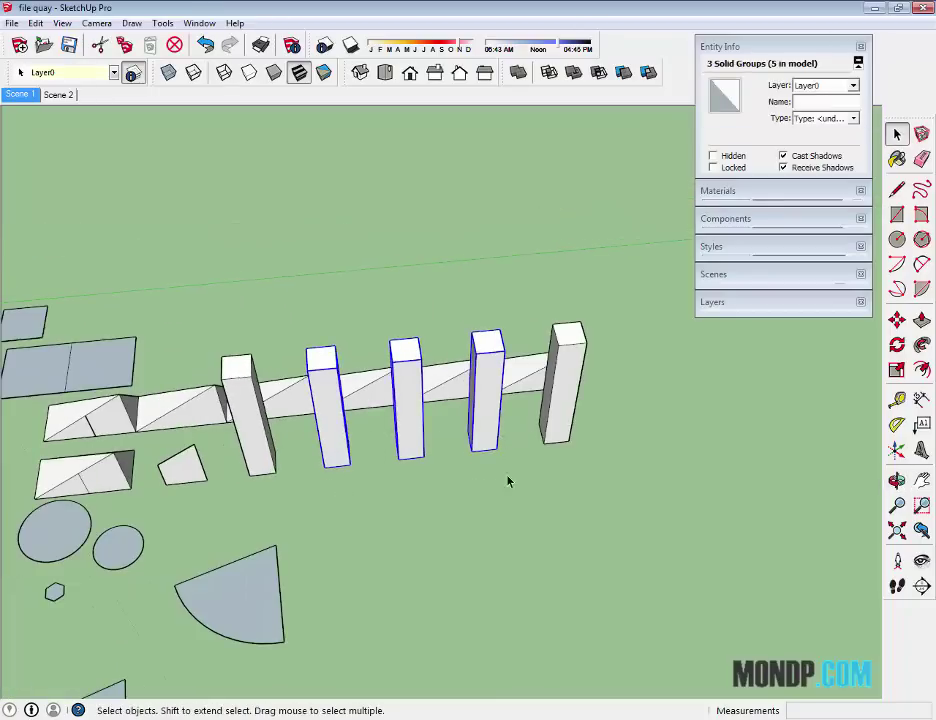
key("Delete")
left_click(560, 430)
key("Delete")
Copy the remaining post 800 away and fill the gap with evenly spaced copies.
scroll(263, 465, "up", 3)
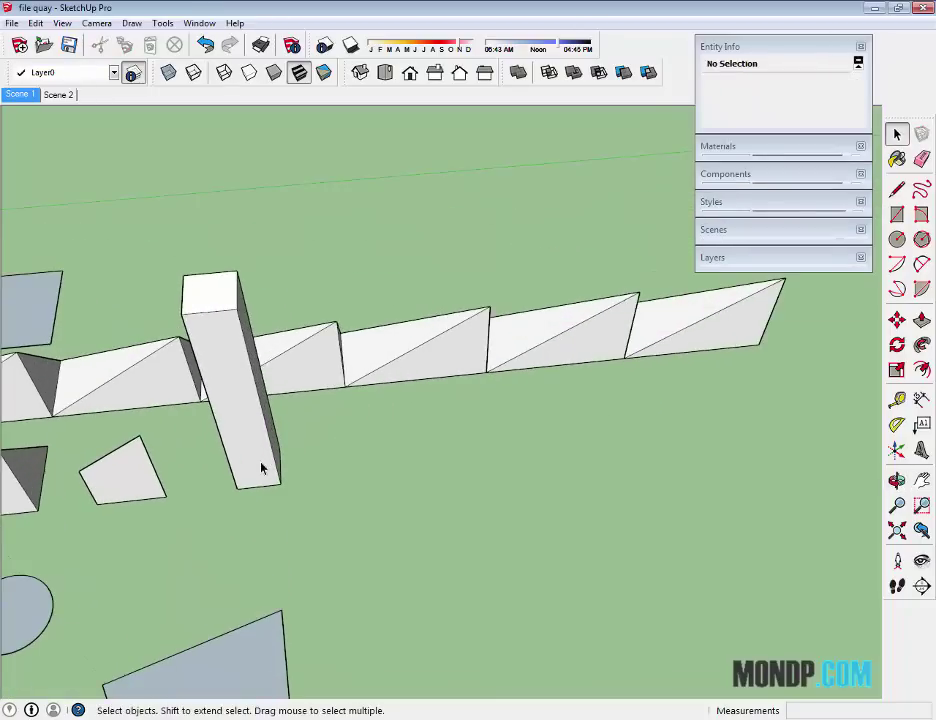
left_click(264, 475)
key("m")
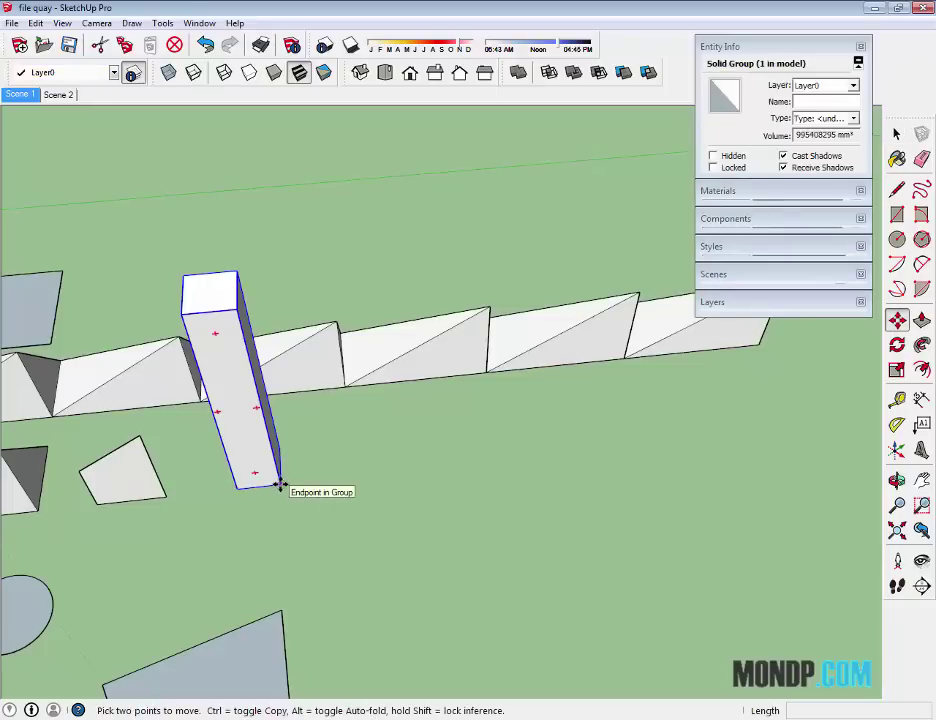
left_click(280, 485)
key("ctrl")
type("8000")
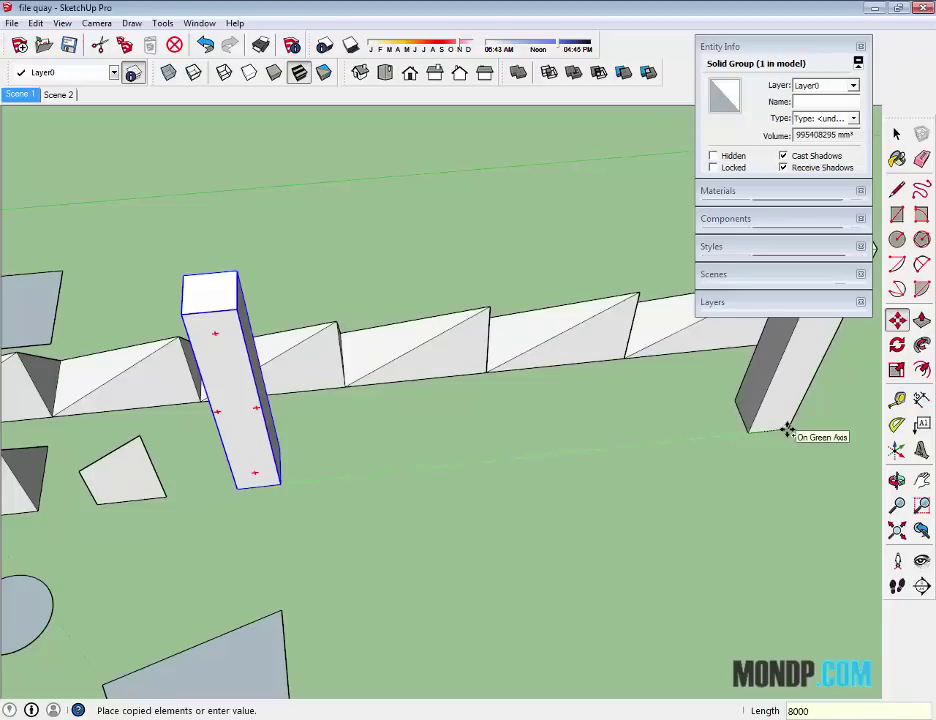
key("Return")
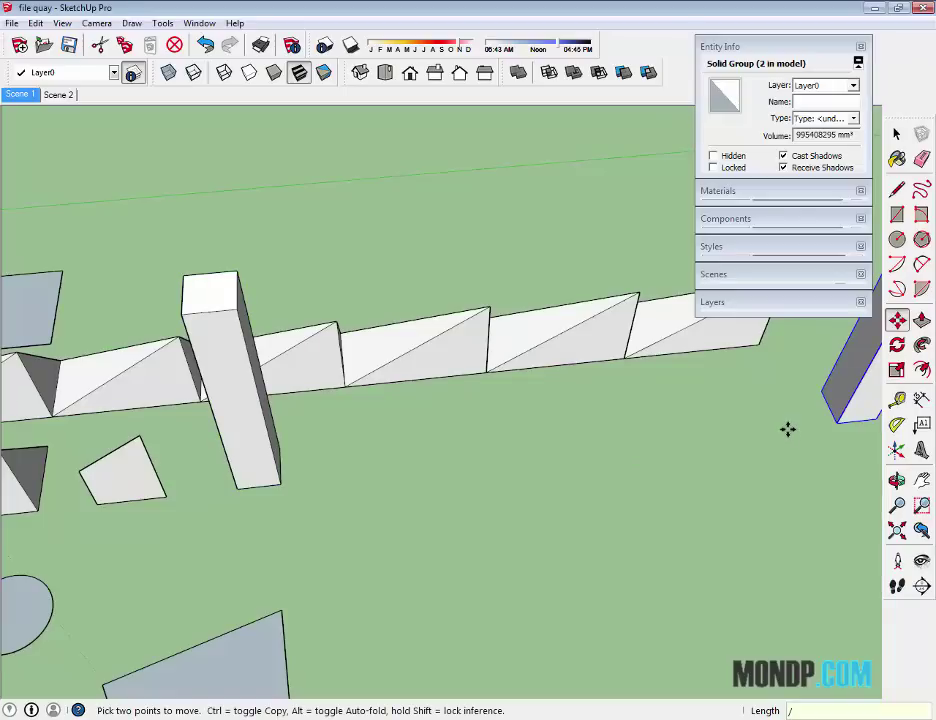
key("Return")
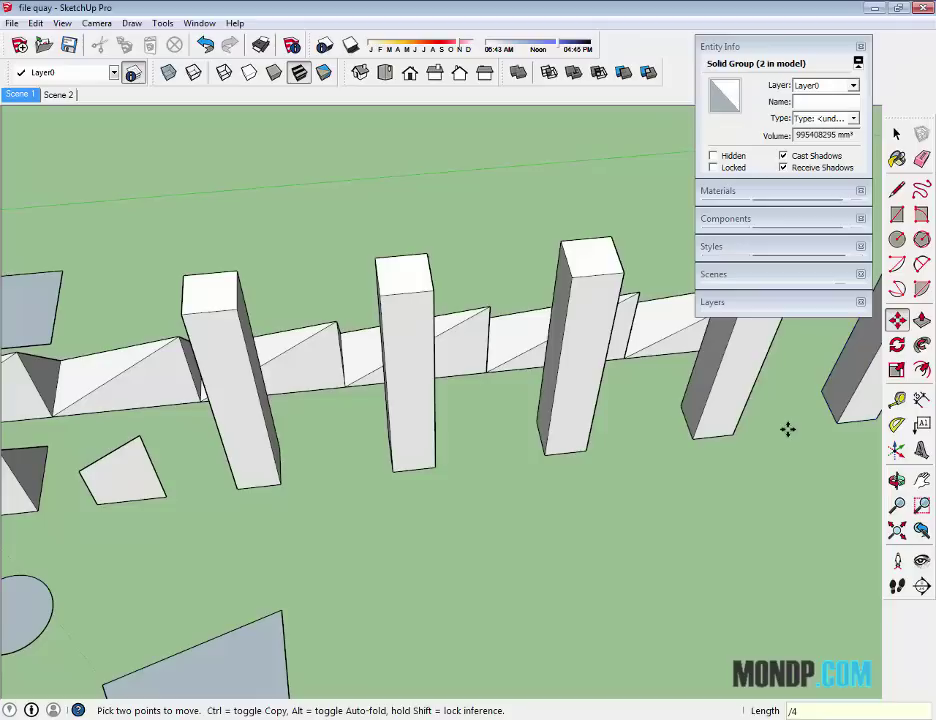
key("space")
Delete the new middle posts, leaving a single post selected in front of the wall.
middle_click_drag(781, 443, 534, 468)
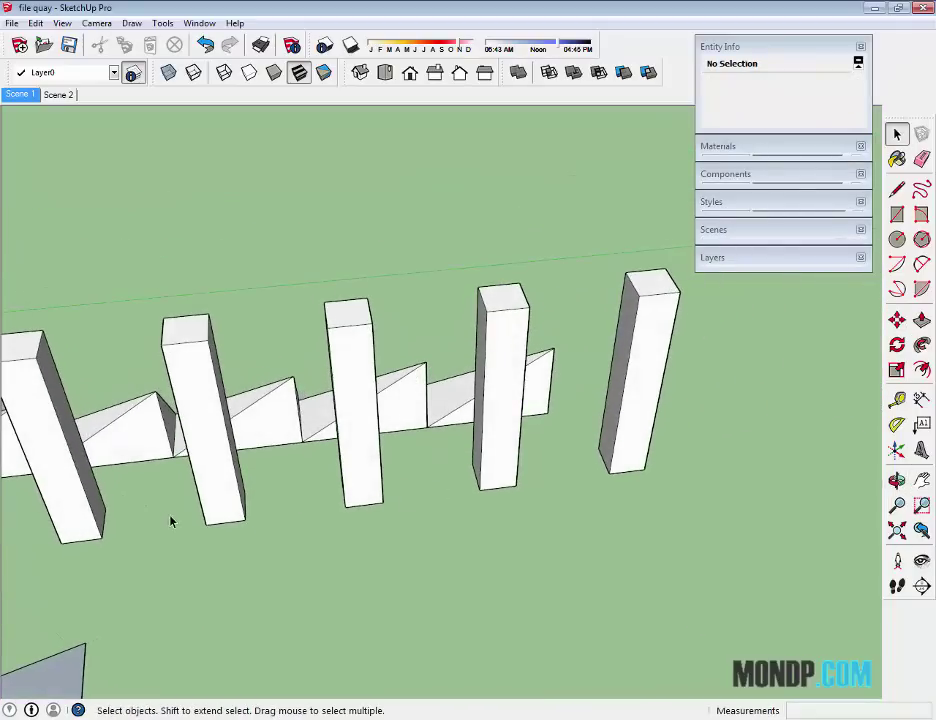
mouse_move(171, 521)
middle_mouse_down()
mouse_move(387, 469)
mouse_move(556, 319)
mouse_move(577, 440)
middle_mouse_up()
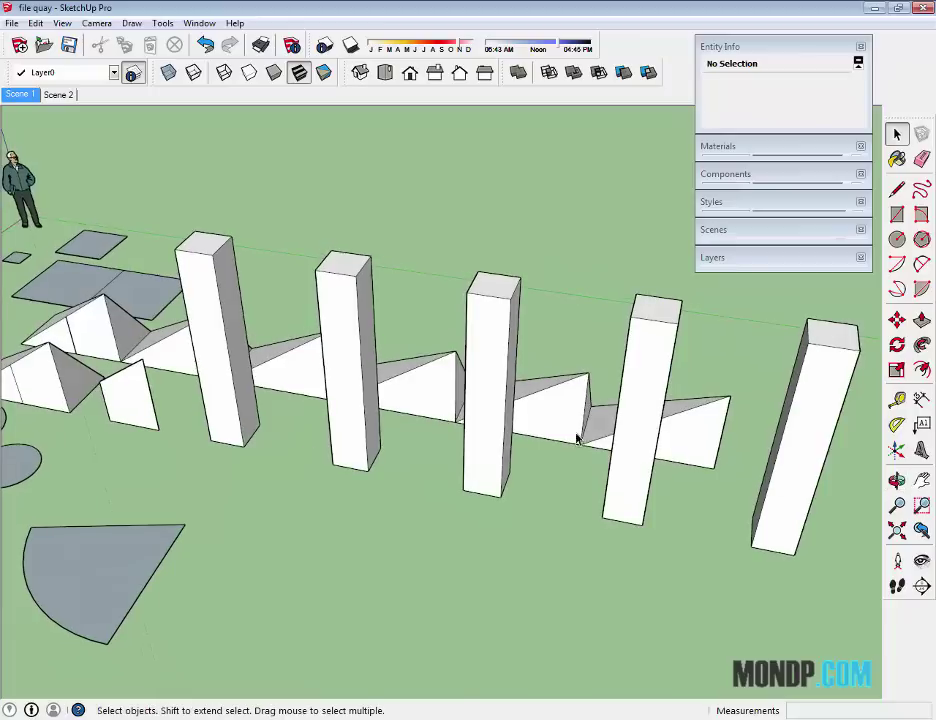
mouse_move(494, 451)
middle_mouse_down()
mouse_move(506, 389)
mouse_move(370, 418)
middle_mouse_up()
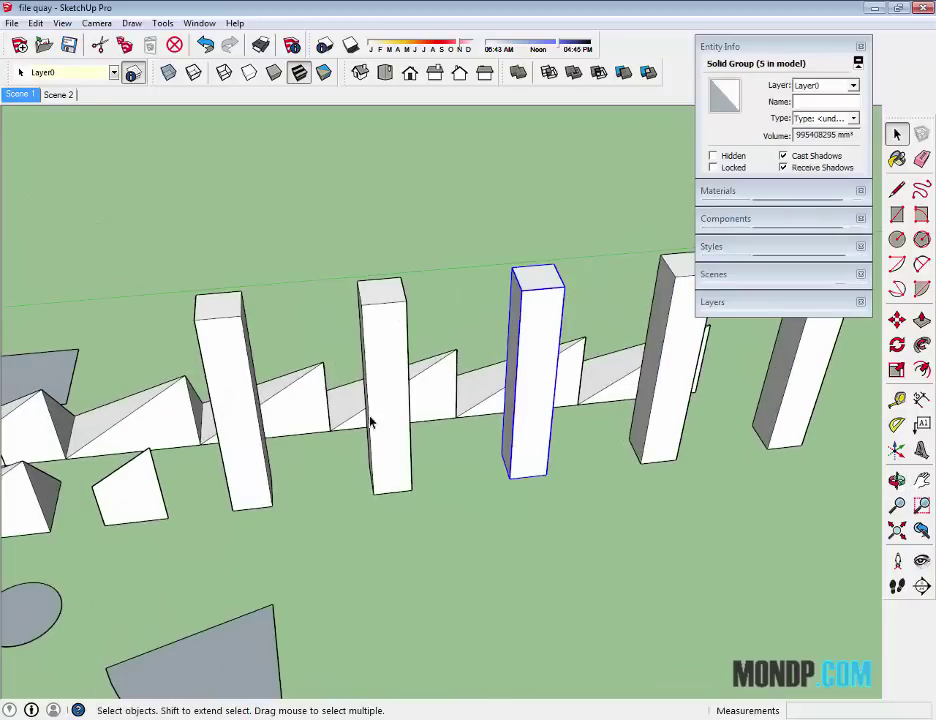
middle_click_drag(537, 493, 662, 472)
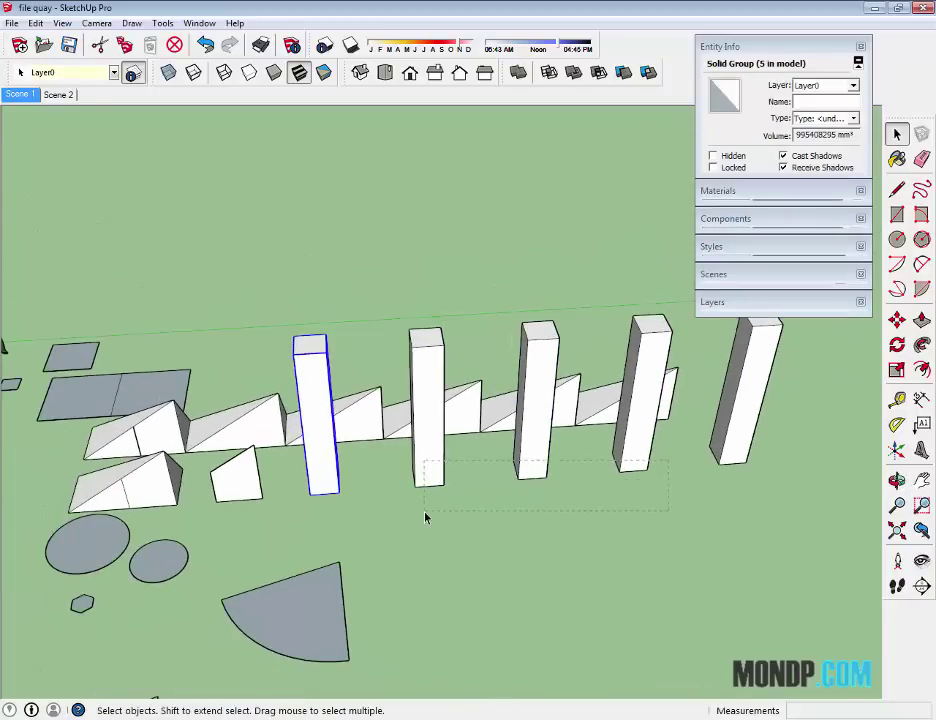
left_click_drag(425, 517, 428, 514)
key("Delete")
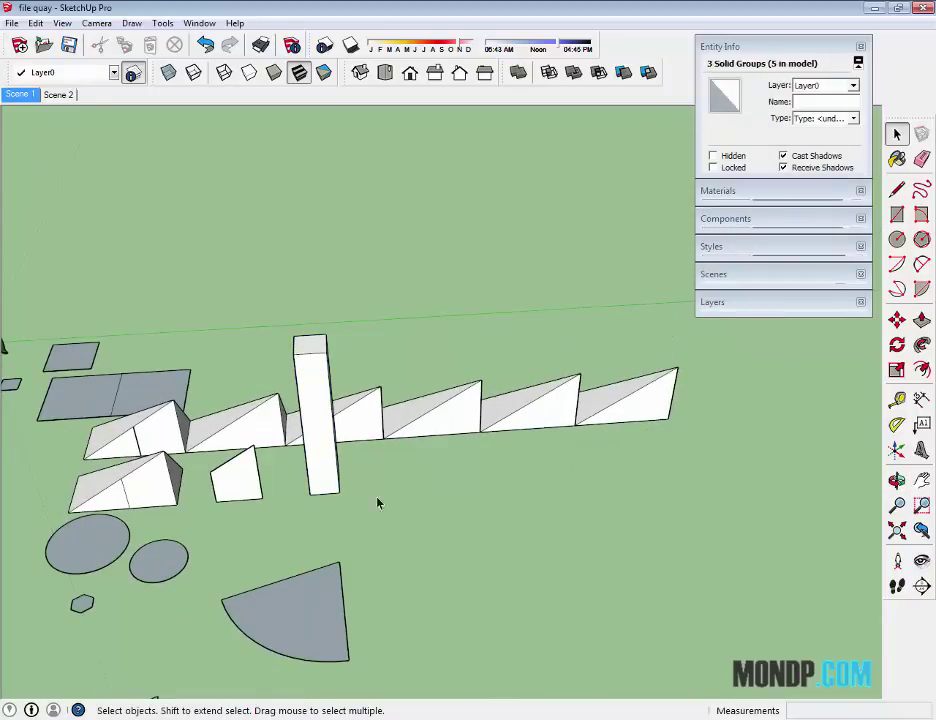
left_click(328, 486)
scroll(330, 490, "up", 3)
key("m")
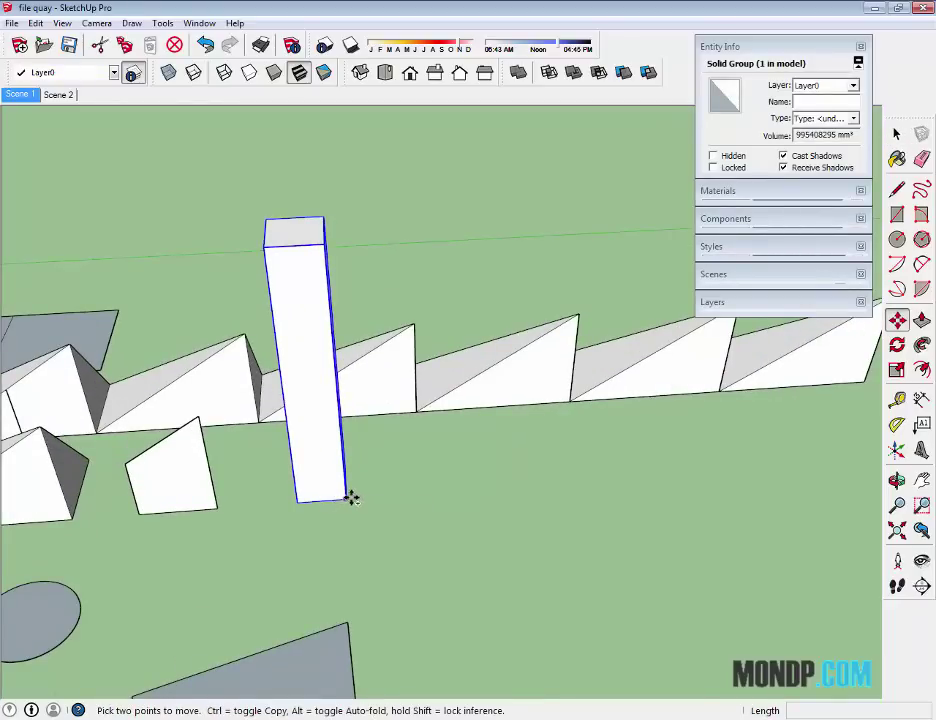
mouse_move(318, 440)
key("ctrl")
left_click(346, 500)
type("8000")
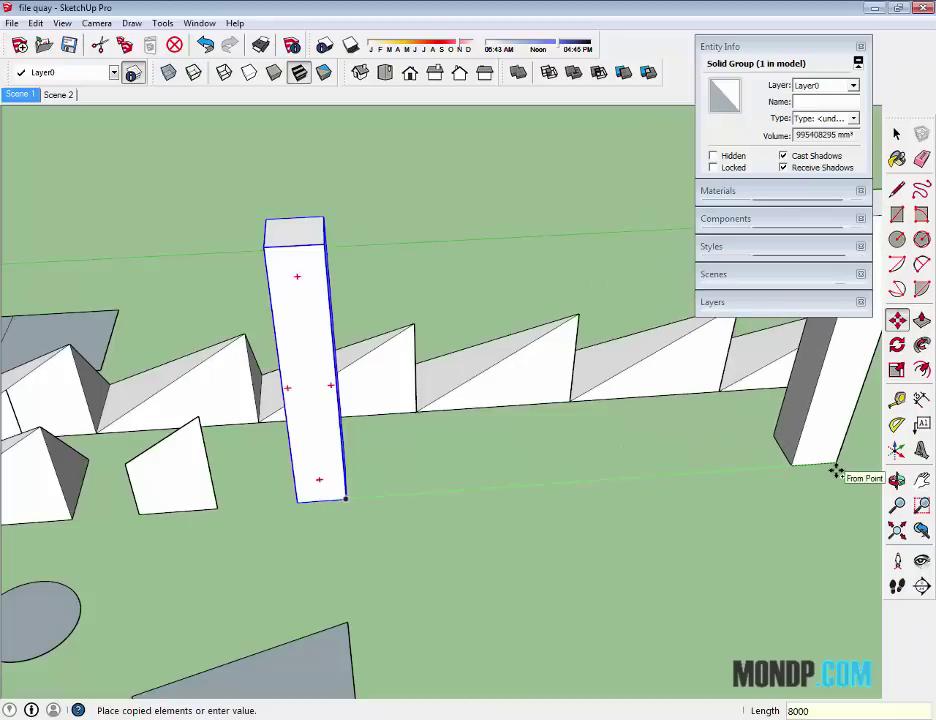
key("Return")
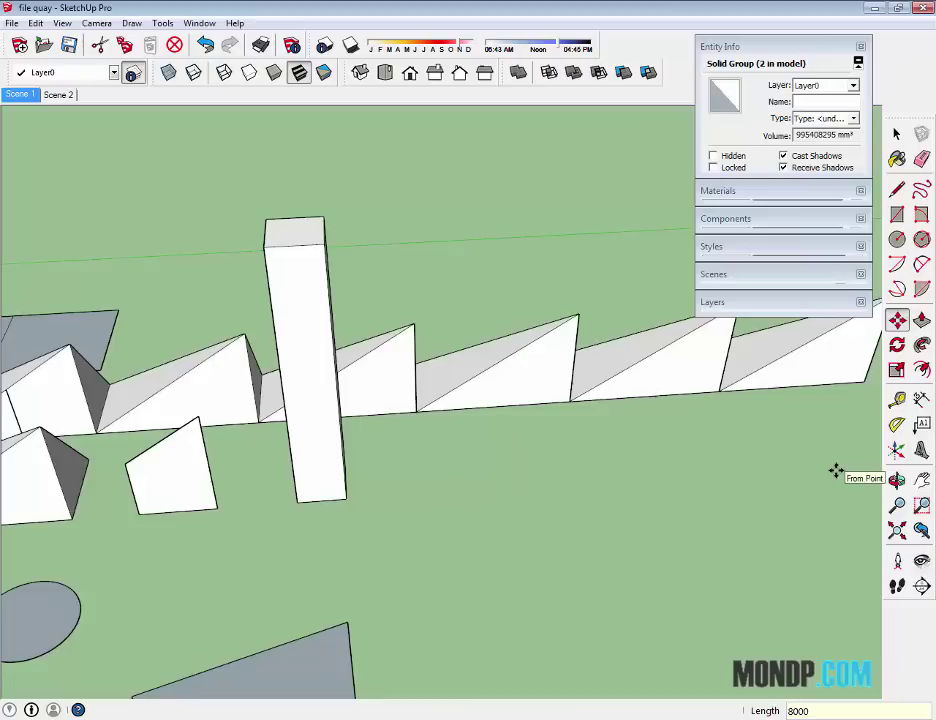
type("/4")
key("Return")
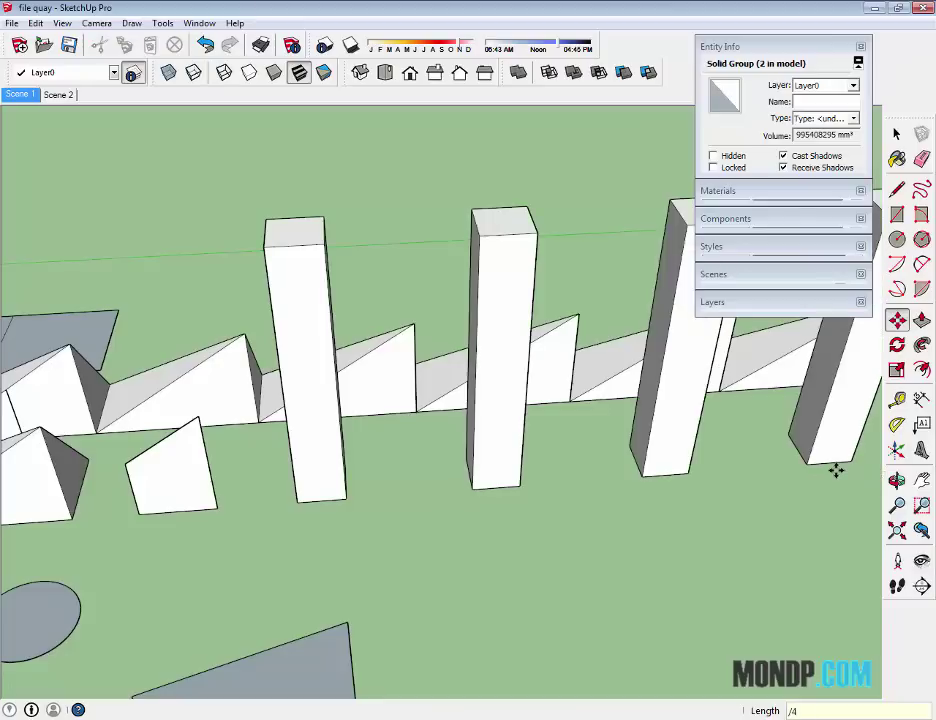
key("space")
scroll(669, 434, "down", 5)
scroll(497, 489, "up", 3)
middle_click_drag(497, 489, 596, 498)
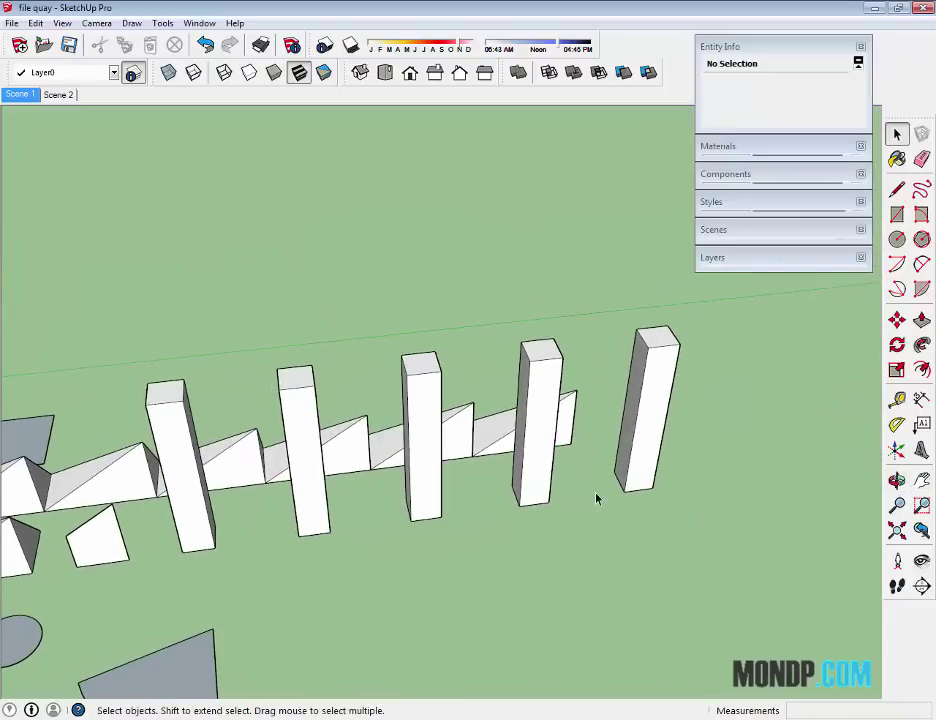
left_click_drag(319, 571, 319, 571)
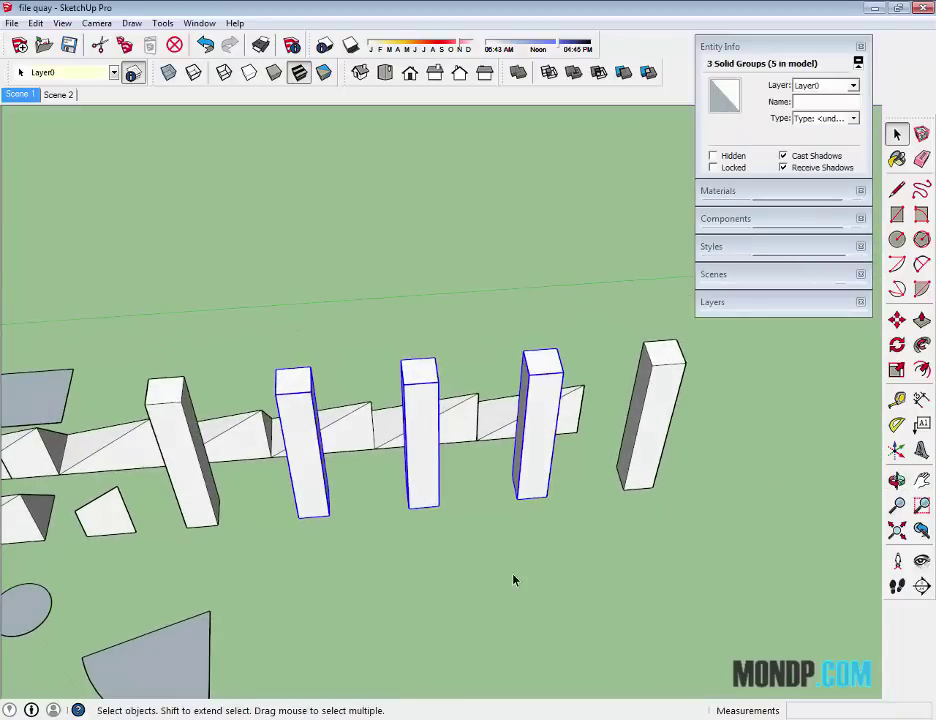
key("Delete")
key("Delete")
mouse_move(568, 543)
middle_mouse_down()
mouse_move(267, 520)
mouse_move(483, 477)
middle_mouse_up()
scroll(501, 468, "up", 3)
scroll(510, 470, "up", 2)
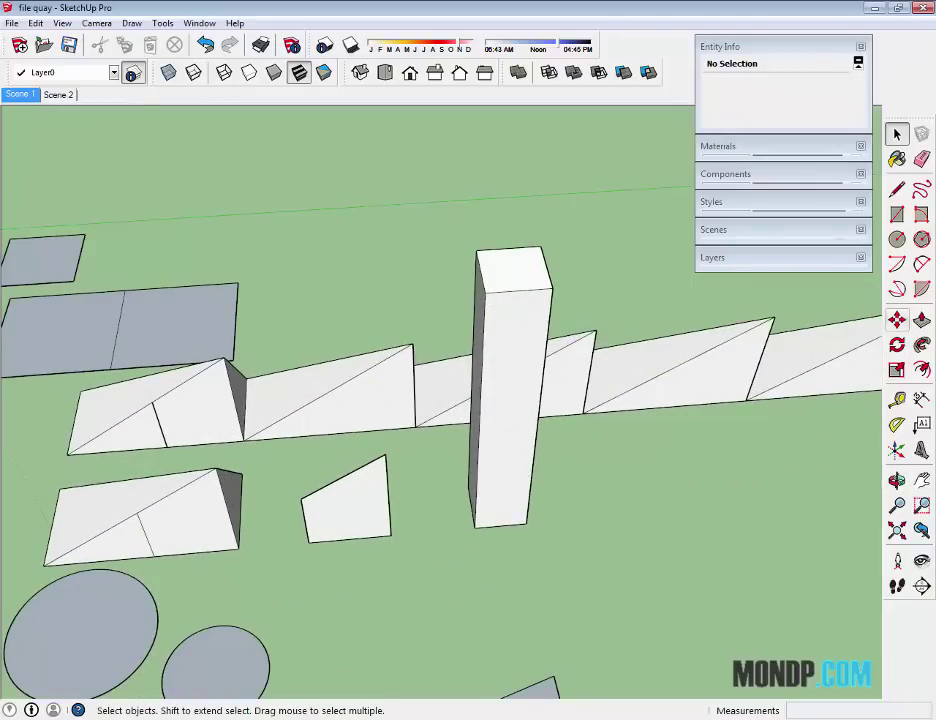
Make the post a component.
scroll(500, 340, "up", 1)
scroll(510, 313, "up", 3)
right_click(510, 311)
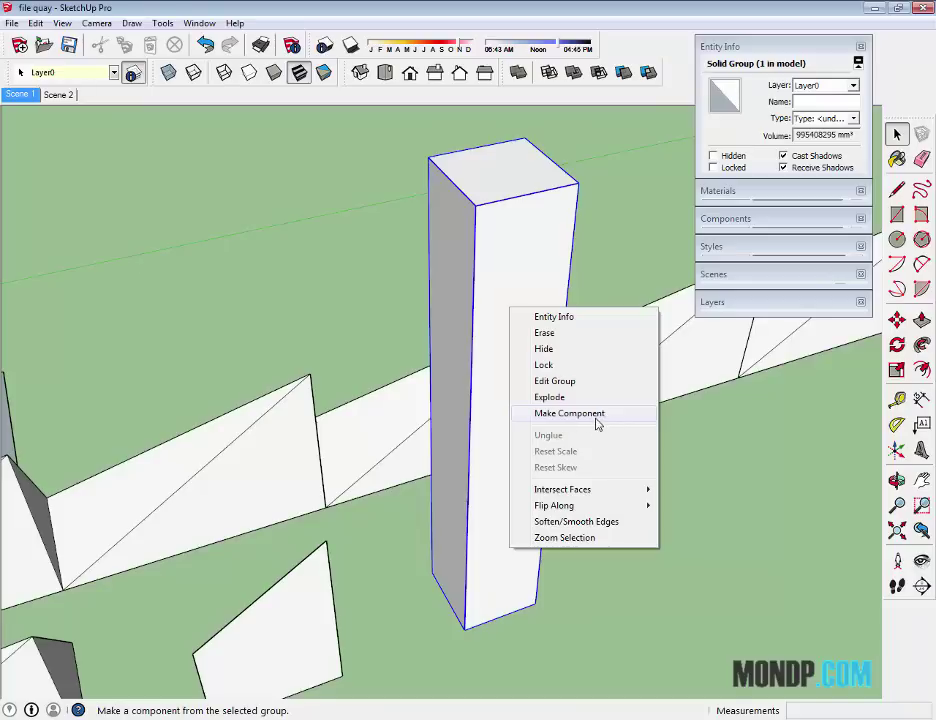
left_click(775, 435)
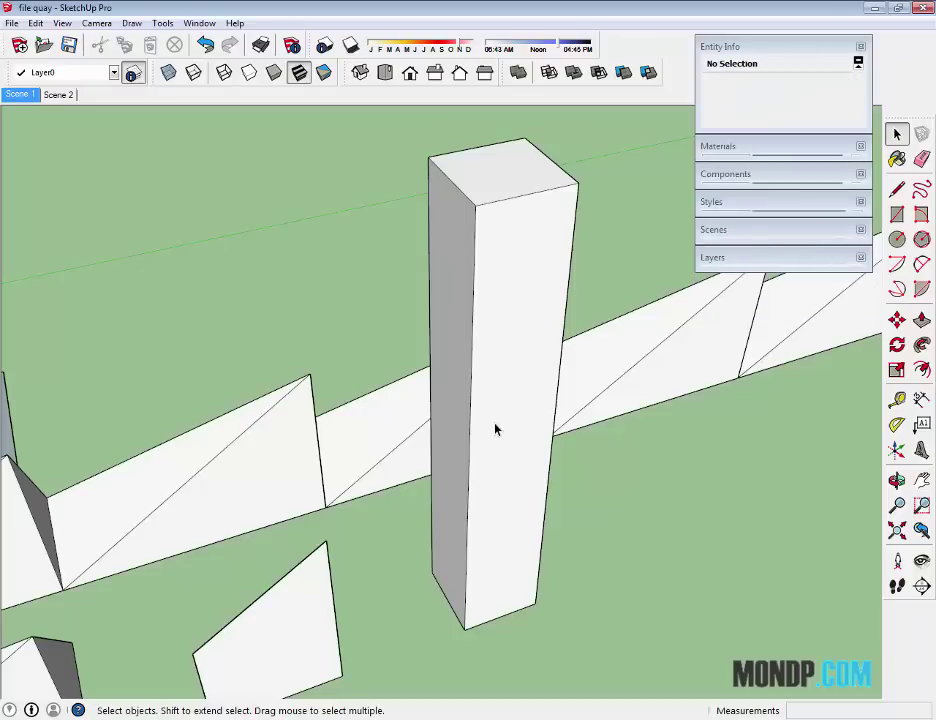
Copy the post to the right, 2368 mm from the first.
mouse_move(518, 422)
middle_mouse_down()
mouse_move(466, 435)
mouse_move(338, 427)
mouse_move(334, 497)
middle_mouse_up()
left_click(334, 497)
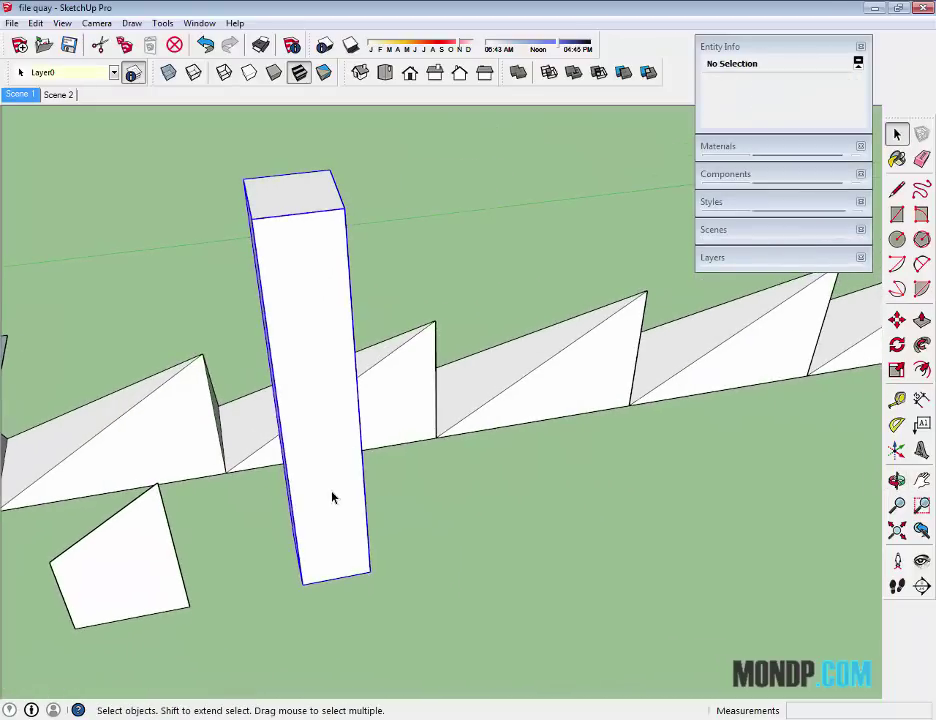
right_click(334, 497)
mouse_move(392, 365)
middle_mouse_down()
mouse_move(387, 483)
mouse_move(334, 528)
middle_mouse_up()
key("m")
left_click(309, 564)
key("ctrl")
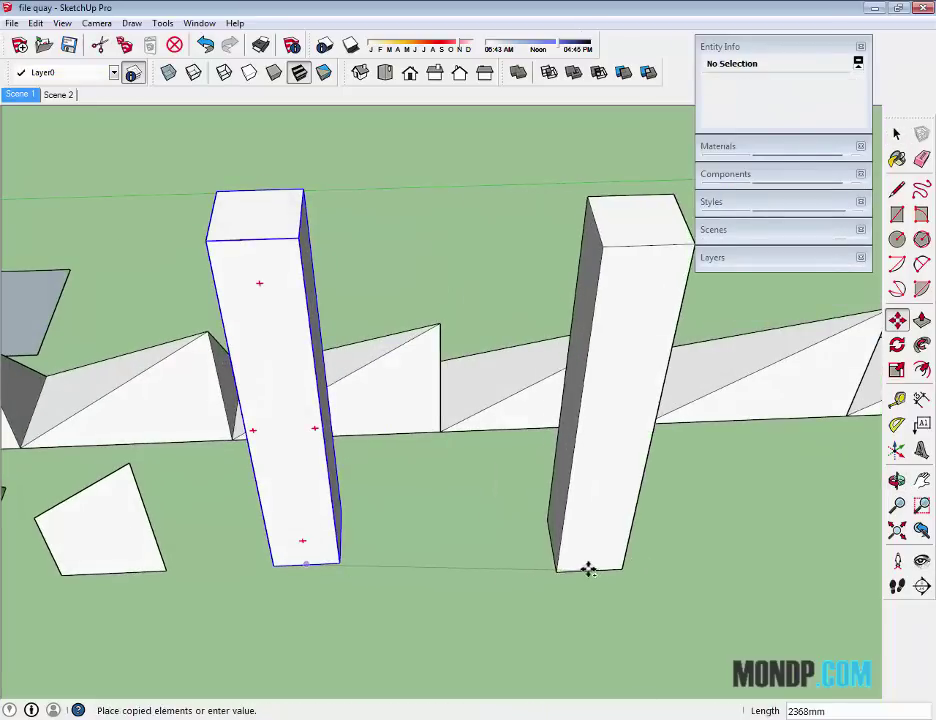
left_click(589, 553)
key("space")
Copy the left slanted block to the right and open the copy for editing.
mouse_move(382, 553)
middle_mouse_down()
mouse_move(447, 555)
mouse_move(449, 434)
mouse_move(167, 468)
middle_mouse_up()
left_click(130, 412)
middle_click_drag(130, 412, 167, 510)
key("m")
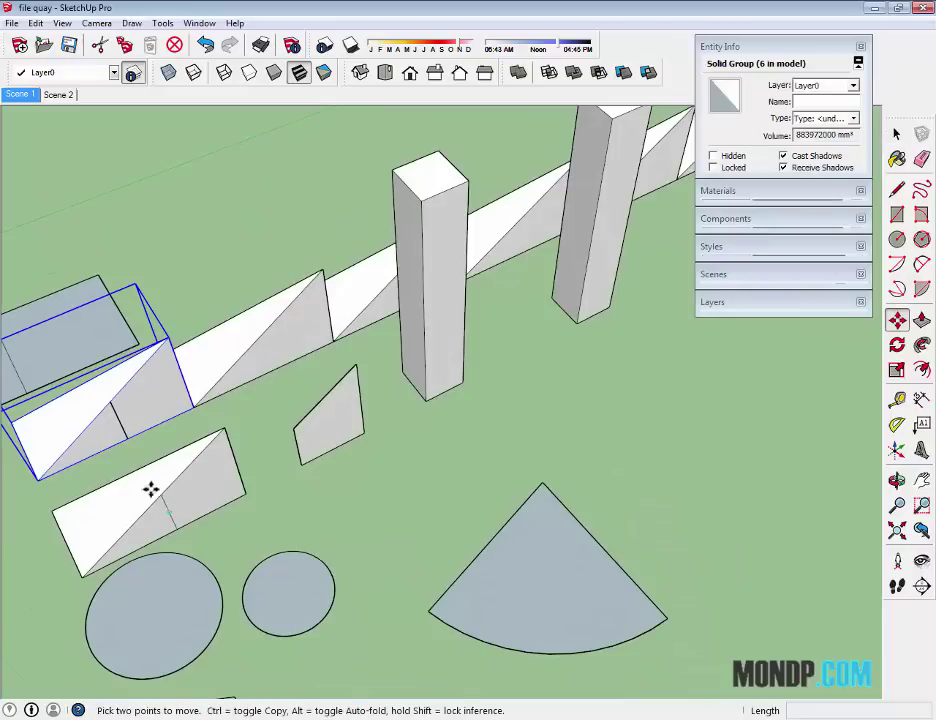
key("ctrl")
left_click(125, 450)
left_click(641, 449)
mouse_move(641, 449)
middle_mouse_down()
mouse_move(620, 438)
mouse_move(672, 497)
mouse_move(504, 464)
middle_mouse_up()
key("space")
double_click(464, 516)
mouse_move(464, 516)
middle_mouse_down()
mouse_move(527, 397)
mouse_move(490, 425)
mouse_move(610, 500)
middle_mouse_up()
Push/Pull the copied block's triangular face to cut a V-shaped notch in its top.
scroll(571, 467, "up", 2)
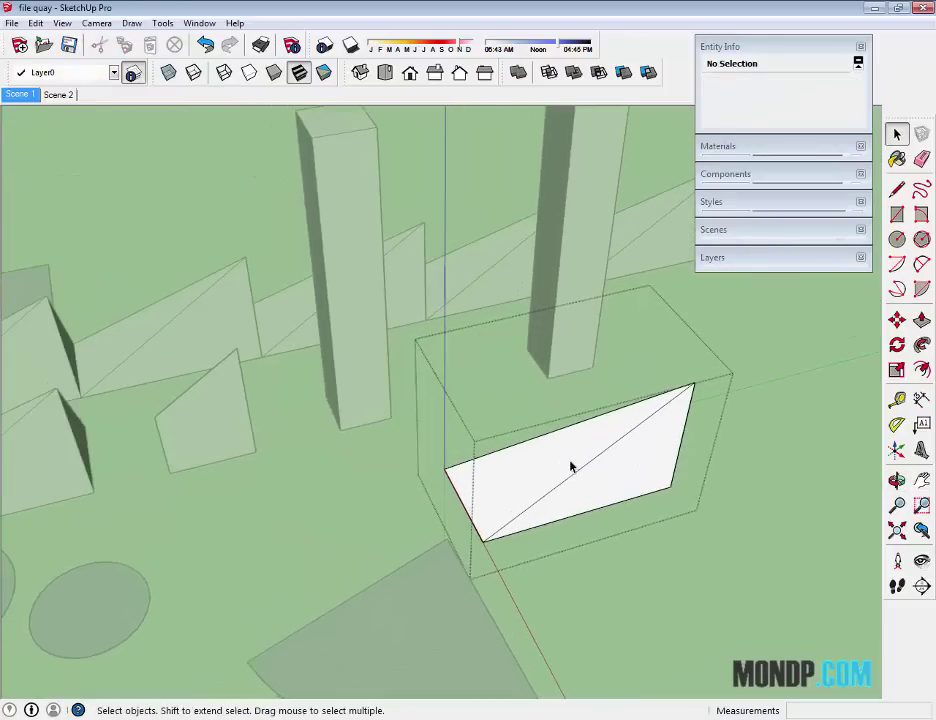
key("l")
left_click(547, 433)
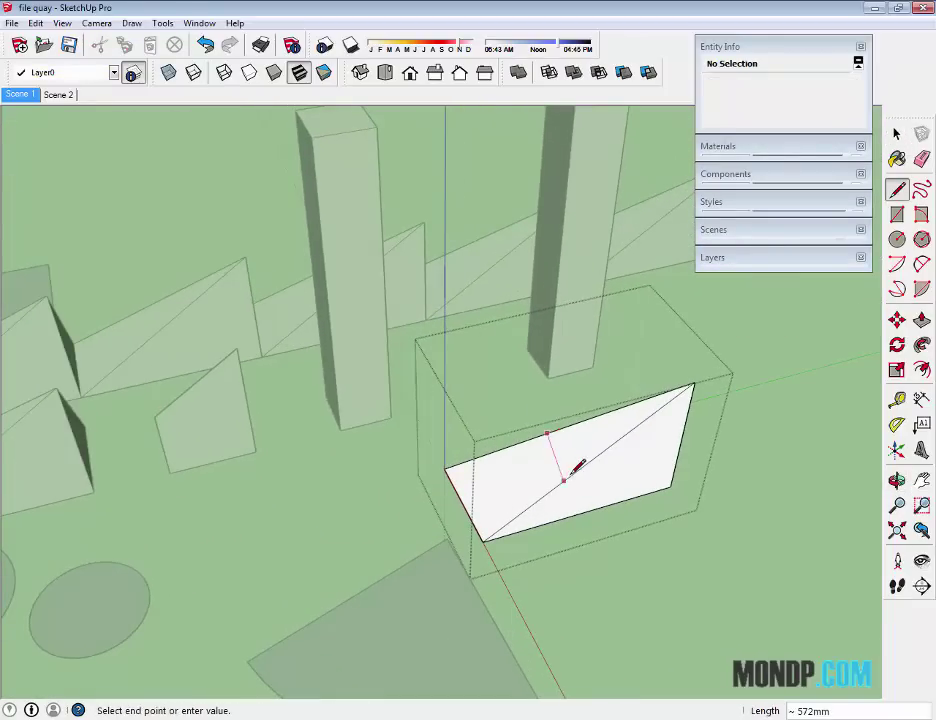
key("space")
key("p")
left_click(539, 482)
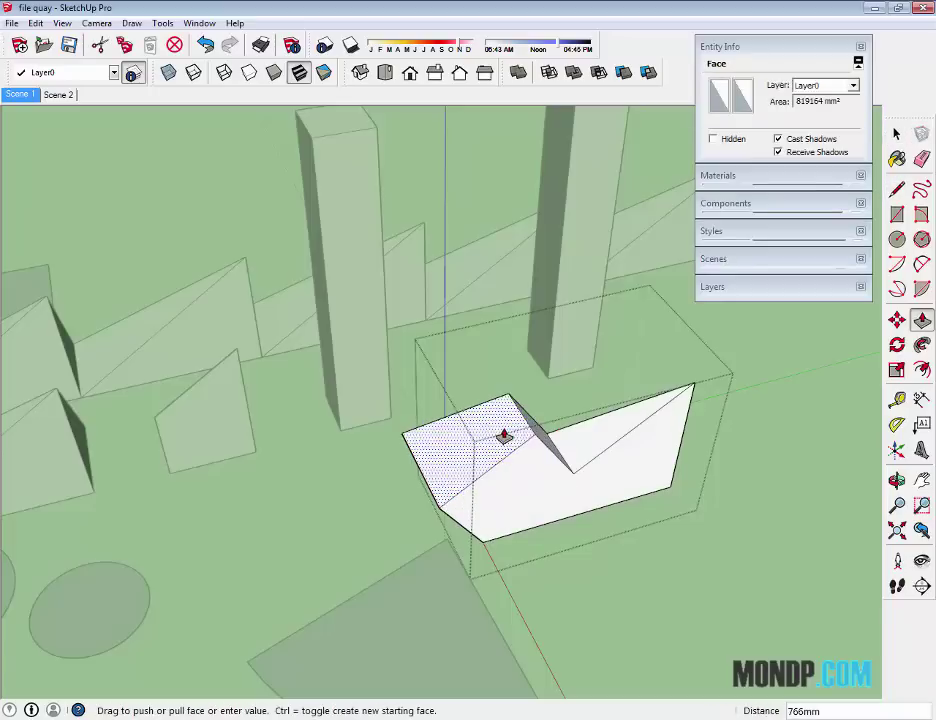
left_click(570, 445)
key("space")
left_click(600, 575)
key("x")
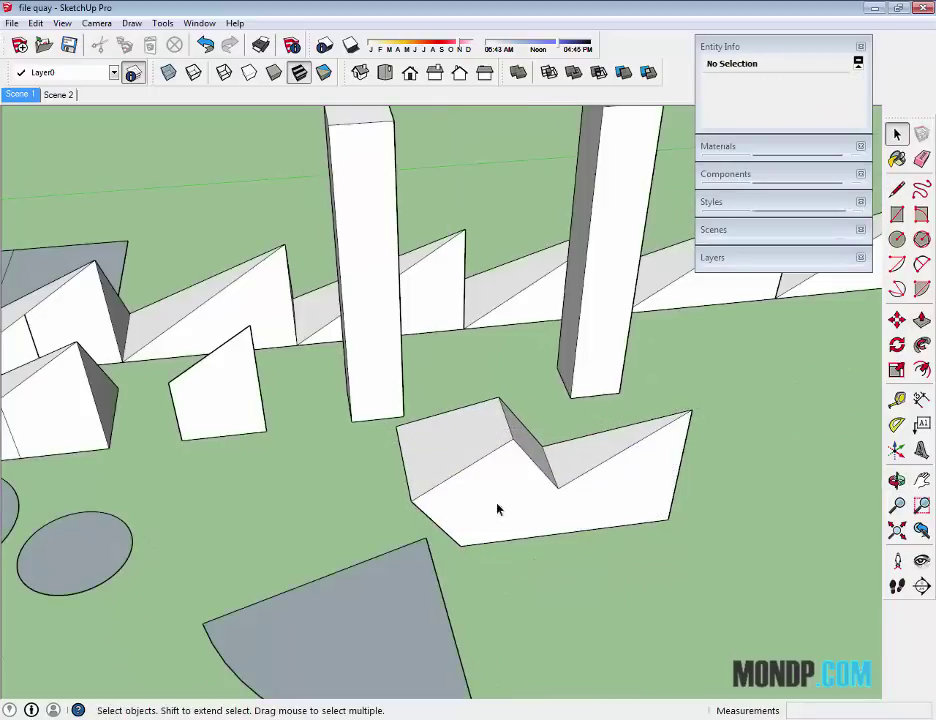
mouse_move(497, 507)
middle_mouse_down()
mouse_move(576, 445)
mouse_move(560, 490)
mouse_move(508, 532)
mouse_move(600, 443)
mouse_move(577, 468)
mouse_move(529, 487)
mouse_move(558, 453)
middle_mouse_up()
left_click(576, 445)
Open the right post for editing and push its top face down.
scroll(468, 420, "up", 2)
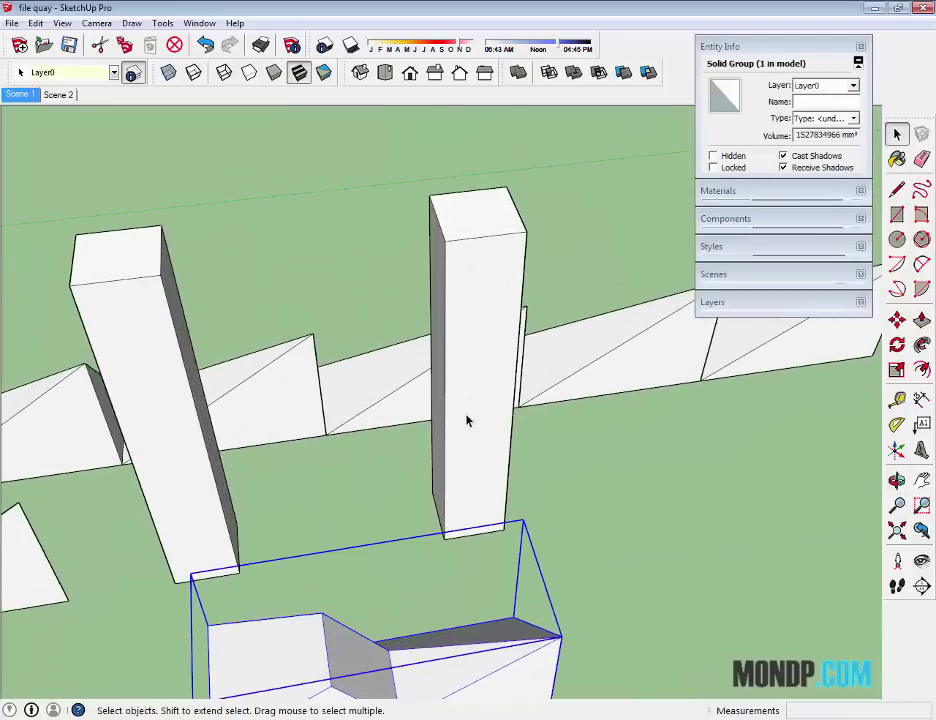
double_click(471, 421)
middle_click_drag(471, 421, 516, 249)
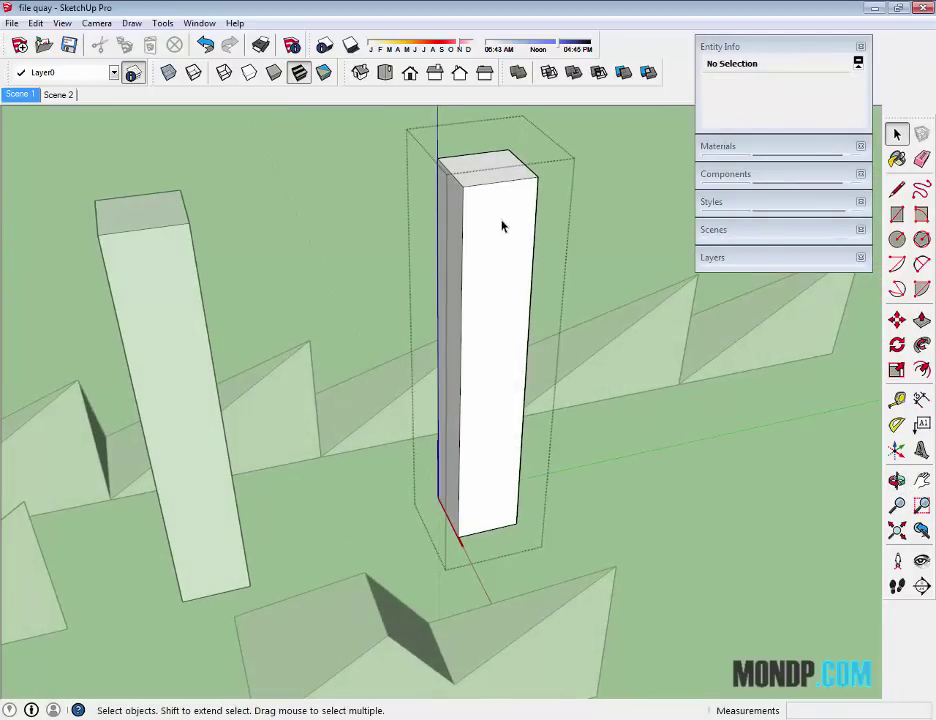
key("p")
mouse_move(488, 182)
left_mouse_down()
mouse_move(492, 288)
mouse_move(476, 220)
mouse_move(478, 174)
mouse_move(482, 216)
left_mouse_up()
middle_click_drag(528, 271, 486, 317)
key("space")
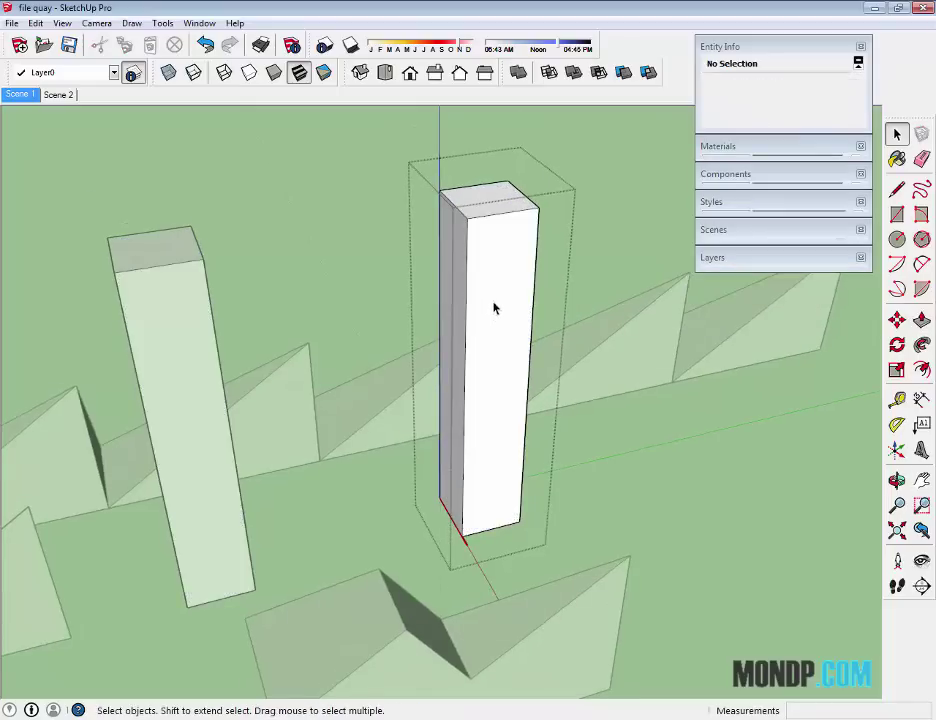
Extrude the post's upper side face sideways into an overhang, forming an inverted L.
key("l")
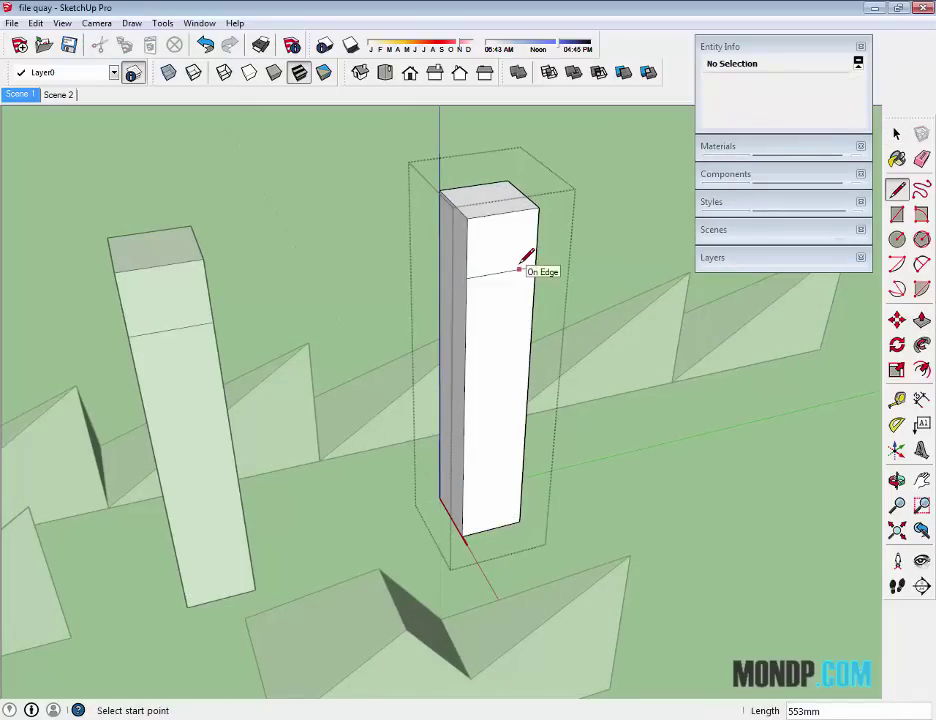
key("p")
left_click(460, 188)
left_click(618, 386)
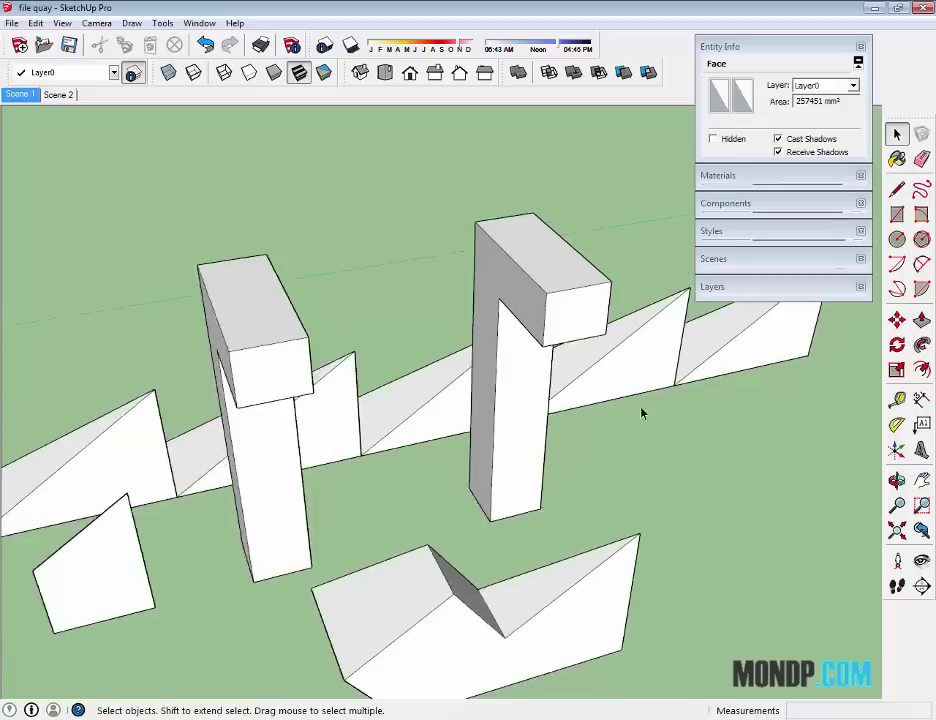
mouse_move(641, 413)
middle_mouse_down()
mouse_move(644, 370)
mouse_move(534, 400)
middle_mouse_up()
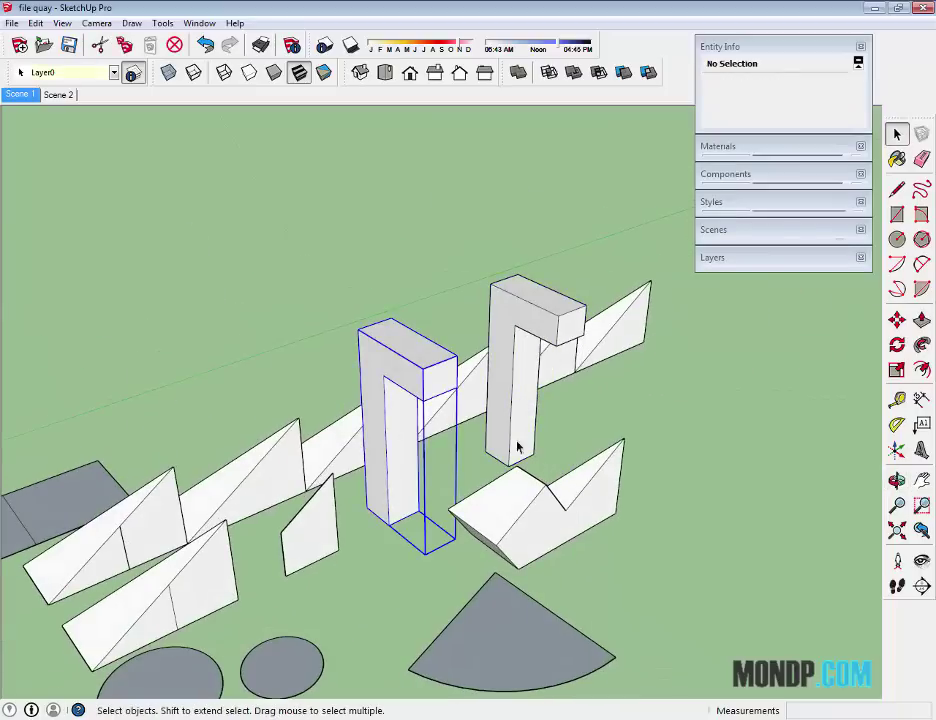
Select the V-notched block and orbit in close to it.
mouse_move(518, 447)
middle_mouse_down()
mouse_move(483, 426)
mouse_move(566, 397)
mouse_move(499, 417)
mouse_move(421, 497)
mouse_move(589, 522)
middle_mouse_up()
left_click(508, 503)
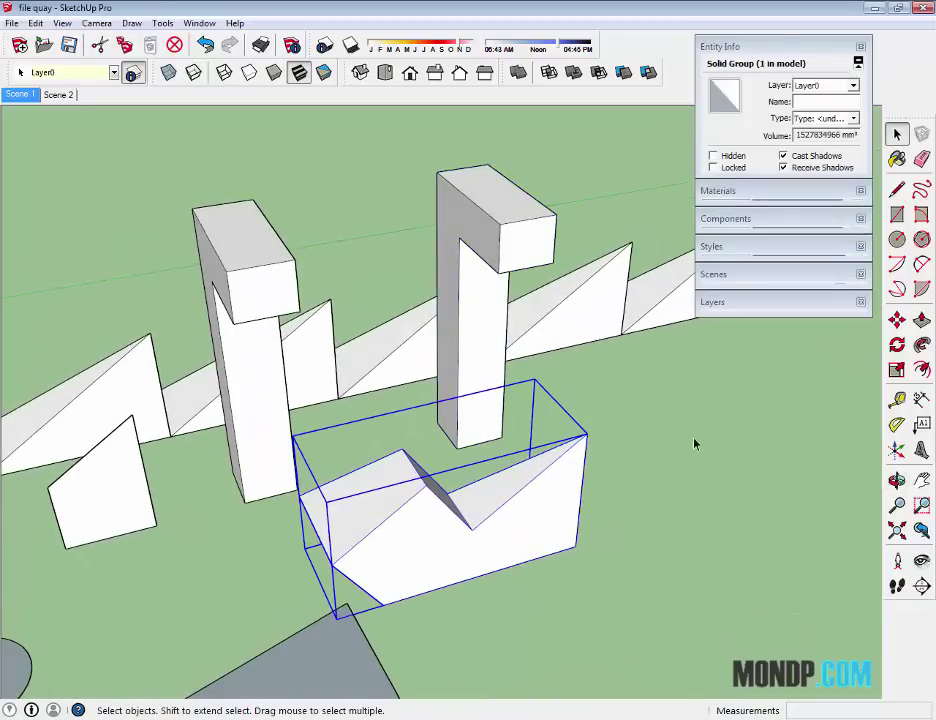
middle_click_drag(485, 458, 627, 463)
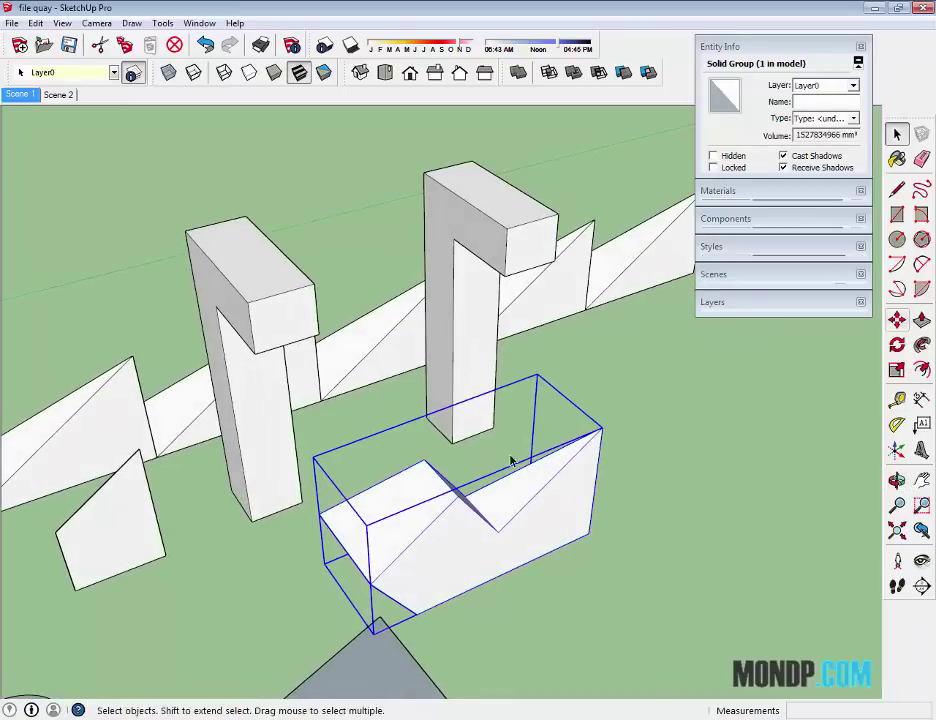
mouse_move(512, 463)
middle_mouse_down()
mouse_move(443, 599)
mouse_move(386, 563)
middle_mouse_up()
left_click(512, 303)
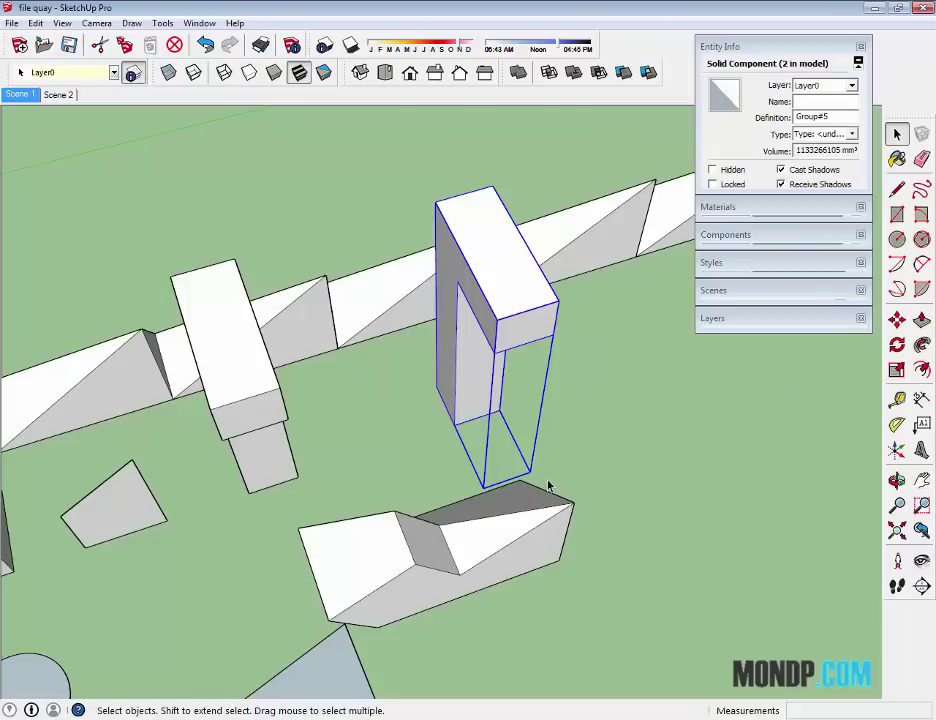
middle_click_drag(548, 486, 527, 501)
left_click(387, 559)
middle_click_drag(387, 559, 529, 476)
scroll(538, 466, "up", 2)
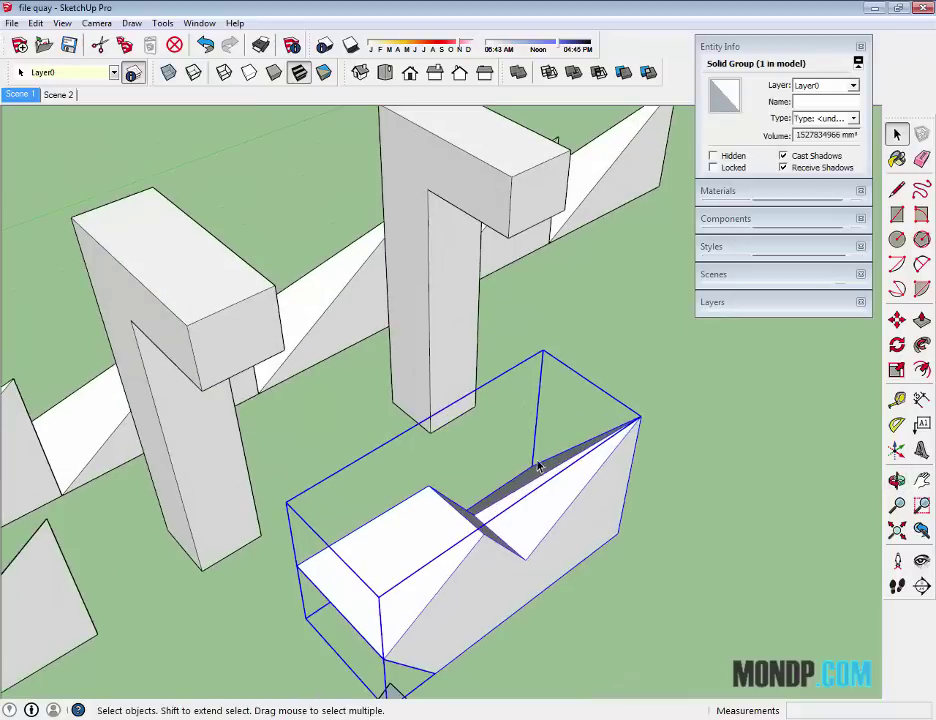
Try a first rotation of the notched block, undoing false starts before committing.
key("m")
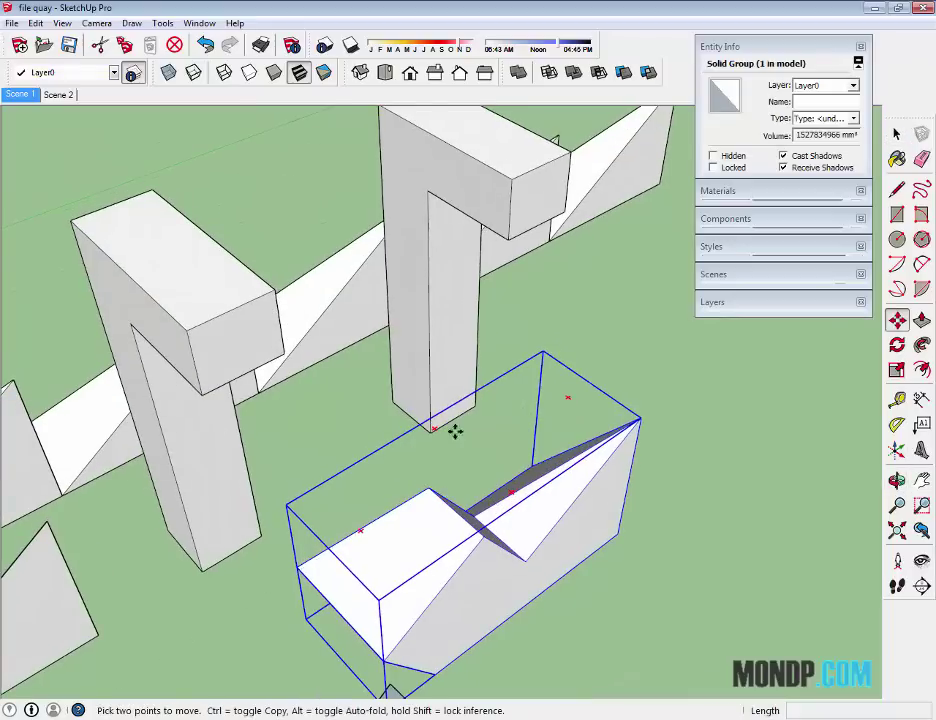
key("q")
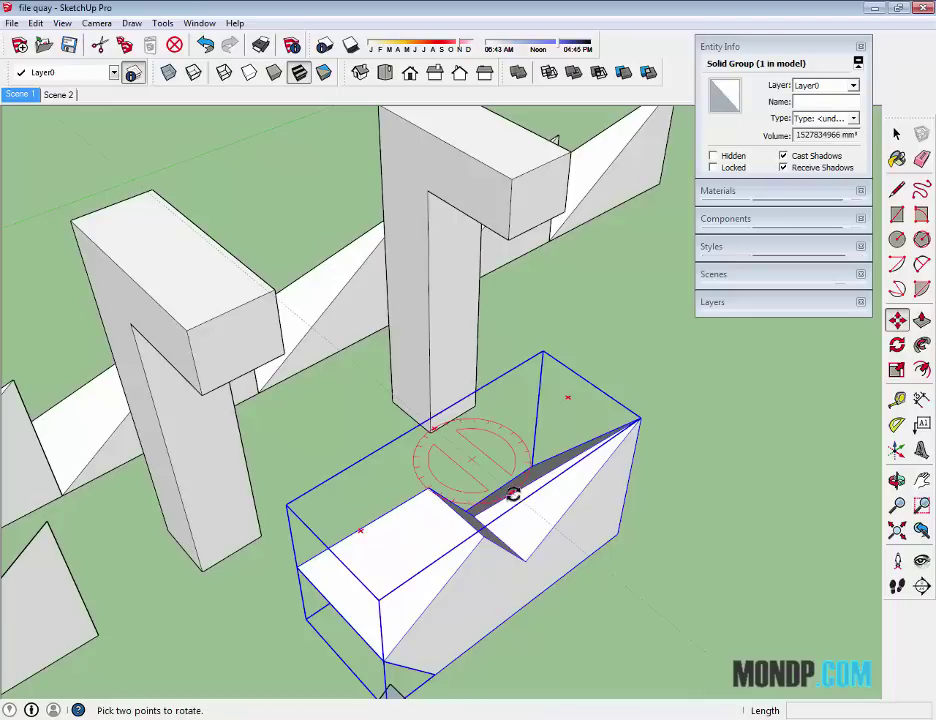
key("m")
key("ctrl+z")
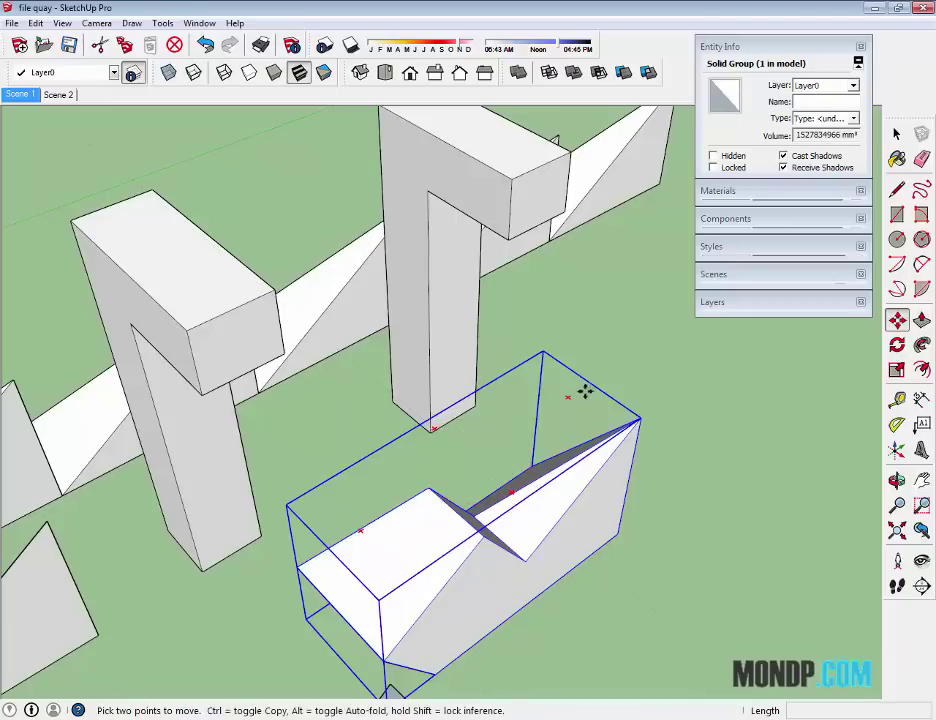
key("q")
key("ctrl+z")
key("ctrl+z")
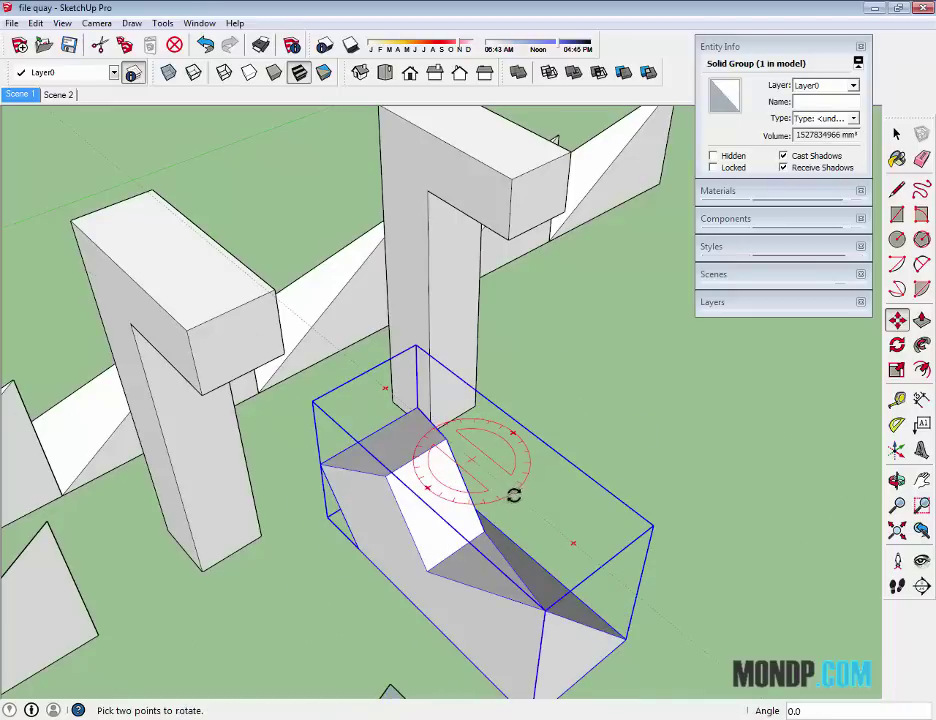
left_click(568, 458)
key("m")
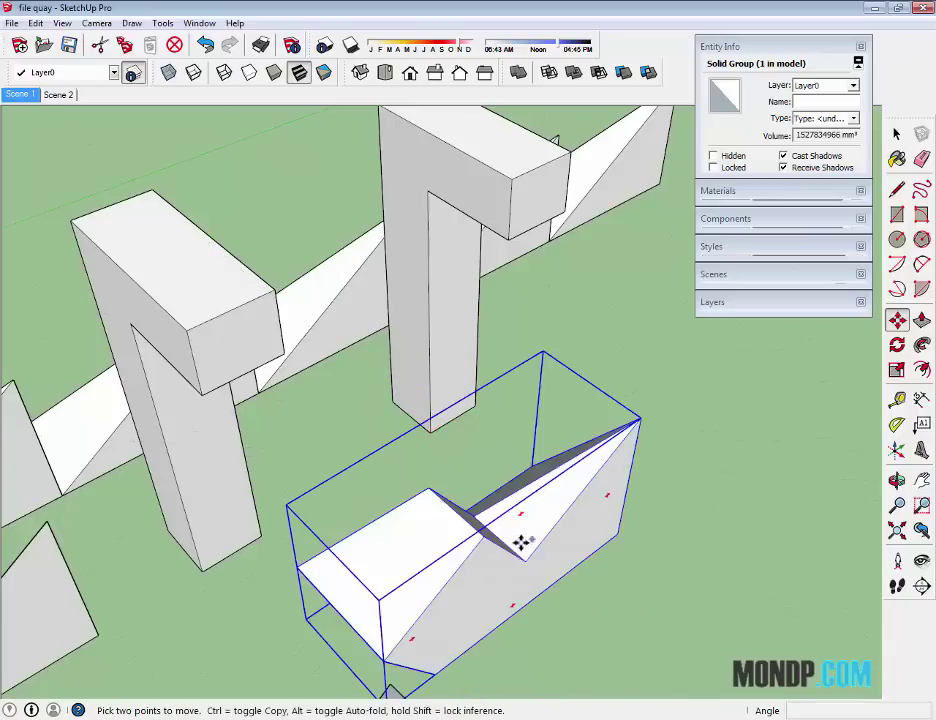
mouse_move(521, 543)
middle_mouse_down()
mouse_move(560, 422)
mouse_move(634, 430)
middle_mouse_up()
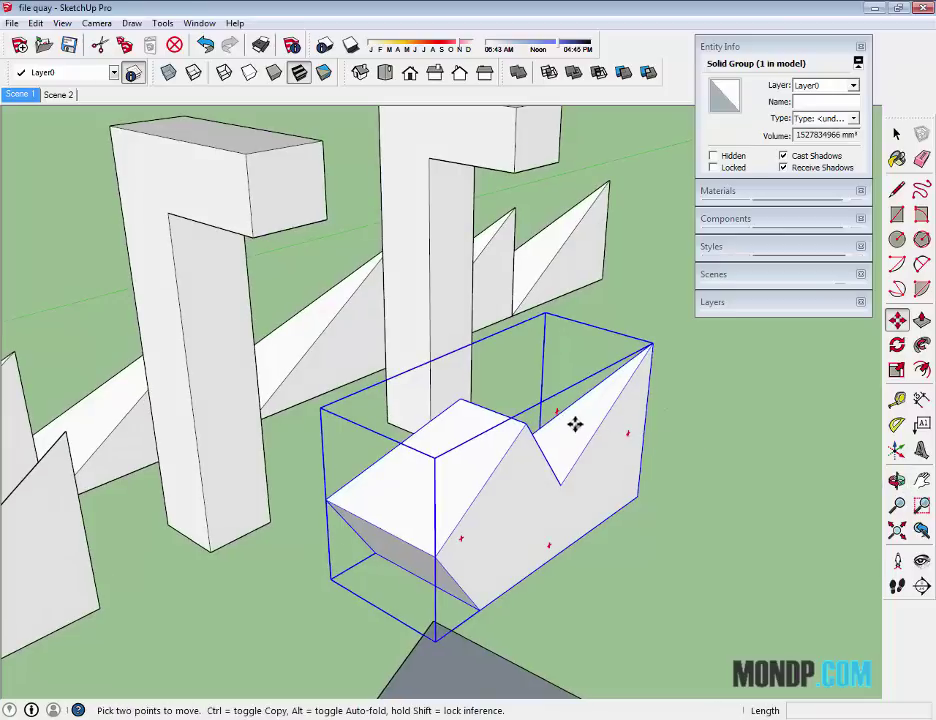
Rotate the notched block to tip it onto its side.
key("q")
left_click(553, 478)
left_click(620, 460)
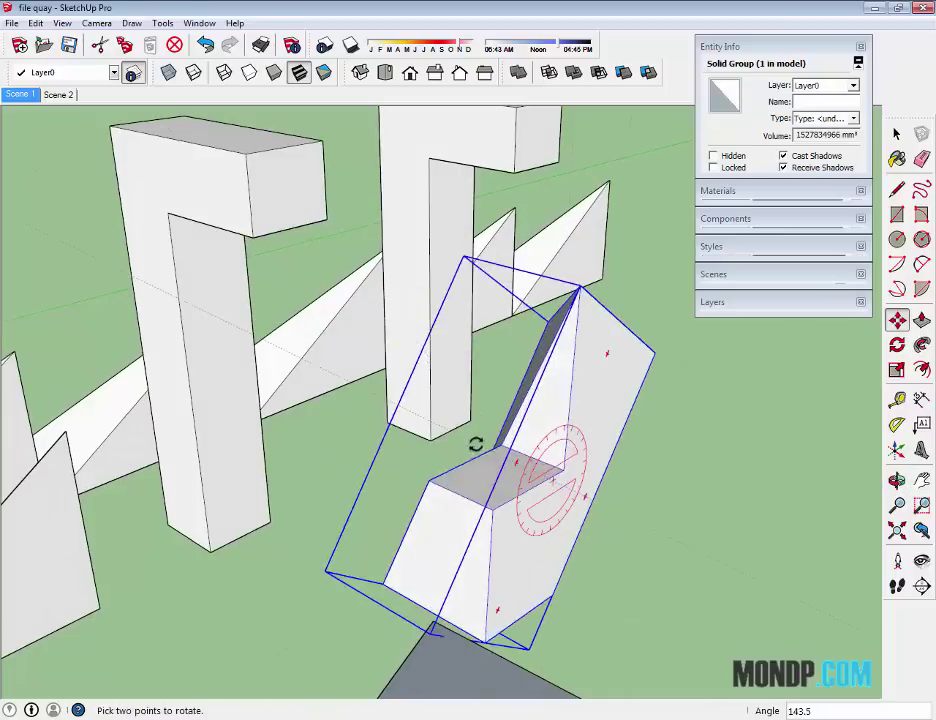
left_click(570, 500)
mouse_move(570, 500)
middle_mouse_down()
mouse_move(579, 527)
mouse_move(620, 420)
middle_mouse_up()
key("m")
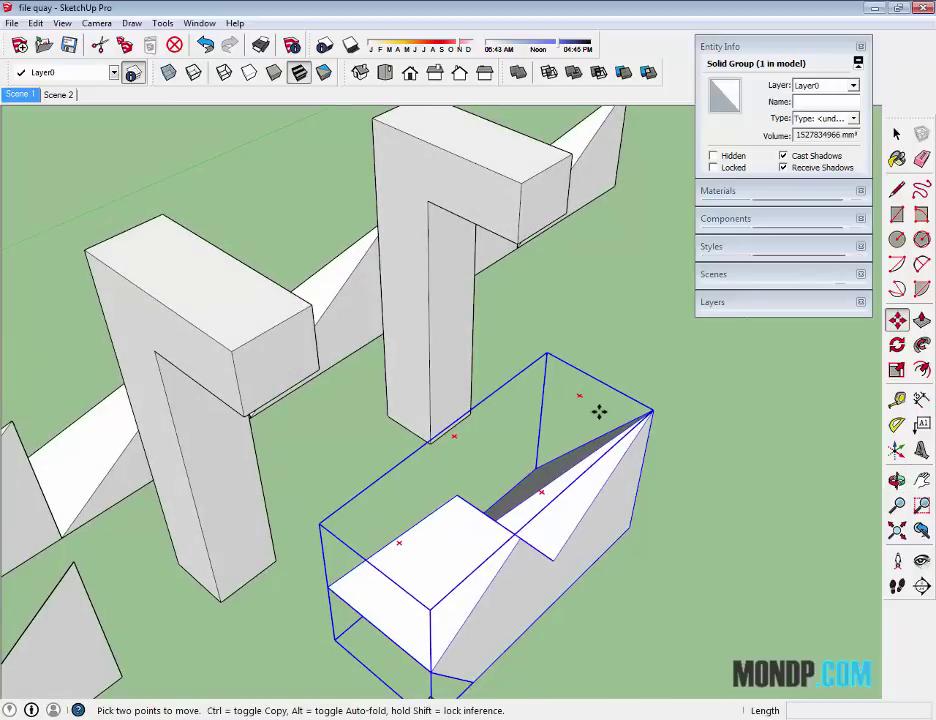
Rotate the notched block again, undoing one preview before committing the new angle.
key("q")
left_click(497, 463)
left_click(583, 397)
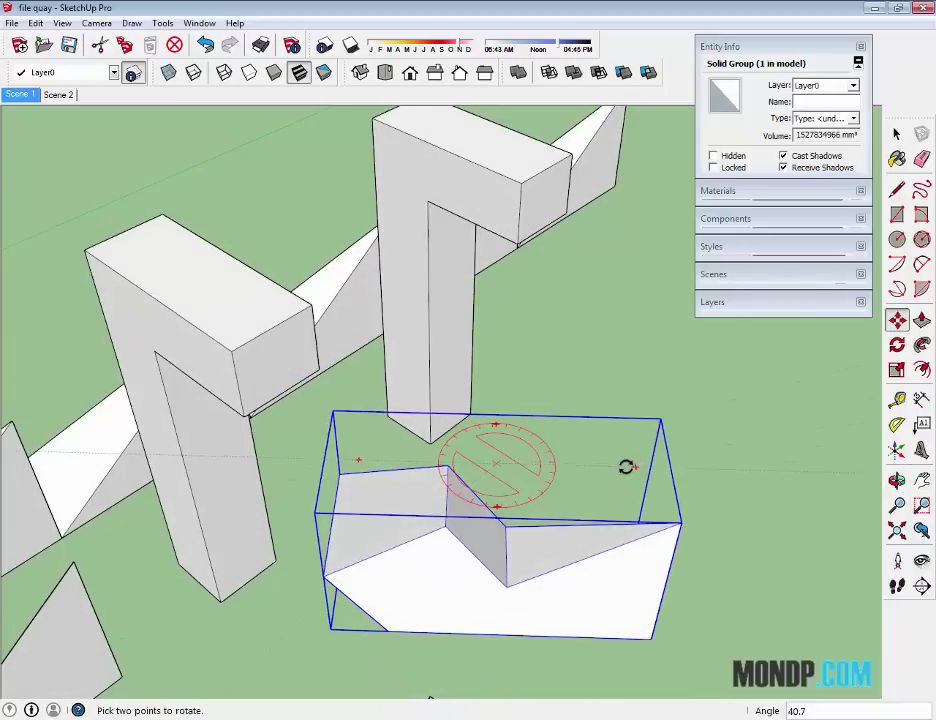
type("60")
key("ctrl+z")
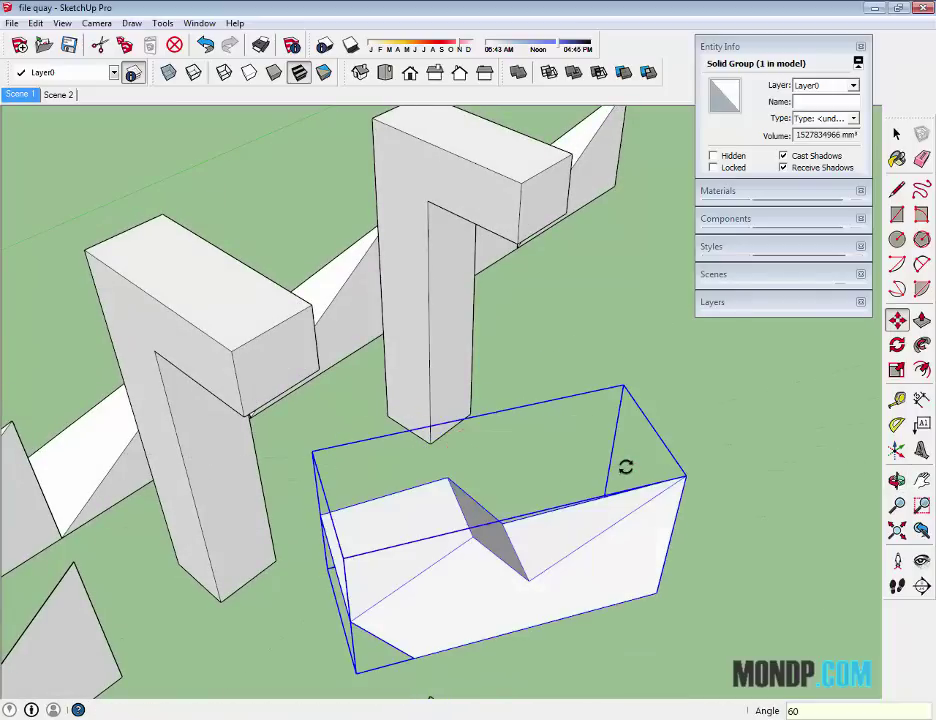
key("q")
left_click(522, 397)
left_click(618, 428)
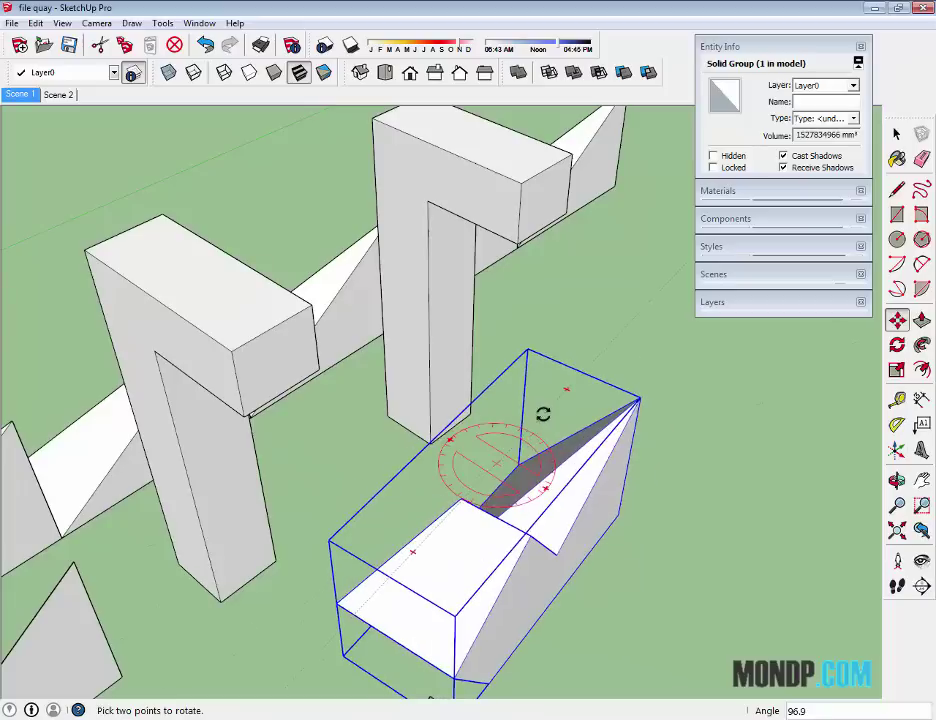
left_click(590, 471)
mouse_move(590, 471)
middle_mouse_down()
mouse_move(673, 528)
mouse_move(345, 355)
mouse_move(409, 488)
middle_mouse_up()
left_click(673, 528)
Rotate the L-shaped pillar about its top, then set it back upright.
key("m")
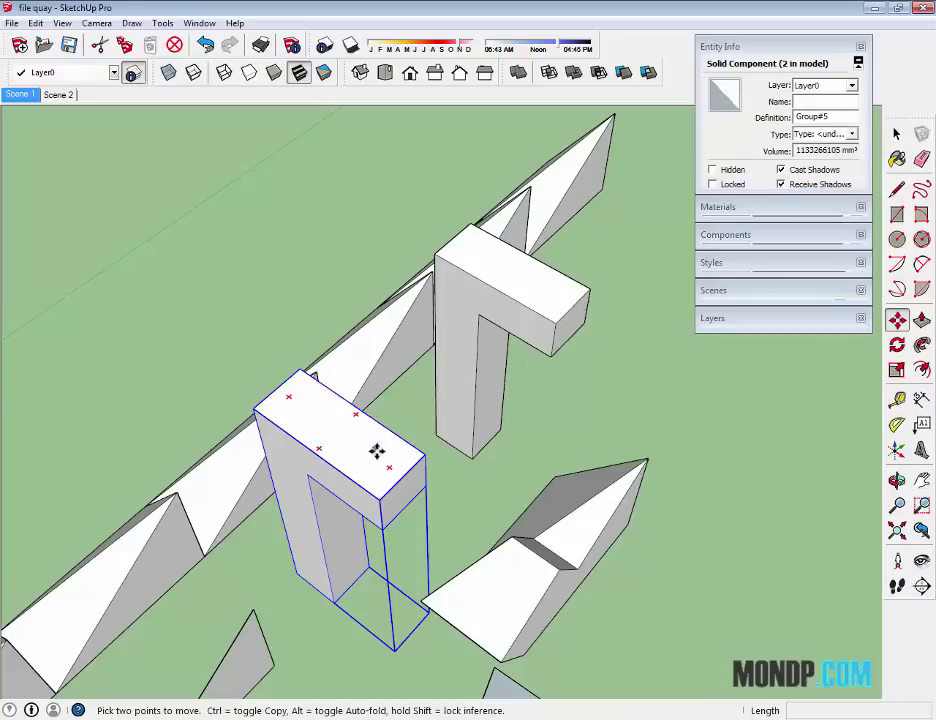
key("q")
left_click(337, 430)
left_click(358, 485)
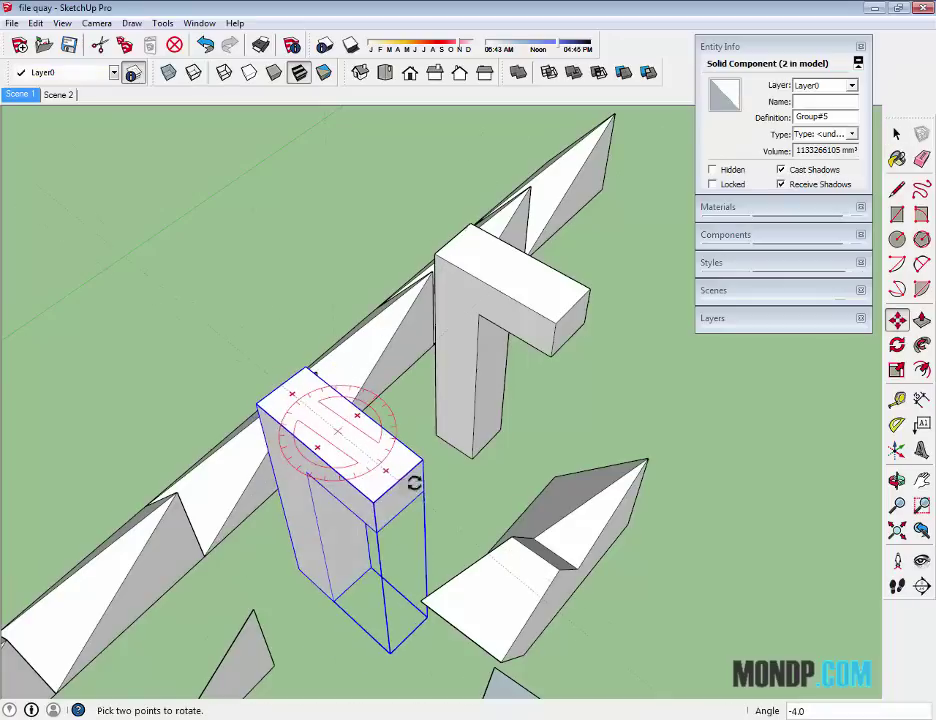
left_click(412, 426)
key("m")
key("space")
Clear the selection and orbit to look down on the ground shapes.
middle_click_drag(712, 484, 681, 462)
left_click(681, 462)
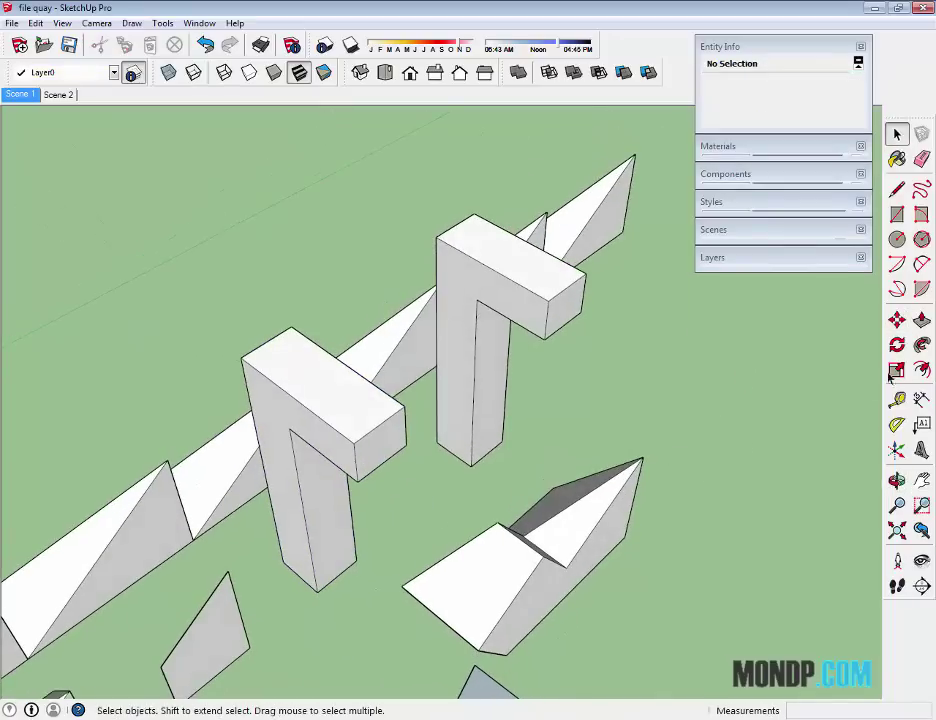
scroll(648, 506, "down", 2)
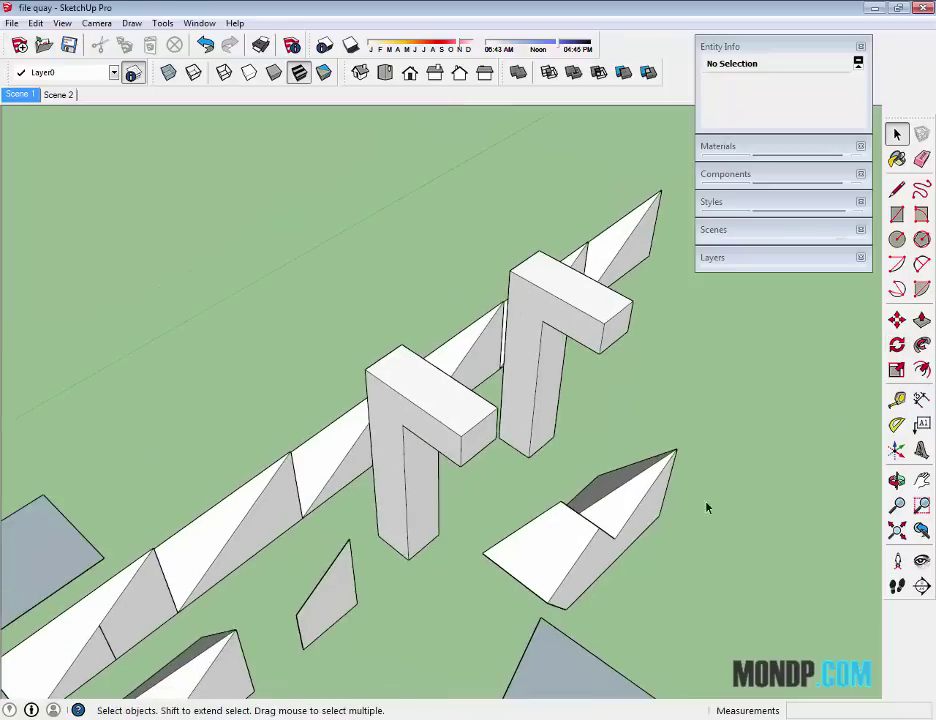
mouse_move(648, 506)
middle_mouse_down()
mouse_move(554, 428)
mouse_move(428, 443)
middle_mouse_up()
scroll(554, 435, "up", 3)
mouse_move(554, 434)
middle_mouse_down()
mouse_move(571, 382)
mouse_move(564, 455)
middle_mouse_up()
Rotate the notched block twice, finishing with a 90-degree turn.
key("q")
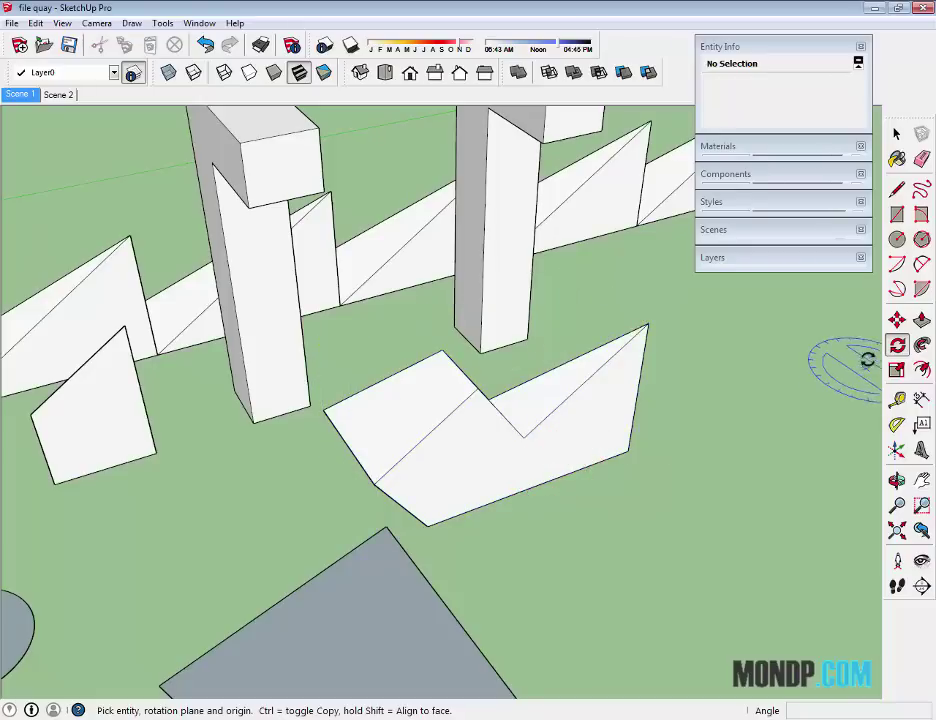
left_click(531, 461)
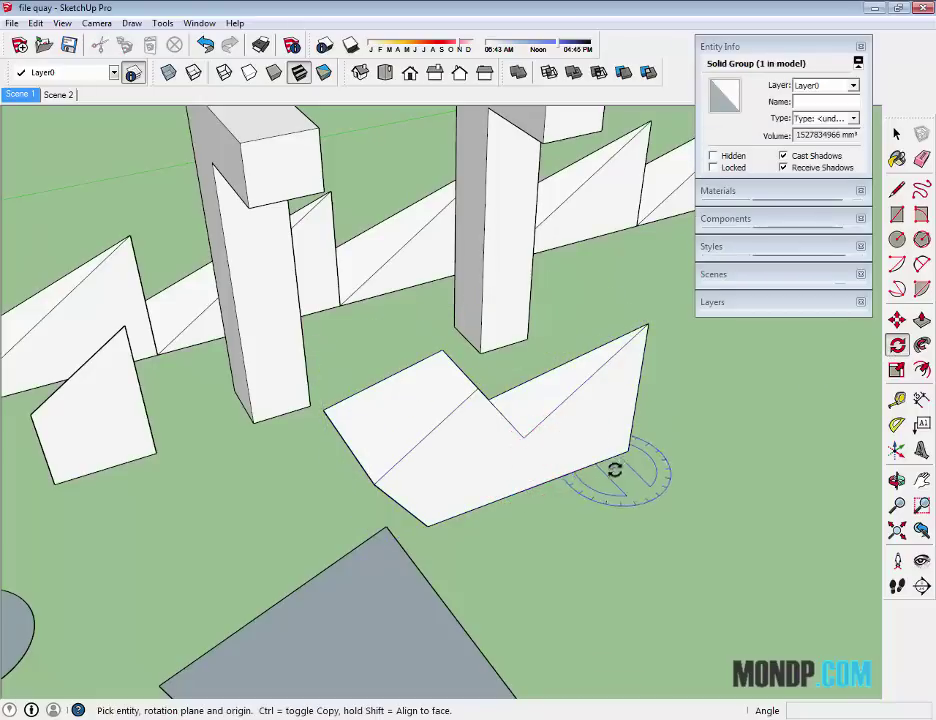
mouse_move(612, 470)
middle_mouse_down()
mouse_move(595, 443)
mouse_move(531, 483)
middle_mouse_up()
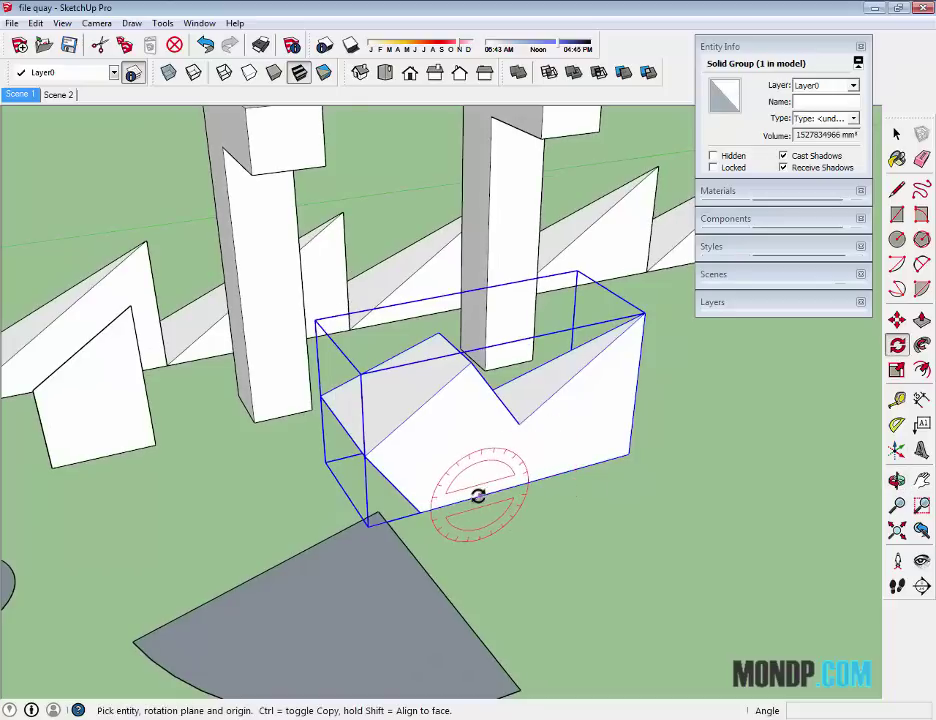
left_click_drag(547, 478, 570, 452)
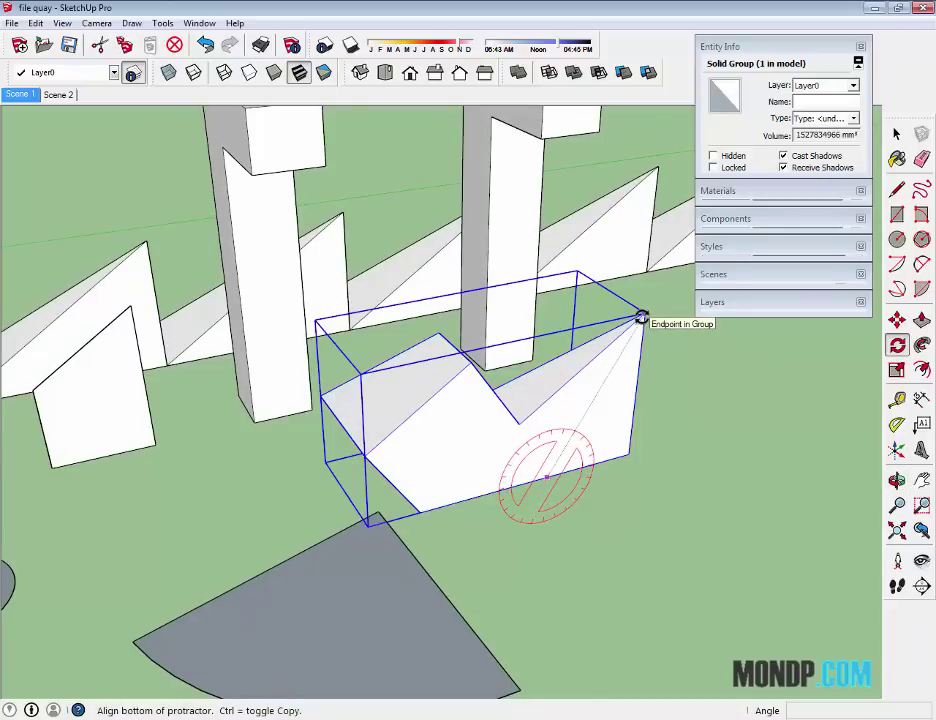
left_click(641, 318)
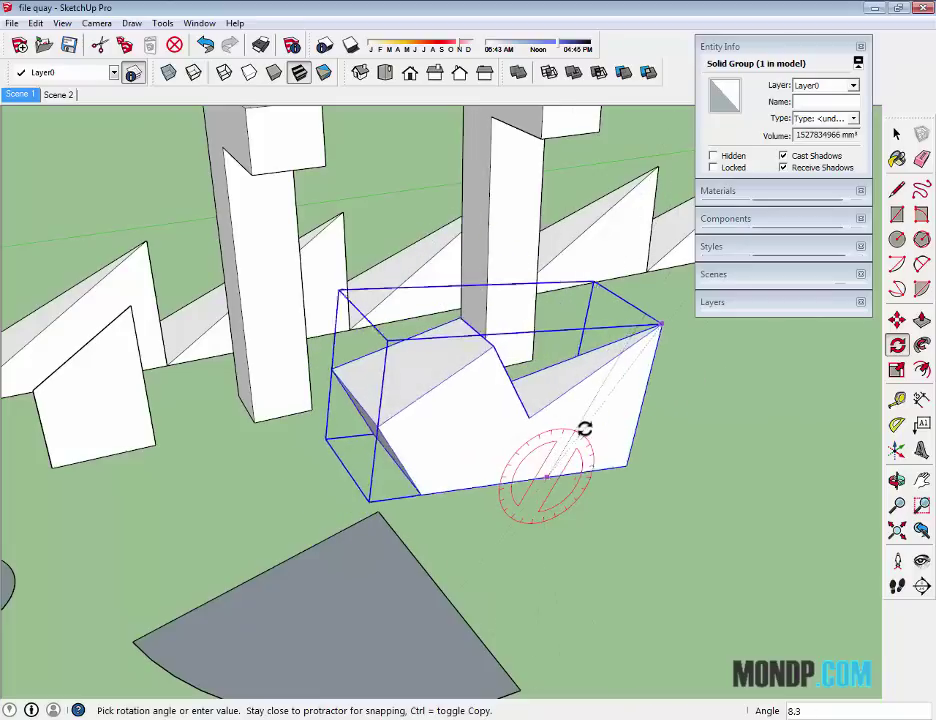
left_click(585, 429)
mouse_move(585, 432)
middle_mouse_down()
mouse_move(558, 476)
mouse_move(476, 407)
middle_mouse_up()
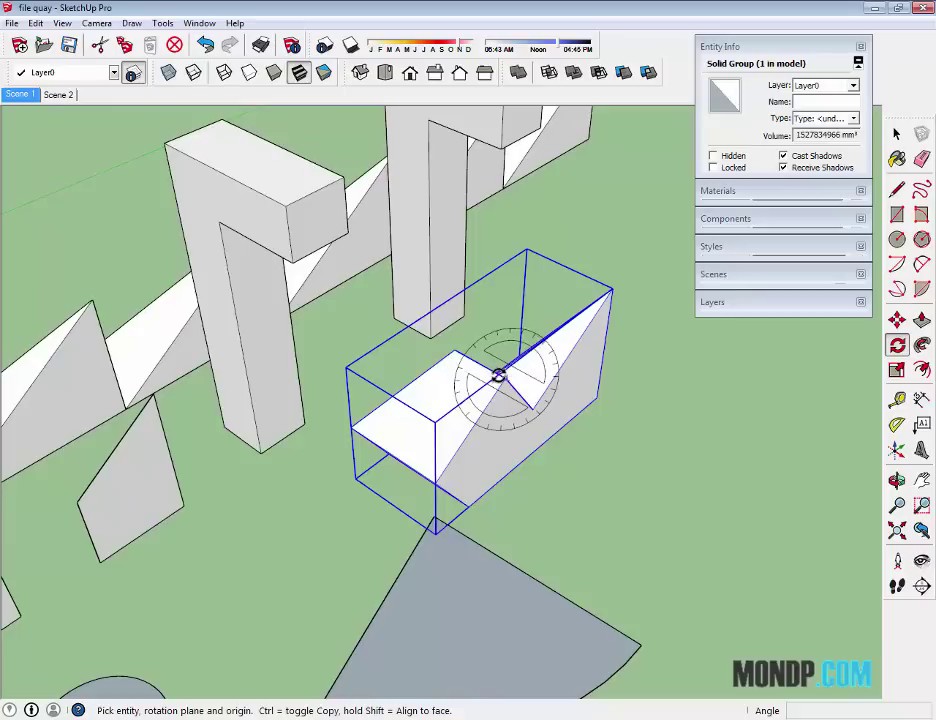
left_click_drag(494, 390, 450, 474)
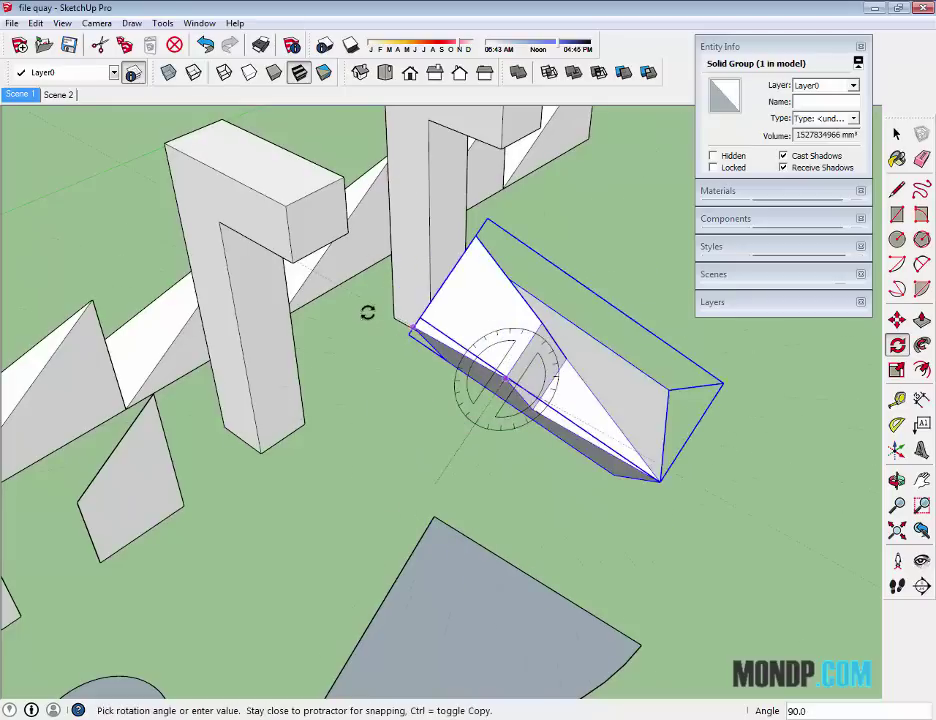
left_click(620, 422)
Begin rotating the L-shaped pillar, cancel it, and reselect the pillar.
mouse_move(620, 422)
middle_mouse_down()
mouse_move(591, 443)
mouse_move(343, 307)
mouse_move(391, 328)
mouse_move(347, 298)
middle_mouse_up()
left_click_drag(355, 297, 216, 236)
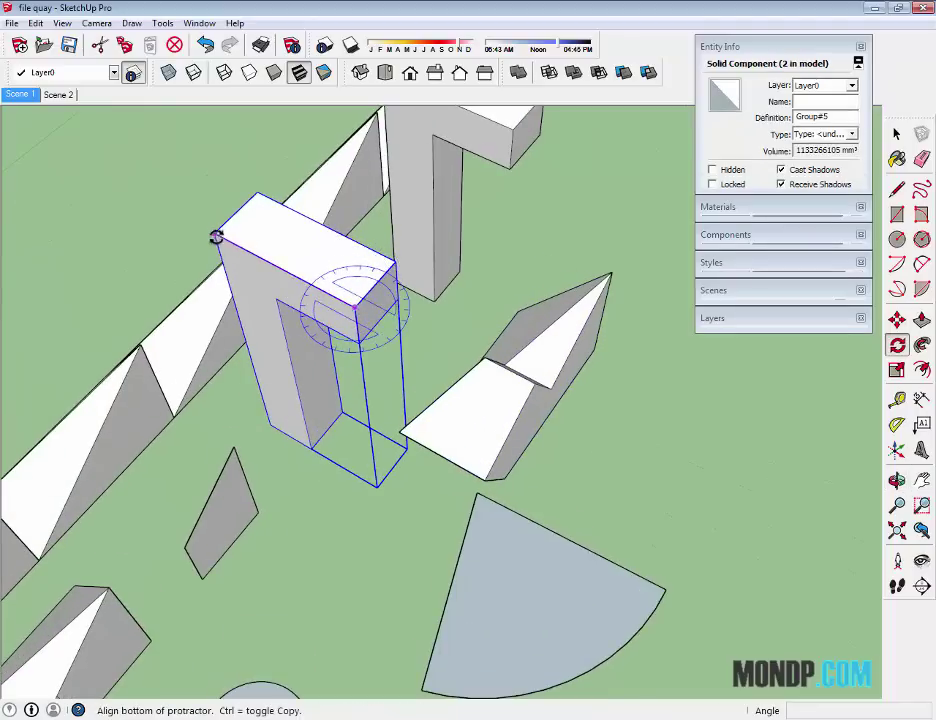
left_click(207, 254)
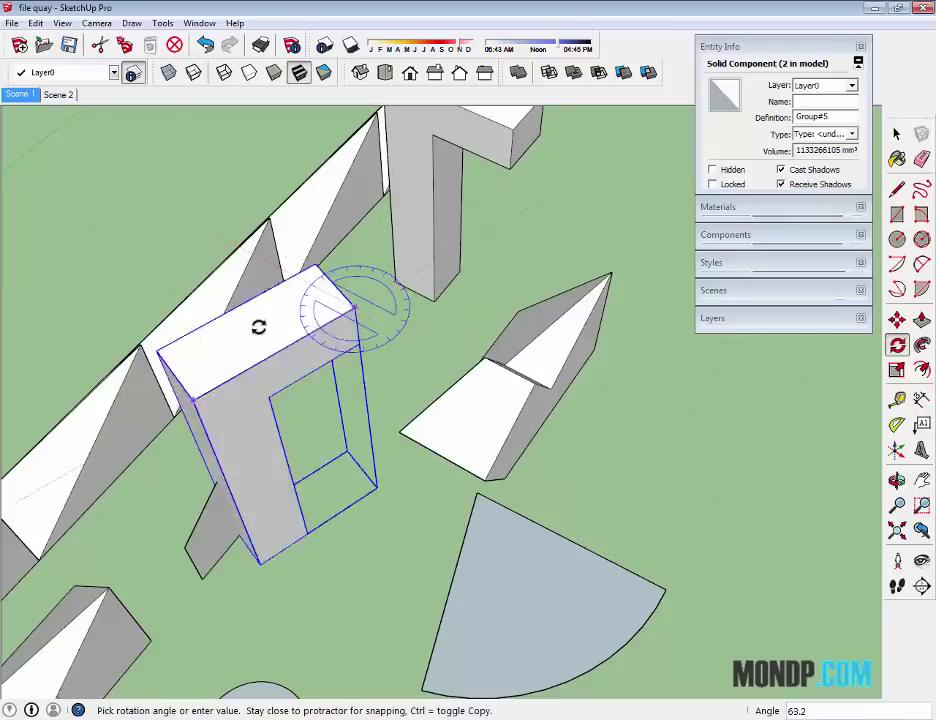
key("Escape")
scroll(460, 376, "down", 2)
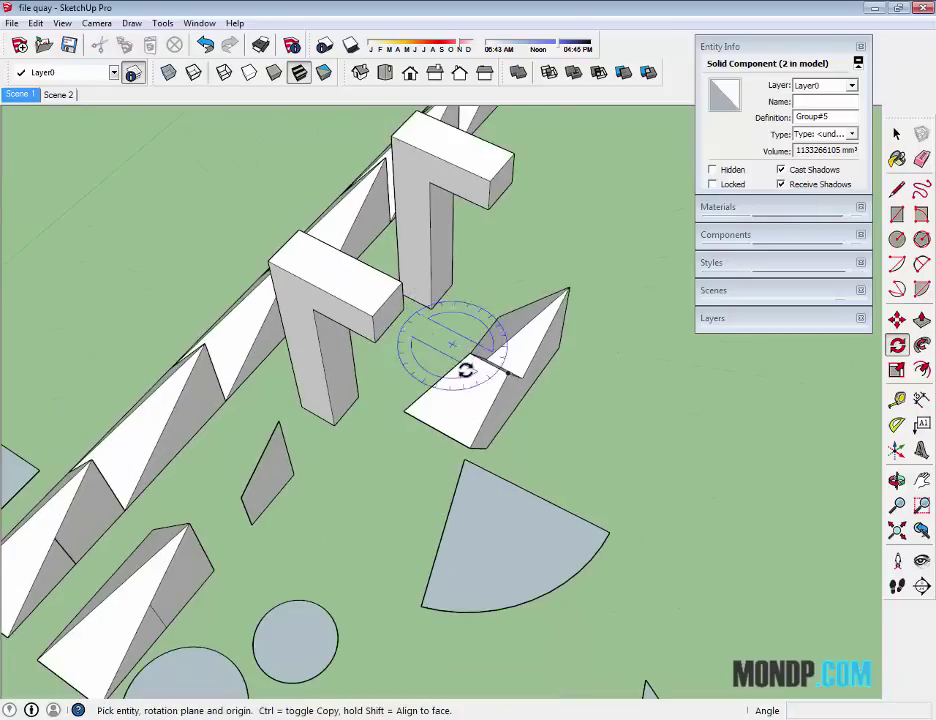
key("space")
mouse_move(592, 414)
middle_mouse_down()
mouse_move(470, 328)
mouse_move(403, 390)
mouse_move(393, 503)
mouse_move(492, 421)
mouse_move(472, 478)
mouse_move(495, 297)
mouse_move(539, 355)
middle_mouse_up()
left_click(533, 376)
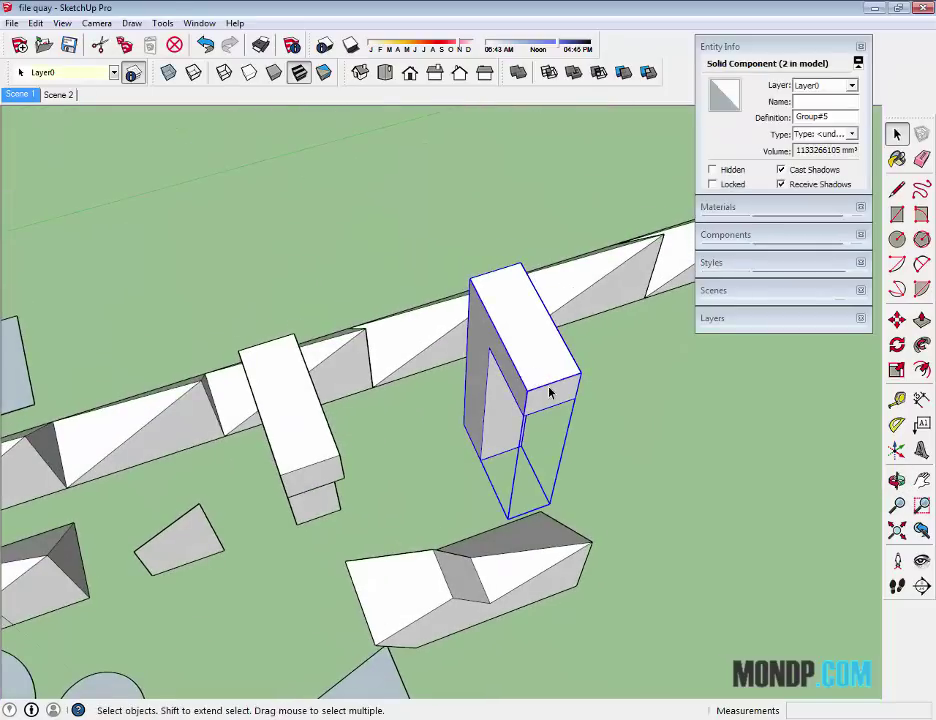
Make a 180° rotated copy of the L pillar about its arm end, forming a gate.
key("p")
key("q")
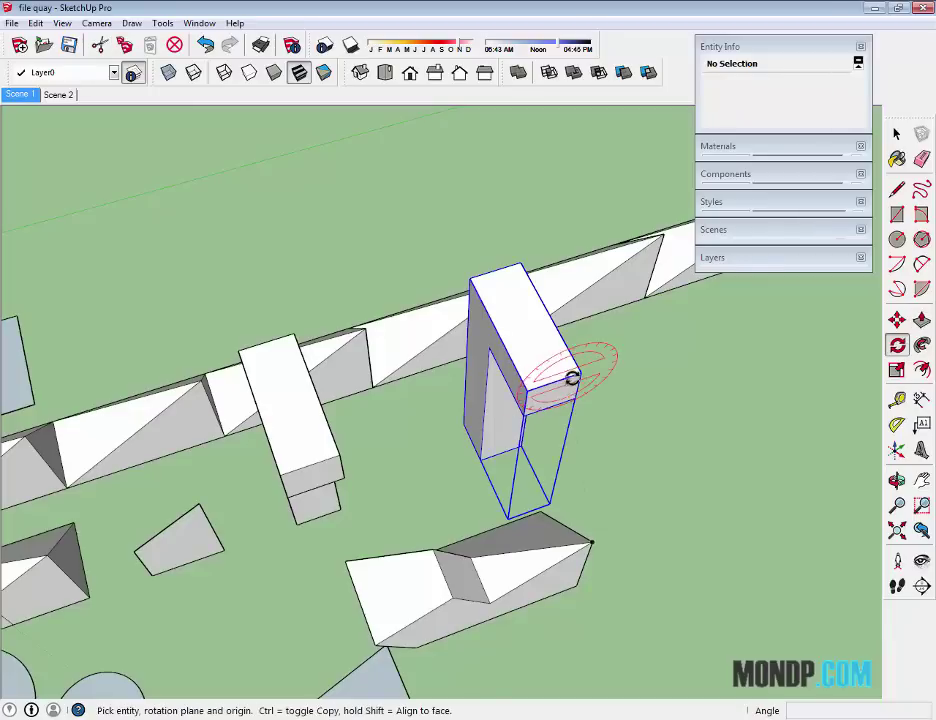
left_click_drag(580, 372, 524, 263)
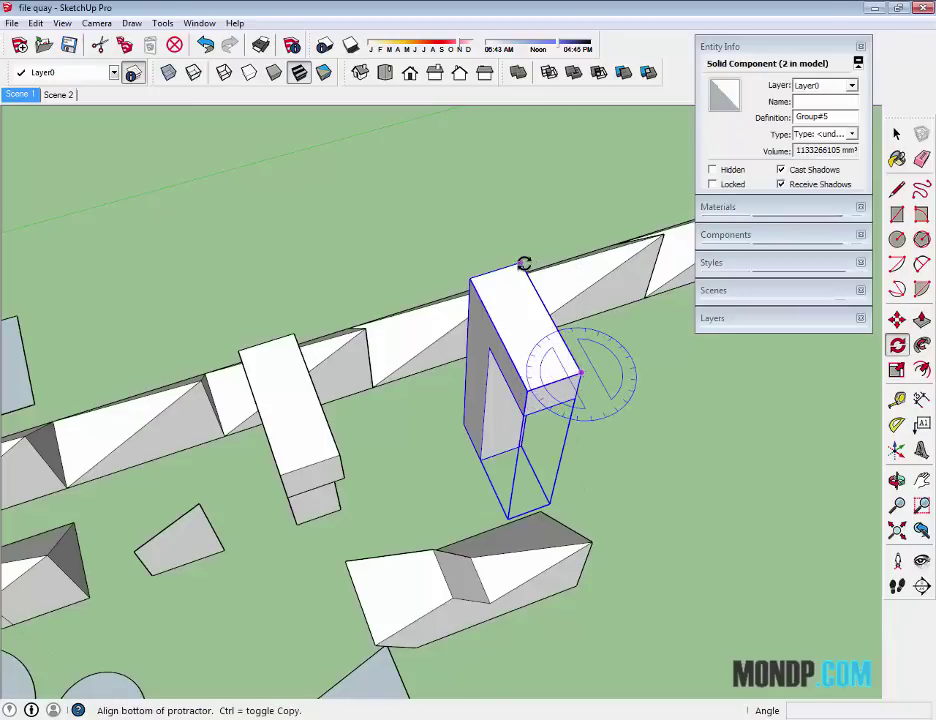
left_click(530, 265)
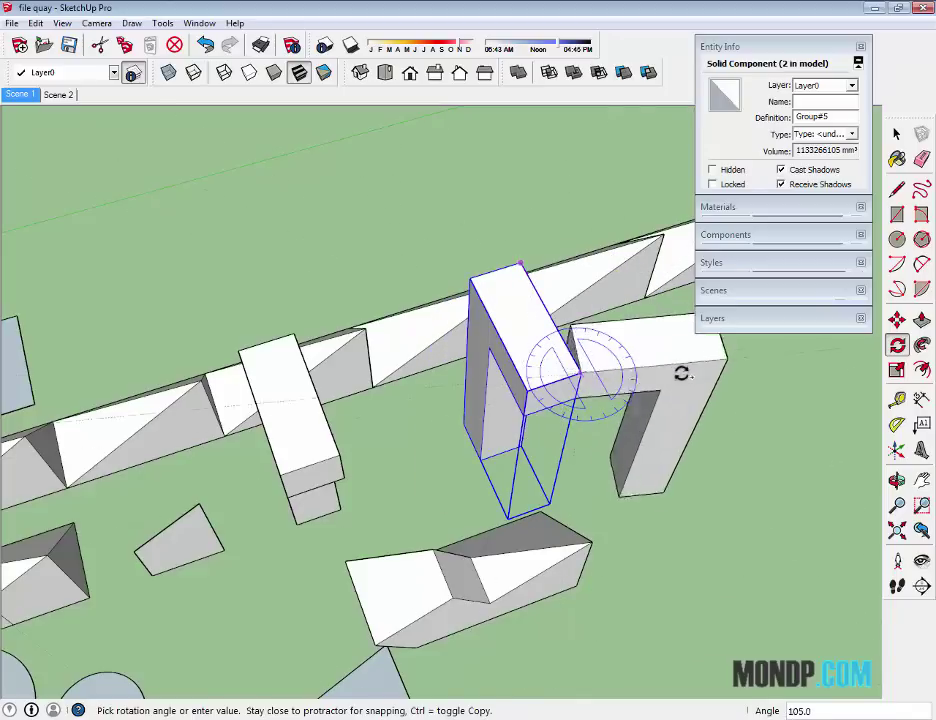
left_click(599, 401)
key("space")
mouse_move(599, 401)
middle_mouse_down()
mouse_move(704, 418)
mouse_move(588, 398)
middle_mouse_up()
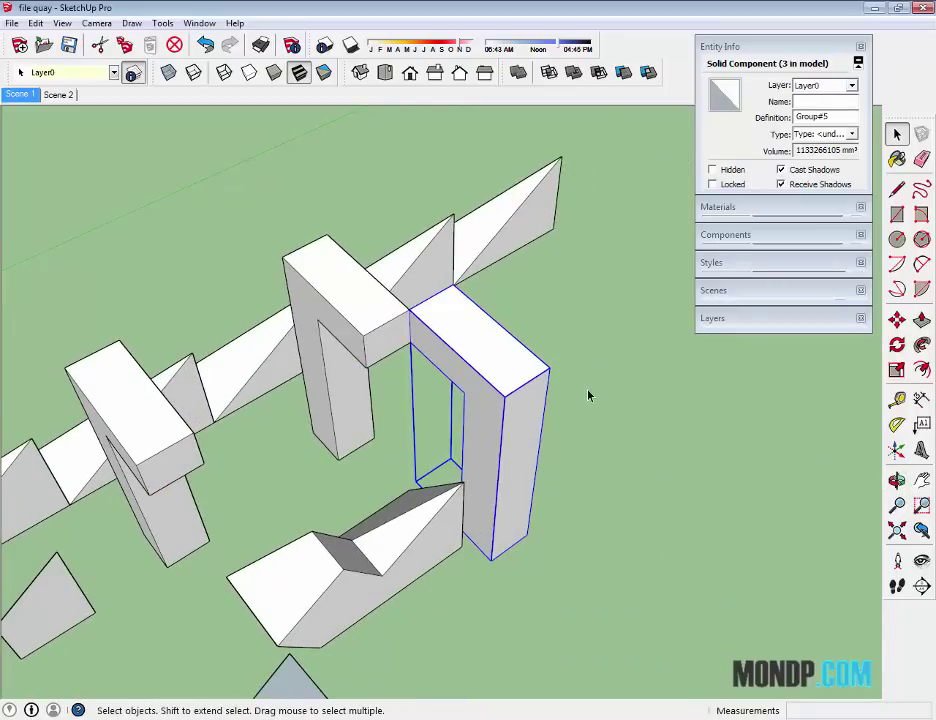
Move the hollow door-frame block away from the wall onto open ground.
left_click(615, 446)
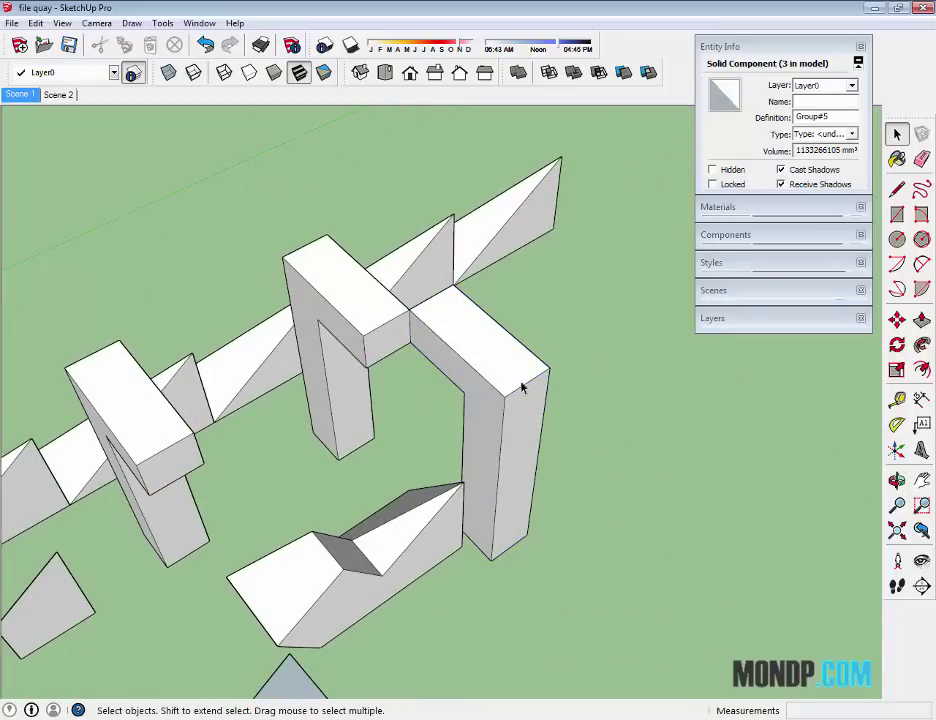
left_click(545, 395)
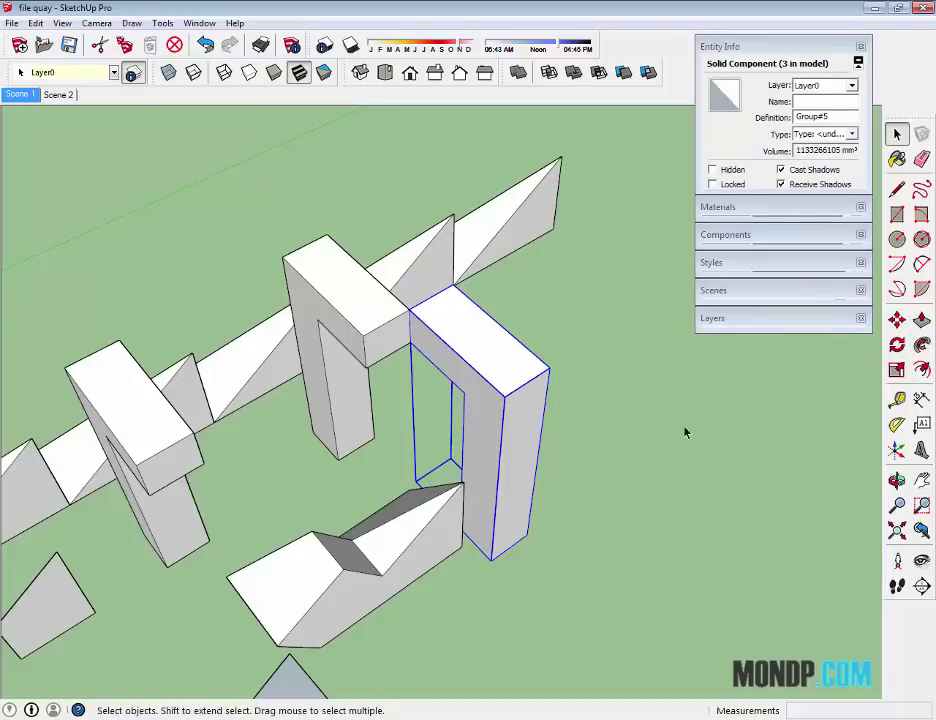
middle_click_drag(545, 432, 564, 445)
key("m")
left_click(410, 525)
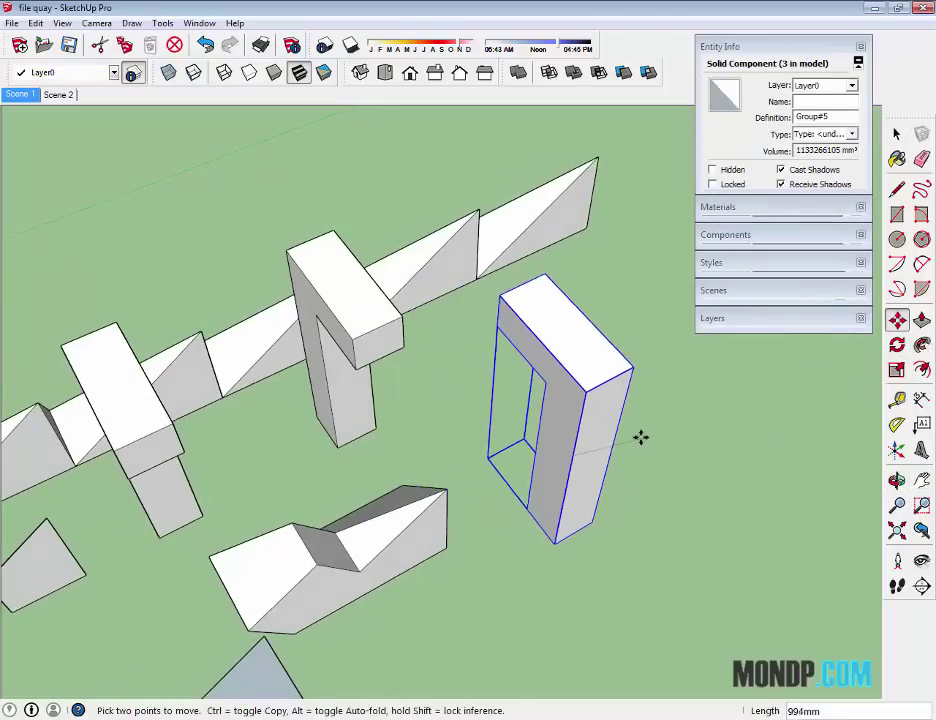
left_click(506, 470)
key("space")
mouse_move(641, 474)
middle_mouse_down()
mouse_move(525, 442)
mouse_move(510, 415)
mouse_move(438, 395)
mouse_move(455, 392)
mouse_move(455, 409)
mouse_move(560, 371)
mouse_move(467, 459)
mouse_move(313, 463)
mouse_move(562, 425)
middle_mouse_up()
Try scaling the door-frame block from corners and its centre, undoing each attempt.
left_click(897, 370)
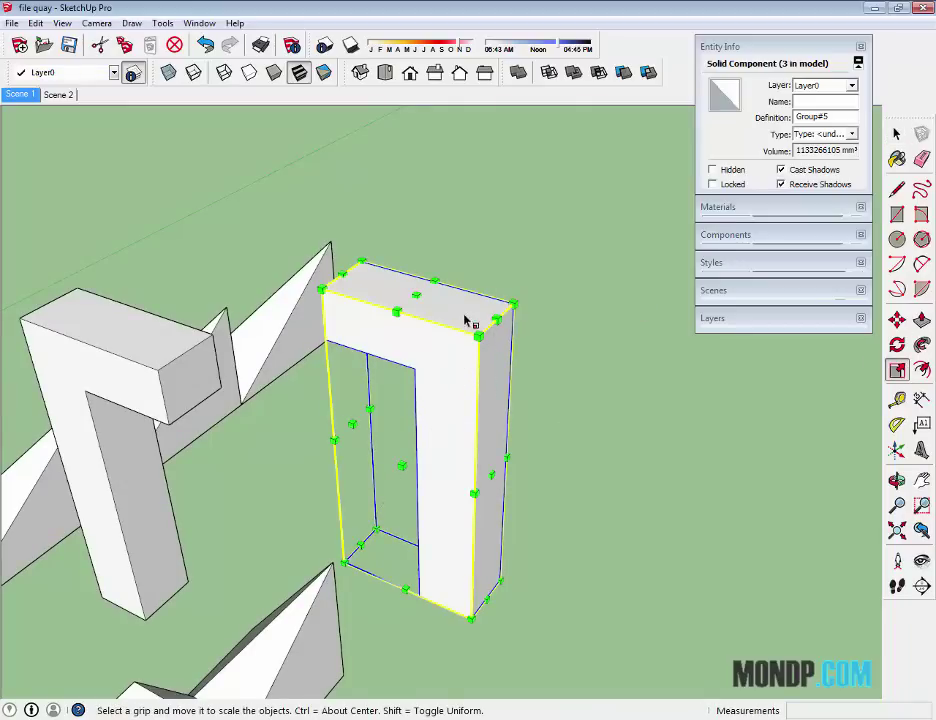
mouse_move(397, 418)
middle_mouse_down()
mouse_move(507, 347)
mouse_move(394, 298)
middle_mouse_up()
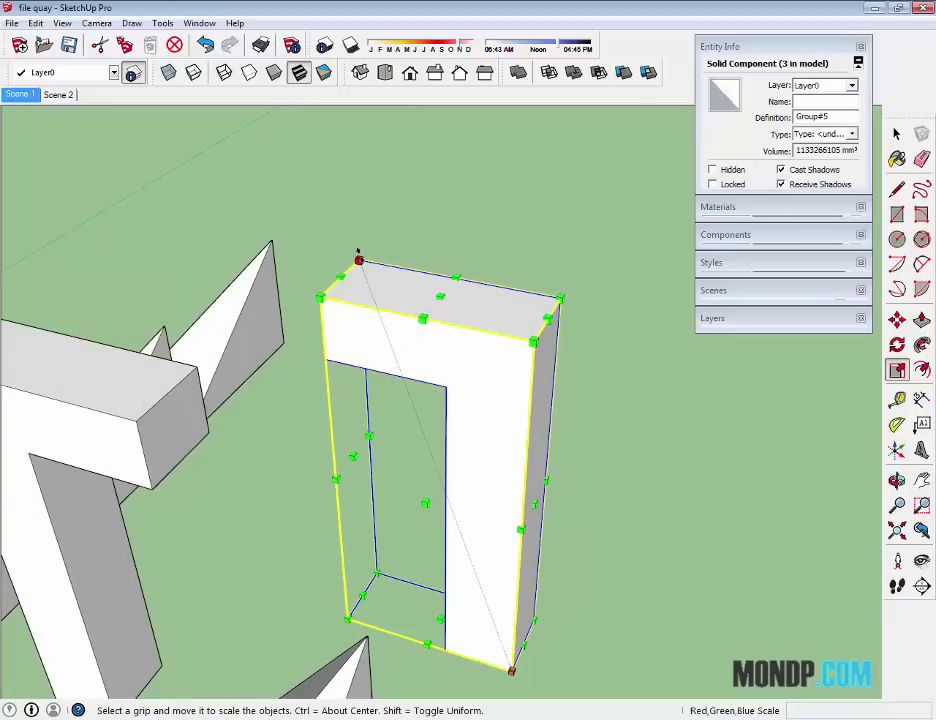
mouse_move(359, 259)
left_mouse_down()
mouse_move(378, 336)
mouse_move(431, 440)
left_mouse_up()
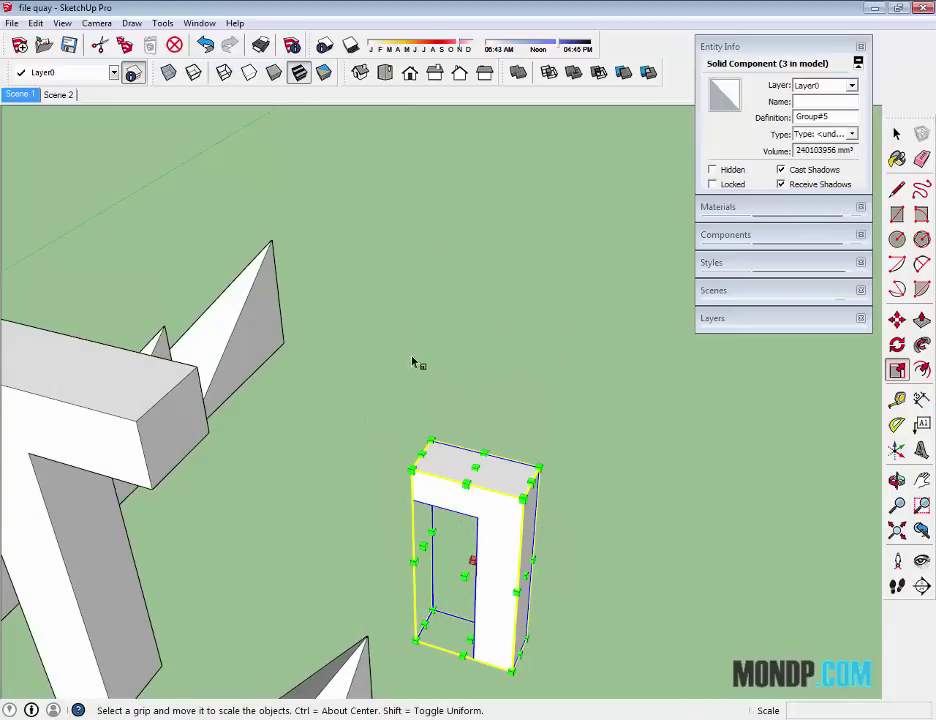
key("ctrl+z")
left_click_drag(359, 259, 370, 238, "ctrl")
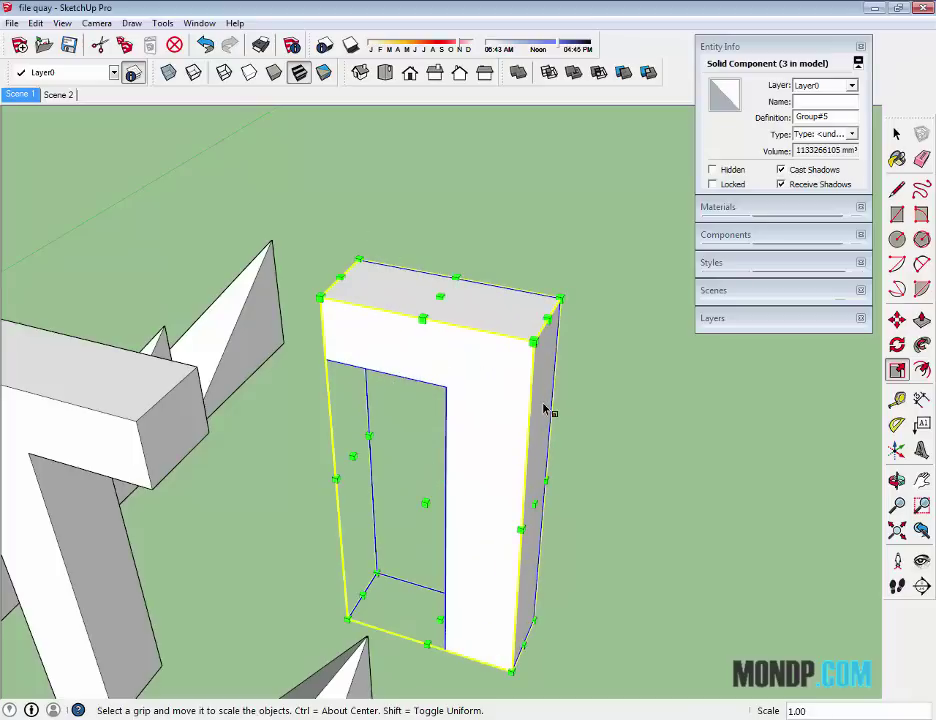
mouse_move(545, 410)
middle_mouse_down()
mouse_move(526, 407)
mouse_move(548, 262)
middle_mouse_up()
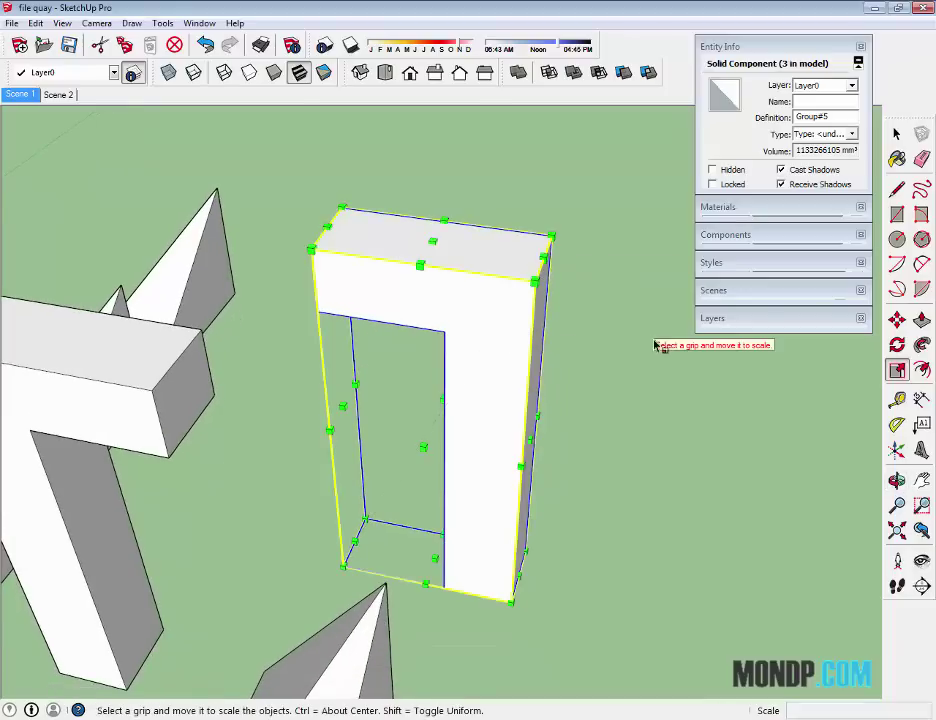
key("space")
key("s")
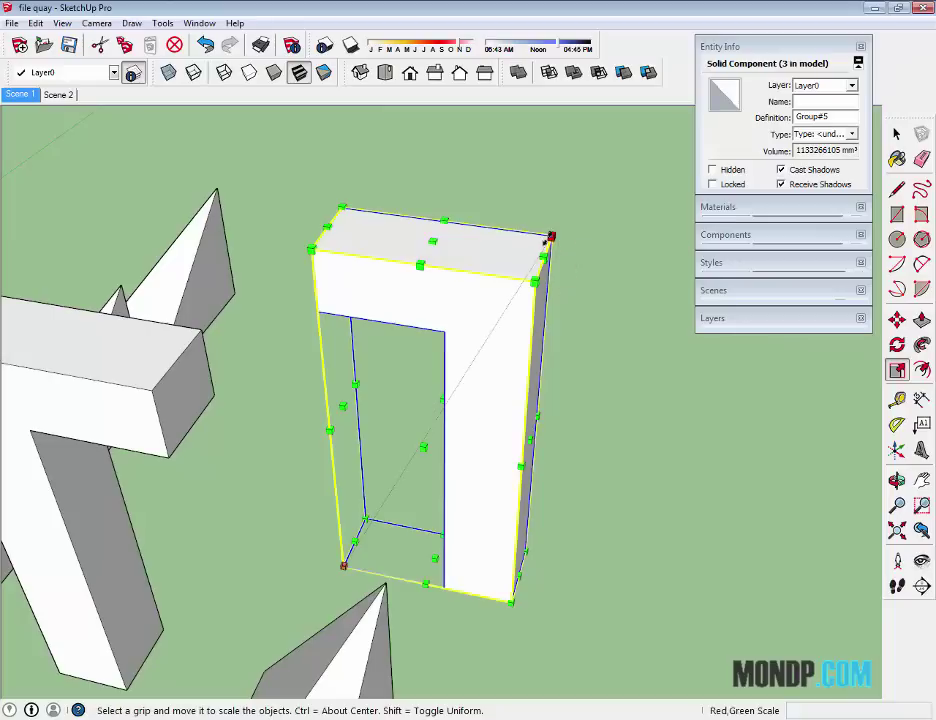
left_click_drag(550, 237, 549, 297)
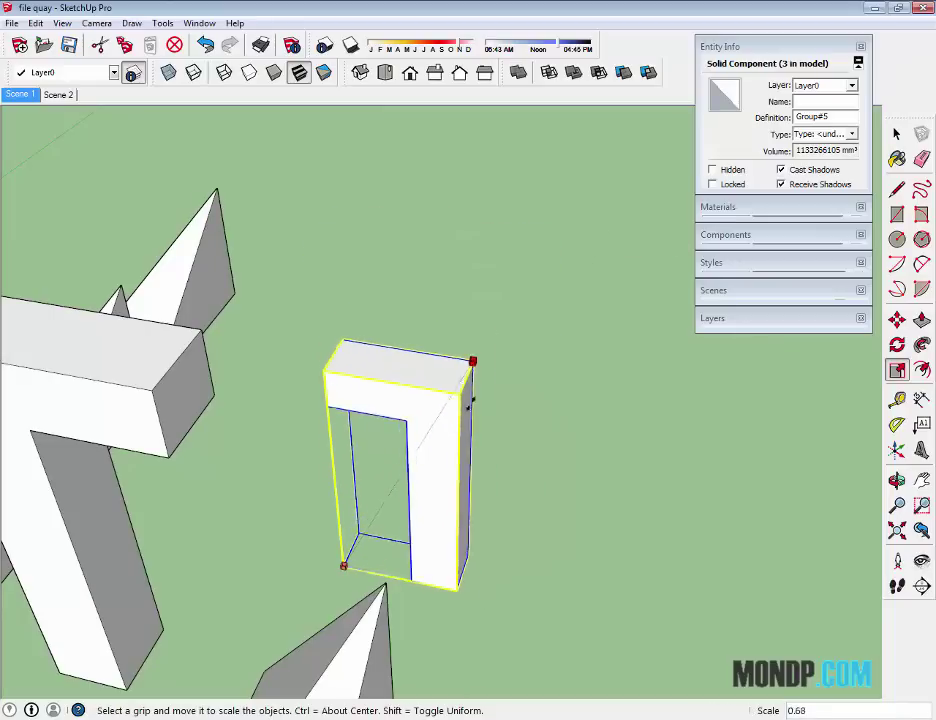
key("Escape")
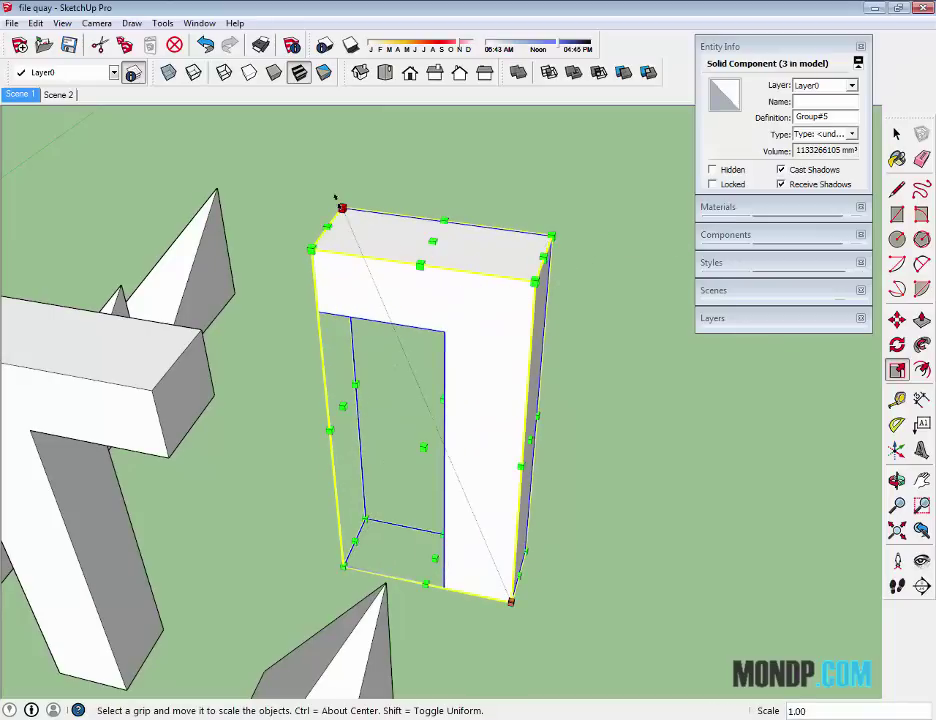
Scale the door-frame block to 0.87 using its side and top grips.
left_click_drag(336, 198, 332, 236)
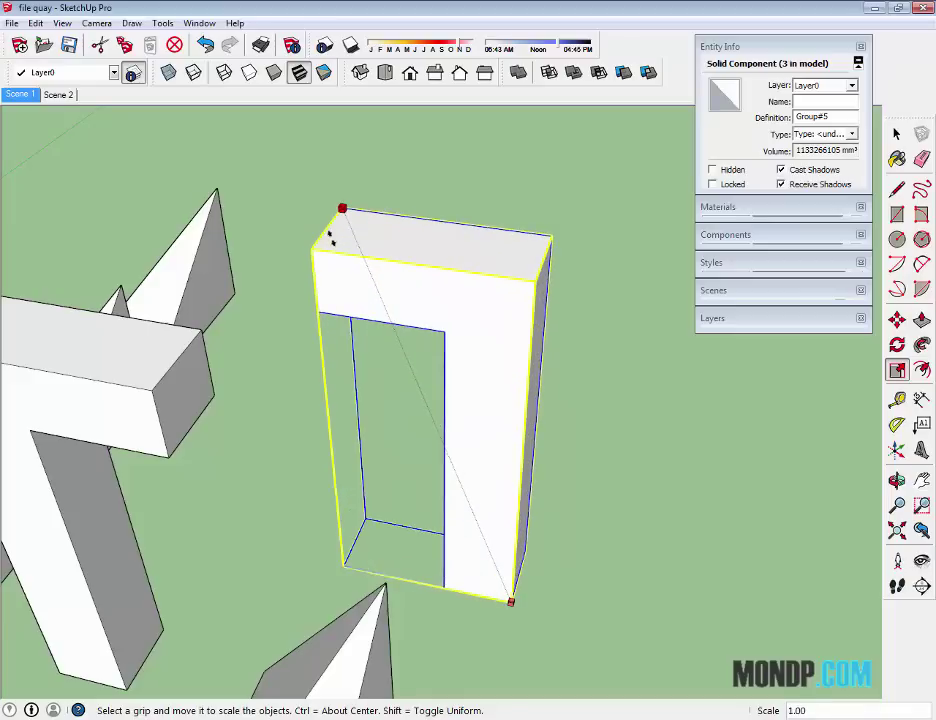
left_click_drag(431, 238, 437, 229)
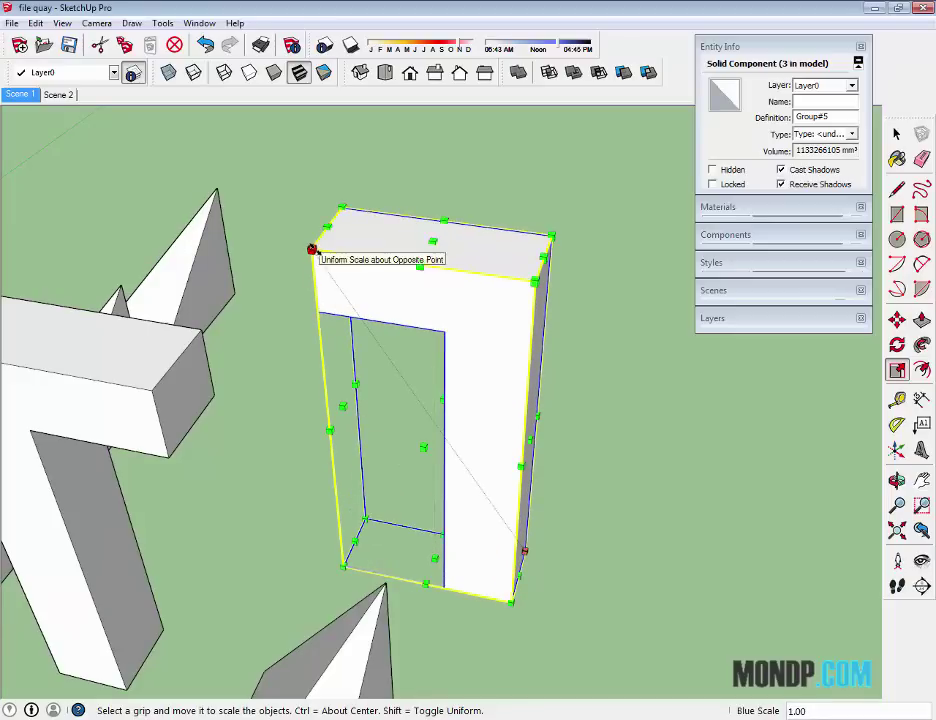
left_click_drag(312, 249, 313, 259)
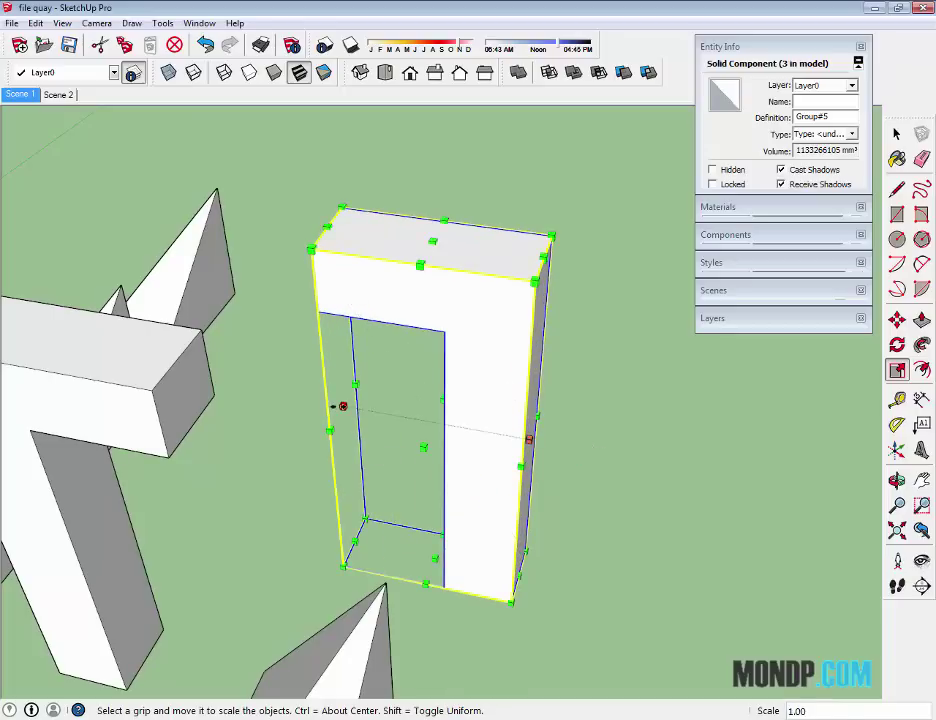
left_click_drag(343, 406, 366, 410)
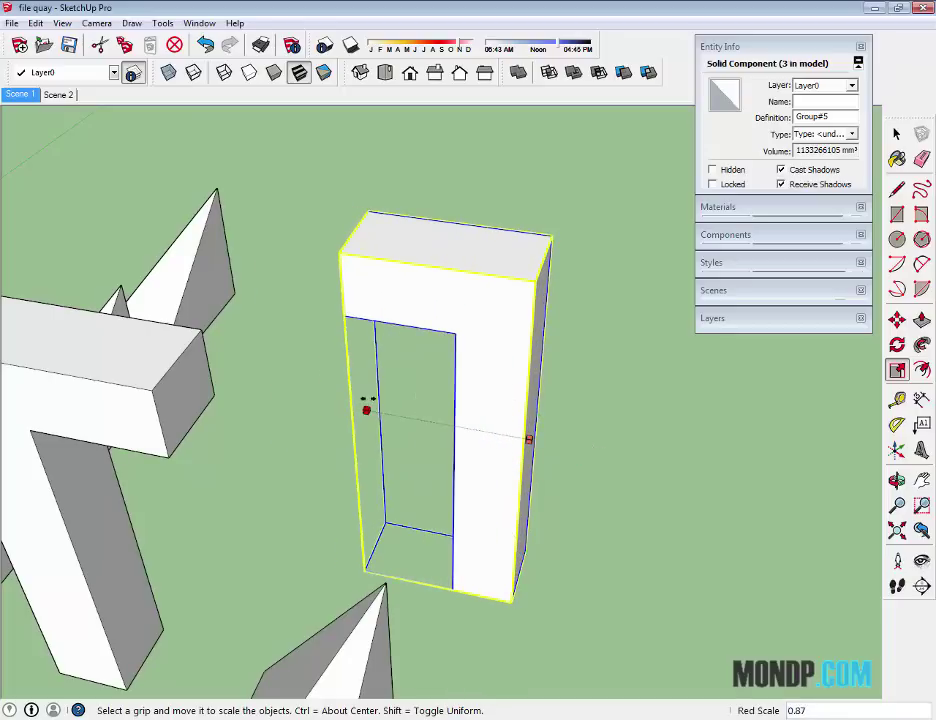
mouse_move(646, 456)
middle_mouse_down()
mouse_move(531, 397)
mouse_move(449, 193)
middle_mouse_up()
mouse_move(431, 186)
left_mouse_down()
mouse_move(449, 376)
mouse_move(443, 462)
mouse_move(459, 222)
left_mouse_up()
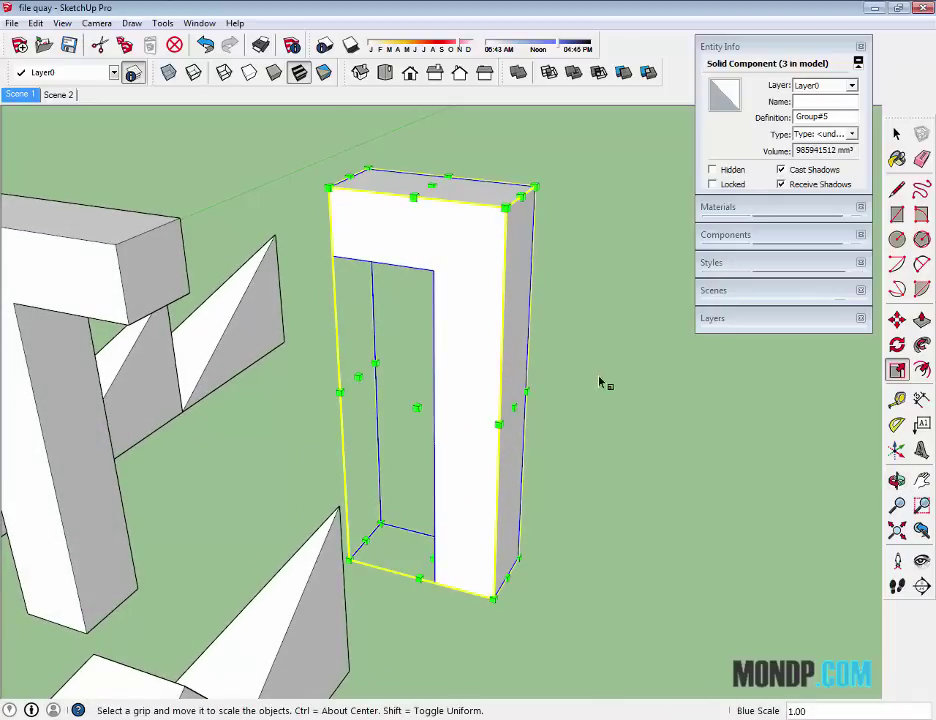
mouse_move(603, 382)
middle_mouse_down()
mouse_move(441, 340)
mouse_move(533, 348)
mouse_move(602, 378)
mouse_move(507, 341)
mouse_move(481, 359)
mouse_move(506, 393)
mouse_move(401, 383)
middle_mouse_up()
key("space")
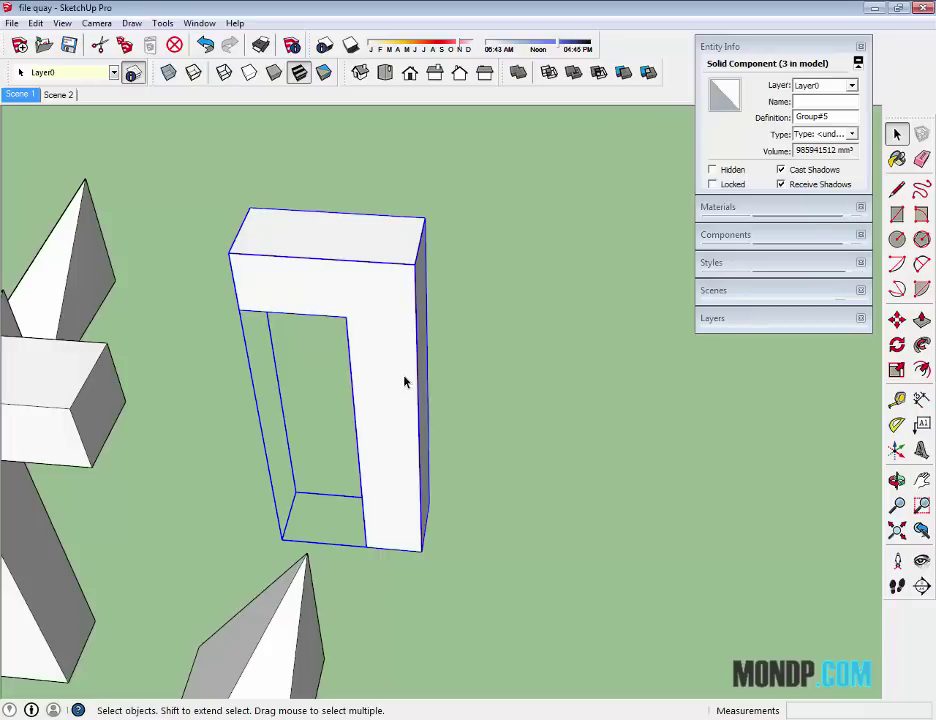
Mirror the door-frame block with a red-axis scale of -1.
mouse_move(359, 380)
middle_mouse_down()
mouse_move(371, 376)
mouse_move(358, 364)
middle_mouse_up()
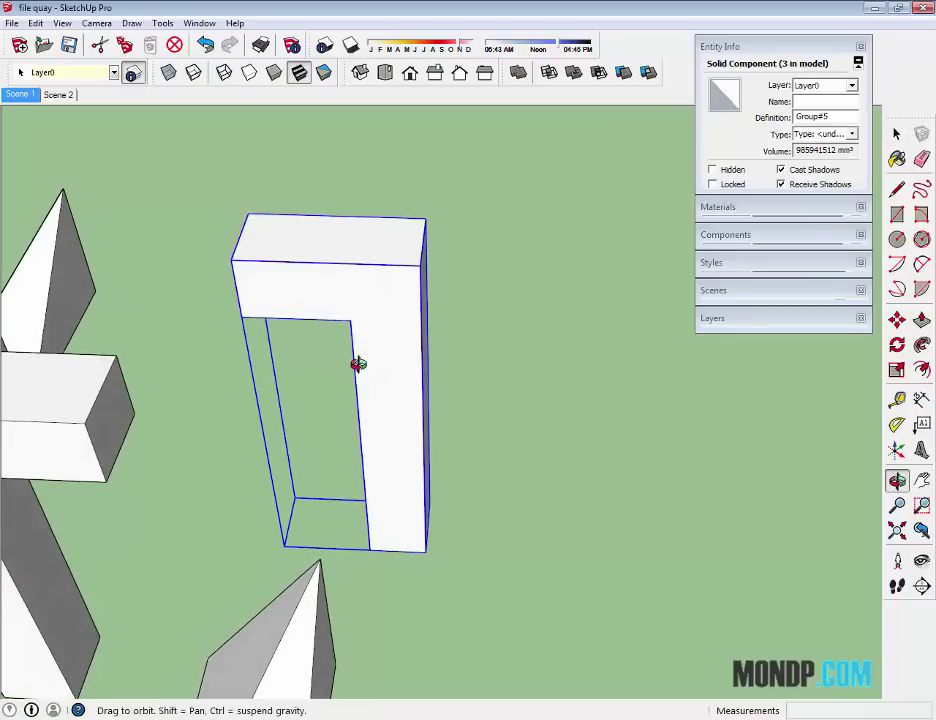
key("s")
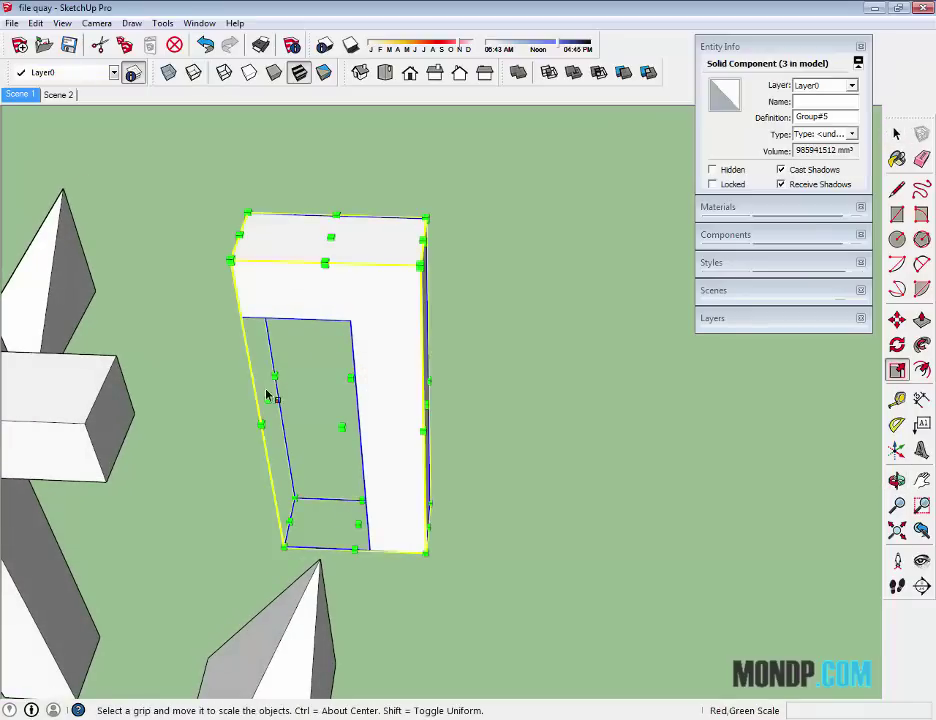
mouse_move(257, 397)
left_mouse_down()
mouse_move(657, 402)
mouse_move(258, 384)
mouse_move(790, 418)
mouse_move(262, 403)
mouse_move(566, 401)
mouse_move(608, 412)
mouse_move(578, 409)
left_mouse_up()
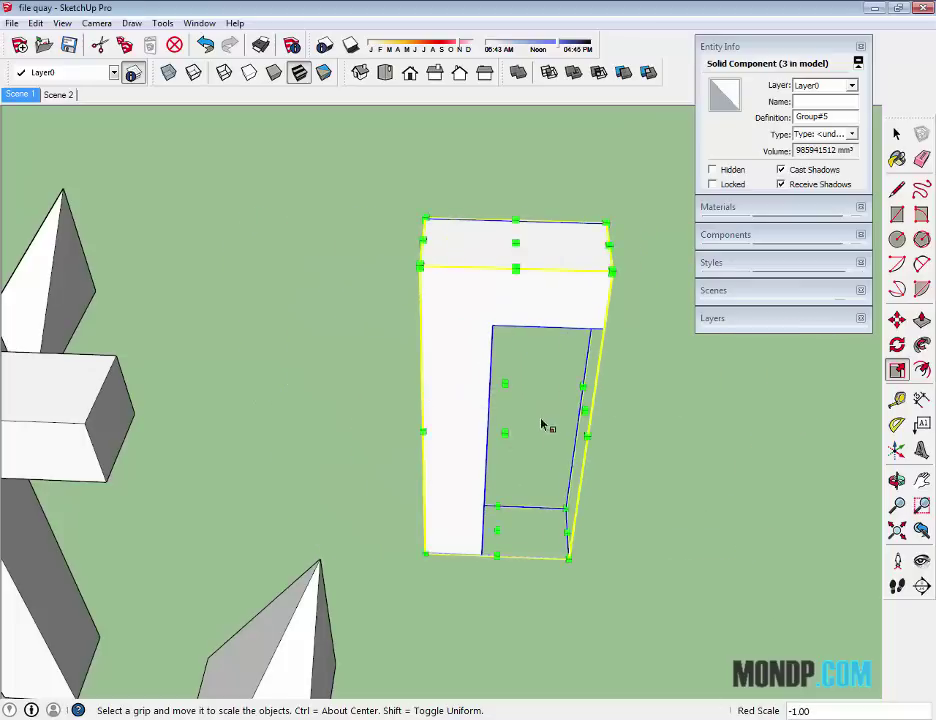
key("space")
mouse_move(545, 425)
middle_mouse_down()
mouse_move(382, 370)
mouse_move(575, 430)
mouse_move(332, 472)
mouse_move(534, 425)
mouse_move(618, 420)
mouse_move(587, 309)
mouse_move(564, 353)
mouse_move(363, 419)
mouse_move(522, 396)
mouse_move(526, 380)
mouse_move(633, 392)
mouse_move(570, 395)
mouse_move(640, 366)
mouse_move(242, 495)
mouse_move(361, 413)
mouse_move(445, 401)
mouse_move(556, 436)
middle_mouse_up()
left_click(526, 380)
Delete the tall block and mirror the Z-shaped block along its depth at scale -1.
key("Delete")
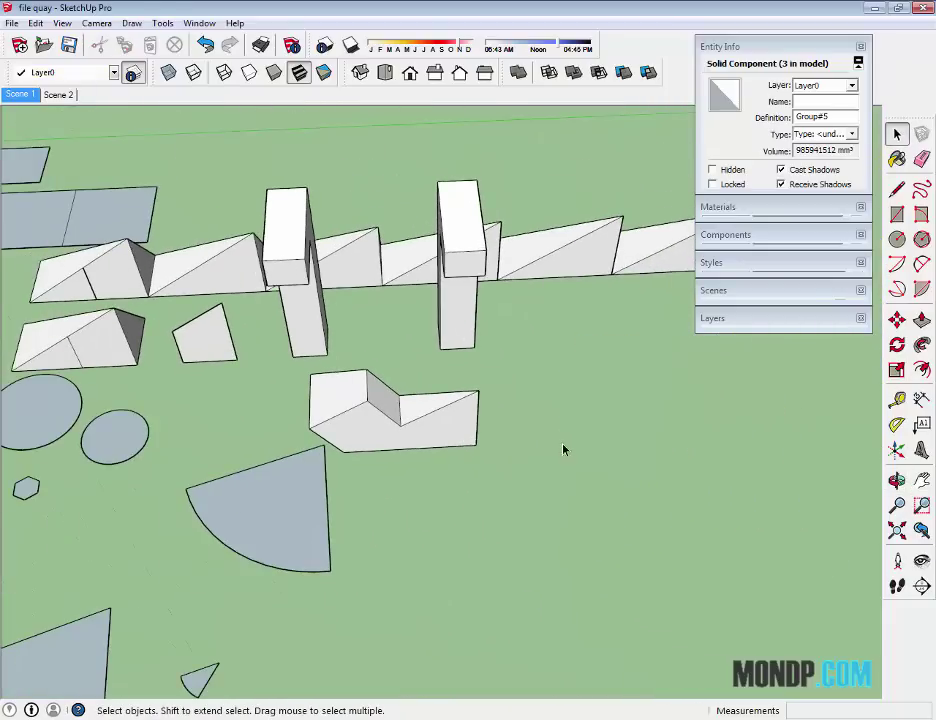
scroll(437, 397, "up", 3)
scroll(435, 424, "up", 2)
left_click(435, 424)
middle_click_drag(435, 424, 544, 358)
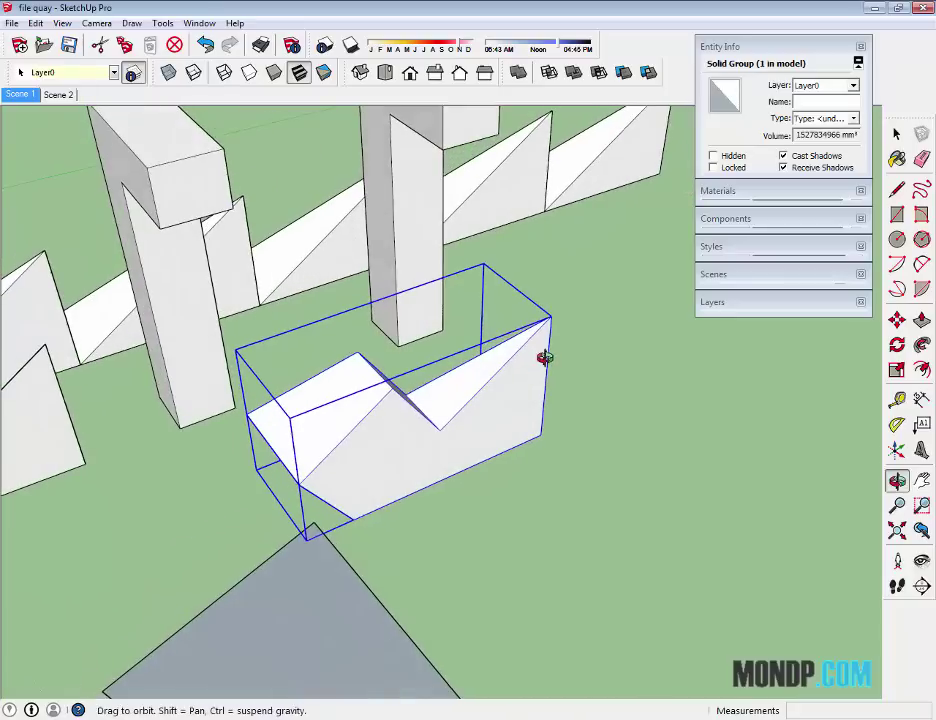
left_click(897, 369)
left_click(268, 445)
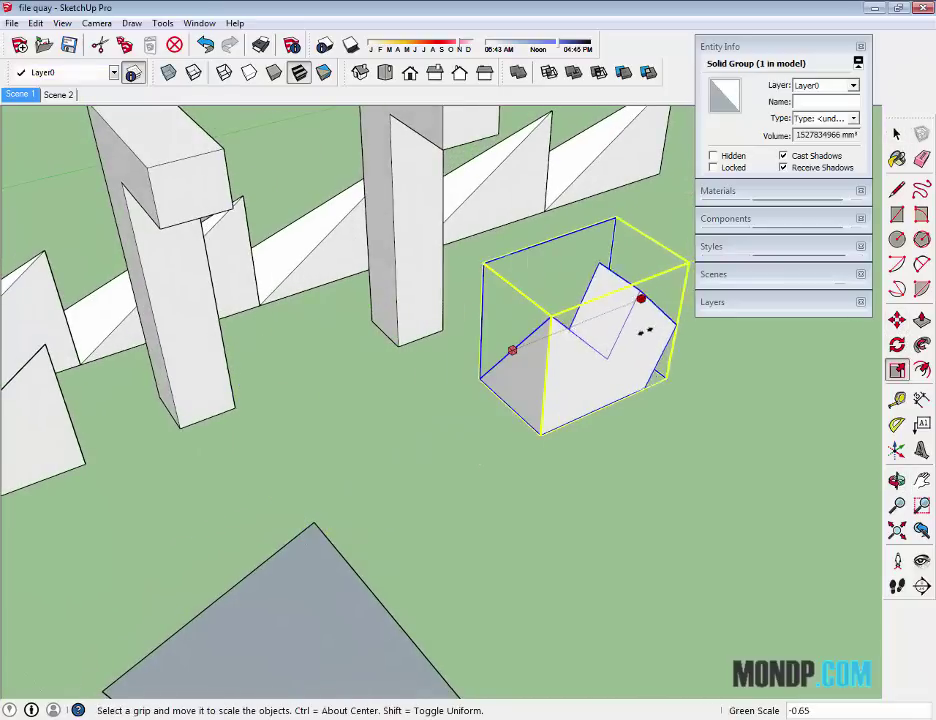
mouse_move(643, 386)
middle_mouse_down()
mouse_move(542, 352)
mouse_move(546, 467)
mouse_move(588, 447)
mouse_move(470, 457)
middle_mouse_up()
left_click(564, 334)
key("space")
Move the Z-shaped block across the quay to a new spot.
key("m")
left_click(637, 438)
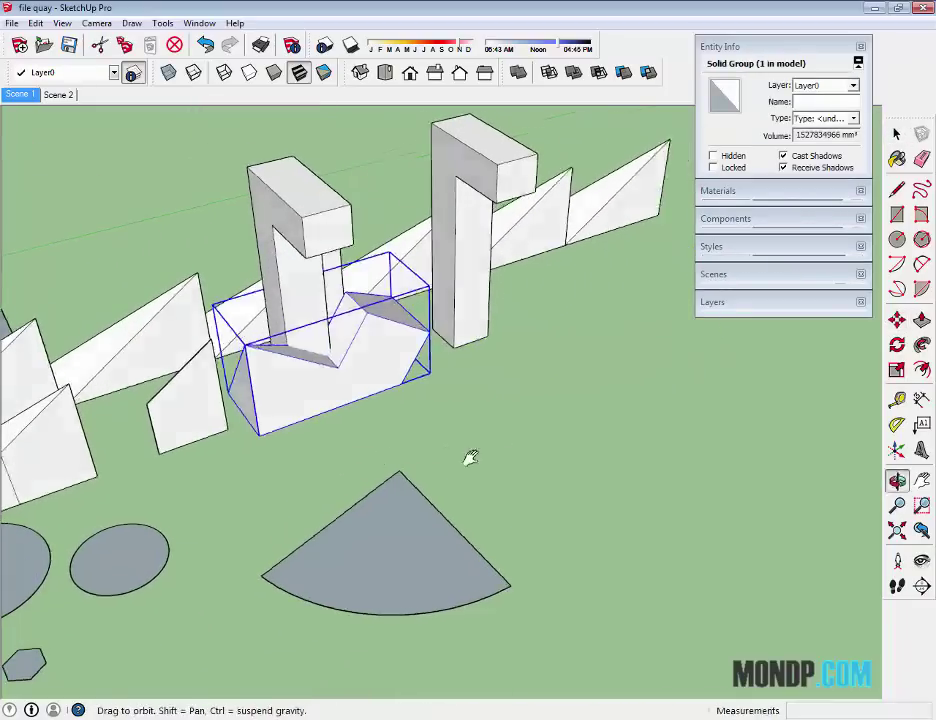
mouse_move(322, 526)
middle_mouse_down()
mouse_move(330, 500)
mouse_move(343, 520)
middle_mouse_up()
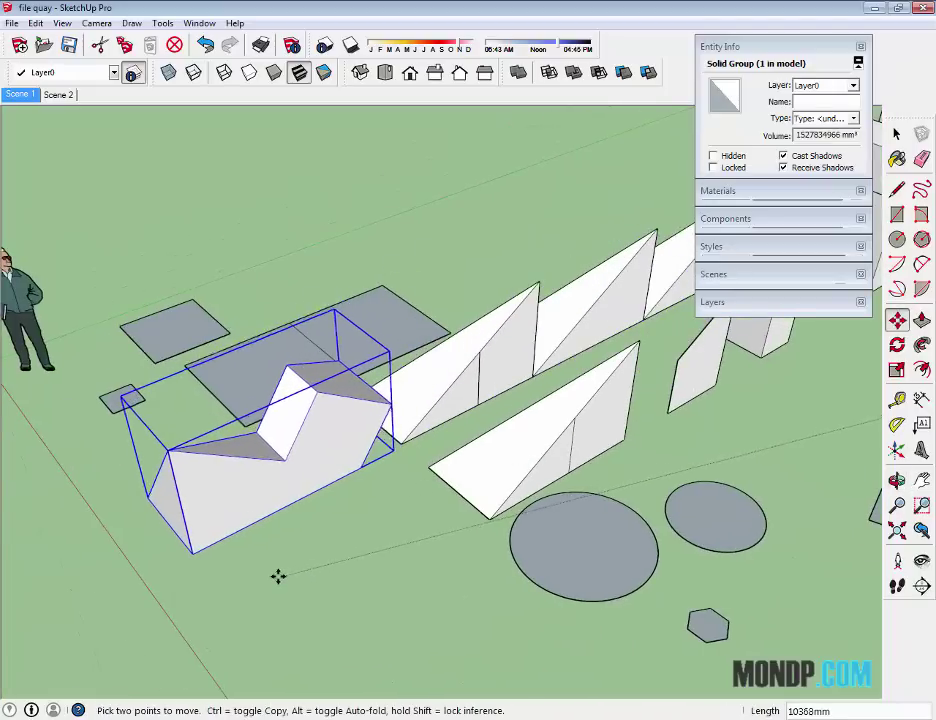
mouse_move(274, 574)
middle_mouse_down()
mouse_move(314, 545)
mouse_move(658, 528)
mouse_move(558, 483)
mouse_move(615, 507)
middle_mouse_up()
left_click(683, 480)
key("space")
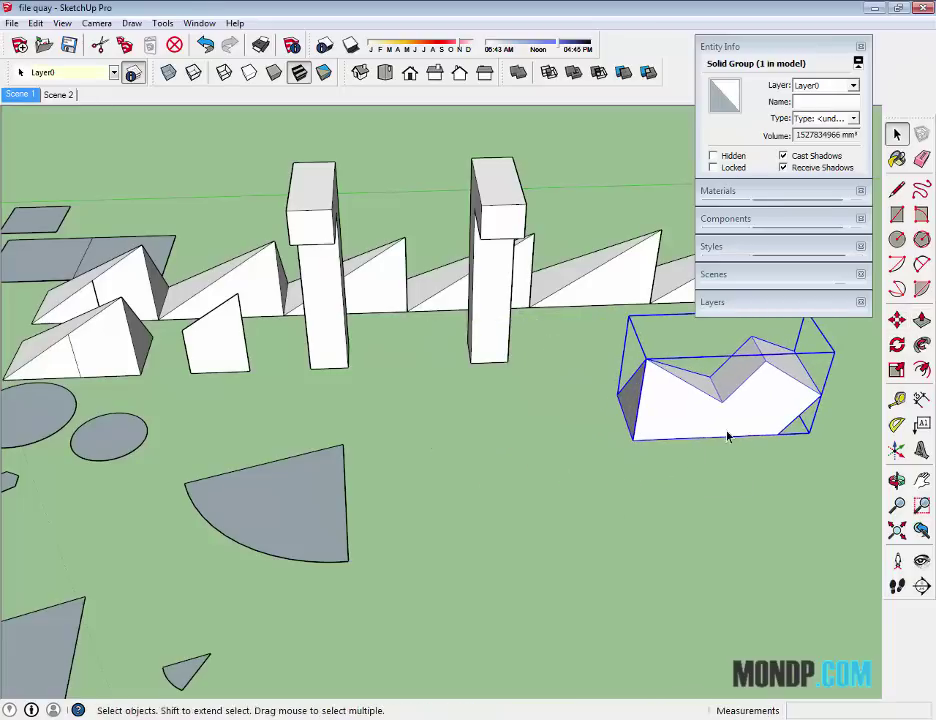
mouse_move(727, 435)
middle_mouse_down()
mouse_move(606, 441)
mouse_move(673, 428)
middle_mouse_up()
Flip the Z-shaped block to scale -1.00 and copy it to the right of the original.
key("s")
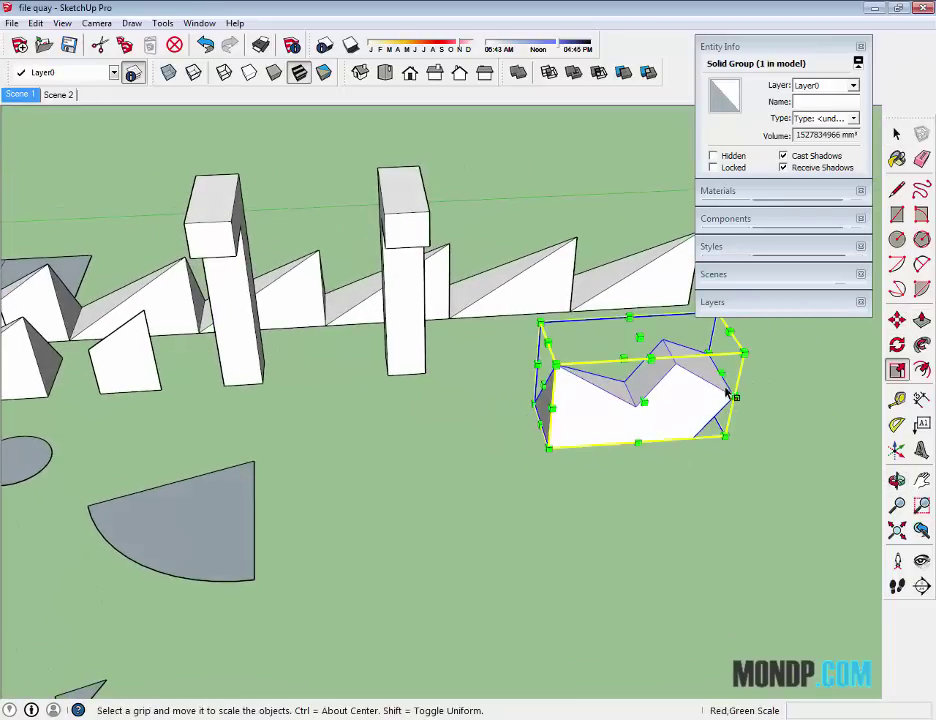
left_click_drag(695, 376, 370, 375)
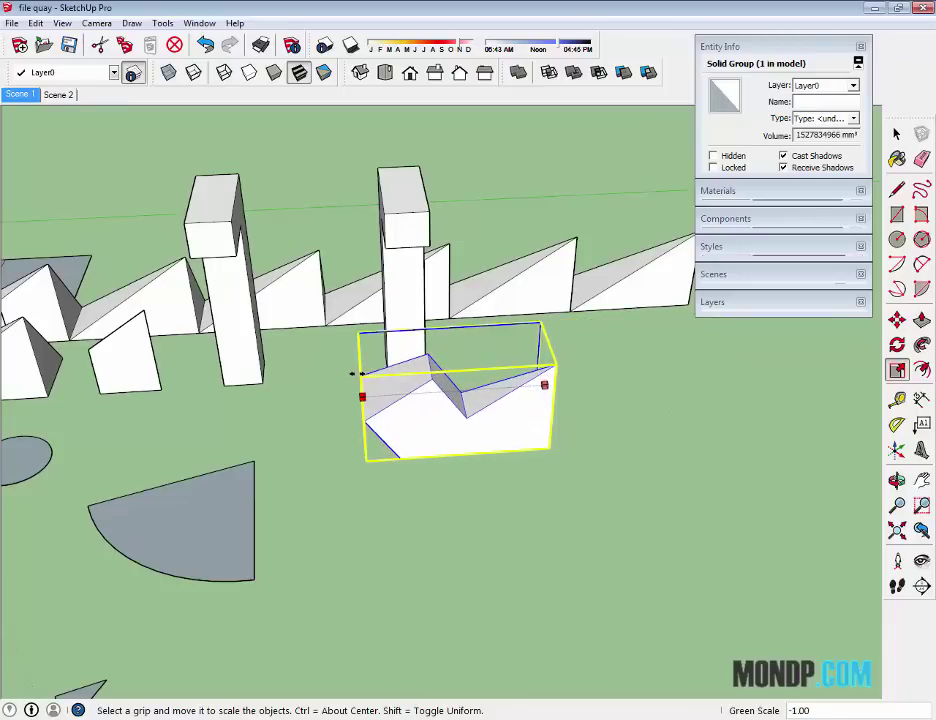
middle_click_drag(352, 373, 483, 445)
key("m")
key("ctrl")
left_click(460, 493)
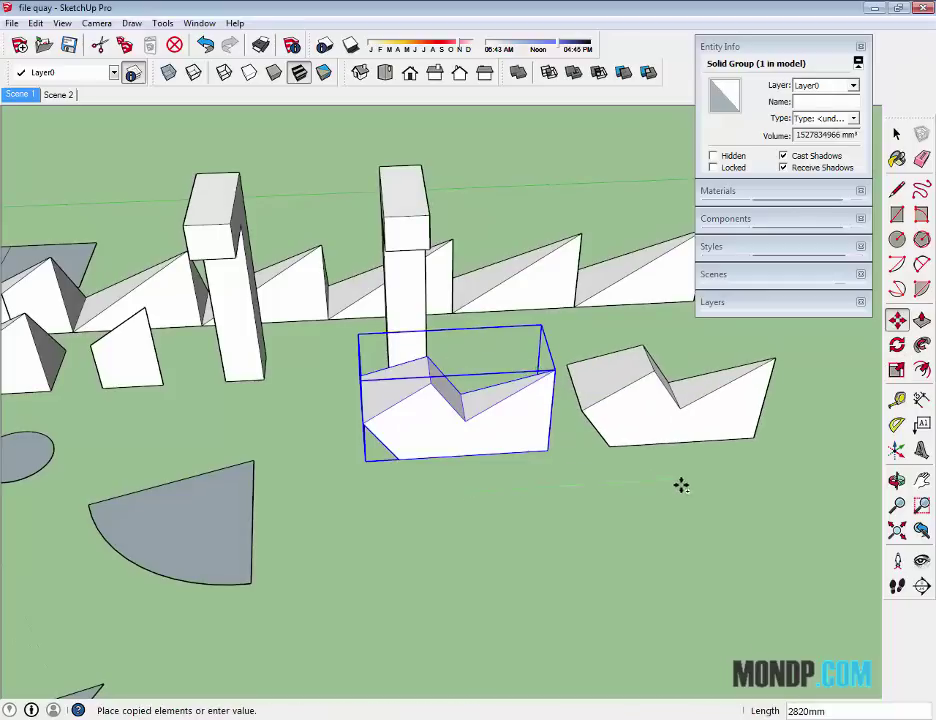
left_click(700, 400)
middle_click_drag(704, 393, 646, 411)
Flip the copied notched block at scale -1.00 and shrink it.
key("s")
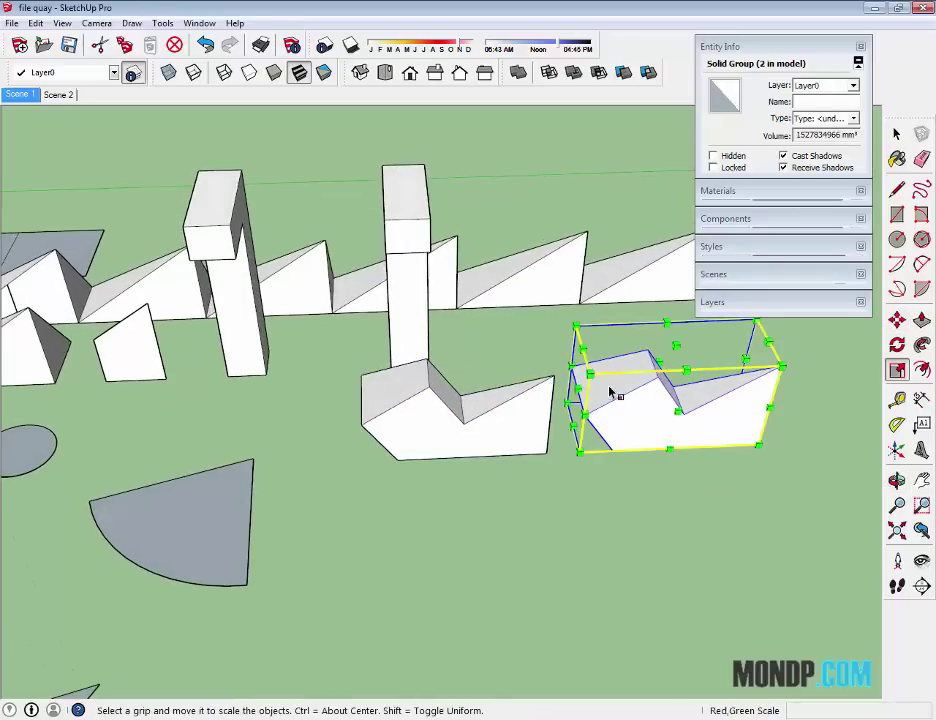
middle_click_drag(577, 388, 560, 391)
left_click_drag(590, 391, 716, 386)
mouse_move(716, 386)
middle_mouse_down()
mouse_move(692, 395)
mouse_move(731, 384)
middle_mouse_up()
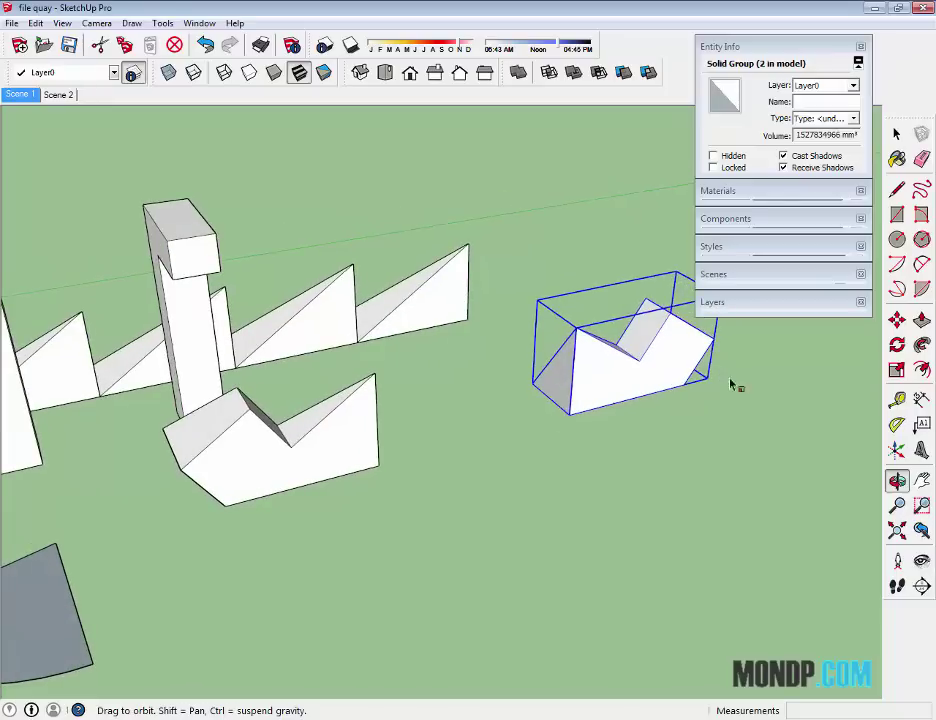
key("space")
Try moving the scaled copy, then reselect it and delete it.
key("m")
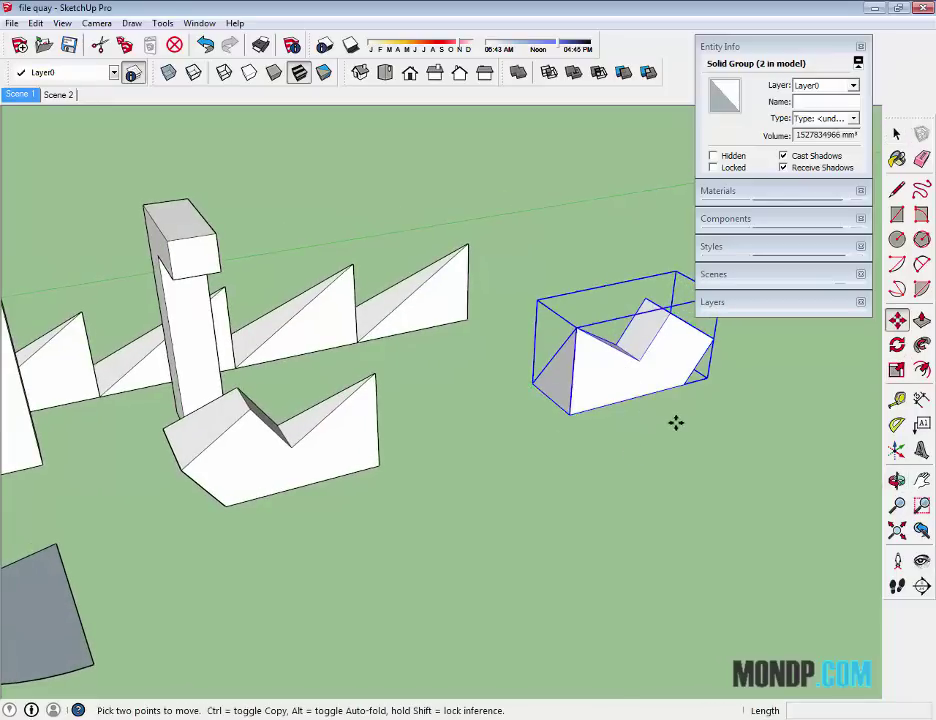
left_click(678, 428)
middle_click_drag(517, 423, 578, 428)
key("space")
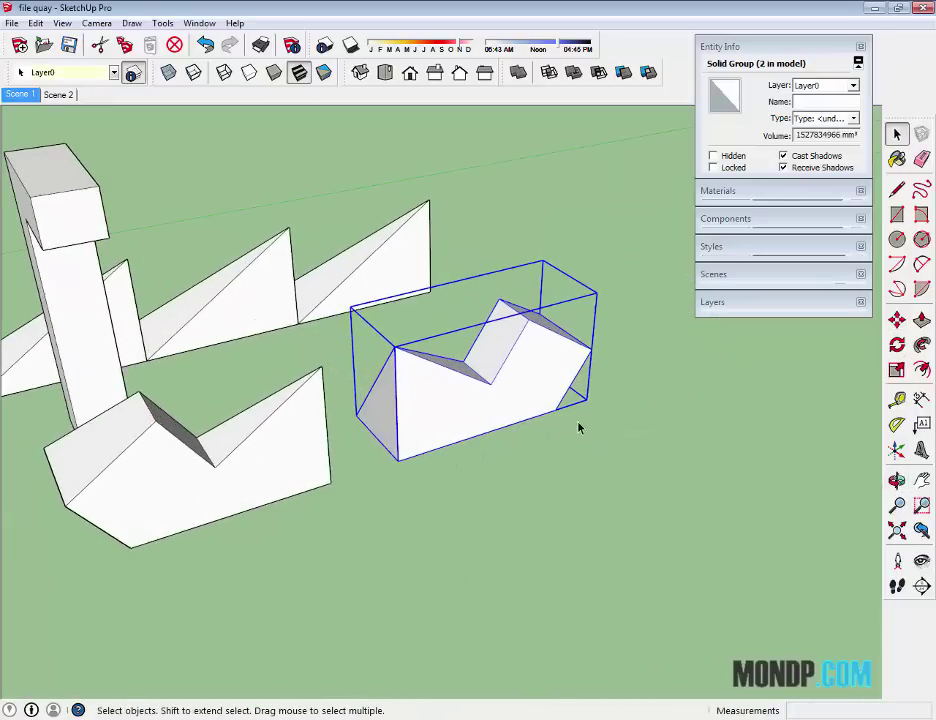
left_click(551, 435)
left_click(590, 437)
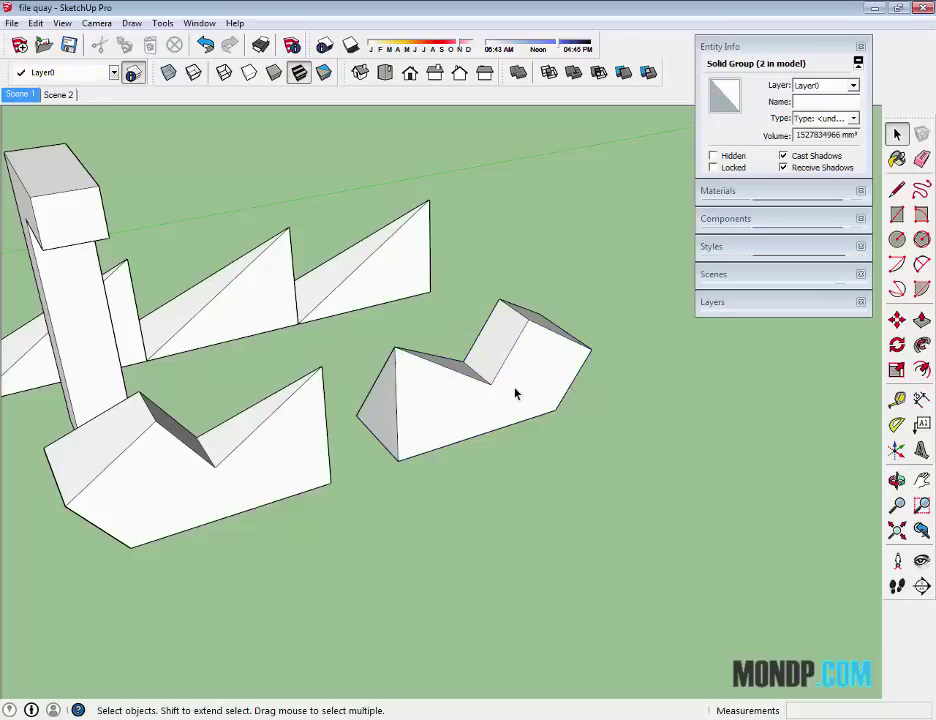
left_click(518, 395)
key("Delete")
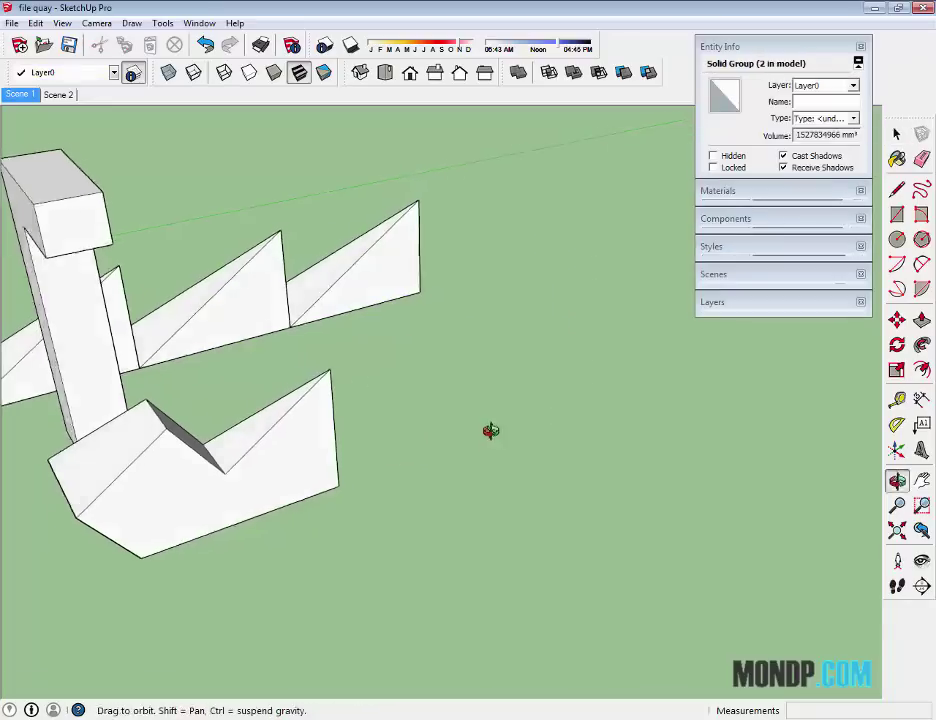
middle_click_drag(543, 432, 583, 292)
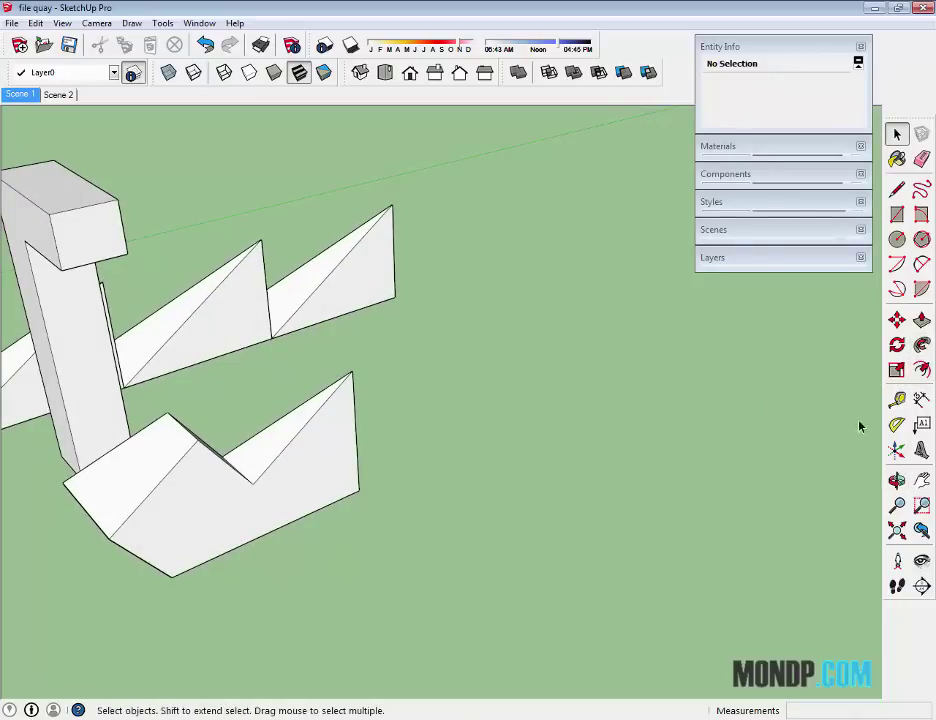
mouse_move(363, 511)
middle_mouse_down()
mouse_move(516, 449)
mouse_move(575, 401)
middle_mouse_up()
scroll(351, 359, "up", 3)
scroll(345, 357, "up", 2)
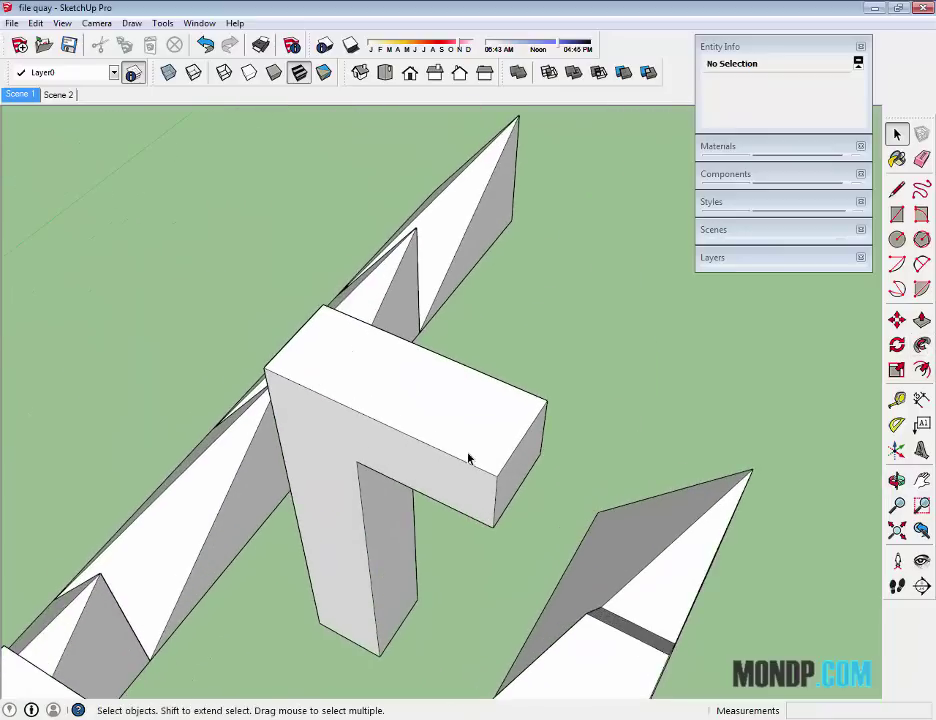
middle_click_drag(468, 458, 382, 412)
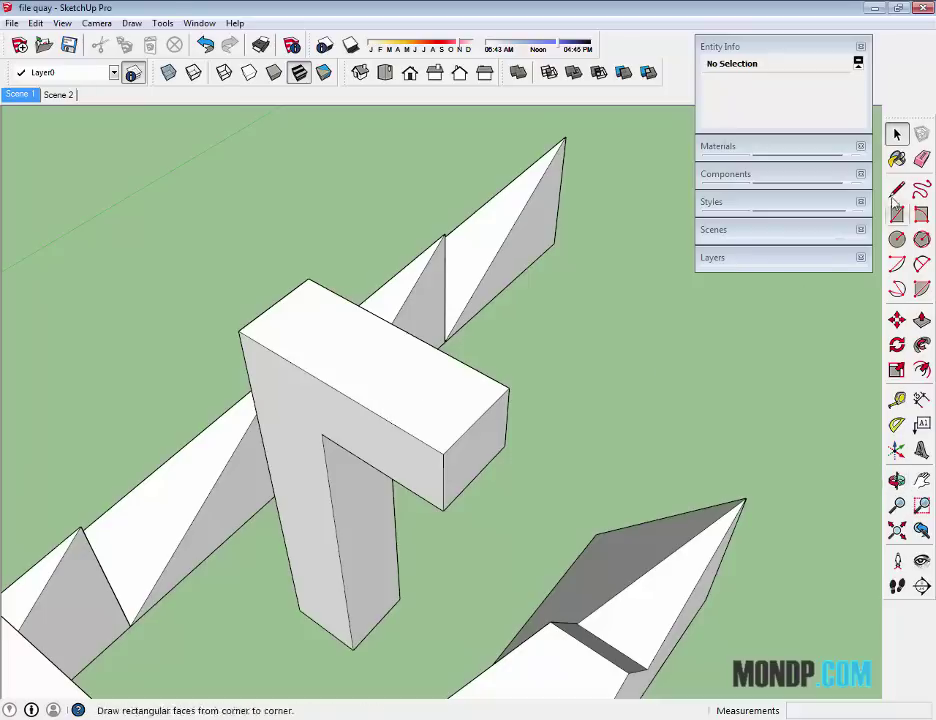
mouse_move(678, 373)
middle_mouse_down()
mouse_move(547, 472)
mouse_move(491, 485)
mouse_move(343, 391)
mouse_move(372, 474)
middle_mouse_up()
left_click(367, 478)
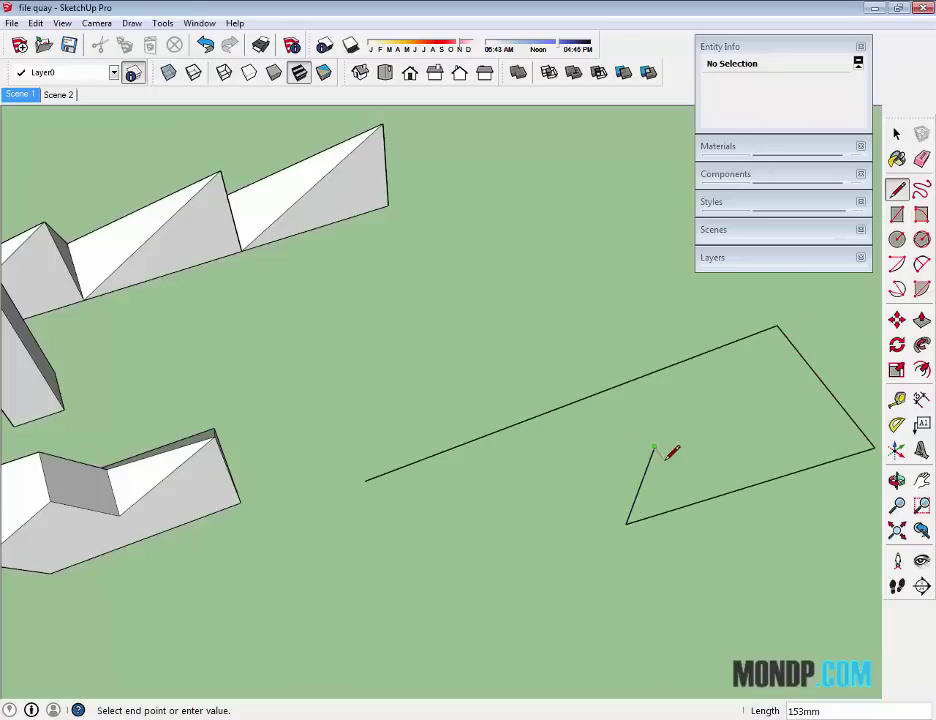
key("space")
mouse_move(672, 452)
middle_mouse_down()
mouse_move(399, 531)
mouse_move(493, 474)
mouse_move(439, 483)
mouse_move(462, 348)
middle_mouse_up()
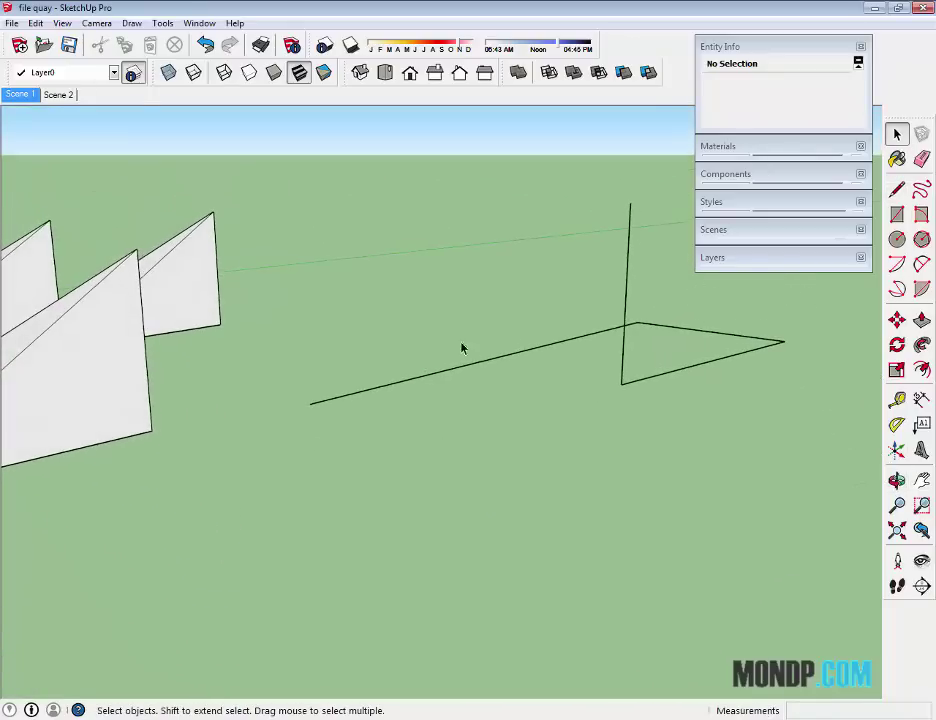
key("Delete")
middle_click_drag(612, 387, 880, 355)
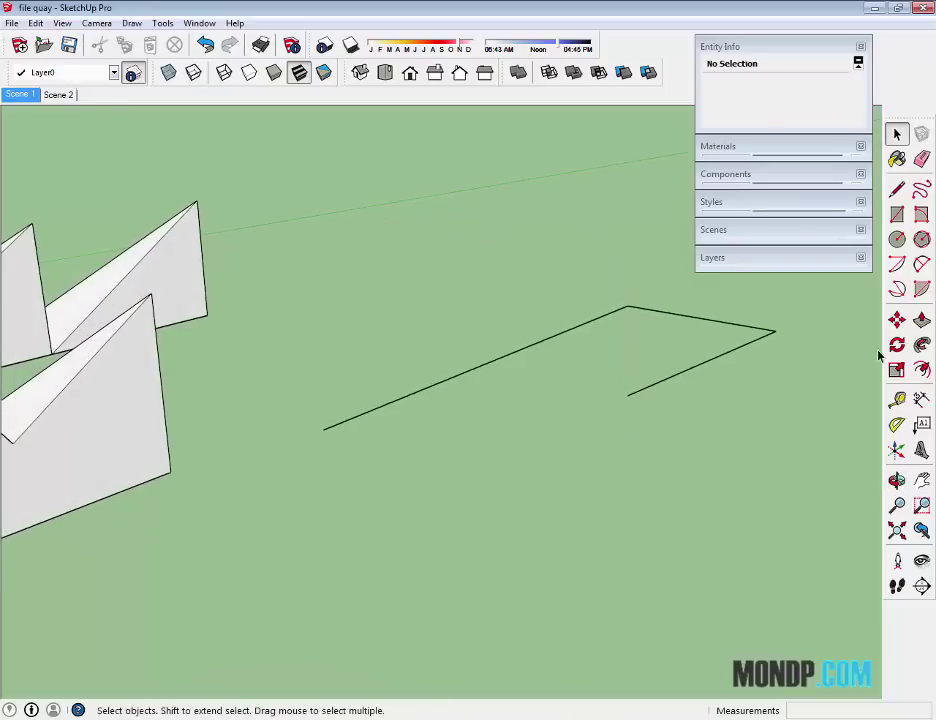
left_click(899, 240)
mouse_move(450, 415)
middle_mouse_down()
mouse_move(372, 412)
mouse_move(410, 318)
mouse_move(334, 515)
mouse_move(251, 472)
mouse_move(305, 359)
mouse_move(401, 415)
mouse_move(469, 336)
mouse_move(384, 443)
mouse_move(263, 452)
middle_mouse_up()
key("space")
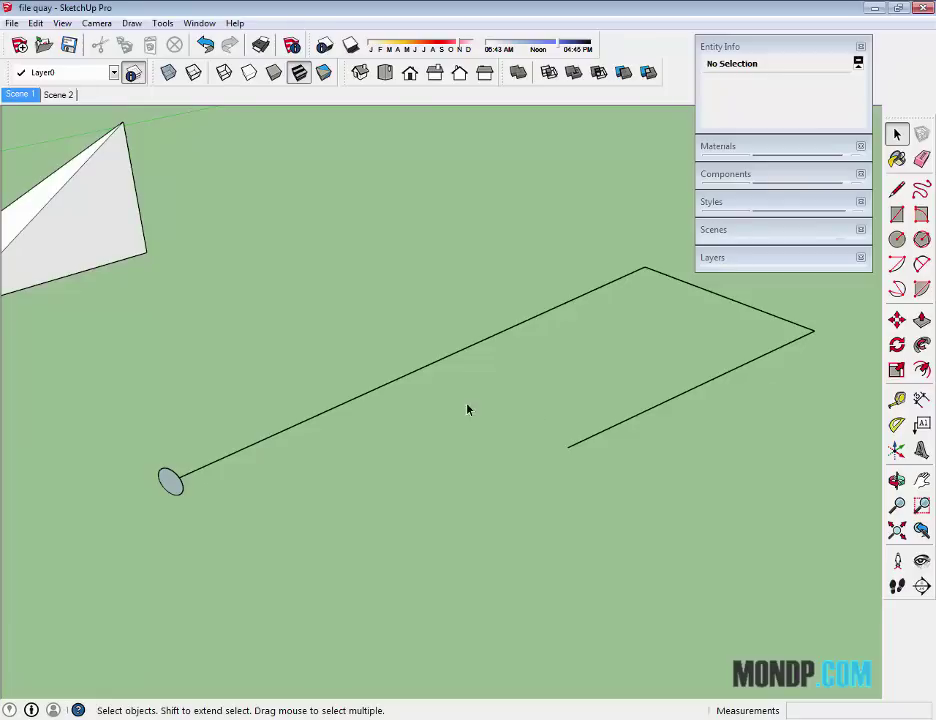
mouse_move(467, 409)
middle_mouse_down()
mouse_move(689, 359)
mouse_move(568, 380)
middle_mouse_up()
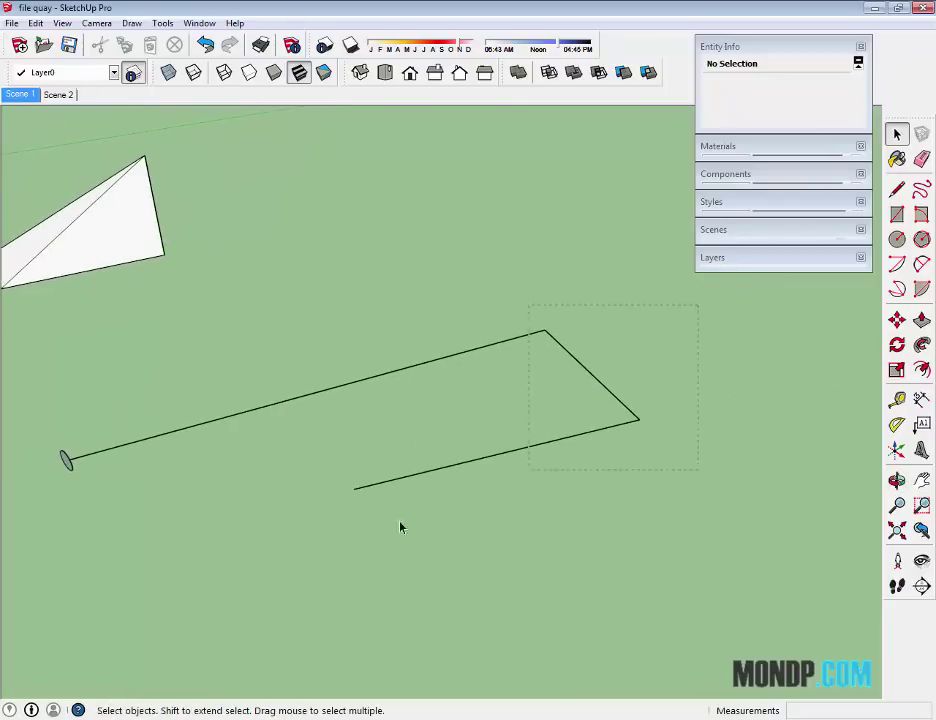
left_click_drag(400, 527, 402, 500)
mouse_move(402, 500)
middle_mouse_down()
mouse_move(393, 442)
mouse_move(781, 330)
middle_mouse_up()
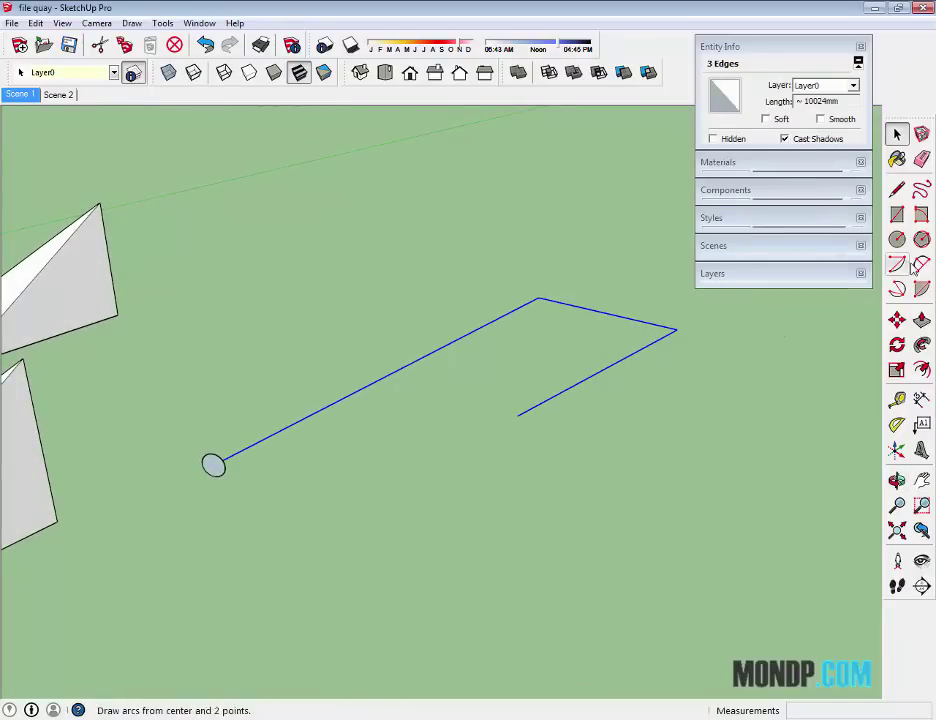
left_click(921, 343)
left_click(214, 468)
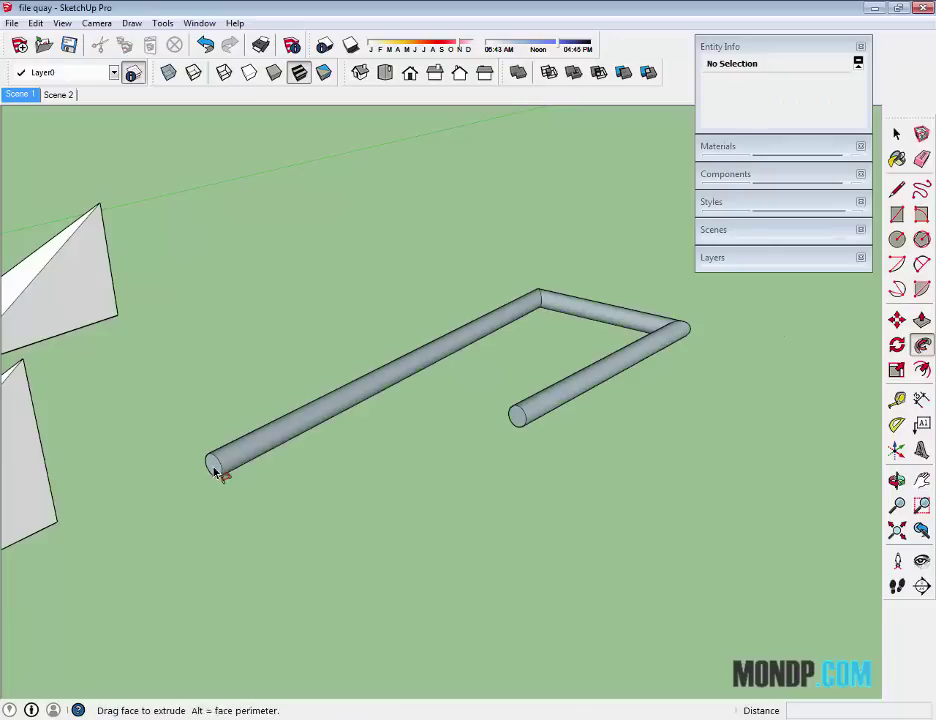
mouse_move(729, 487)
middle_mouse_down()
mouse_move(624, 445)
mouse_move(729, 443)
middle_mouse_up()
key("ctrl+z")
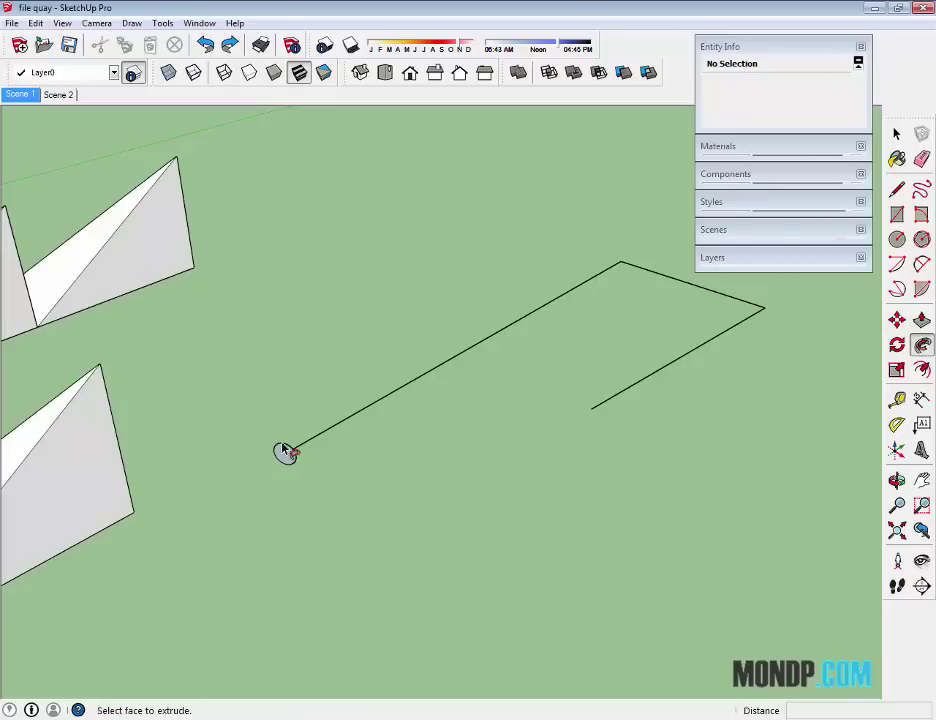
left_click_drag(285, 455, 628, 276)
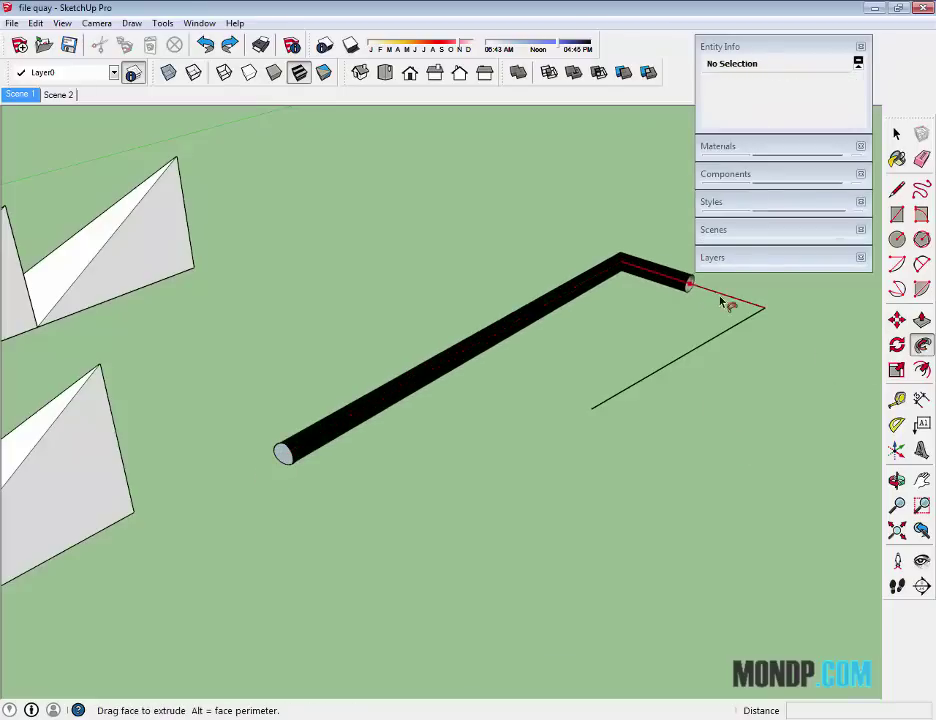
mouse_move(763, 320)
left_mouse_down()
mouse_move(265, 448)
mouse_move(620, 281)
left_mouse_up()
left_click_drag(742, 306, 620, 421)
mouse_move(538, 486)
middle_mouse_down()
mouse_move(648, 518)
mouse_move(445, 409)
mouse_move(543, 422)
mouse_move(527, 491)
middle_mouse_up()
scroll(527, 491, "down", 1)
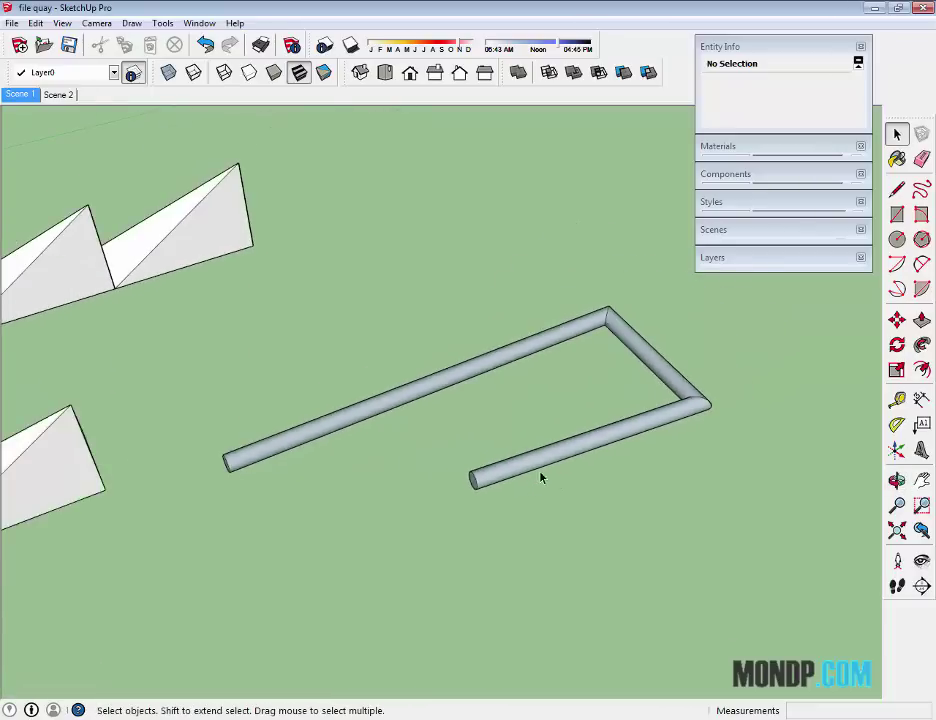
scroll(541, 476, "down", 2)
left_click_drag(265, 575, 266, 575)
middle_click_drag(428, 530, 473, 507)
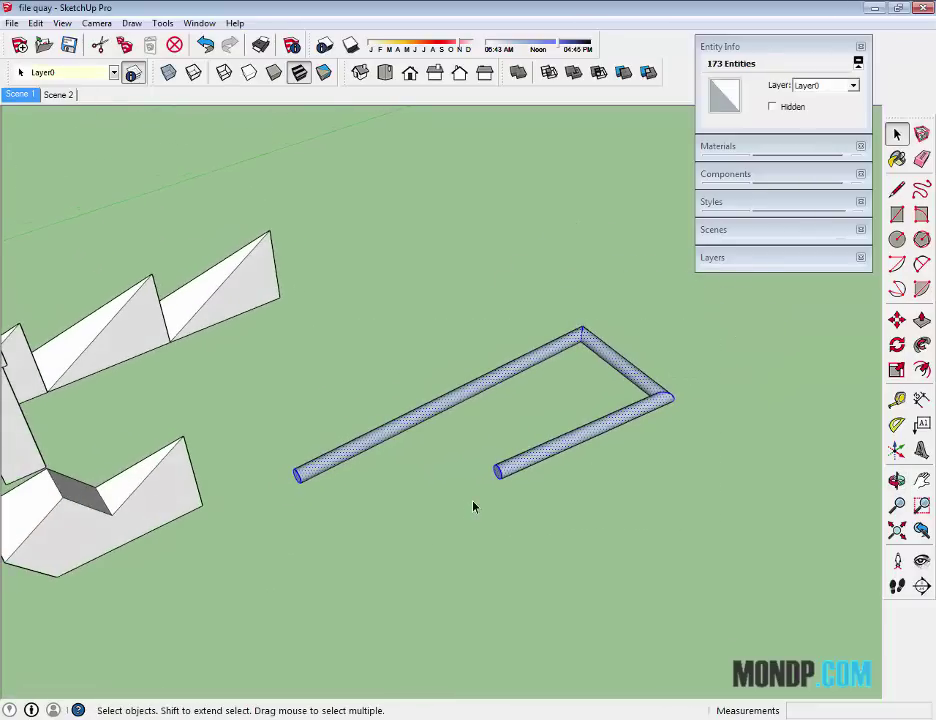
key("Delete")
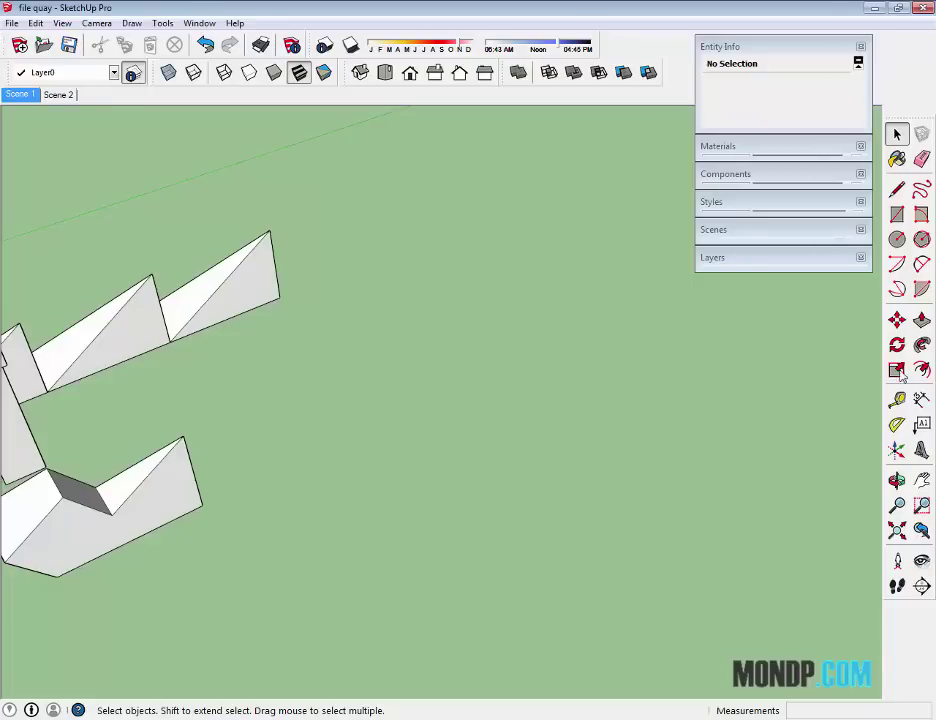
mouse_move(561, 456)
middle_mouse_down()
mouse_move(234, 529)
mouse_move(585, 522)
mouse_move(409, 468)
mouse_move(318, 474)
mouse_move(446, 472)
middle_mouse_up()
Offset an inner outline inside the fan-shaped face.
scroll(390, 466, "up", 2)
left_click(390, 466)
scroll(388, 467, "up", 3)
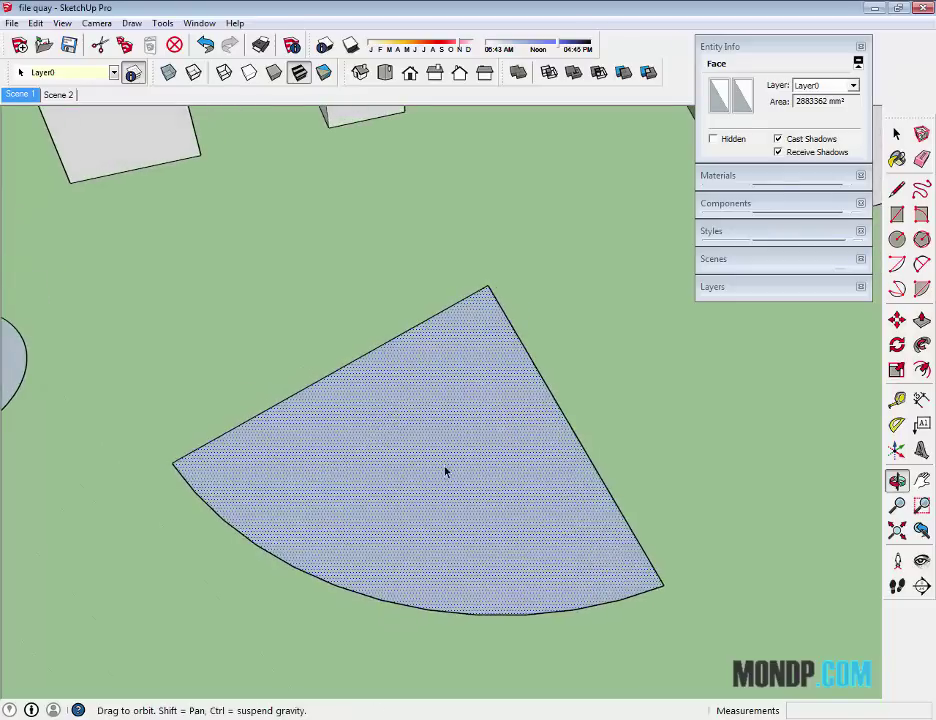
left_click(924, 372)
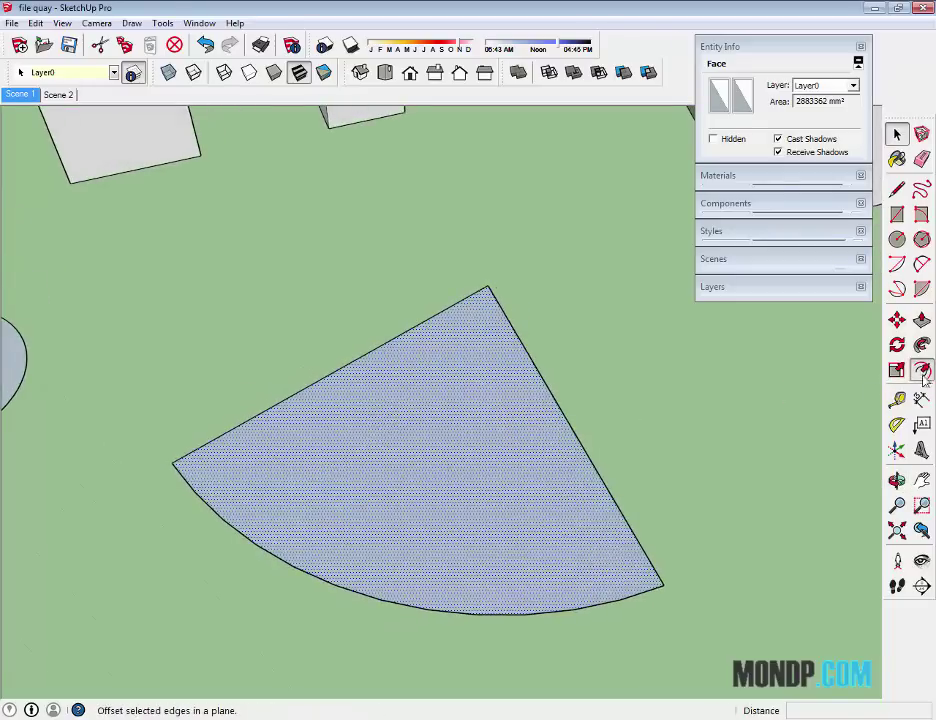
left_click(548, 390)
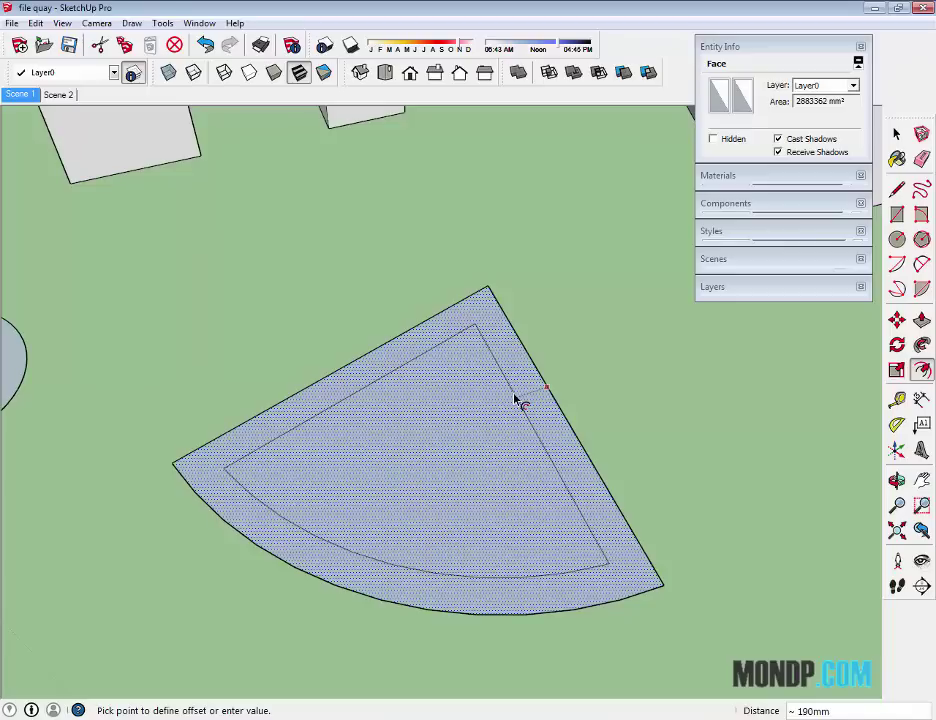
key("Return")
key("space")
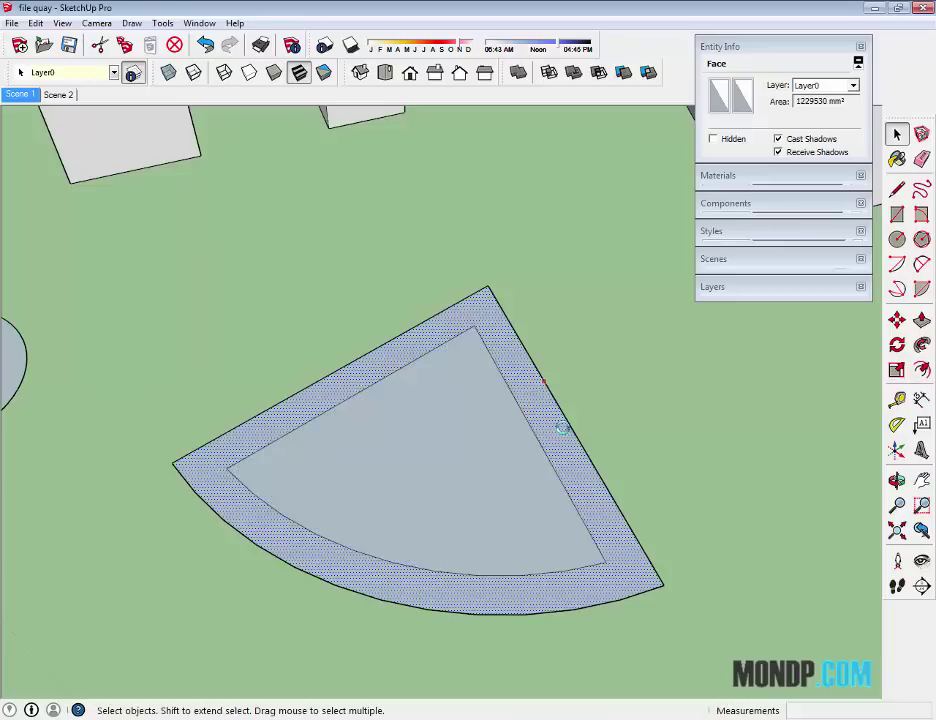
Raise the outer ring into a wall and group the whole planter.
mouse_move(618, 427)
middle_mouse_down()
mouse_move(581, 372)
mouse_move(226, 502)
mouse_move(249, 351)
mouse_move(515, 343)
mouse_move(585, 397)
mouse_move(560, 439)
mouse_move(585, 443)
mouse_move(389, 526)
mouse_move(416, 507)
middle_mouse_up()
key("space")
key("p")
left_click(577, 411)
triple_click(416, 507)
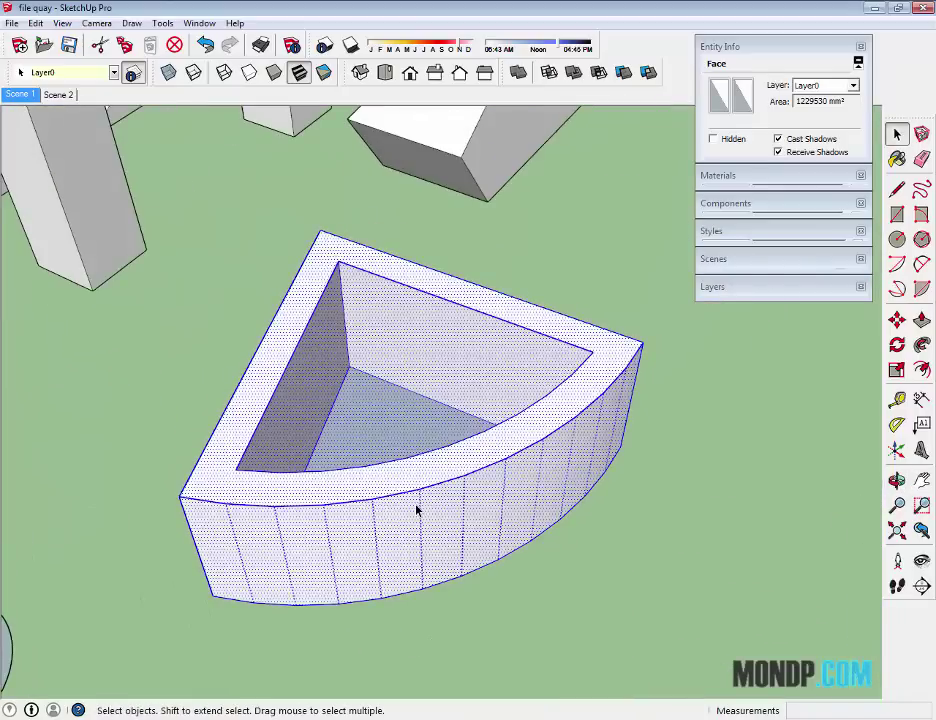
right_click(416, 507)
left_click(476, 360)
mouse_move(717, 510)
middle_mouse_down()
mouse_move(397, 520)
mouse_move(407, 435)
mouse_move(461, 300)
mouse_move(744, 439)
mouse_move(612, 428)
mouse_move(299, 495)
mouse_move(443, 411)
mouse_move(334, 485)
mouse_move(646, 420)
mouse_move(494, 370)
mouse_move(539, 421)
mouse_move(507, 440)
mouse_move(655, 286)
middle_mouse_up()
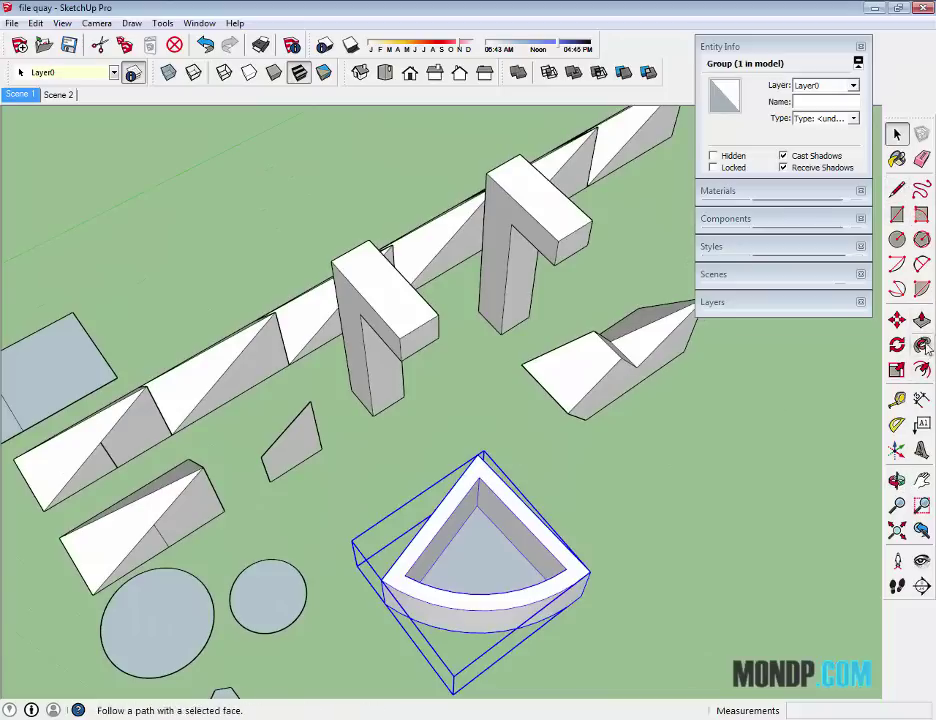
Close the triangle into a face and extrude it into a triangular prism.
left_click(758, 439)
middle_click_drag(758, 439, 486, 483)
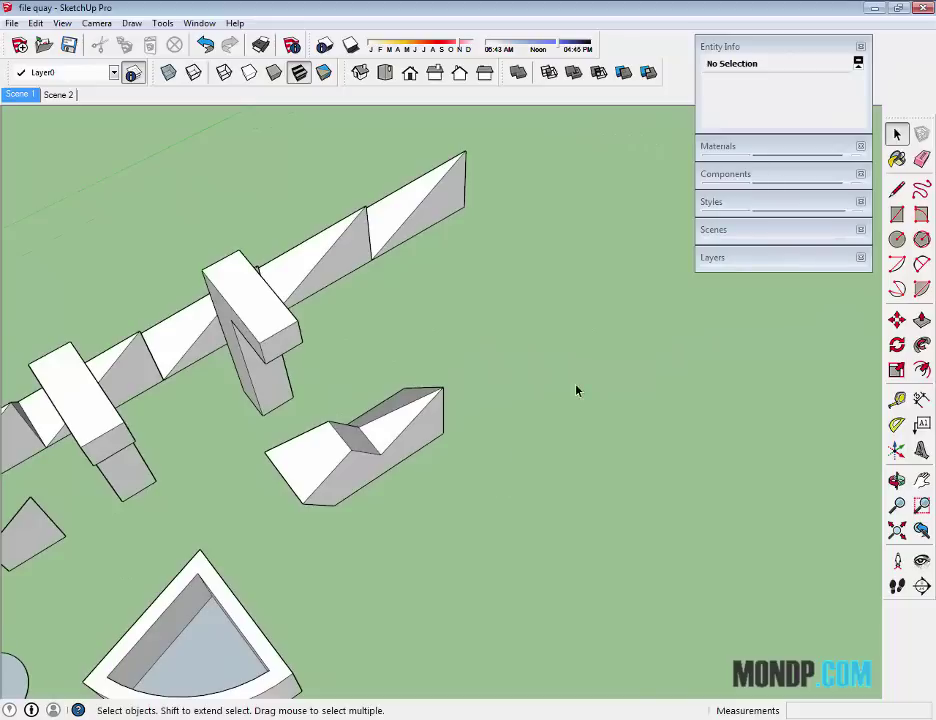
middle_click_drag(600, 366, 838, 211)
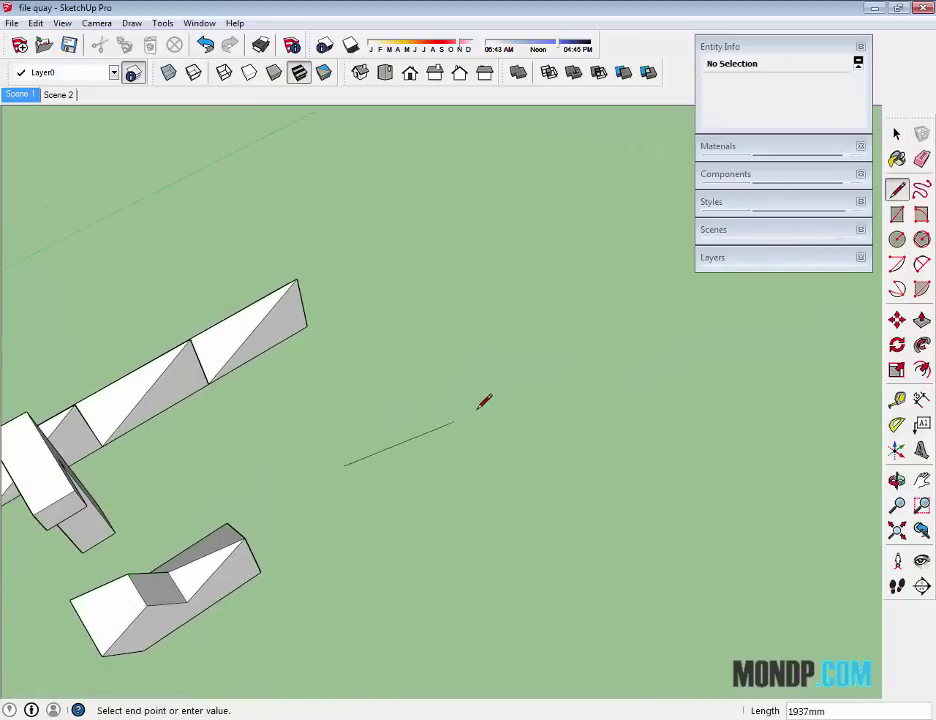
left_click(343, 465)
key("space")
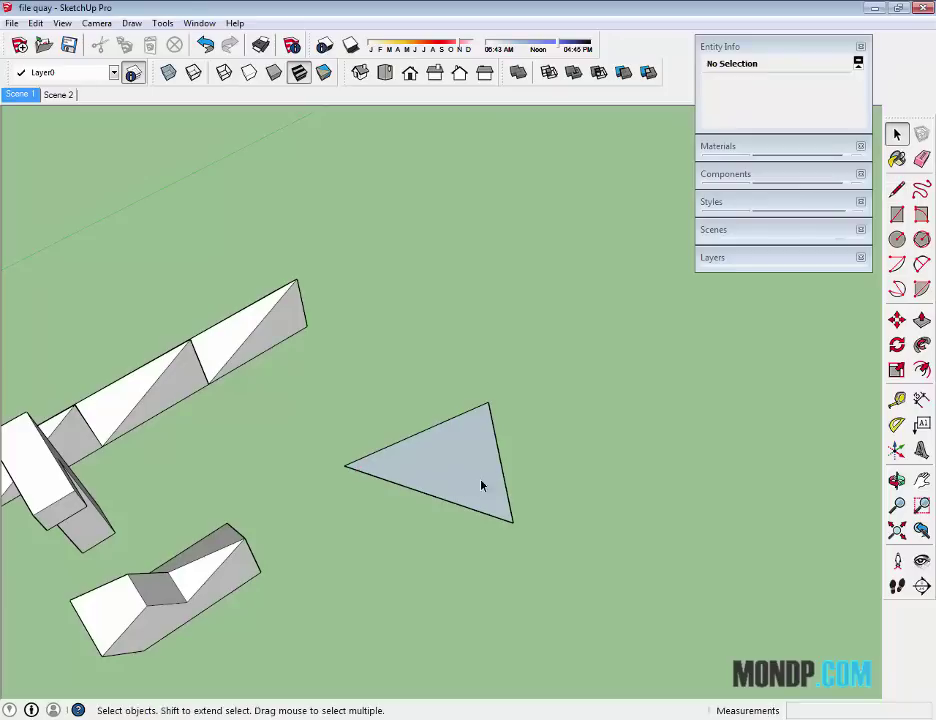
scroll(470, 484, "up", 1)
key("p")
left_click(434, 485)
left_click(472, 505)
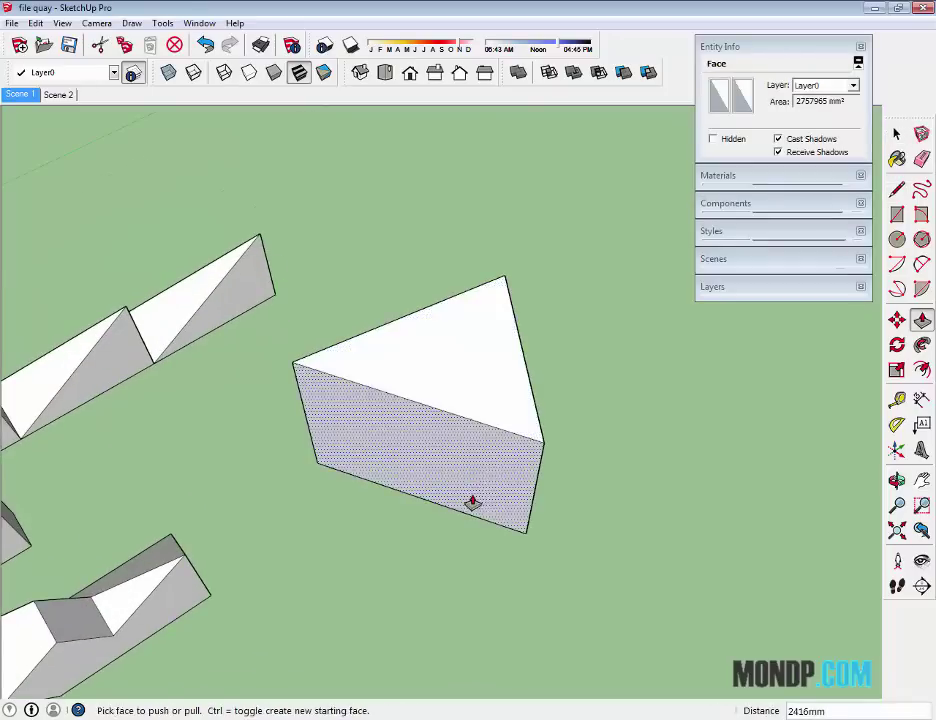
key("space")
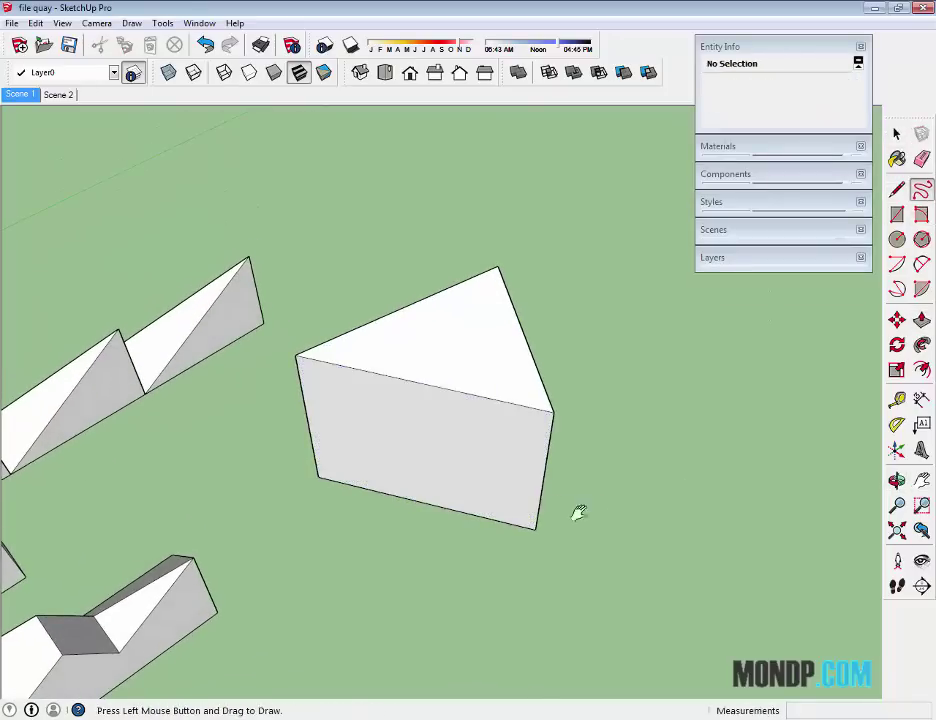
Push/Pull the freehand face up into a tall rounded solid beside the prism.
middle_click_drag(578, 512, 494, 449, "shift")
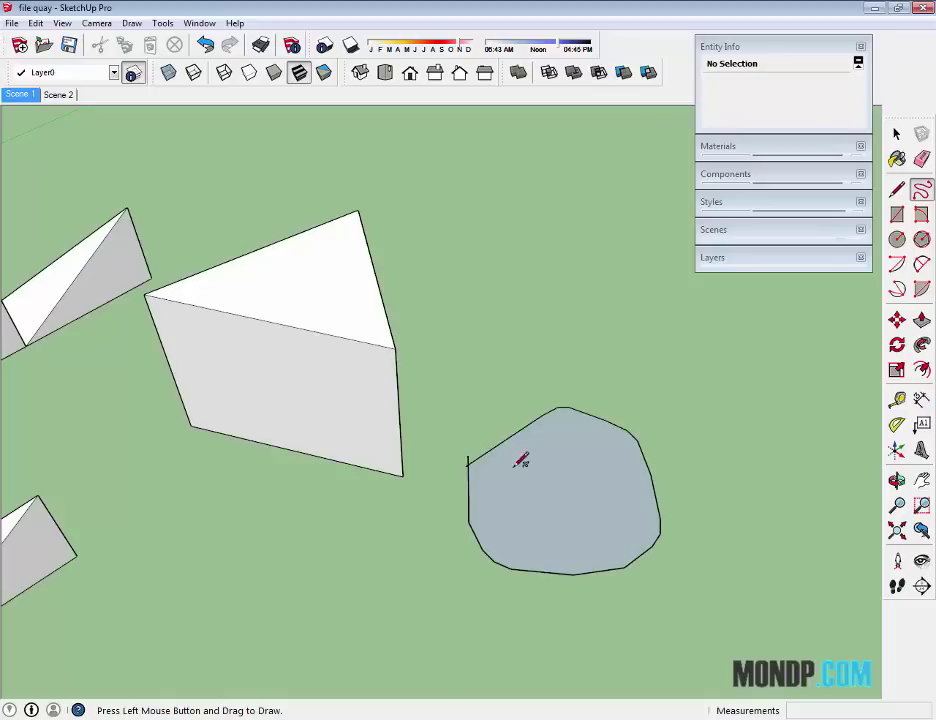
left_click(553, 507)
left_click(630, 410)
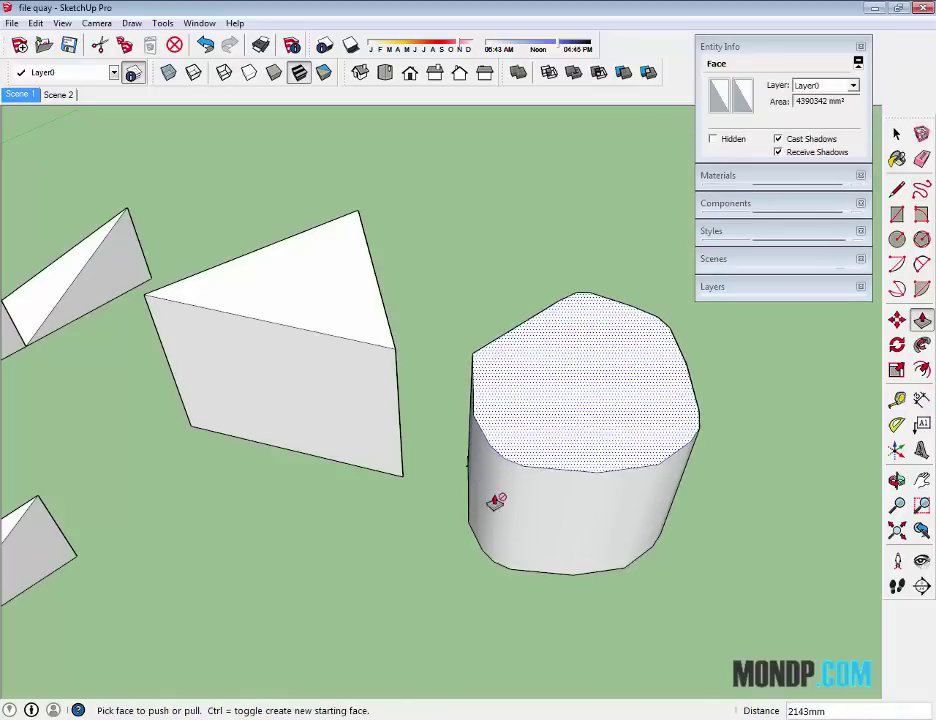
key("space")
mouse_move(572, 493)
middle_mouse_down()
mouse_move(498, 448)
mouse_move(355, 466)
mouse_move(495, 453)
middle_mouse_up()
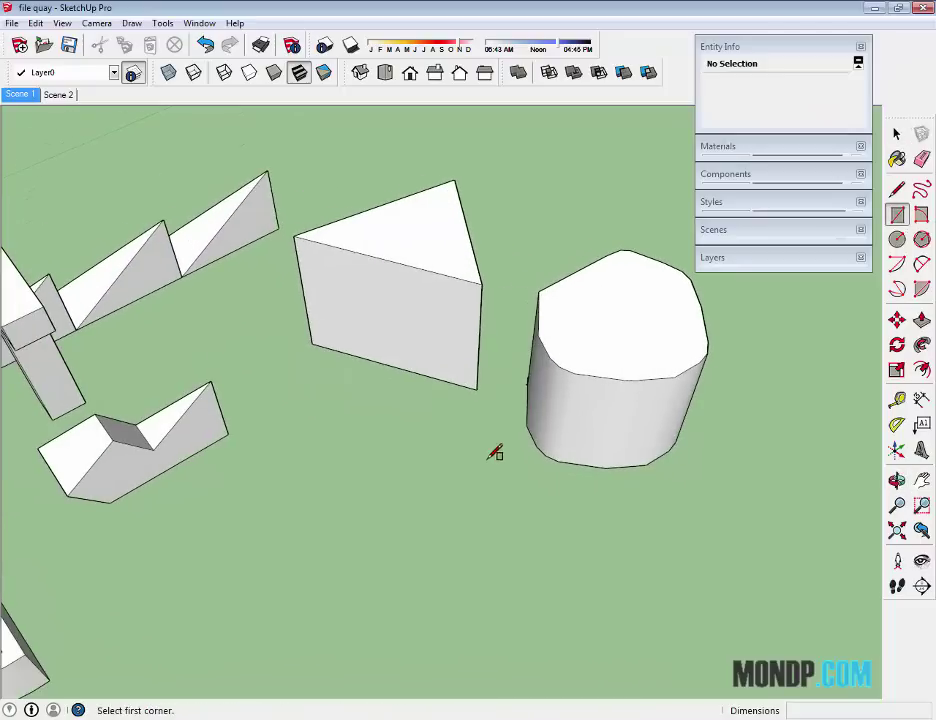
Draw a rectangle on the ground and pull it up into a box.
left_click(472, 455)
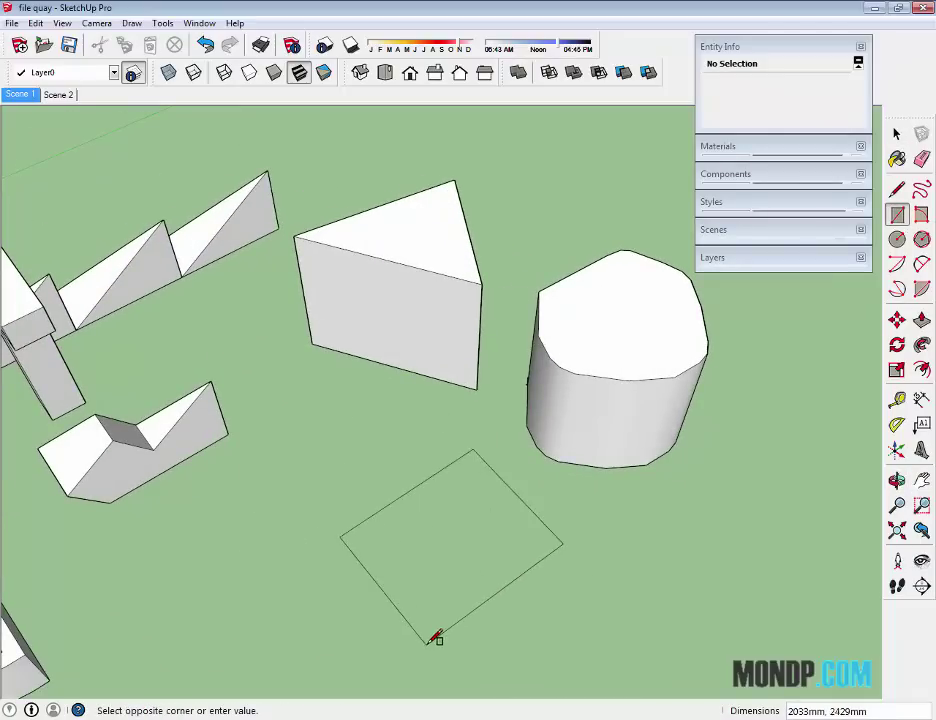
middle_click_drag(498, 575, 503, 505)
key("p")
left_click_drag(501, 492, 580, 497)
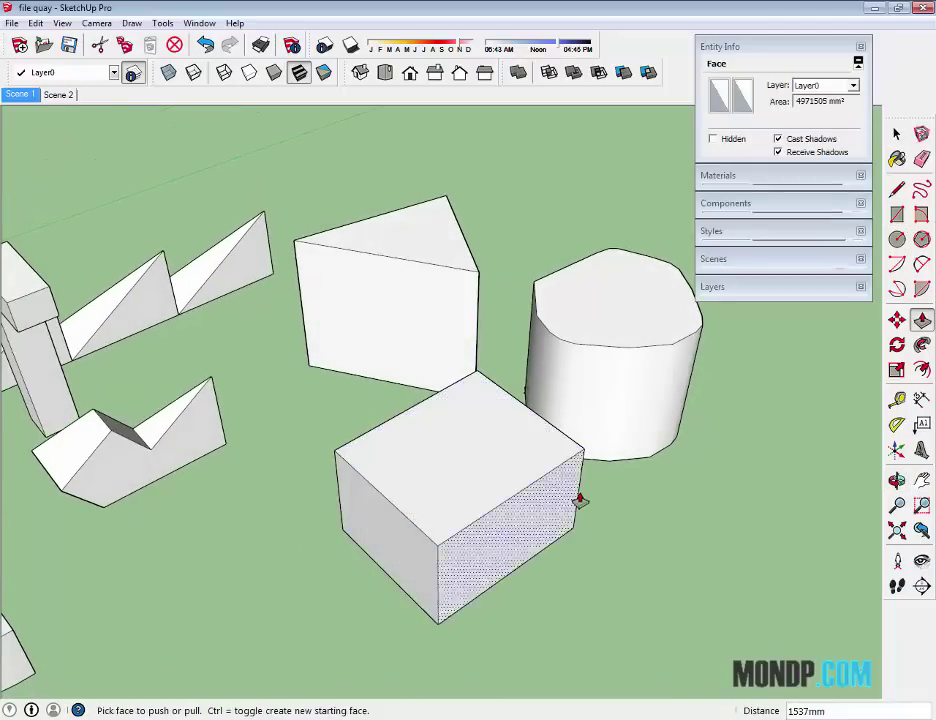
Draw a circle and extrude it into a cylinder.
key("space")
left_click(897, 238)
mouse_move(480, 390)
middle_mouse_down()
mouse_move(345, 386)
mouse_move(340, 430)
middle_mouse_up()
left_click(341, 572)
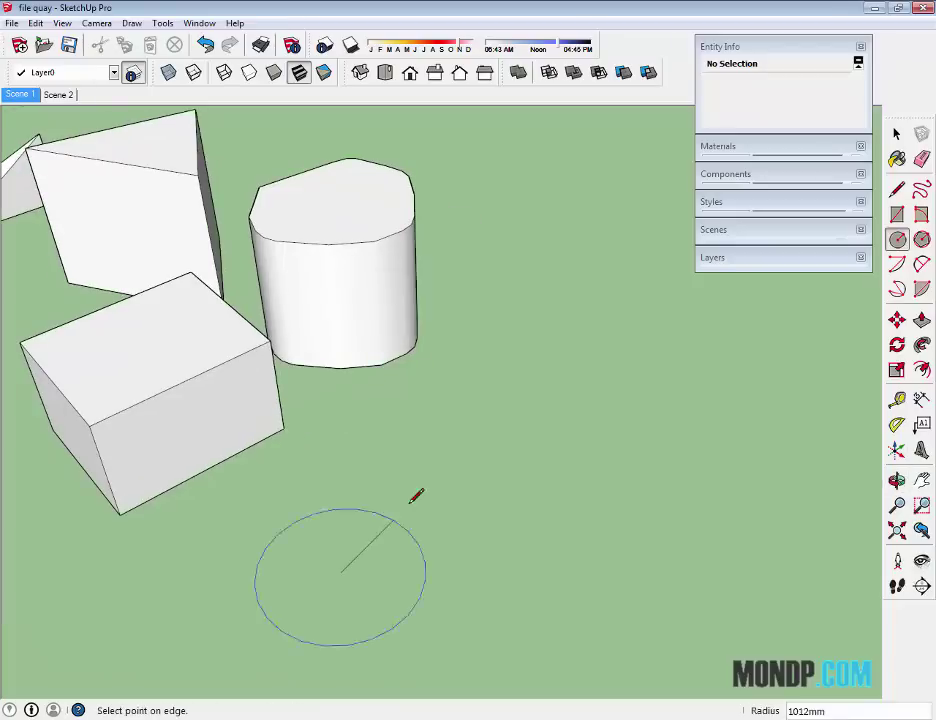
left_click(411, 508)
key("p")
left_click_drag(372, 553, 374, 491)
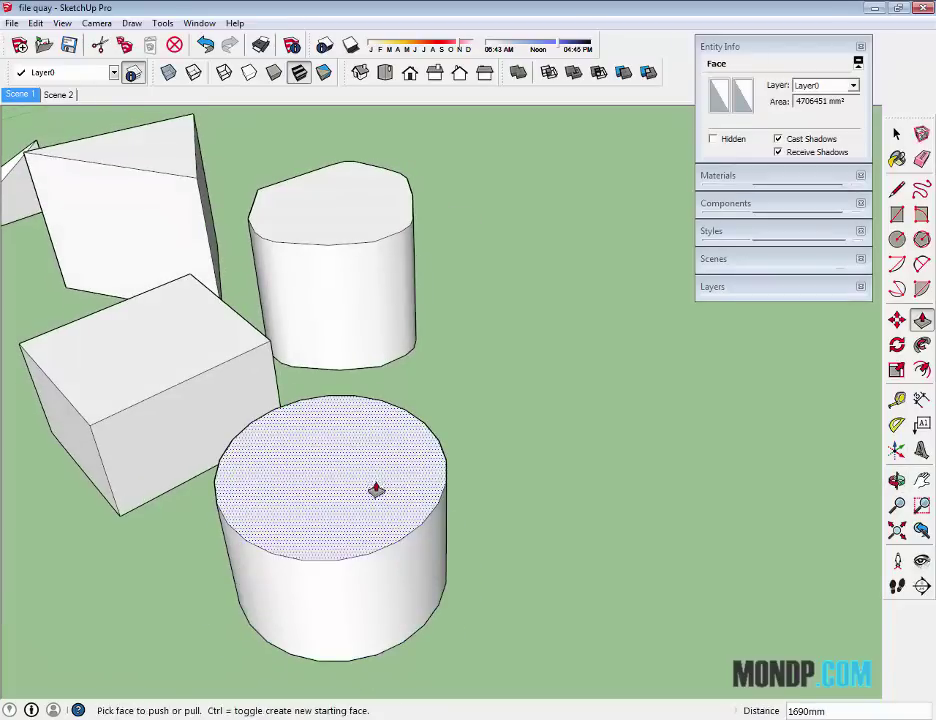
mouse_move(374, 491)
middle_mouse_down()
mouse_move(508, 513)
mouse_move(485, 440)
mouse_move(445, 497)
mouse_move(520, 430)
middle_mouse_up()
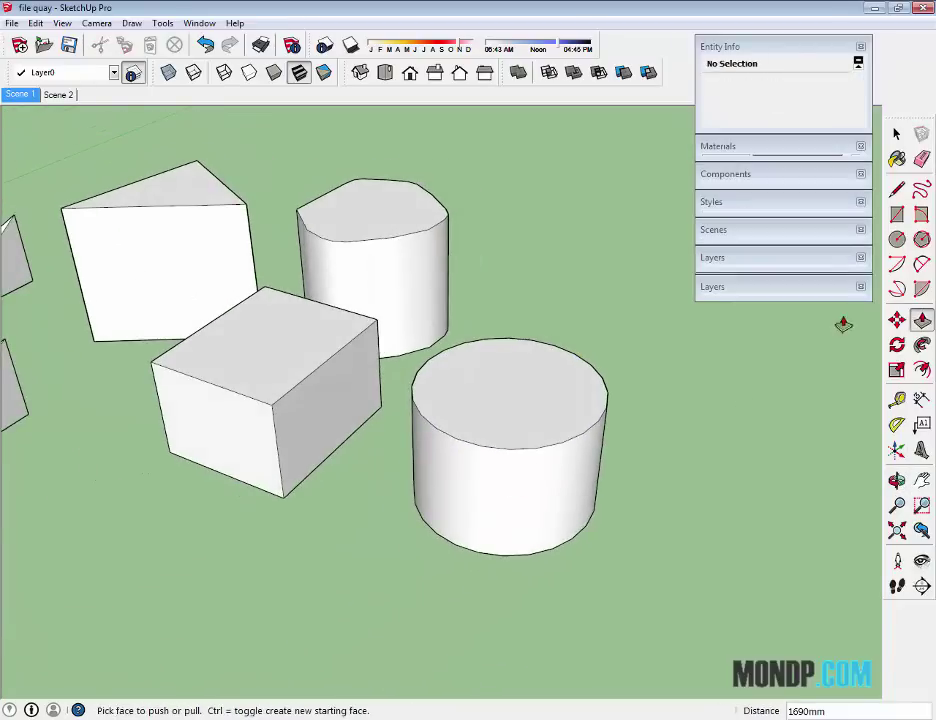
left_click(897, 238)
Draw a hexagon and extrude it into a 2000mm-tall prism.
left_click(921, 240)
mouse_move(560, 500)
middle_mouse_down()
mouse_move(411, 523)
mouse_move(449, 414)
middle_mouse_up()
left_click(373, 417)
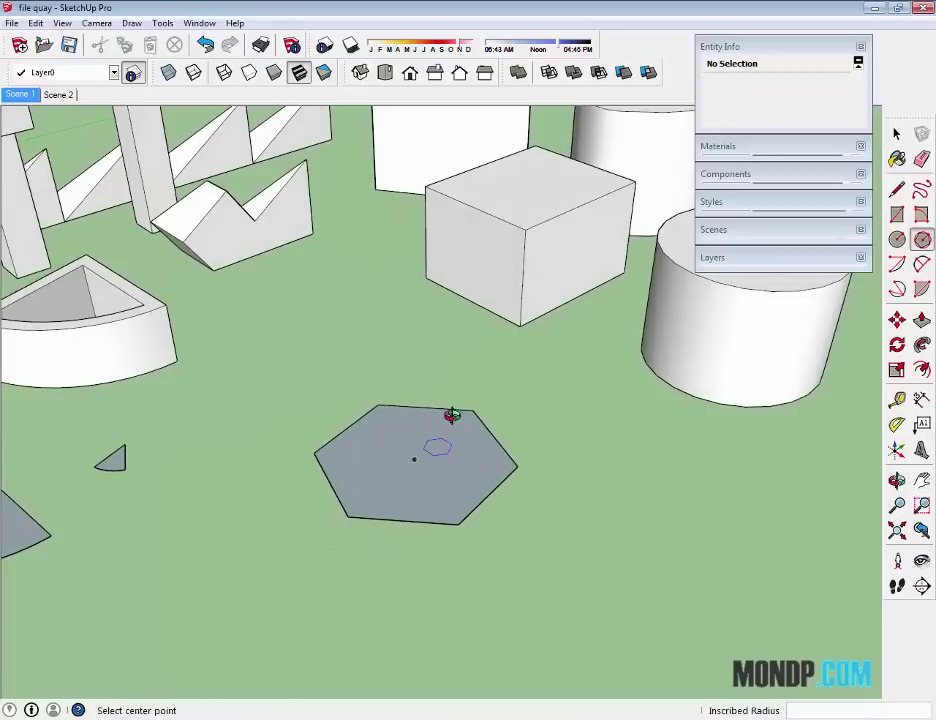
key("p")
left_click_drag(412, 489, 432, 393)
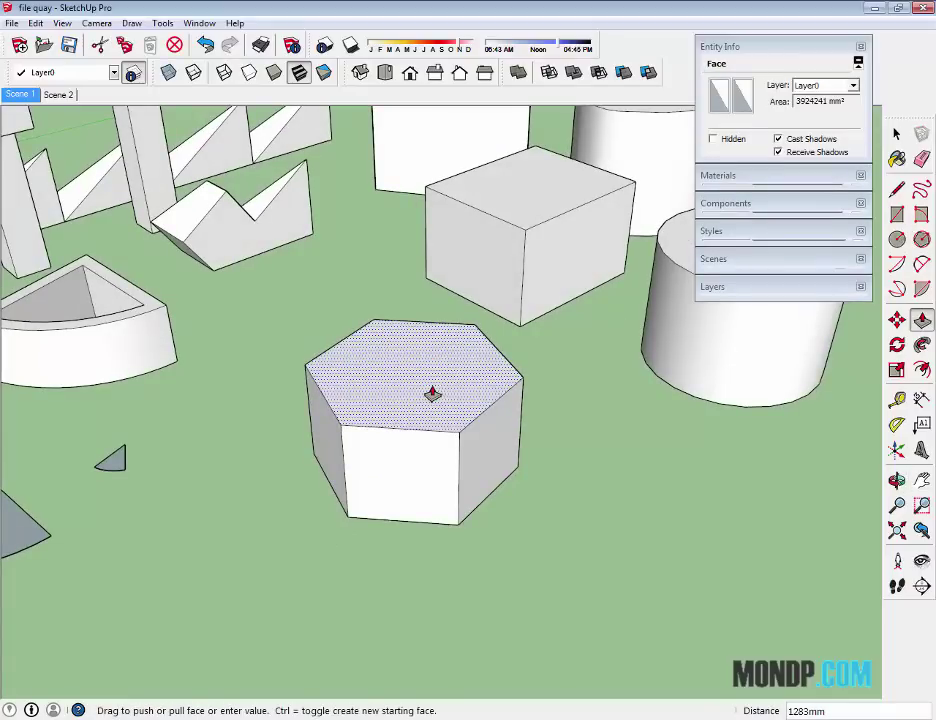
type("2000")
key("Return")
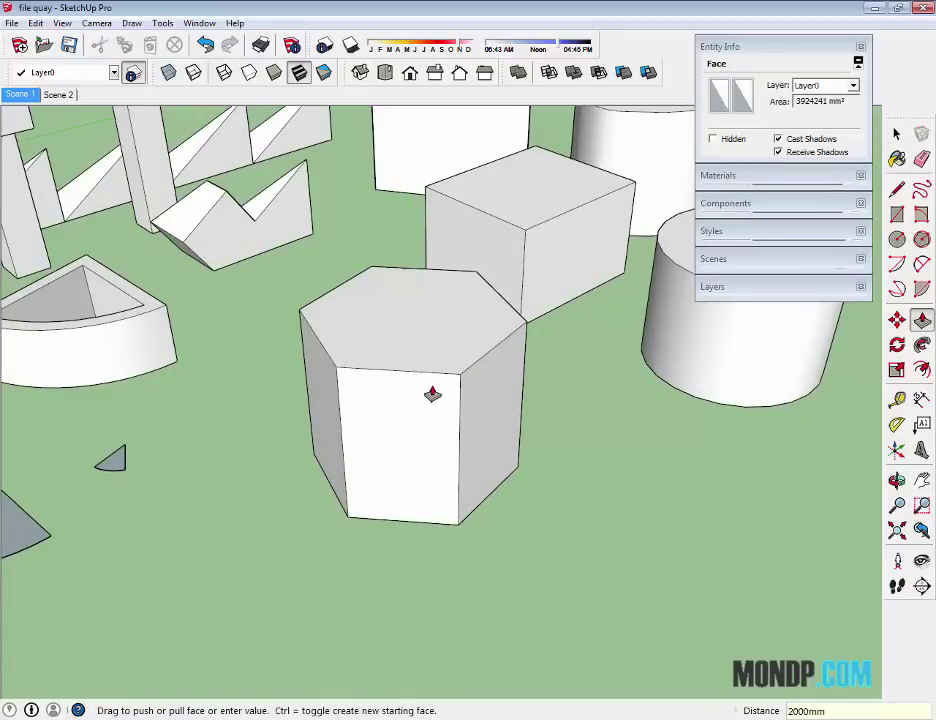
mouse_move(432, 393)
middle_mouse_down()
mouse_move(502, 390)
mouse_move(363, 477)
mouse_move(477, 427)
middle_mouse_up()
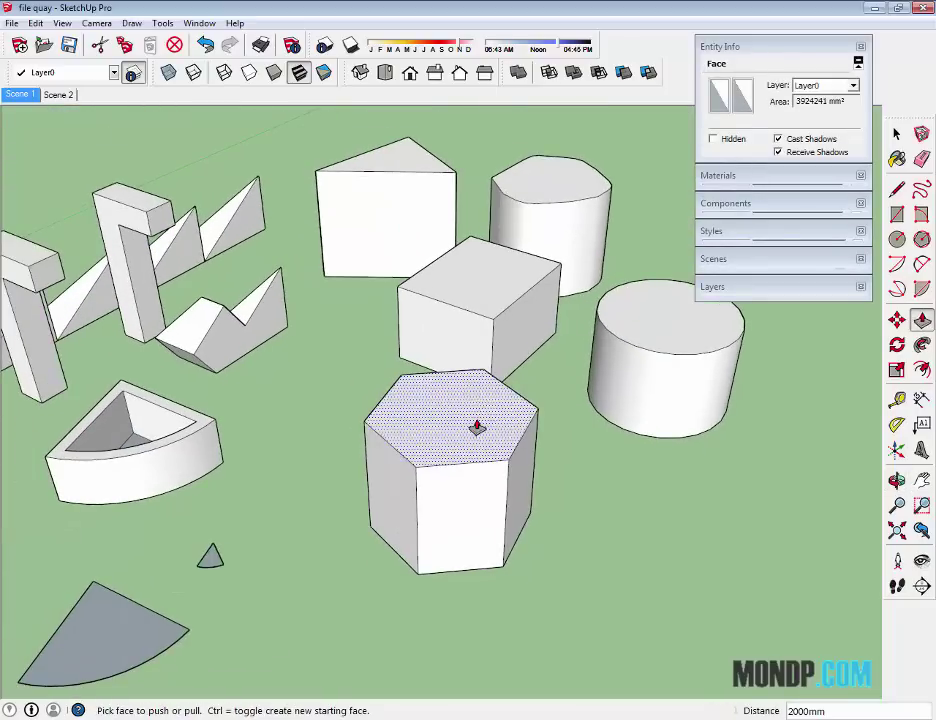
Raise the hexagonal prism's top twice more and push one side out to widen it.
double_click(477, 427)
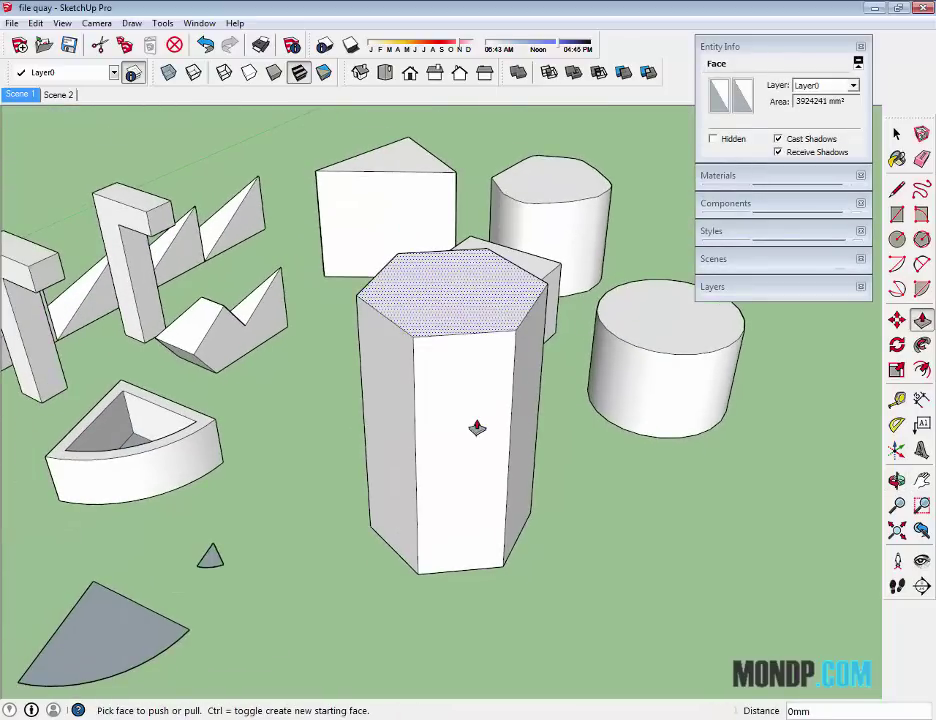
double_click(472, 305)
mouse_move(472, 305)
middle_mouse_down()
mouse_move(637, 279)
mouse_move(537, 403)
mouse_move(499, 543)
mouse_move(356, 642)
mouse_move(234, 516)
mouse_move(300, 480)
middle_mouse_up()
double_click(525, 392)
key("space")
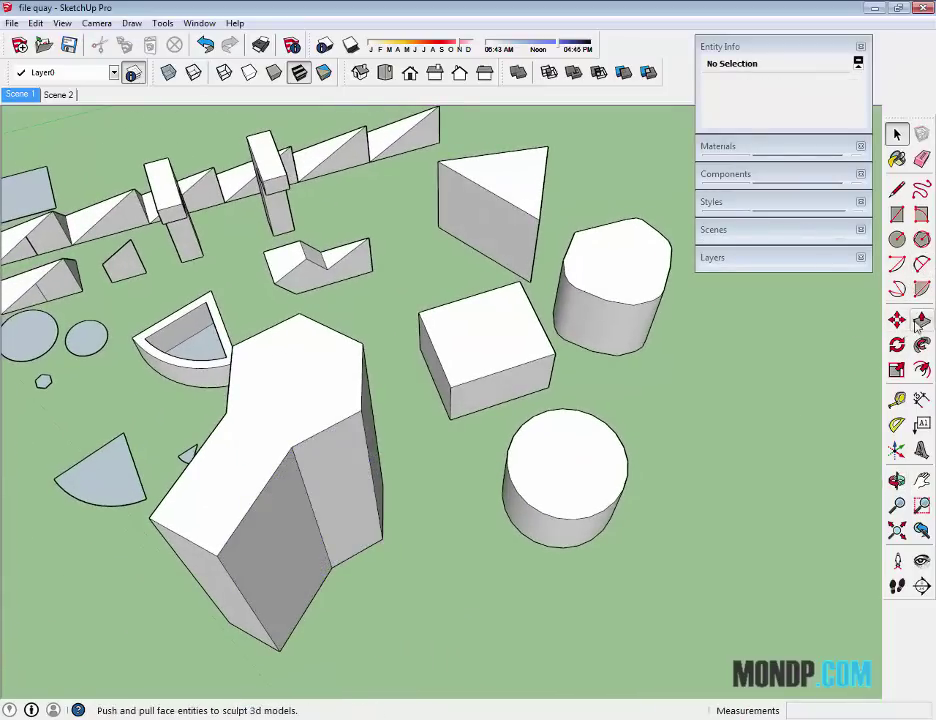
Offset the top face into a thin border and start pushing the inner face down.
left_click(924, 371)
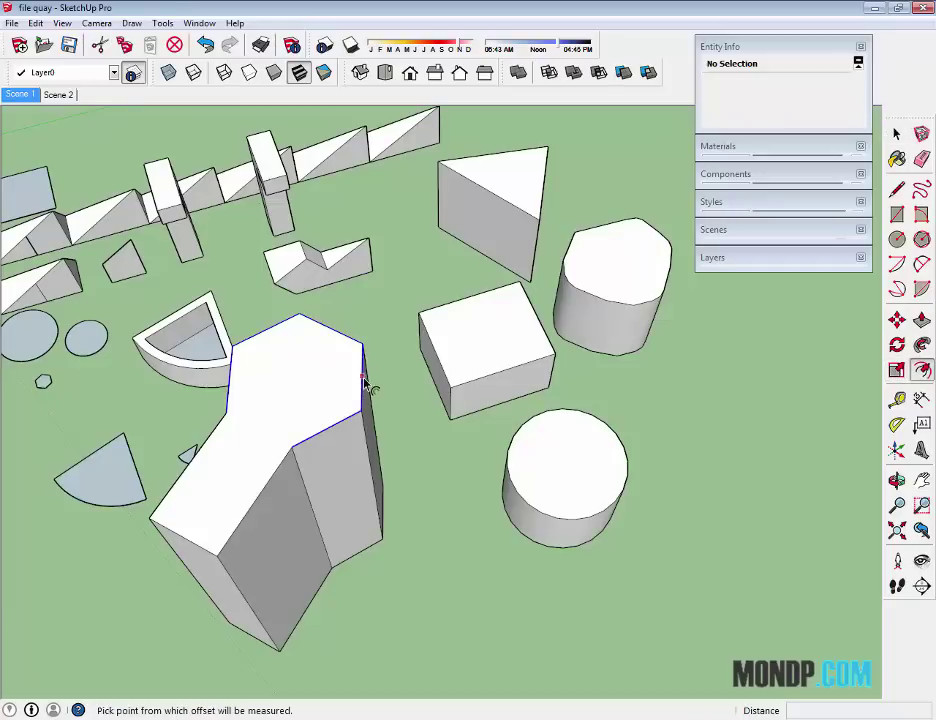
left_click(307, 410)
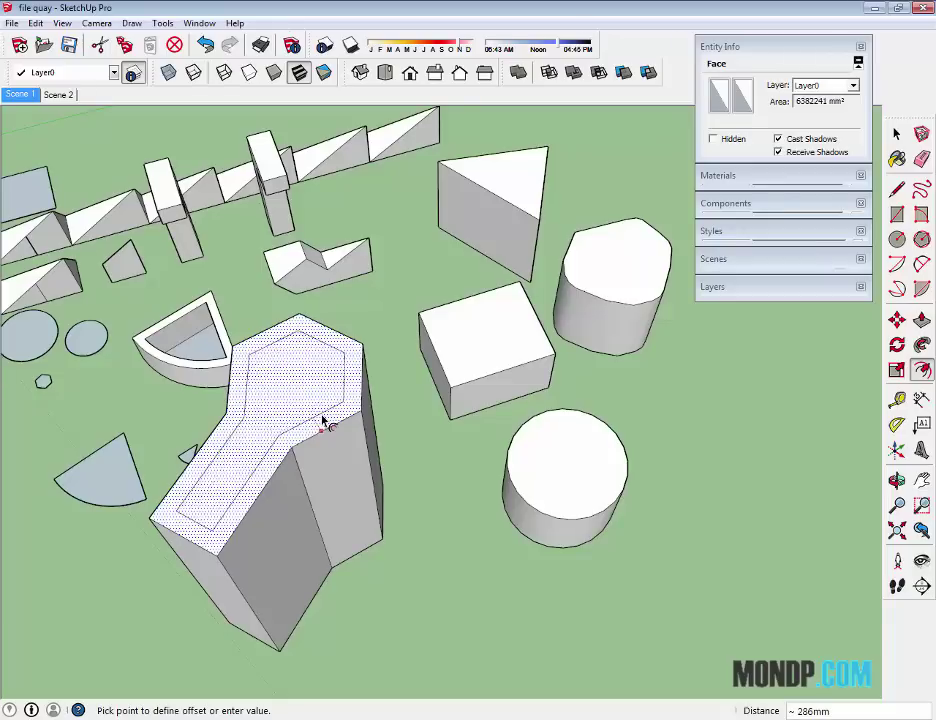
key("Return")
key("p")
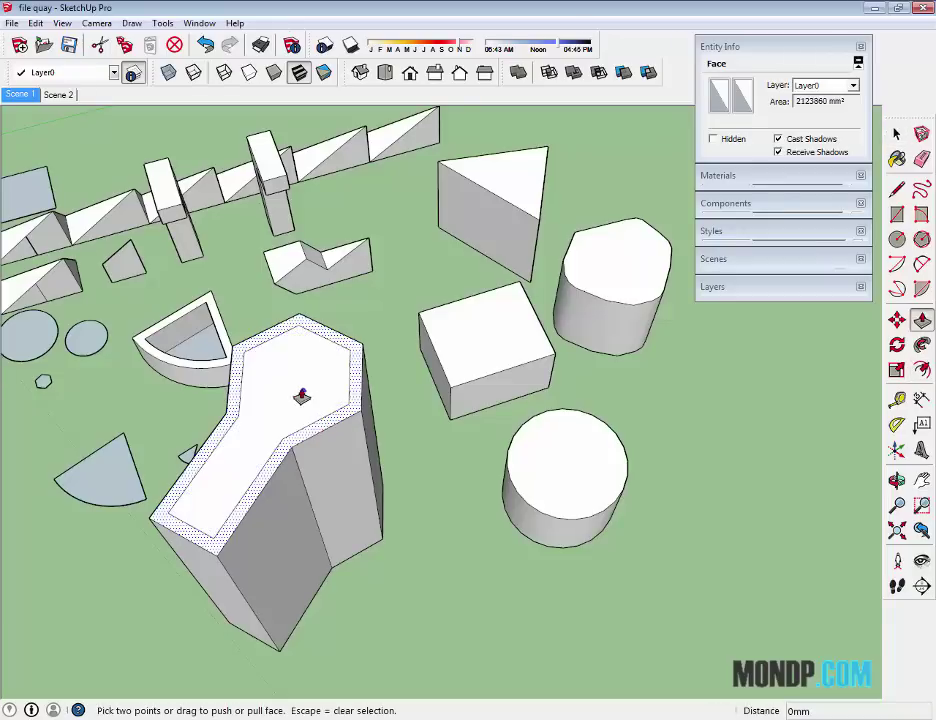
left_click(300, 388)
left_click(302, 404)
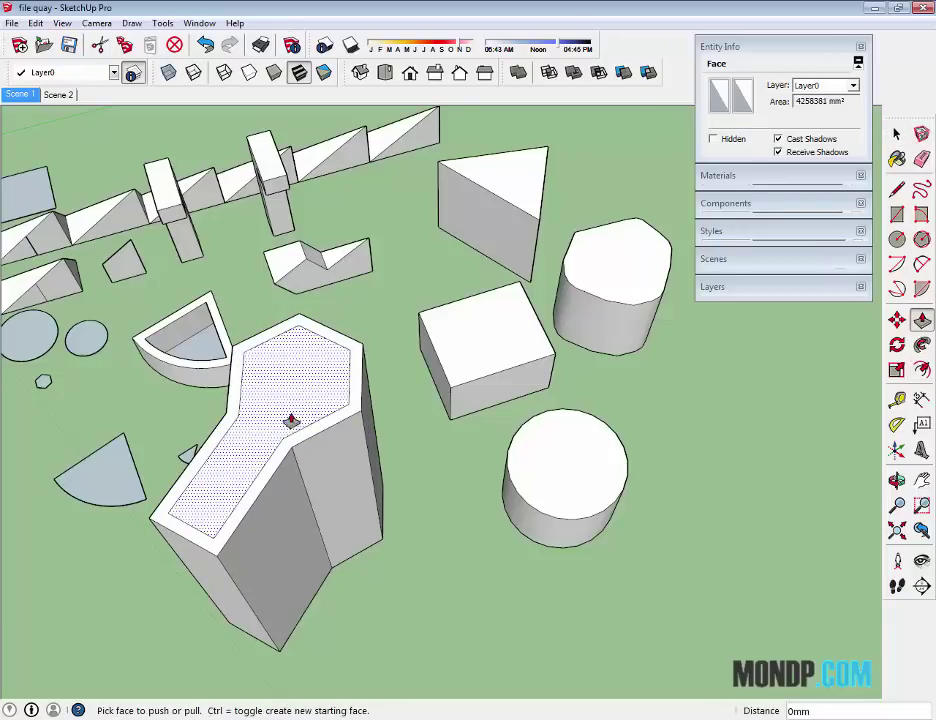
Push the inner face deep into the prism to form the open-topped hollow.
left_click(260, 484)
middle_click_drag(260, 484, 334, 309)
middle_click_drag(334, 570, 407, 253)
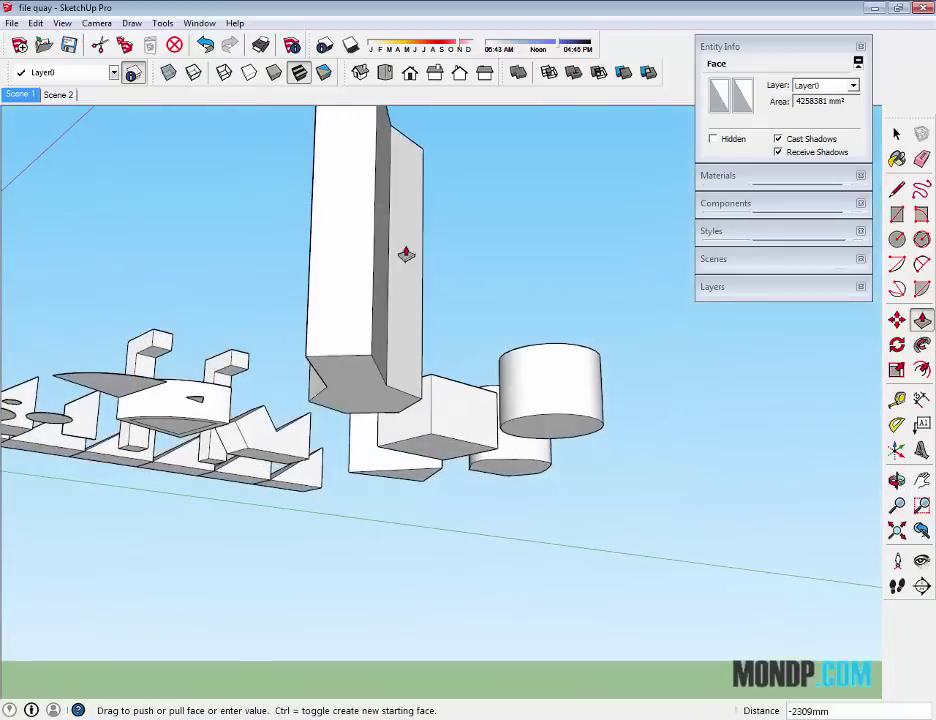
left_click(363, 374)
left_click(355, 361)
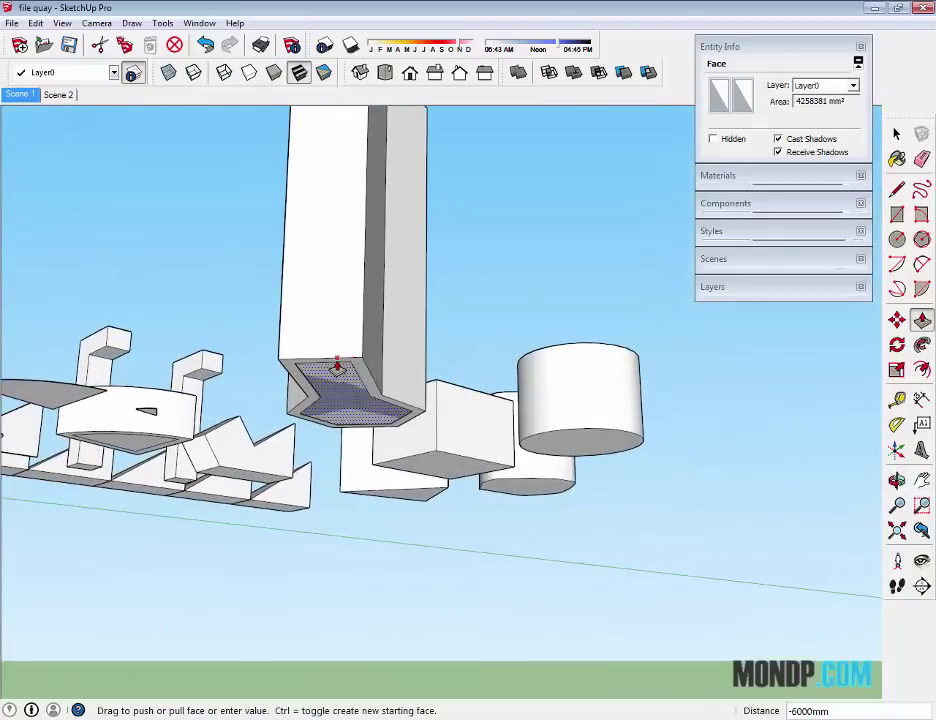
left_click(336, 359)
mouse_move(449, 340)
middle_mouse_down()
mouse_move(210, 673)
mouse_move(464, 497)
middle_mouse_up()
key("space")
mouse_move(642, 591)
middle_mouse_down()
mouse_move(391, 457)
mouse_move(386, 494)
mouse_move(457, 271)
mouse_move(556, 476)
mouse_move(539, 493)
mouse_move(473, 504)
middle_mouse_up()
mouse_move(755, 407)
middle_mouse_down()
mouse_move(531, 533)
mouse_move(560, 470)
middle_mouse_up()
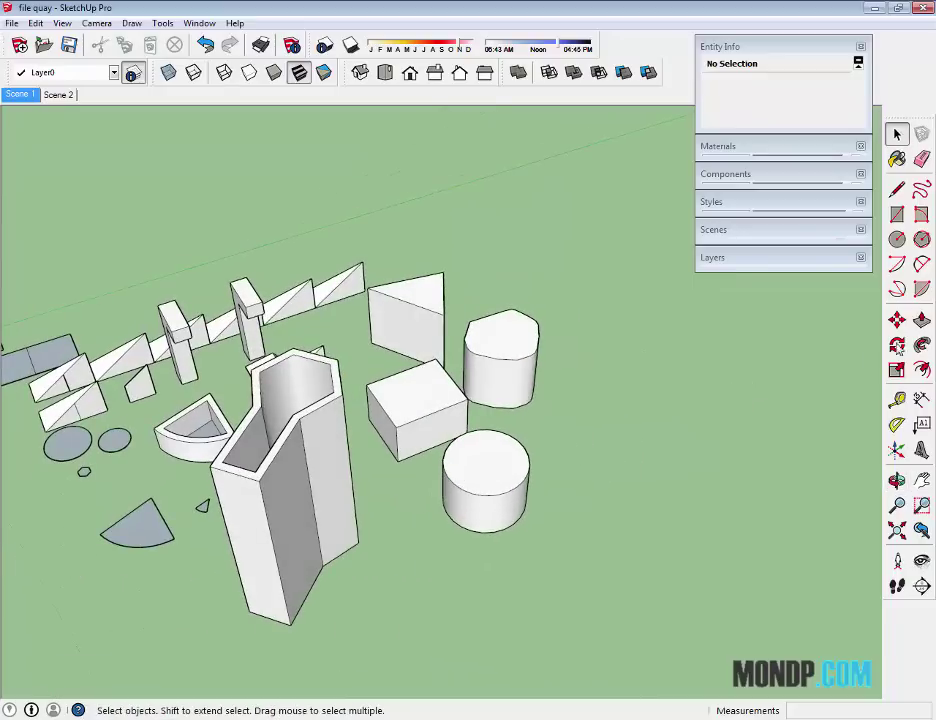
Collapse the Entity Info tray and frame the hollow prism among all the solids.
mouse_move(600, 420)
middle_mouse_down()
mouse_move(509, 405)
mouse_move(845, 378)
middle_mouse_up()
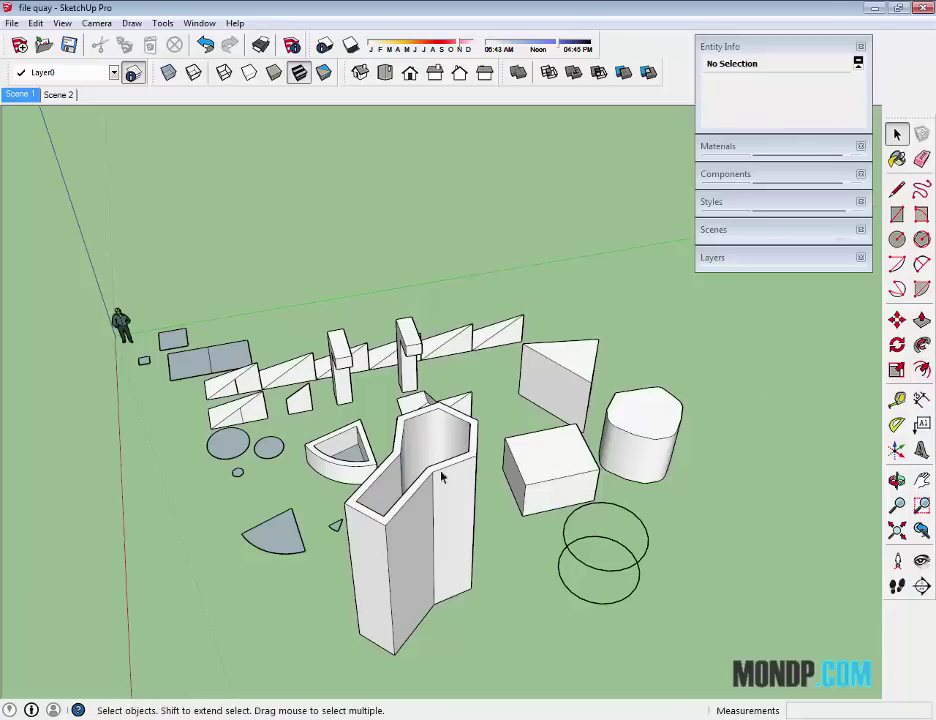
mouse_move(441, 477)
middle_mouse_down()
mouse_move(472, 434)
mouse_move(572, 403)
middle_mouse_up()
scroll(540, 395, "up", 3)
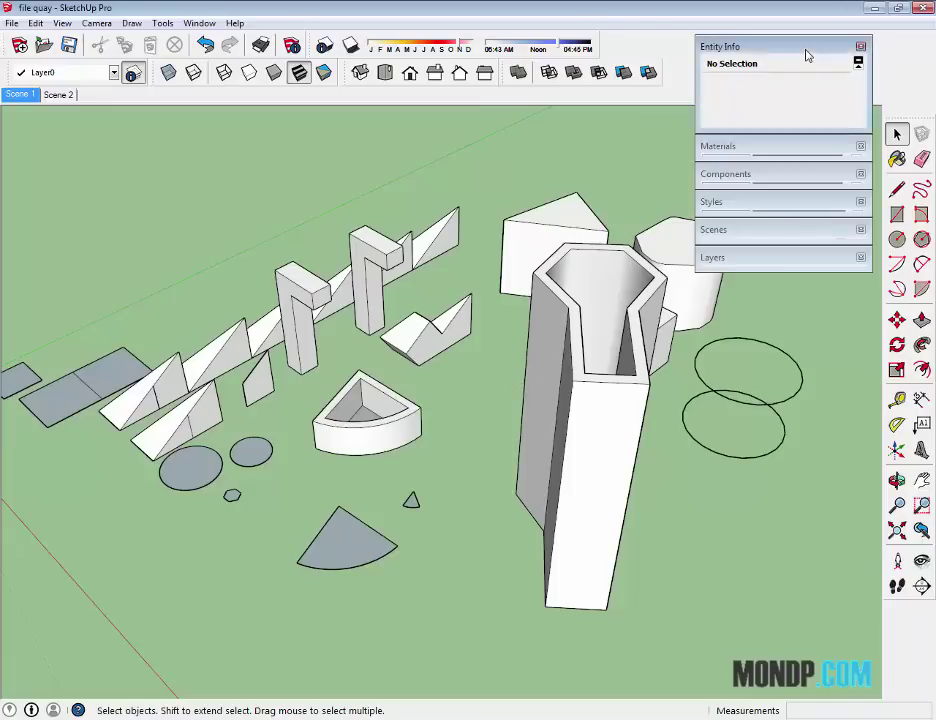
left_click(807, 50)
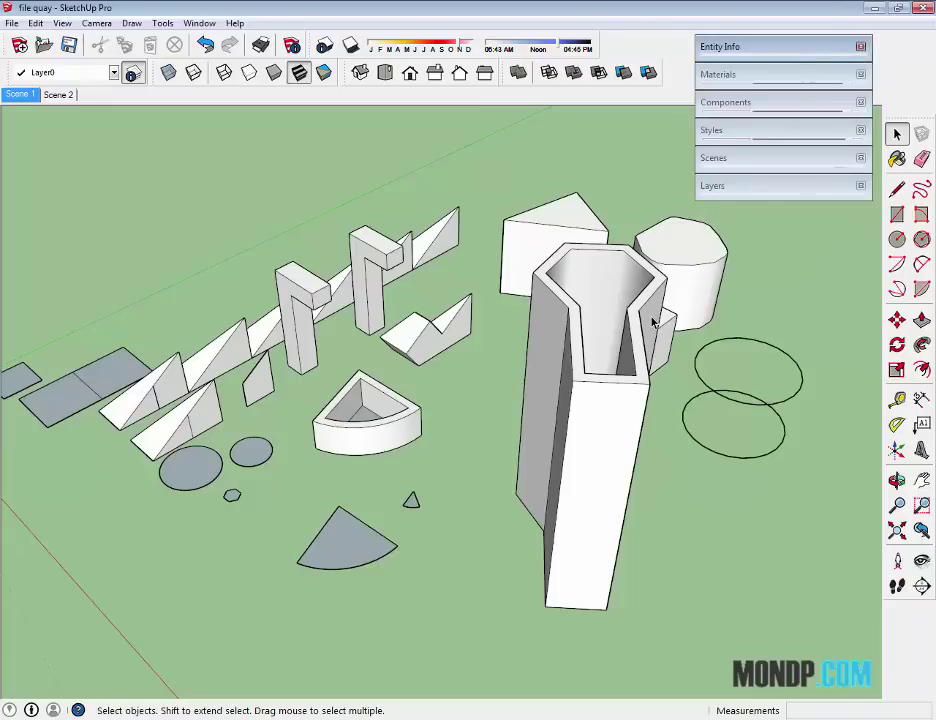
mouse_move(652, 320)
middle_mouse_down("shift")
mouse_move(593, 333)
mouse_move(601, 340)
middle_mouse_up("shift")
scroll(598, 328, "down", 3)
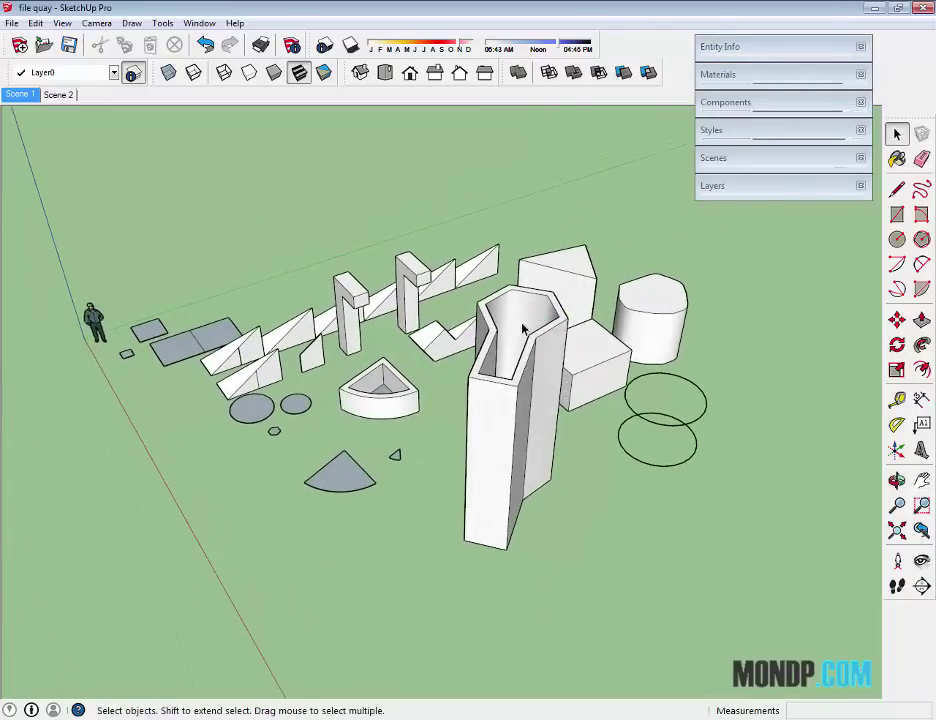
scroll(479, 350, "up", 2)
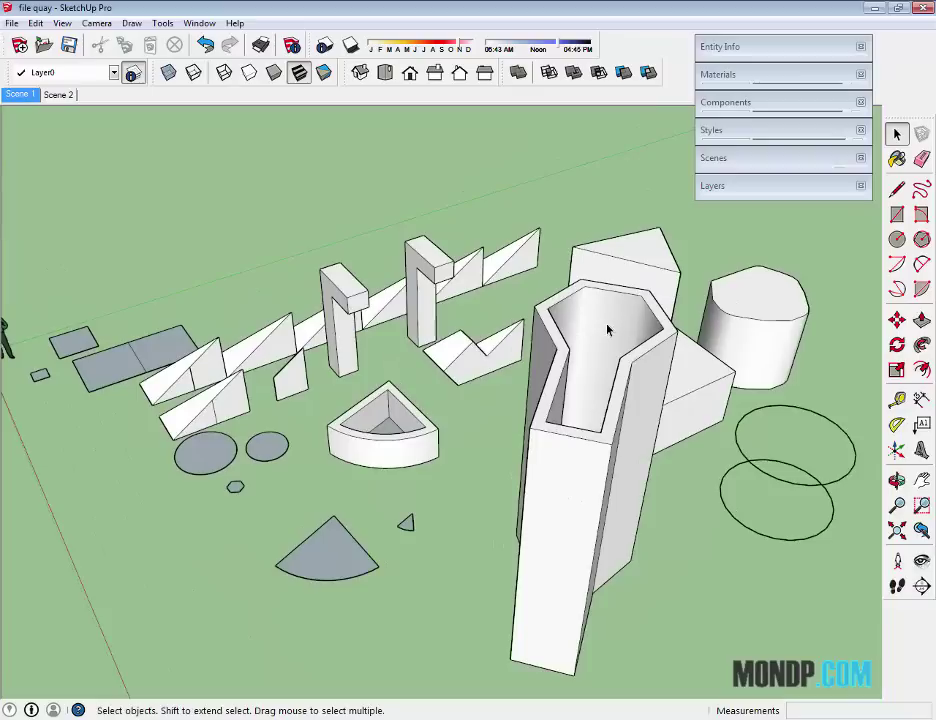